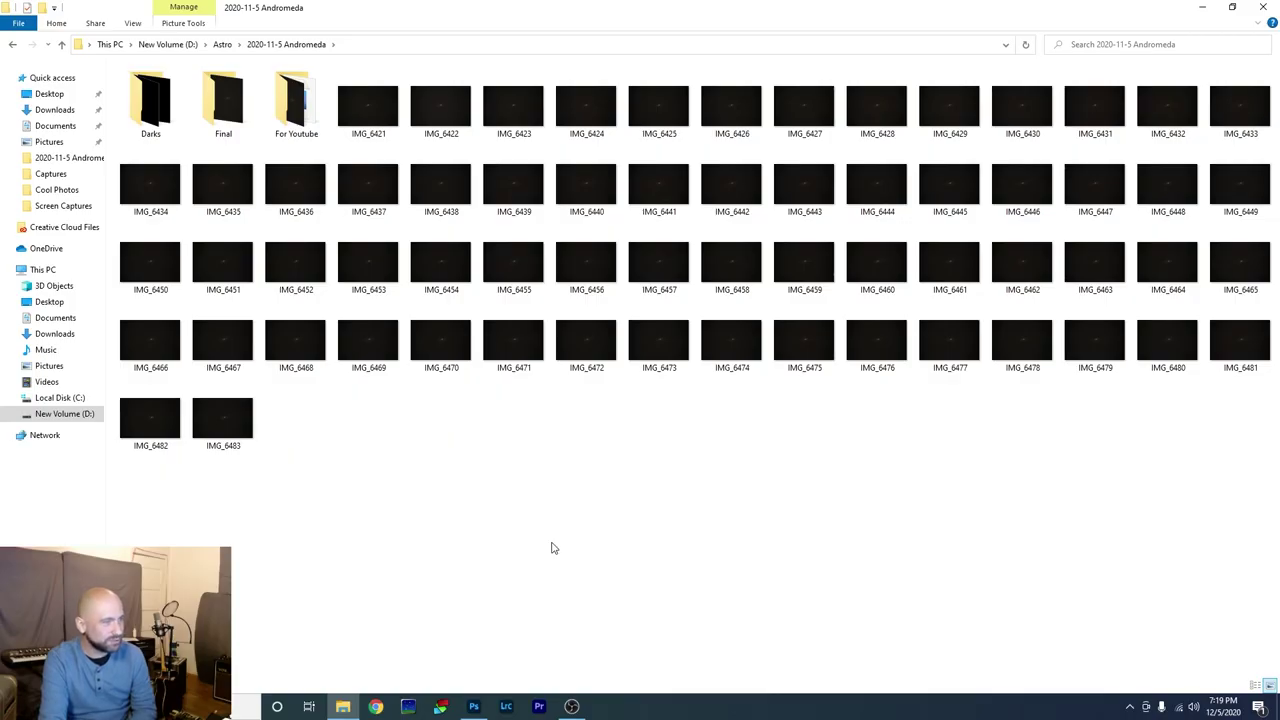
- Preview light frame IMG_6421, look inside the Darks folder, then bring up Sequator
double_click(367, 110)
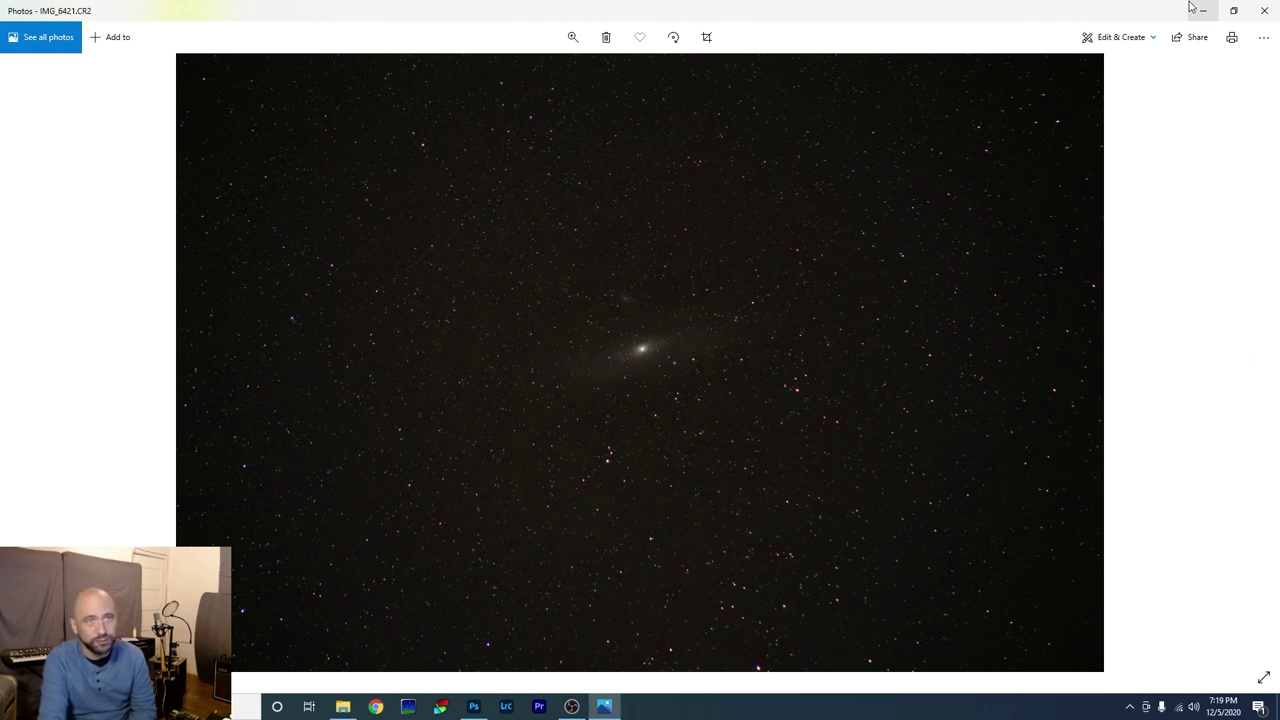
click(1264, 10)
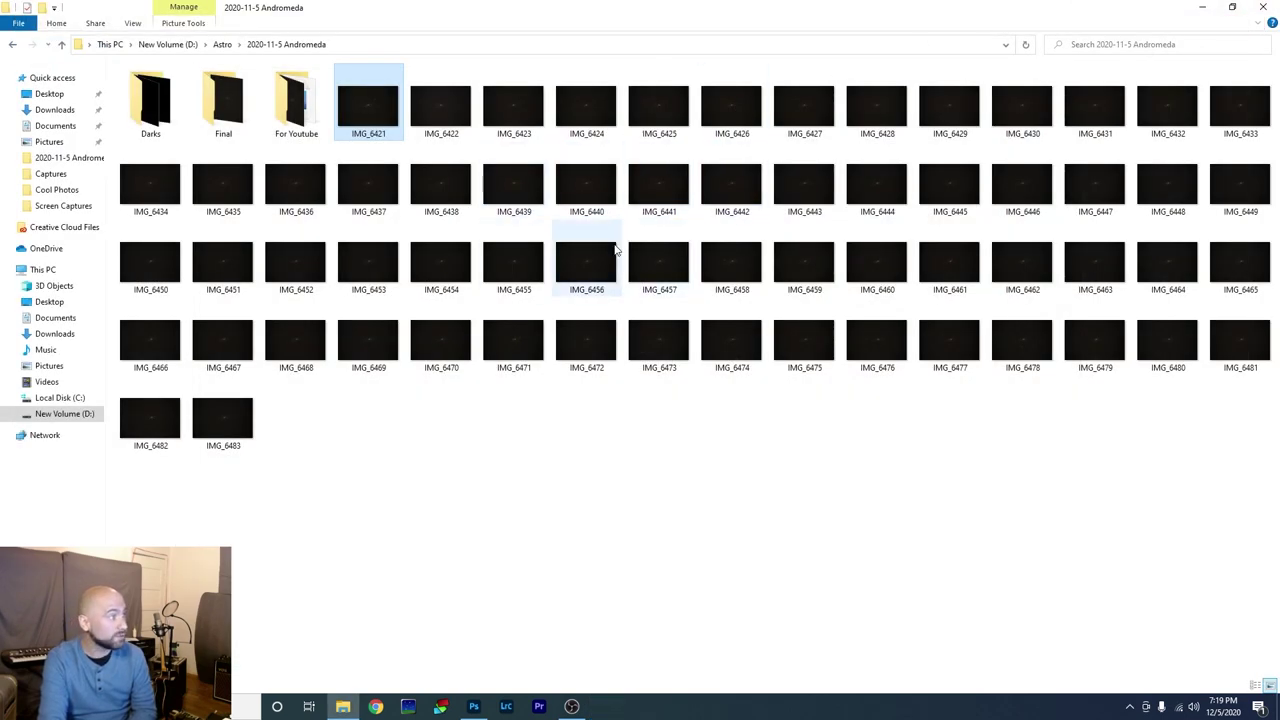
double_click(152, 96)
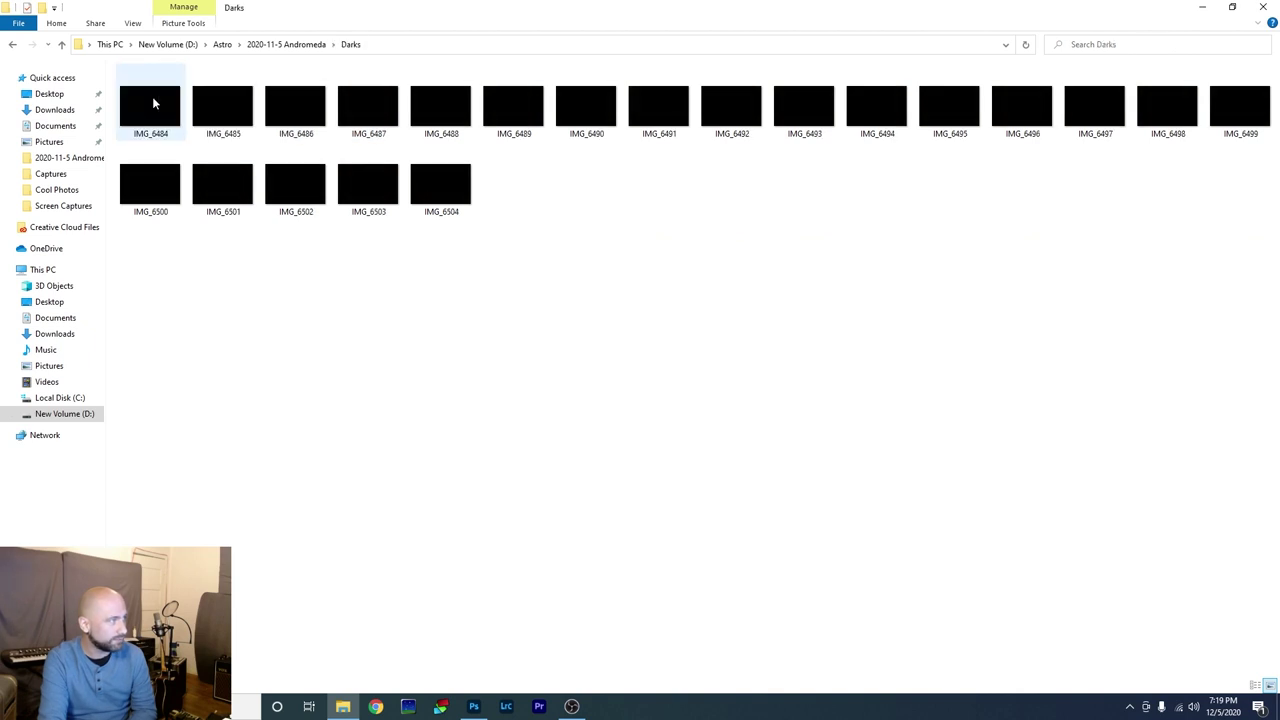
click(13, 45)
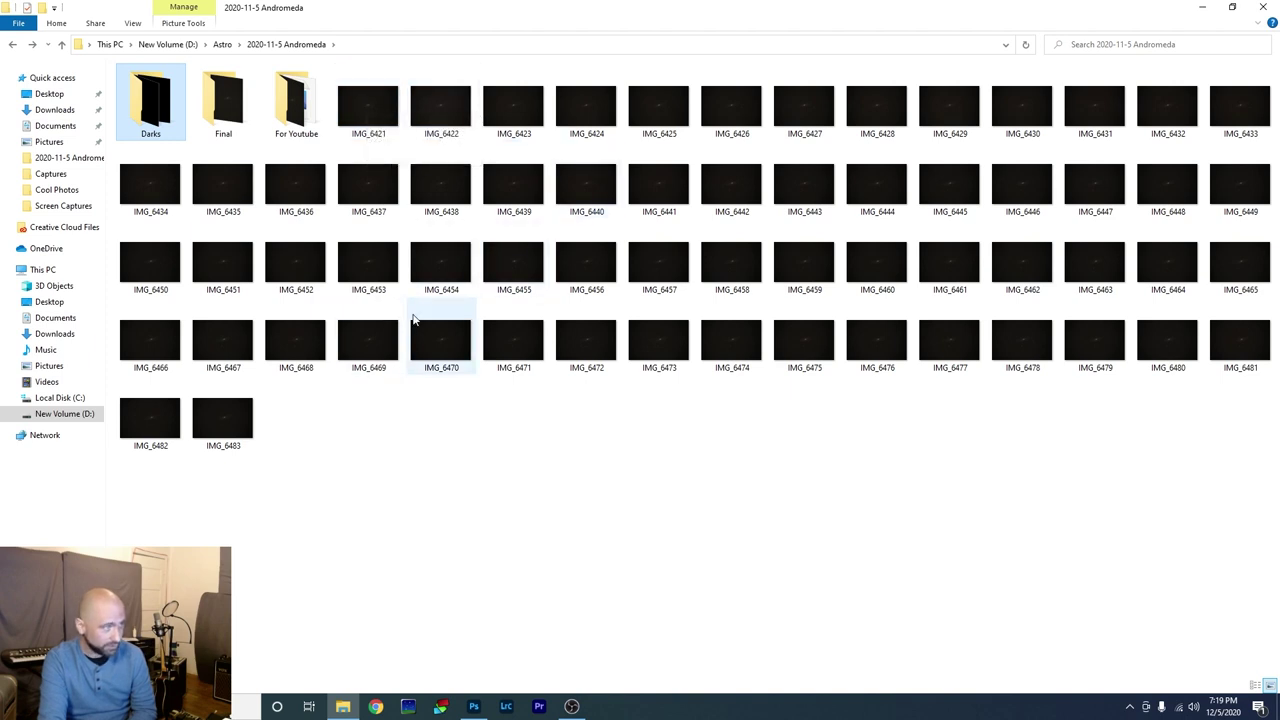
mouse_move(347, 318)
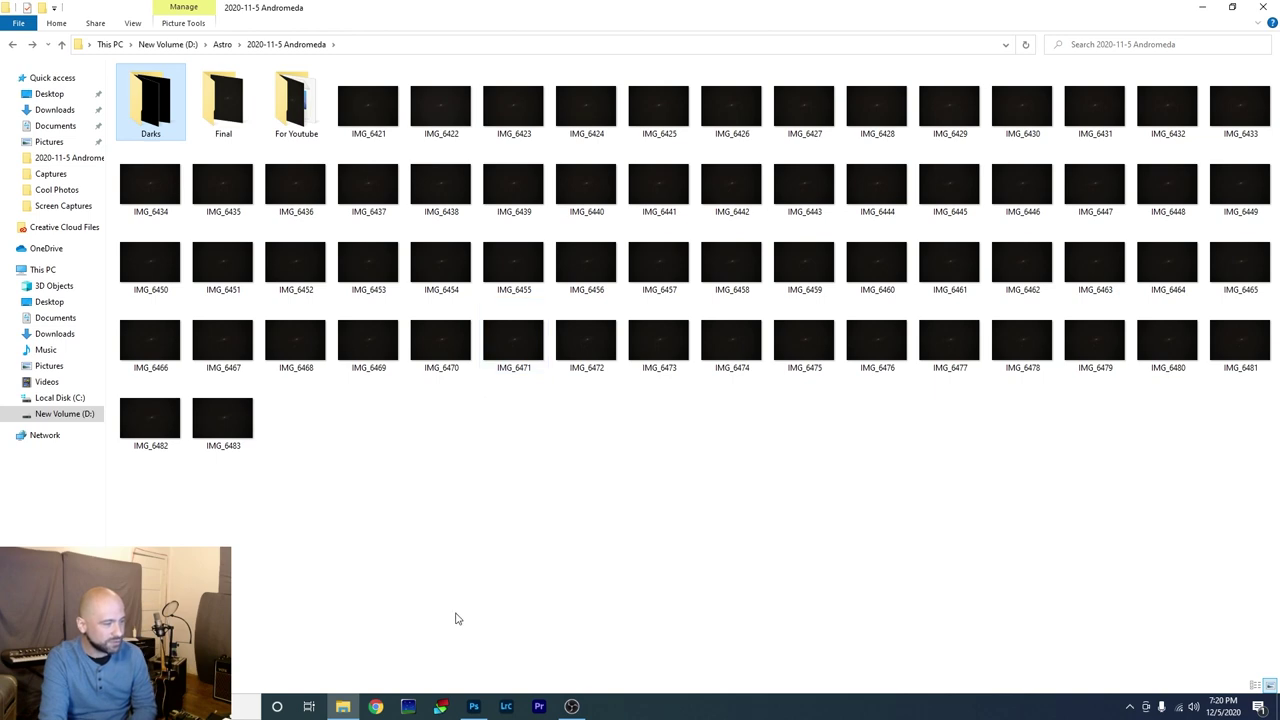
click(416, 708)
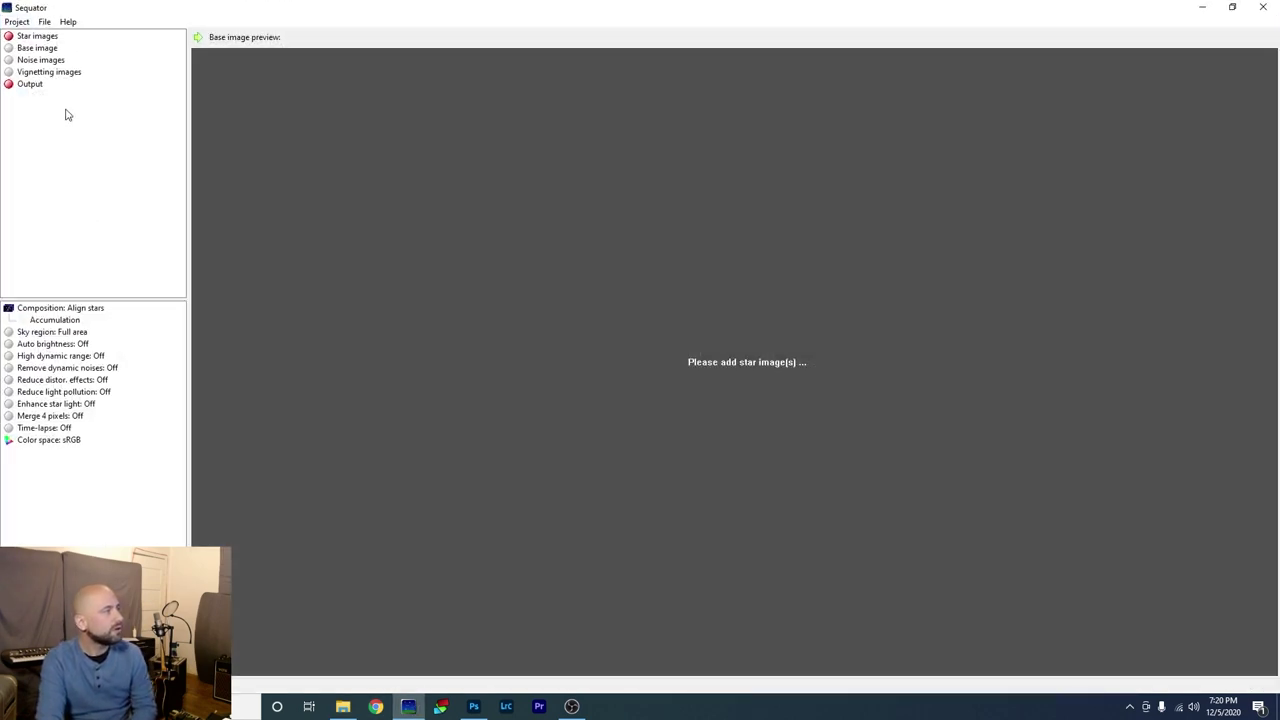
- Add light frames IMG_6421 through IMG_6483 to Sequator as star images
double_click(31, 40)
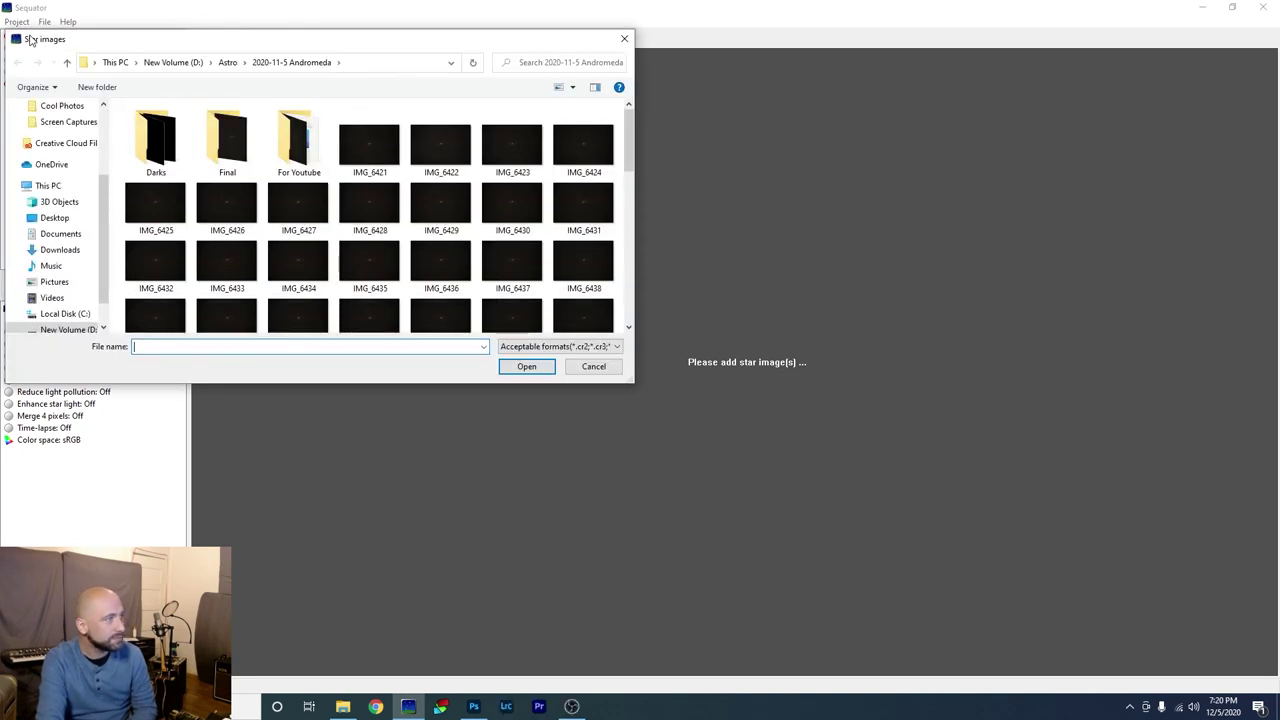
click(363, 155)
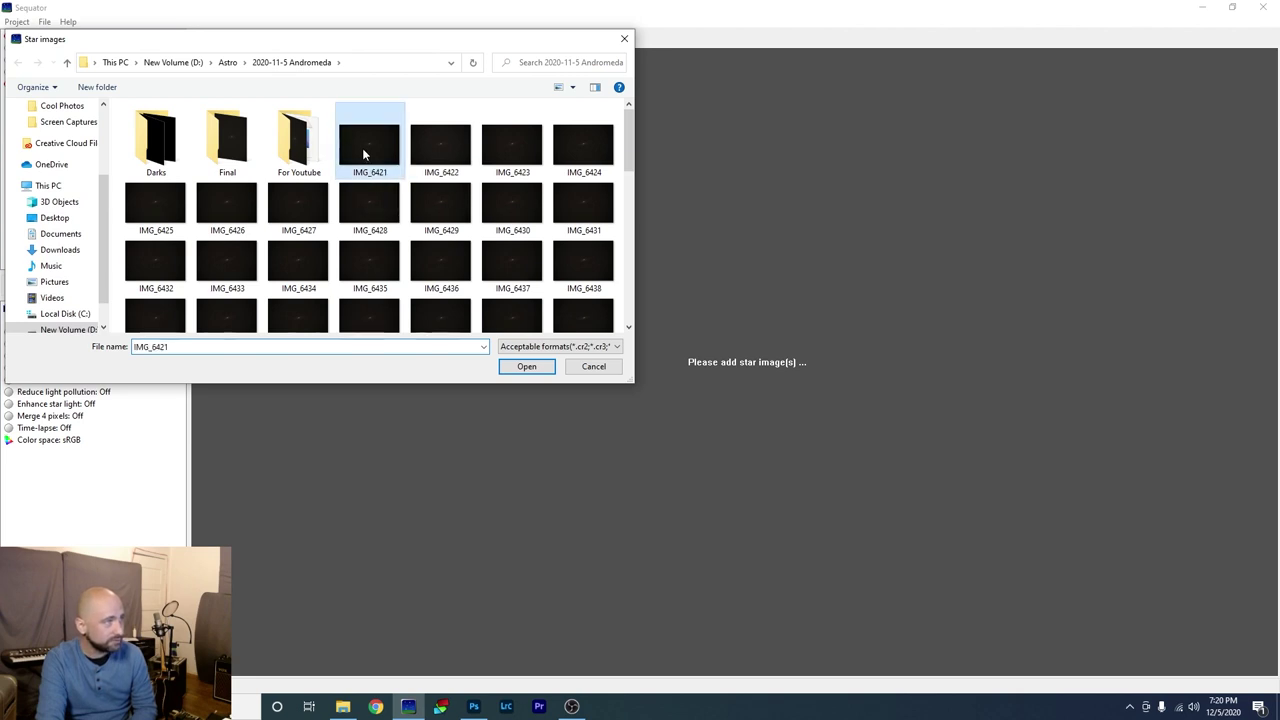
scroll(480, 302, down, 4)
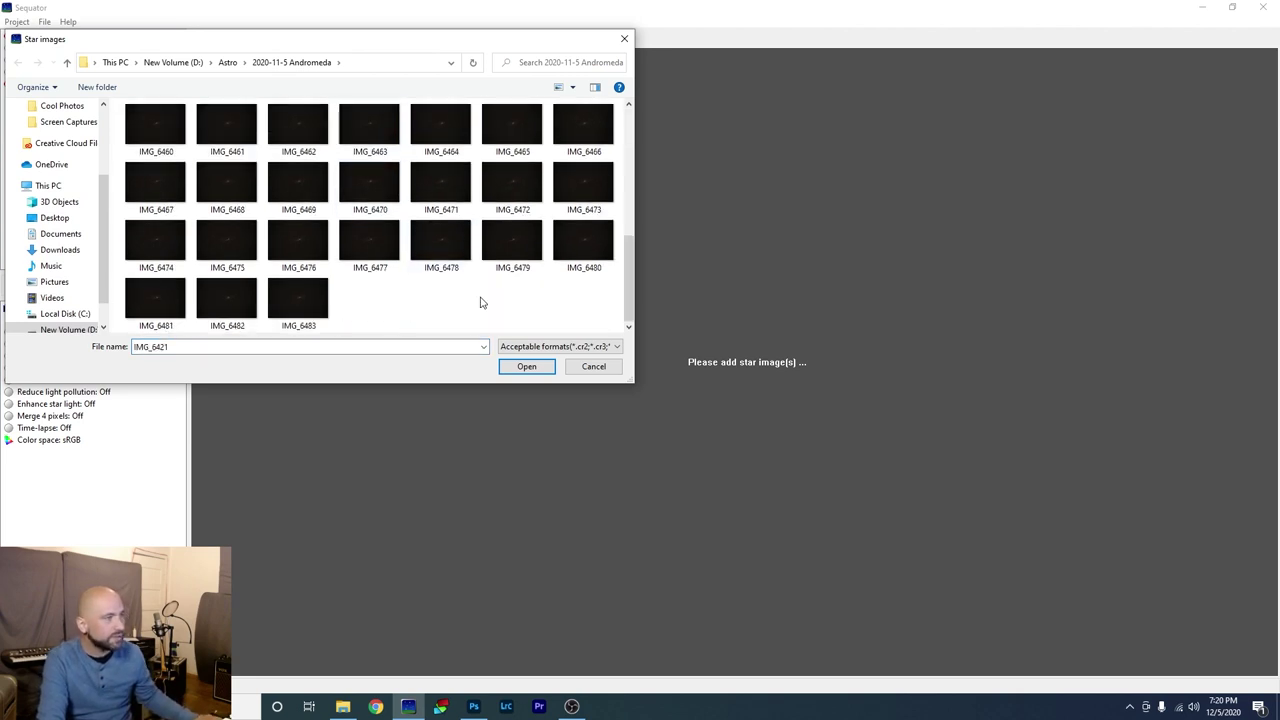
shift+click(306, 310)
click(525, 367)
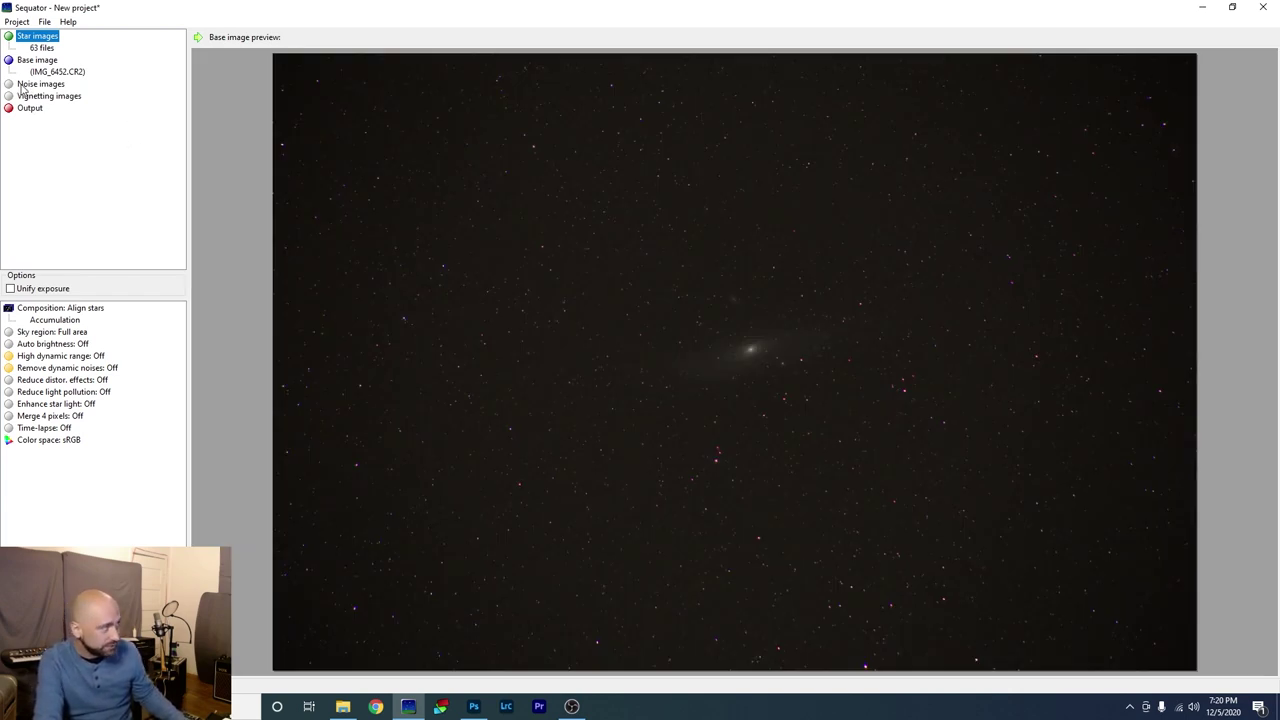
- Add all 21 dark frames from the Darks folder as noise images
click(22, 87)
double_click(22, 87)
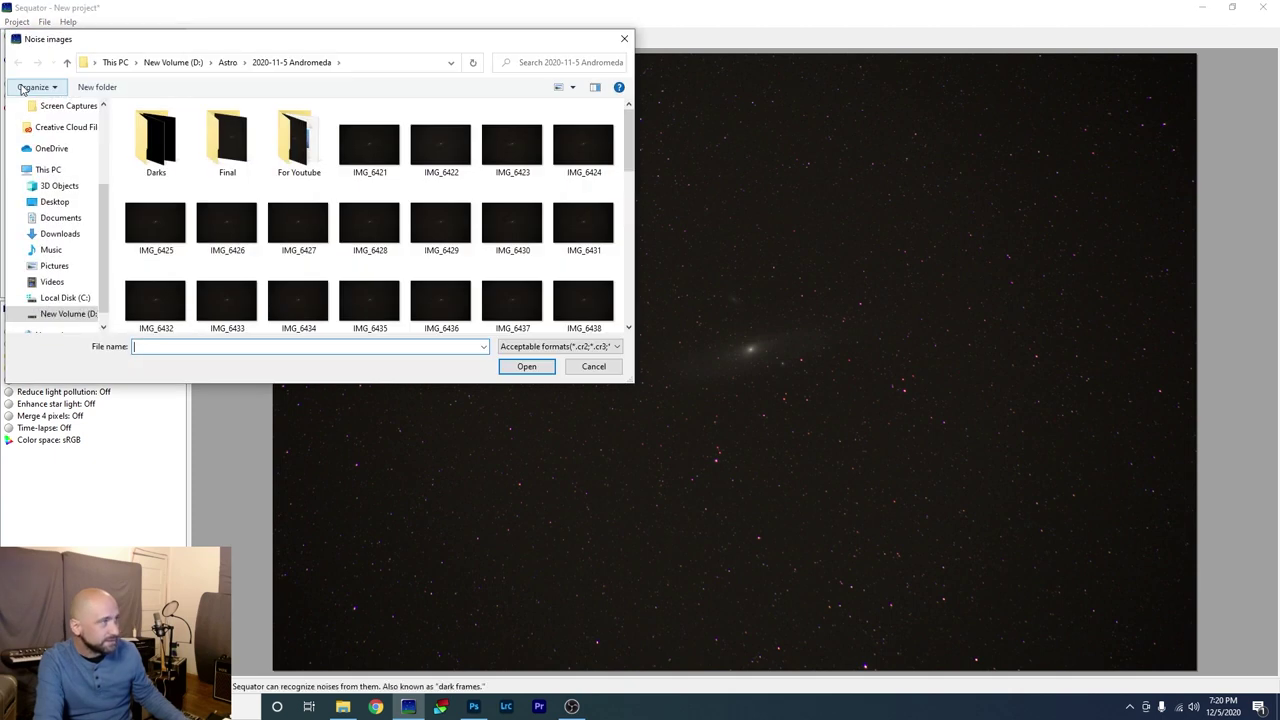
click(157, 150)
double_click(157, 150)
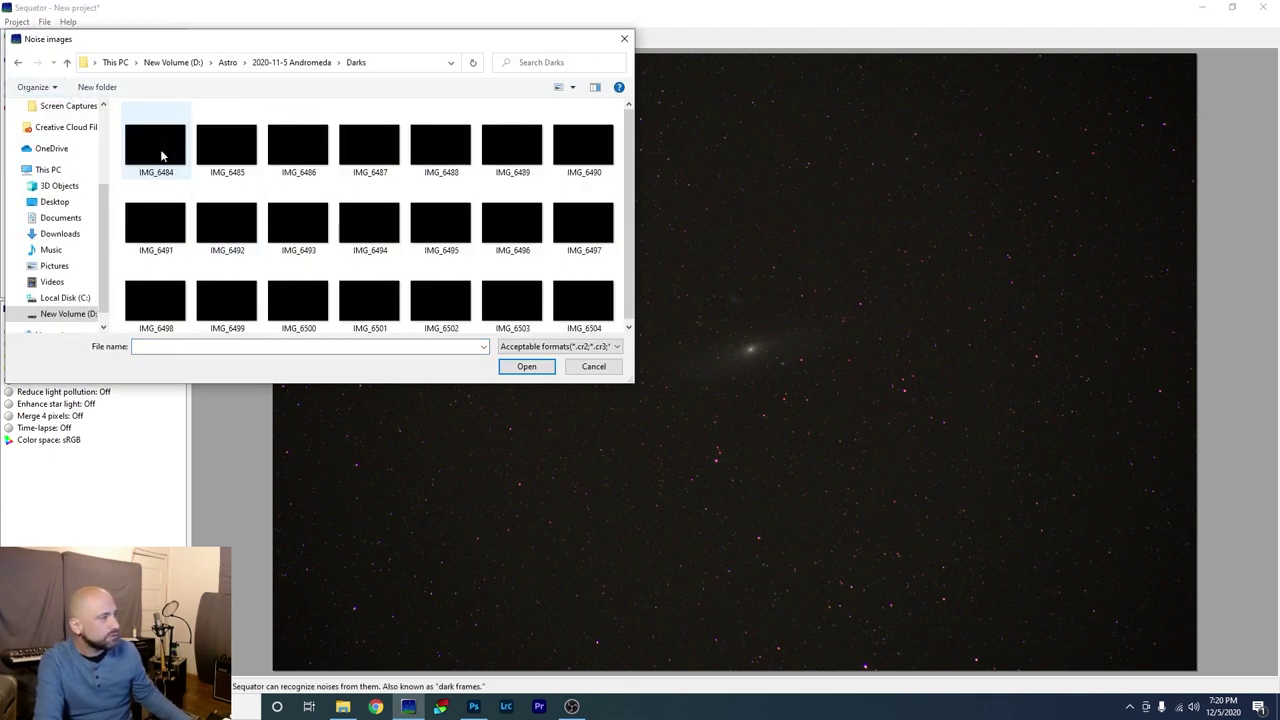
click(161, 155)
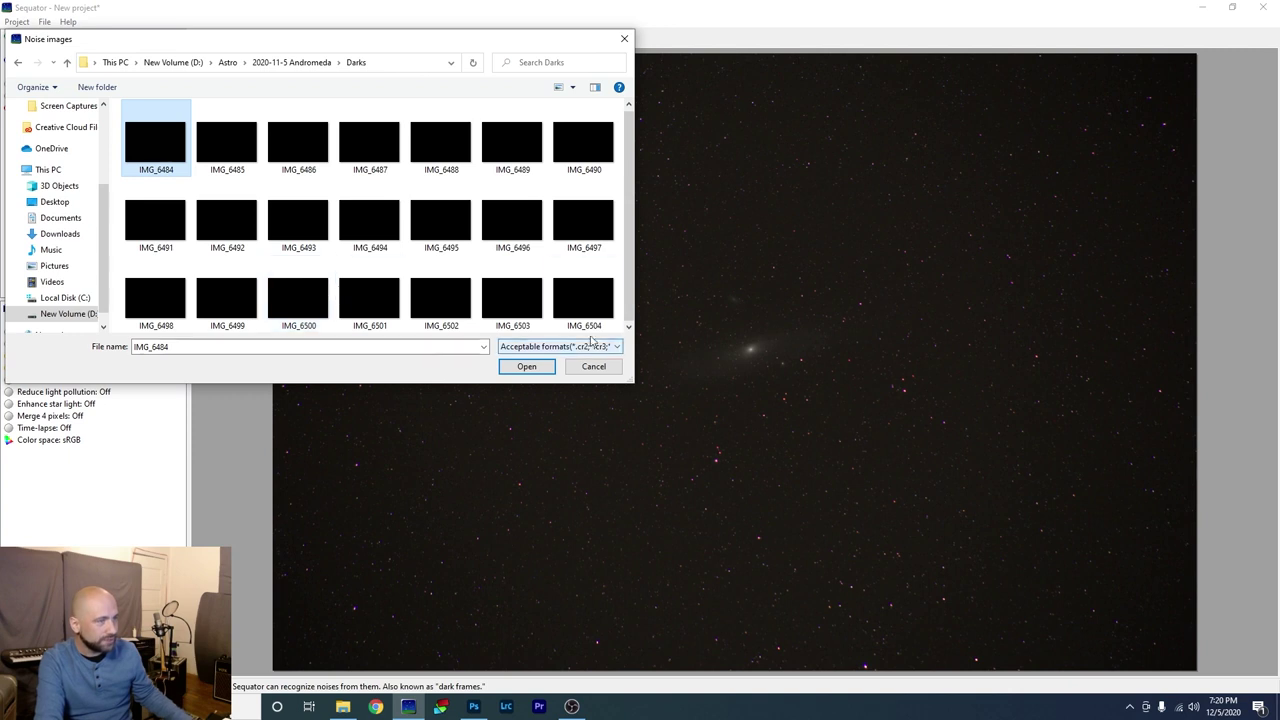
shift+click(573, 300)
click(524, 366)
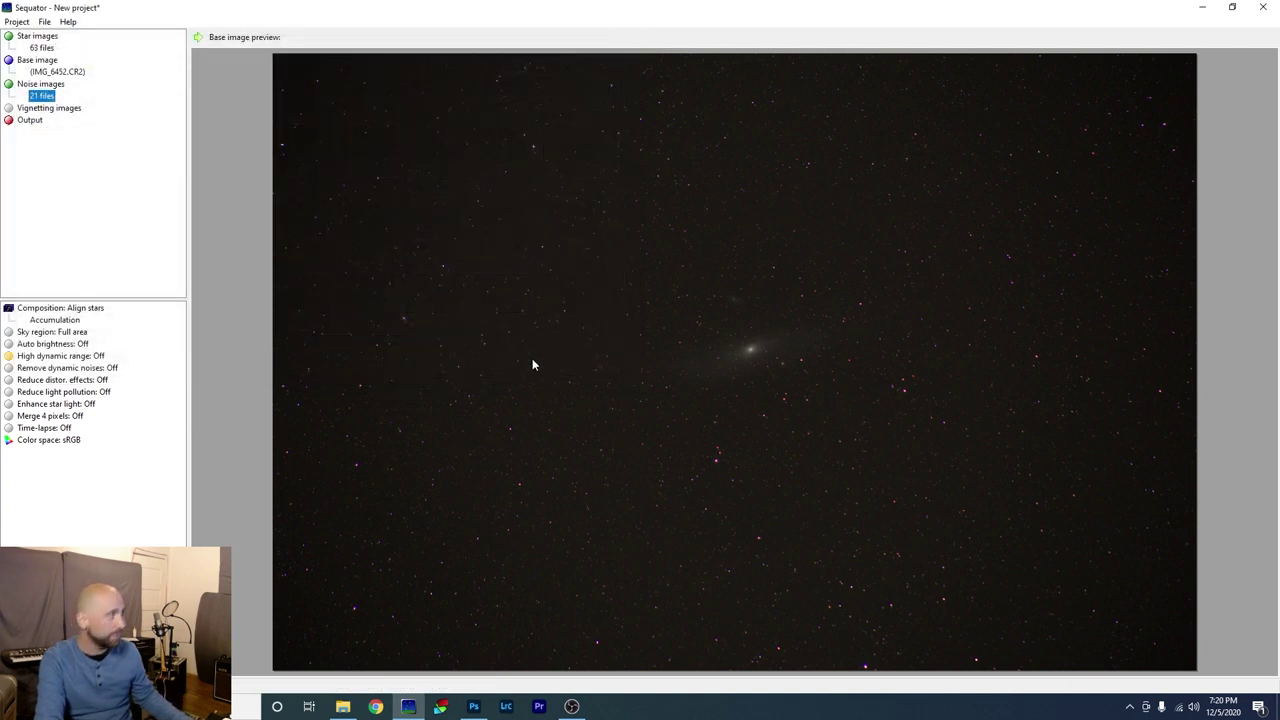
- Set Sequator's output location to the For Youtube folder
click(29, 121)
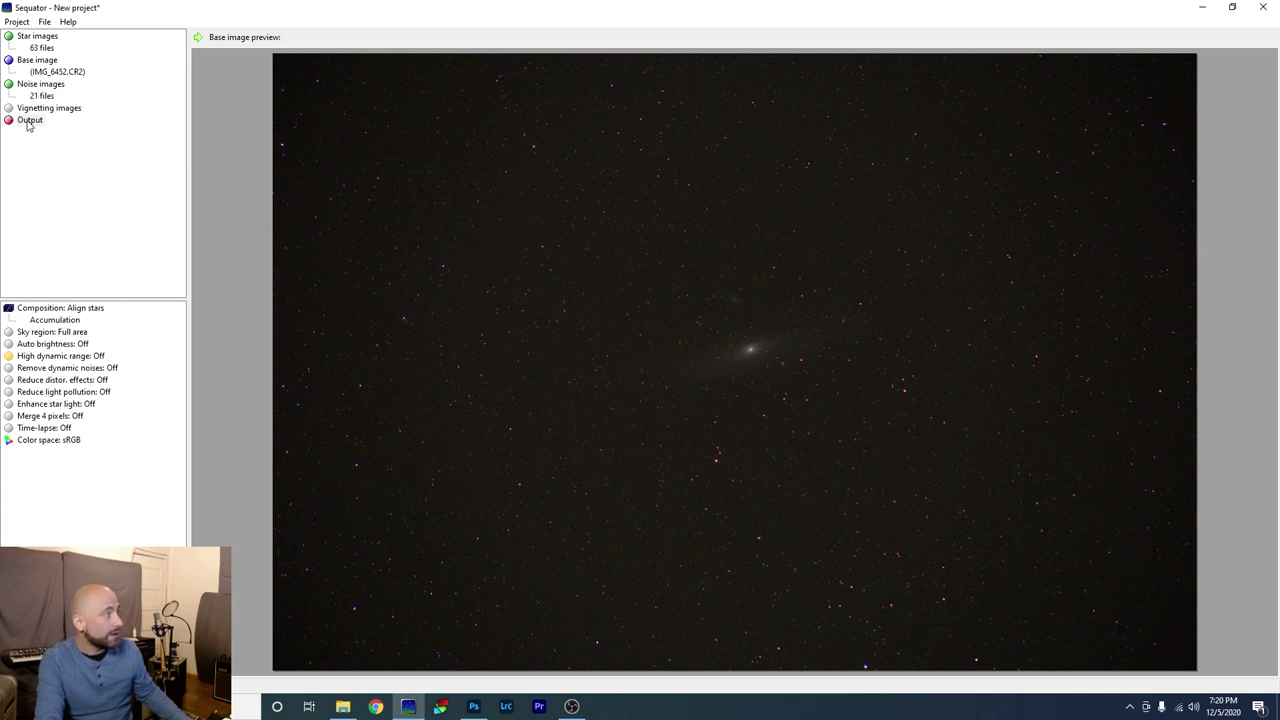
click(68, 63)
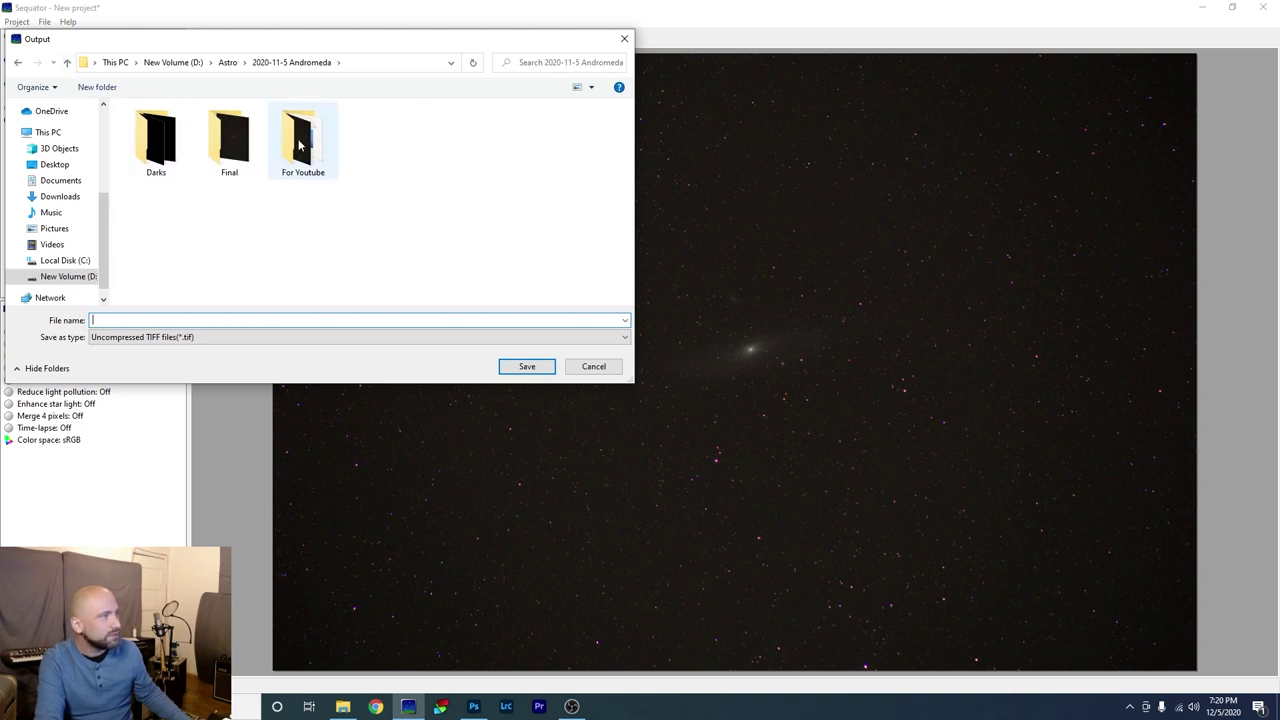
double_click(298, 145)
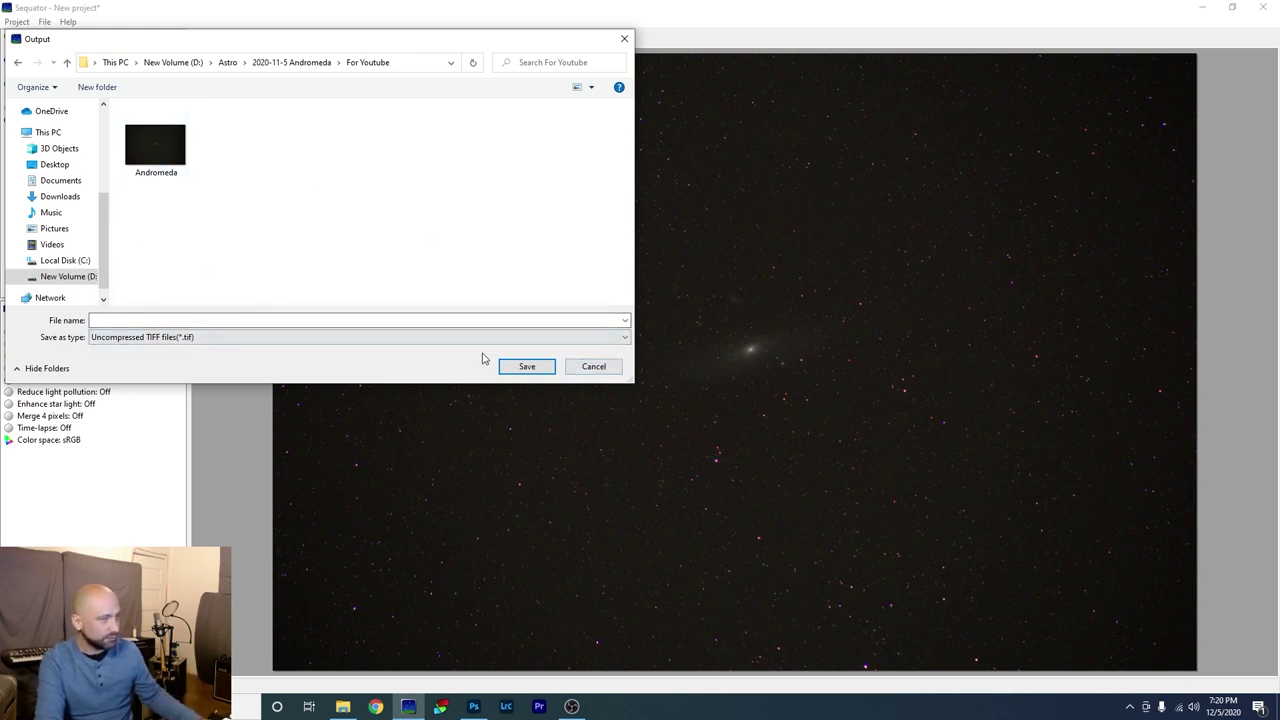
click(598, 368)
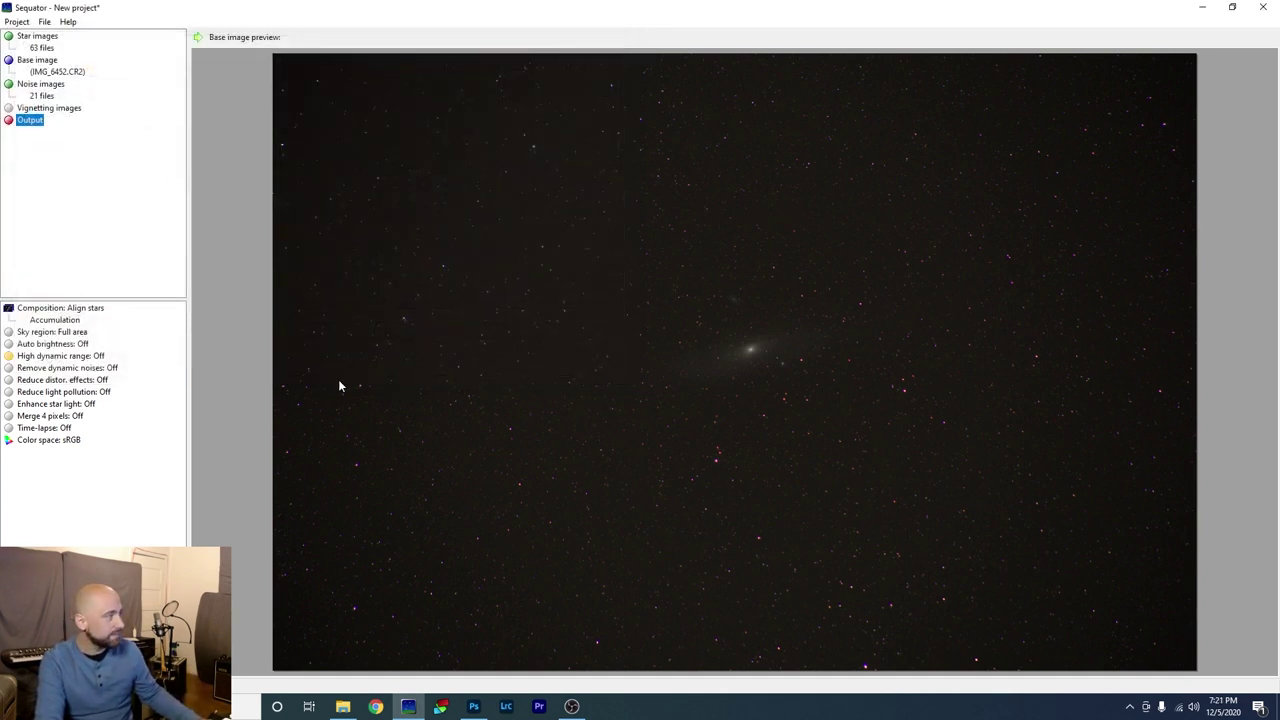
- Switch accumulation to Select best pixels with strictness pushed to Strict
click(55, 320)
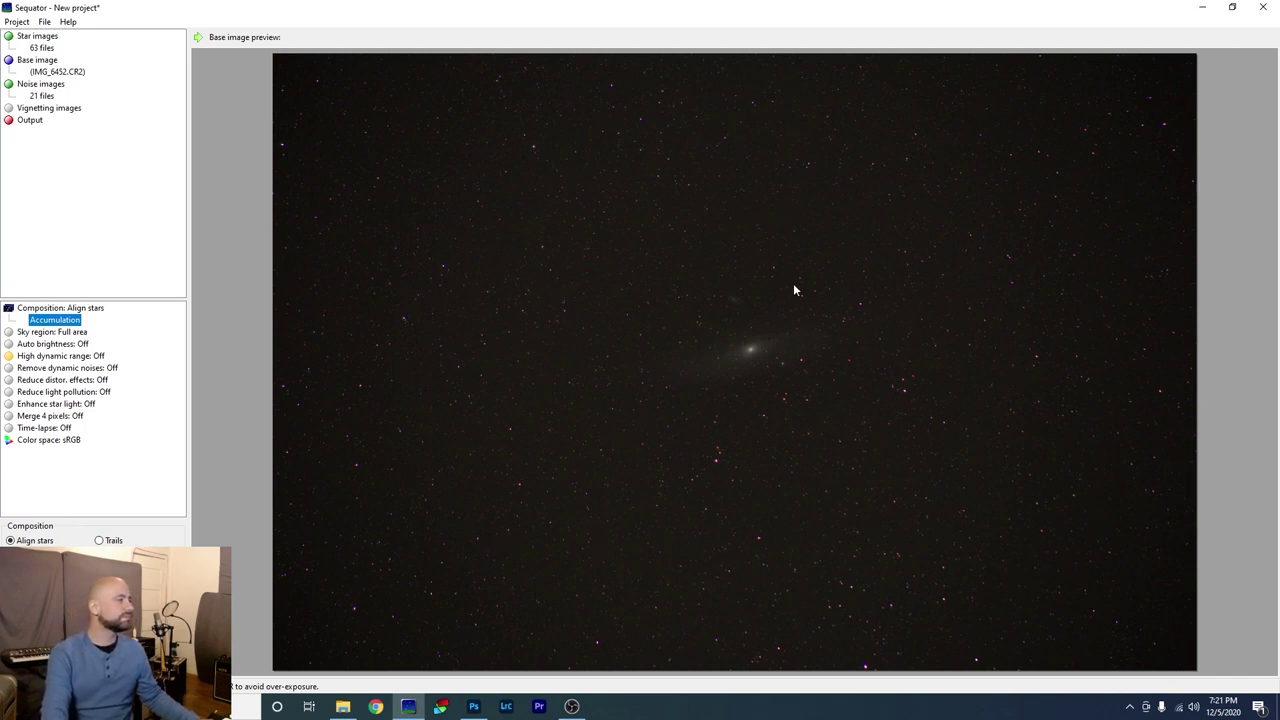
click(1232, 7)
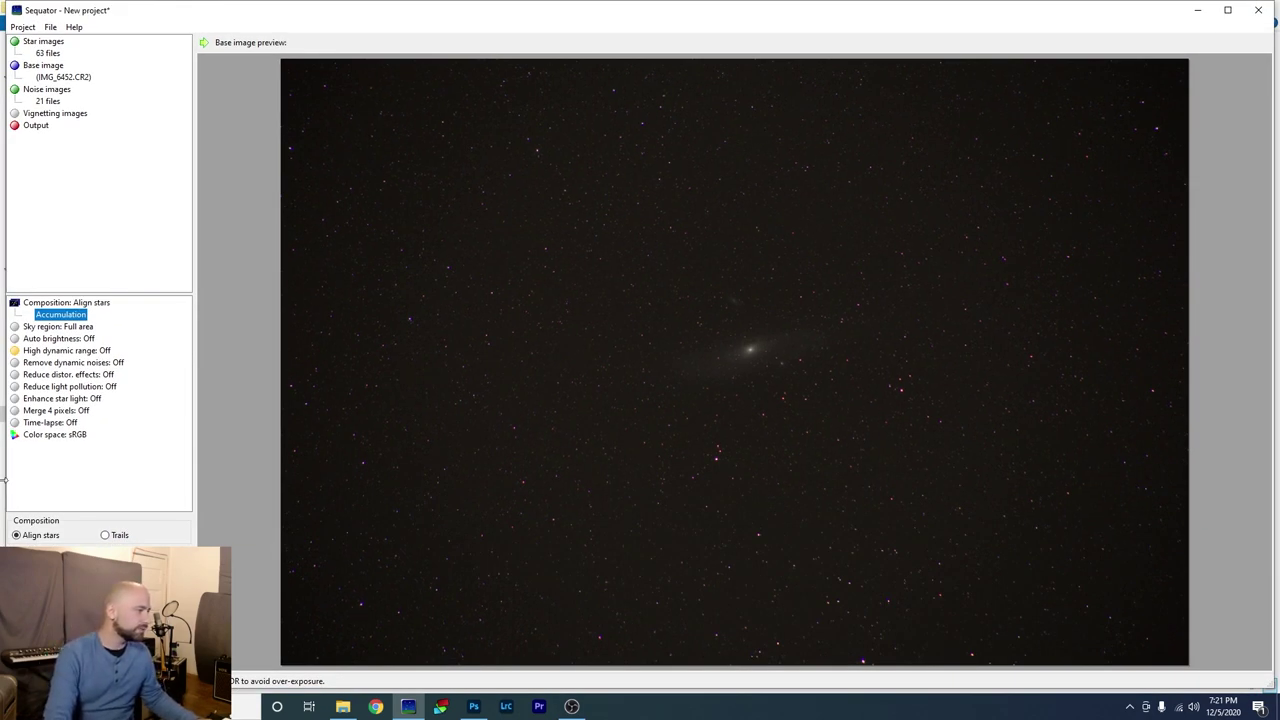
drag(6, 480, 541, 380)
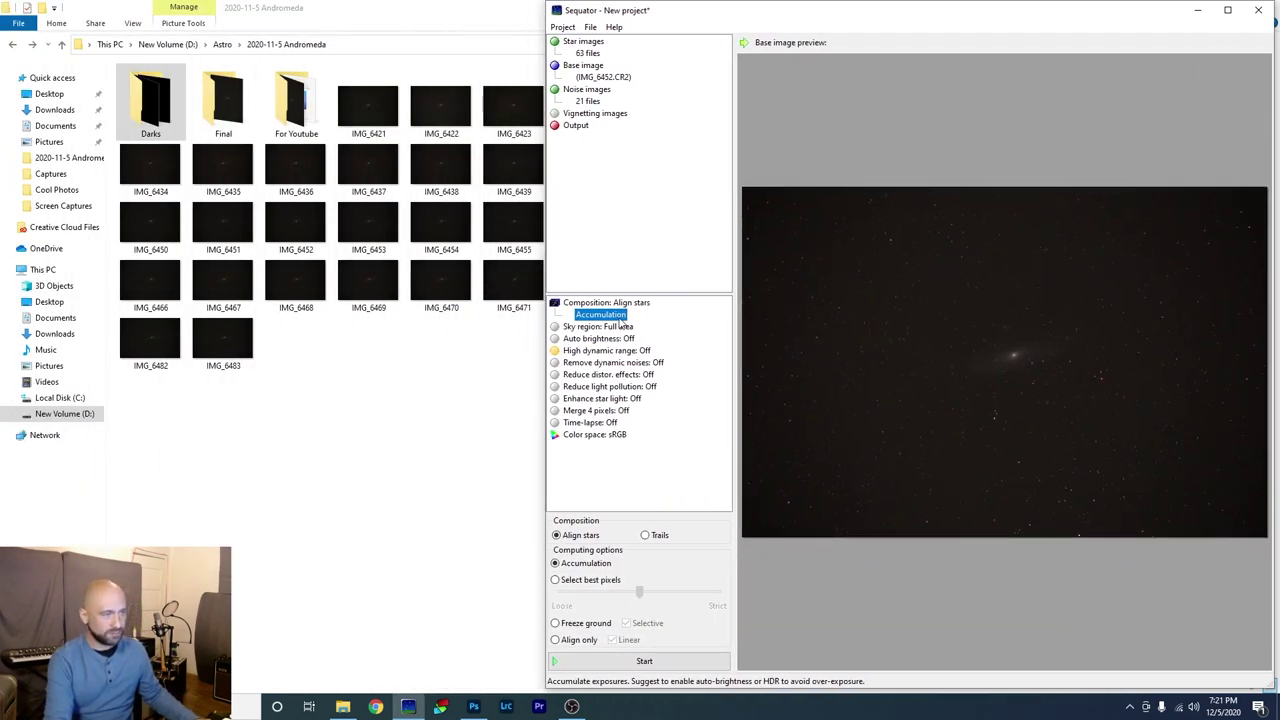
click(556, 581)
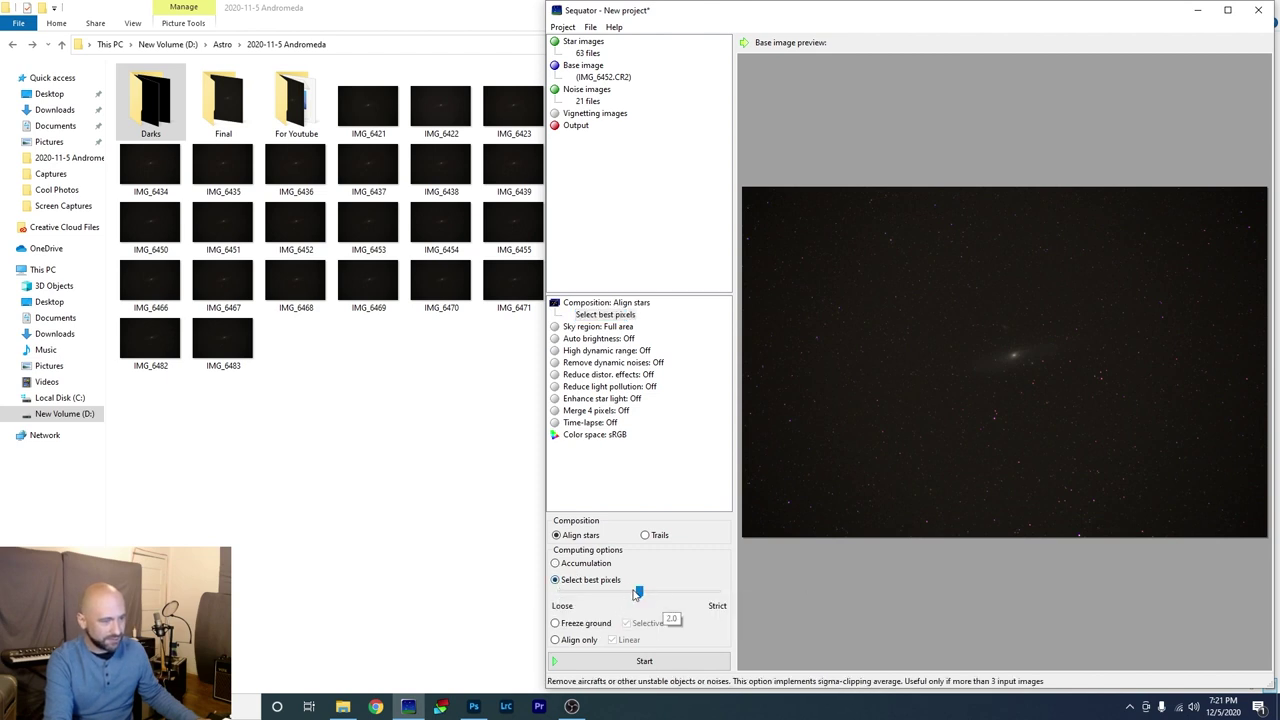
drag(666, 597, 706, 596)
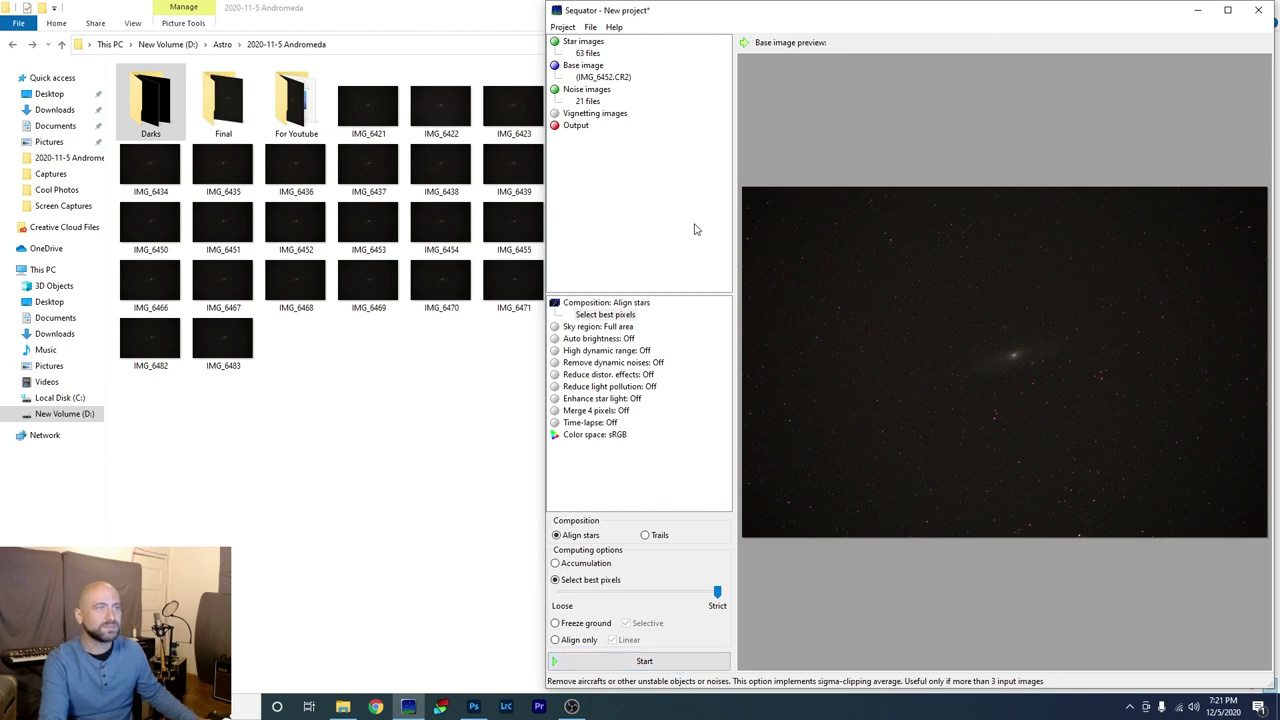
drag(762, 14, 553, 19)
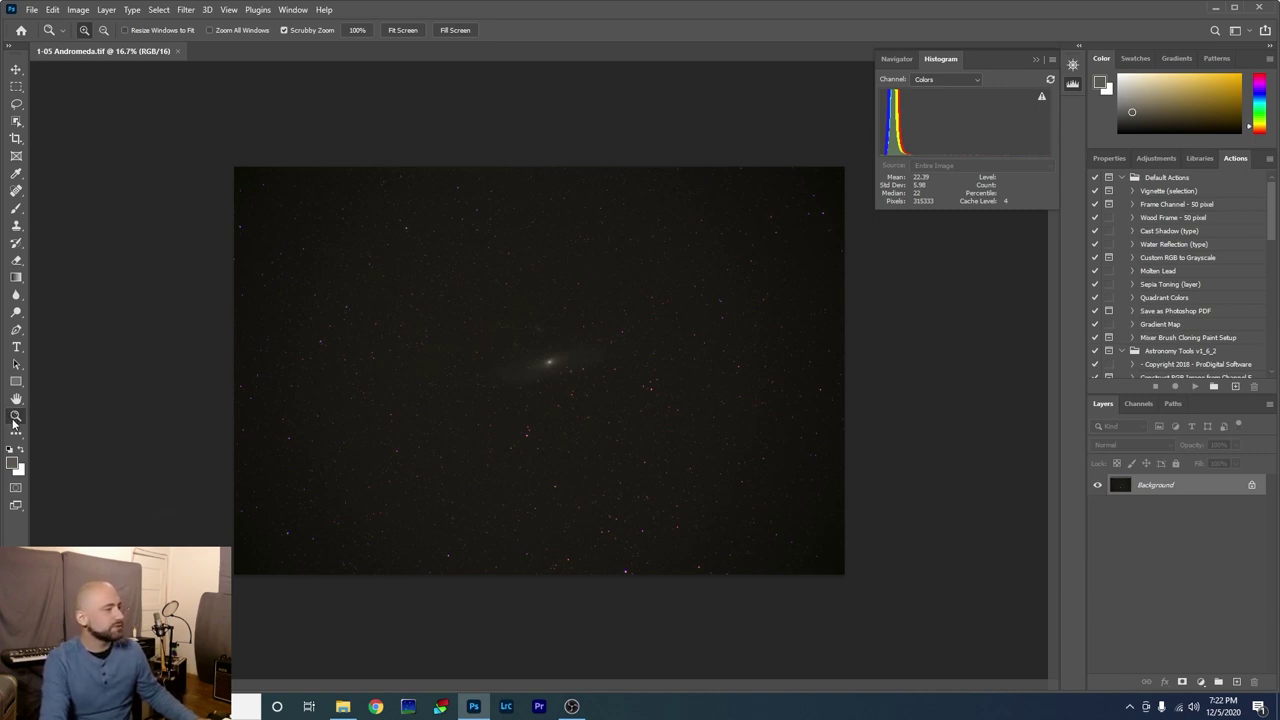
- Fit the Andromeda image to screen and duplicate Background as Background copy
click(403, 30)
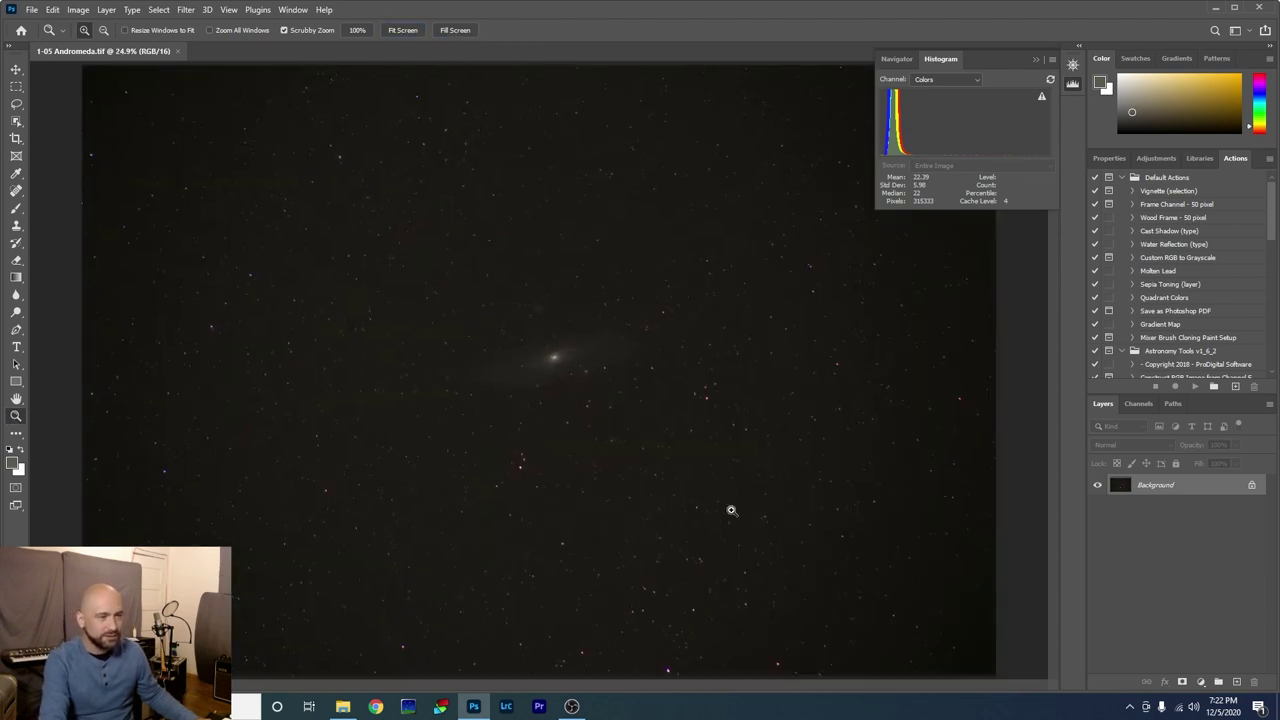
right_click(1149, 490)
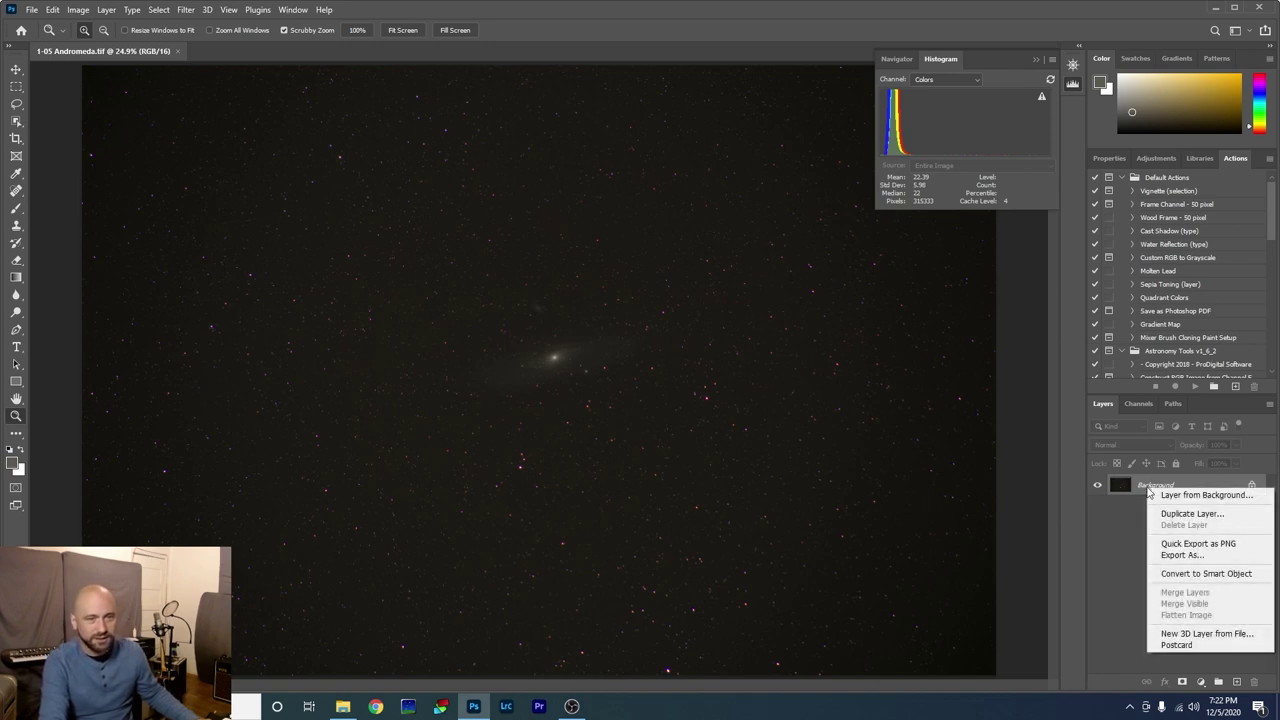
click(1176, 514)
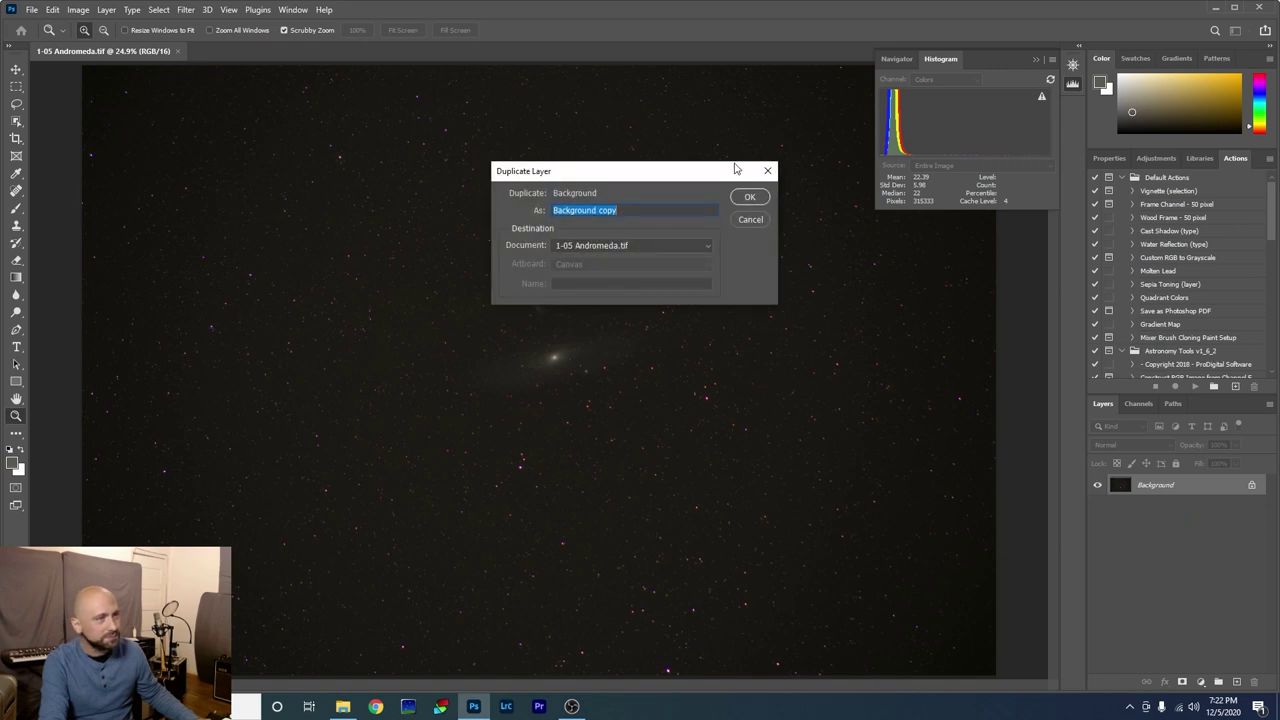
click(749, 198)
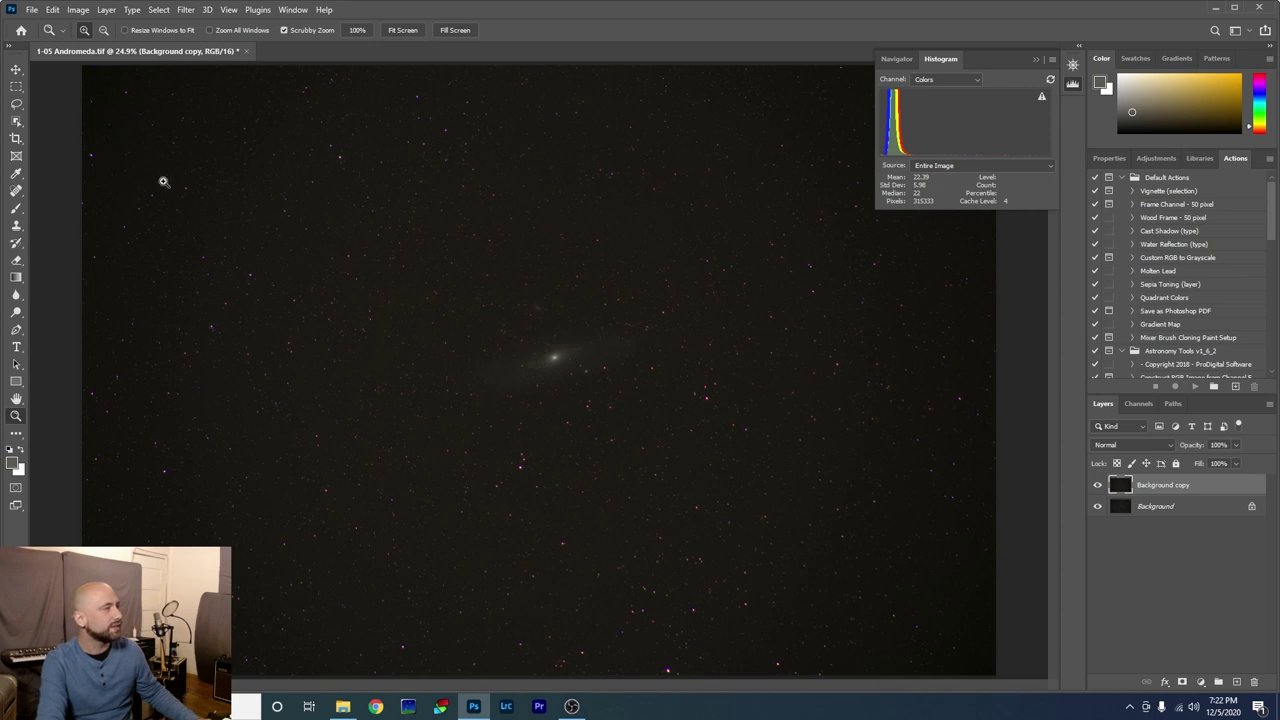
- Crop the frame tighter with the galaxy centred
click(15, 138)
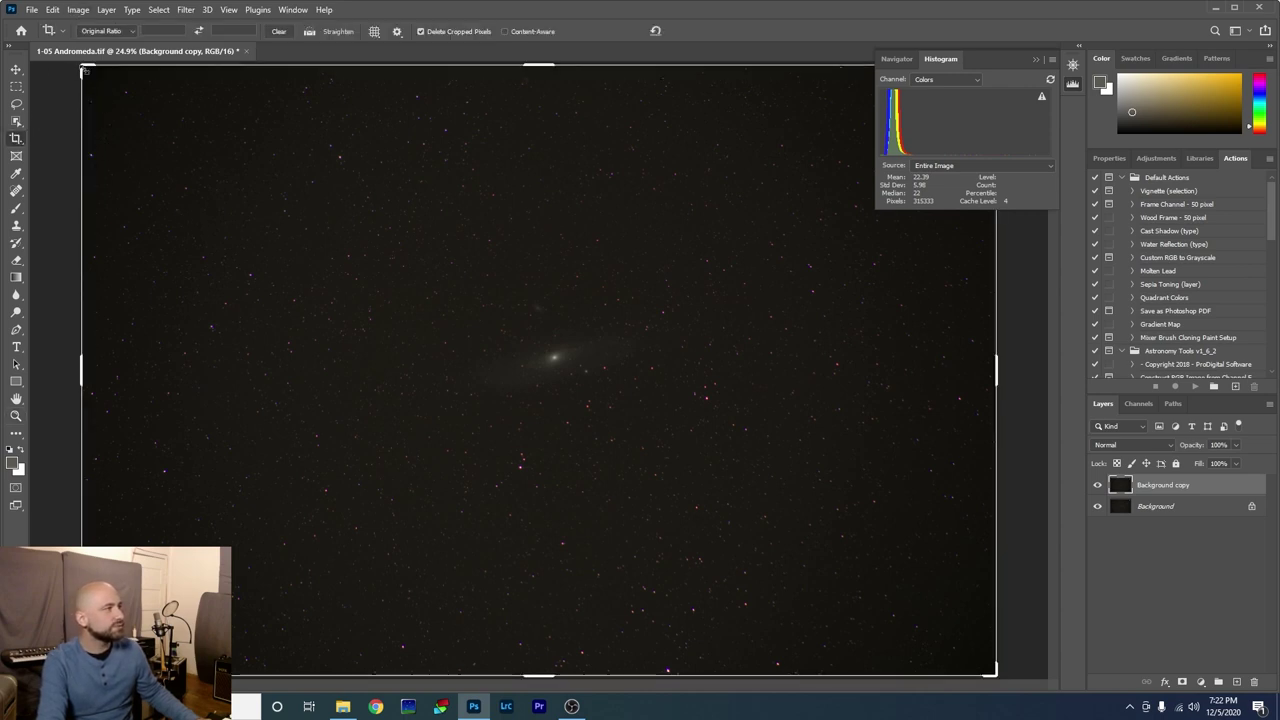
drag(84, 70, 131, 160)
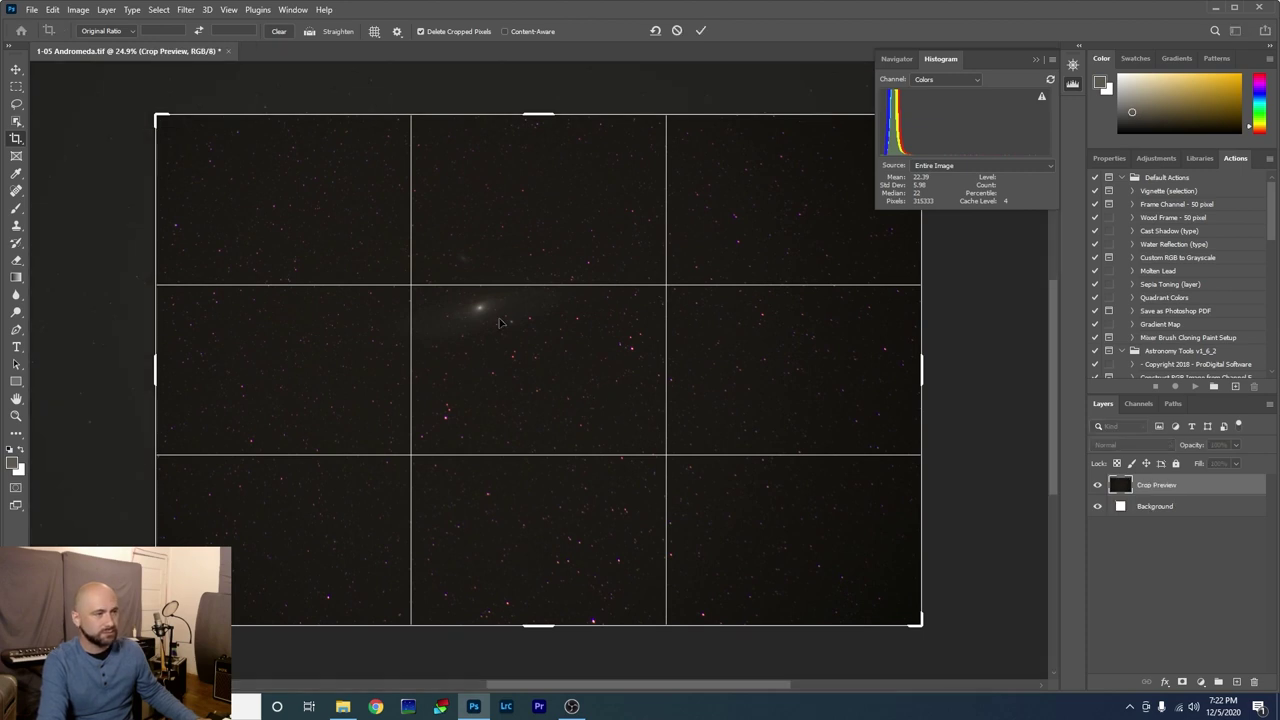
drag(502, 322, 557, 382)
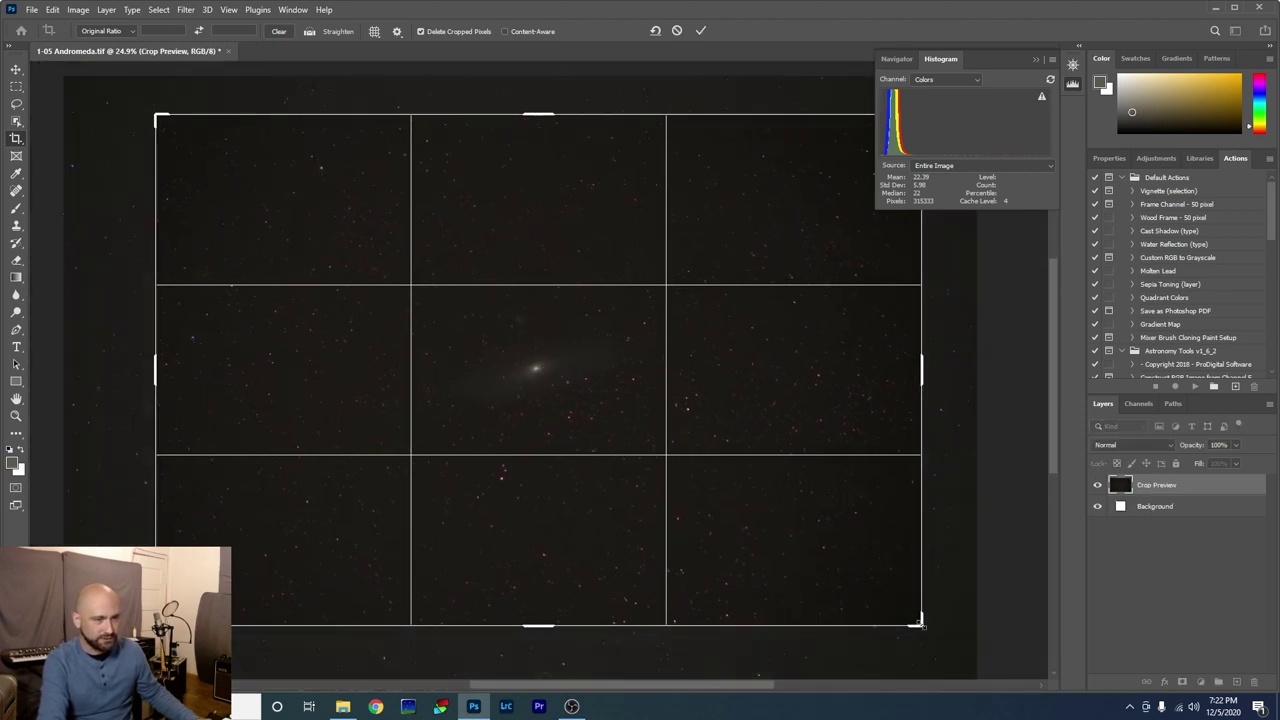
drag(921, 624, 887, 591)
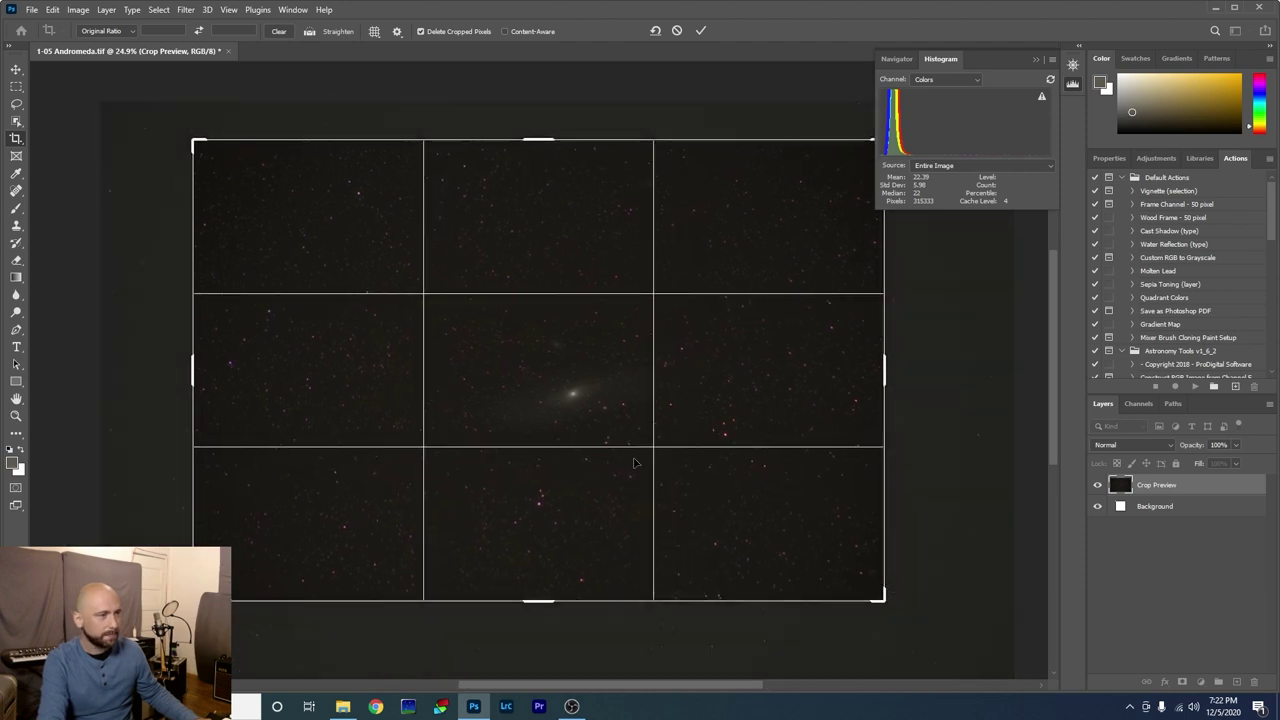
drag(582, 394, 522, 365)
click(704, 31)
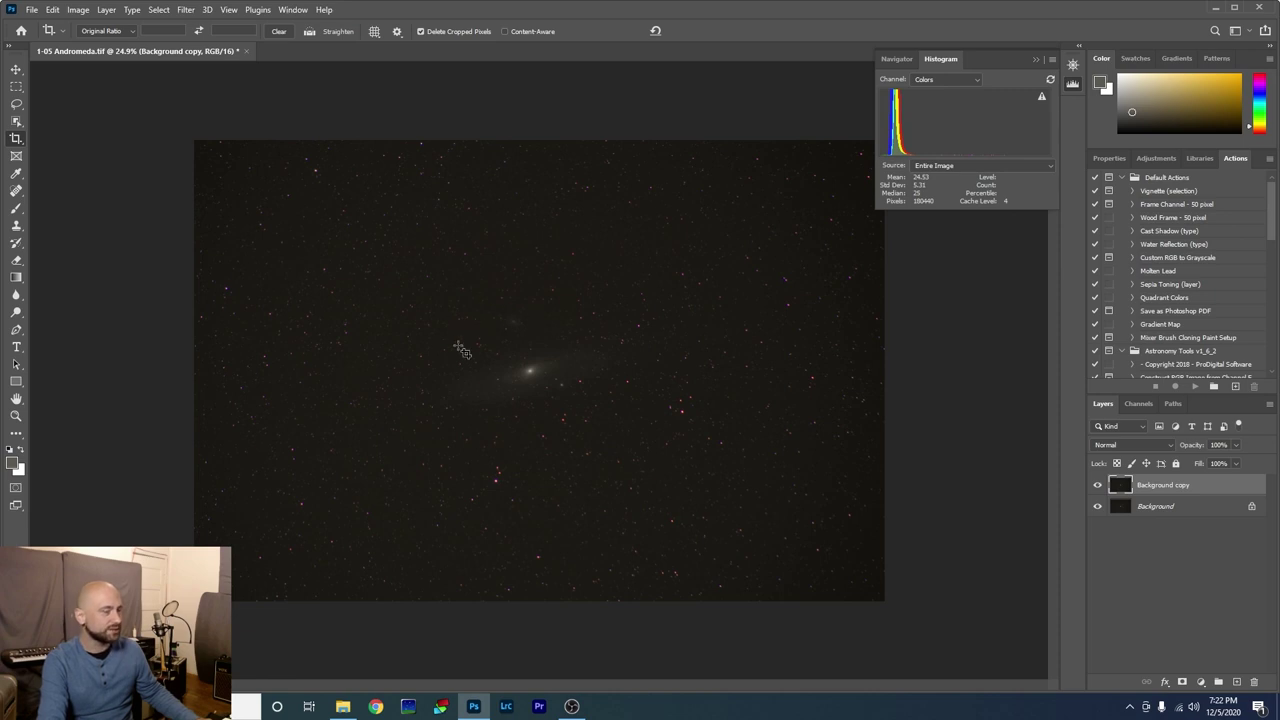
- Rotate the whole image 180°
click(86, 12)
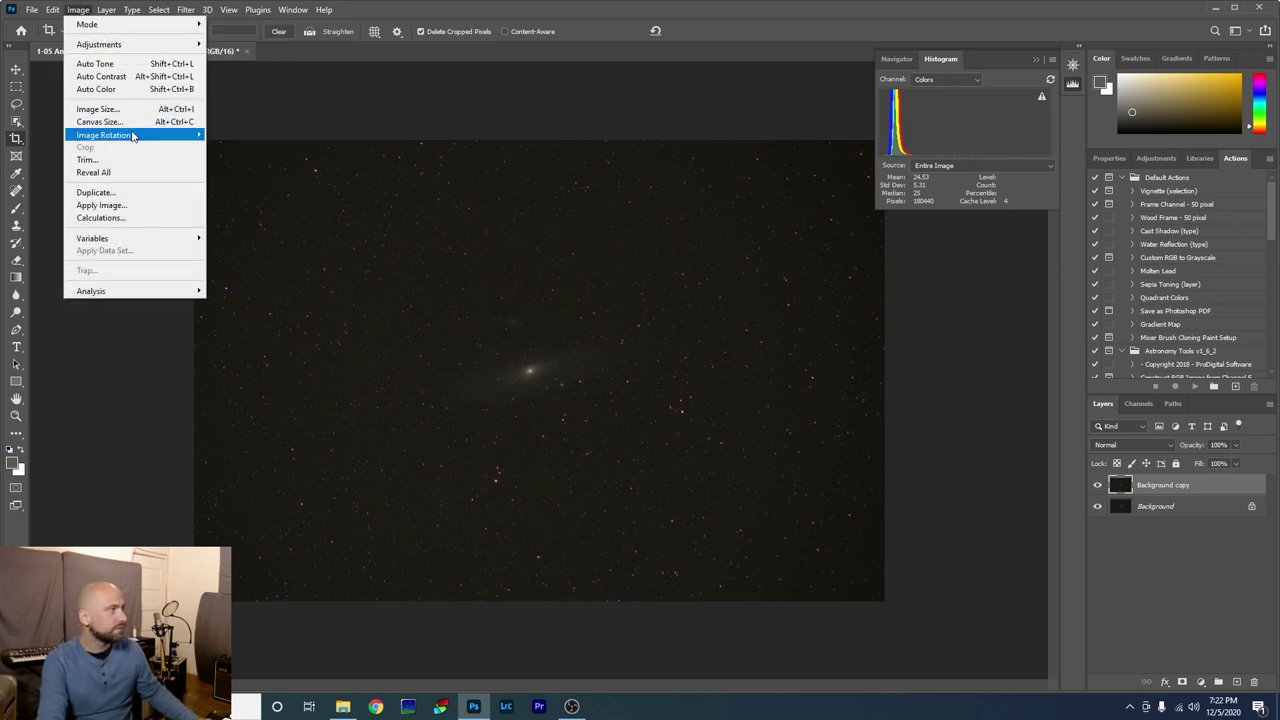
mouse_move(140, 135)
click(232, 134)
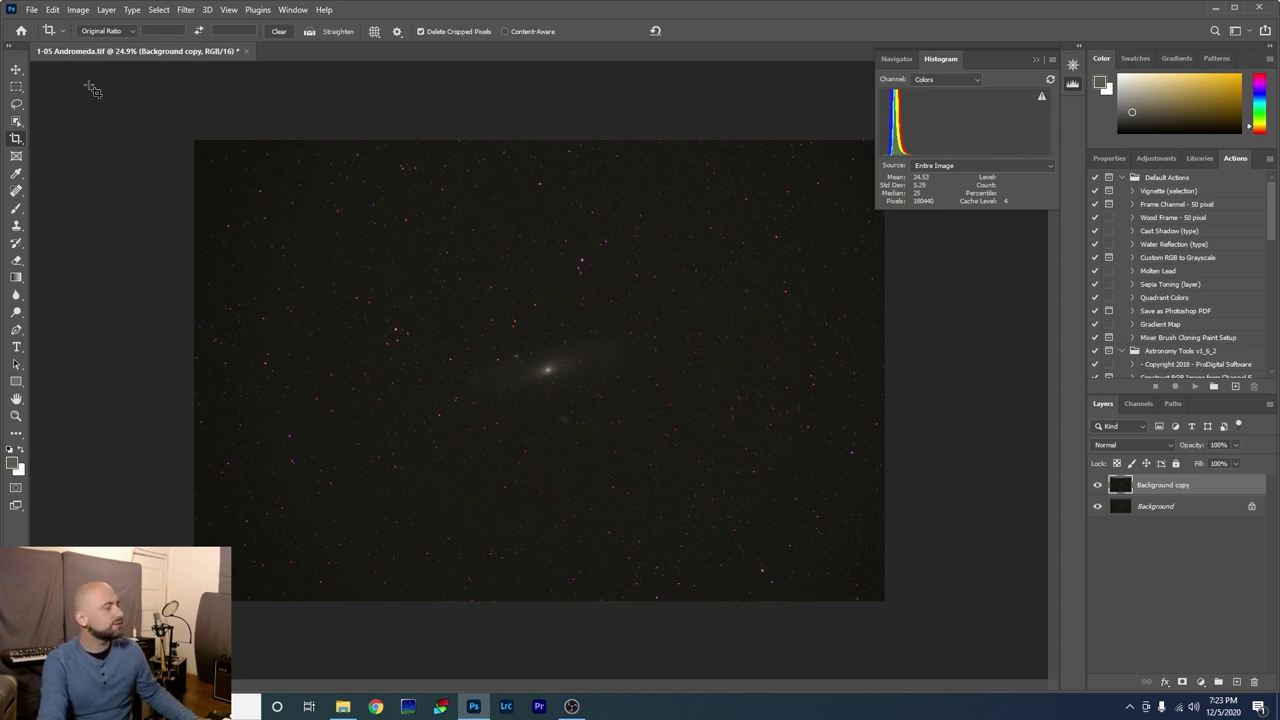
click(77, 10)
- Apply Levels with black input 6 and white input 155
mouse_move(175, 44)
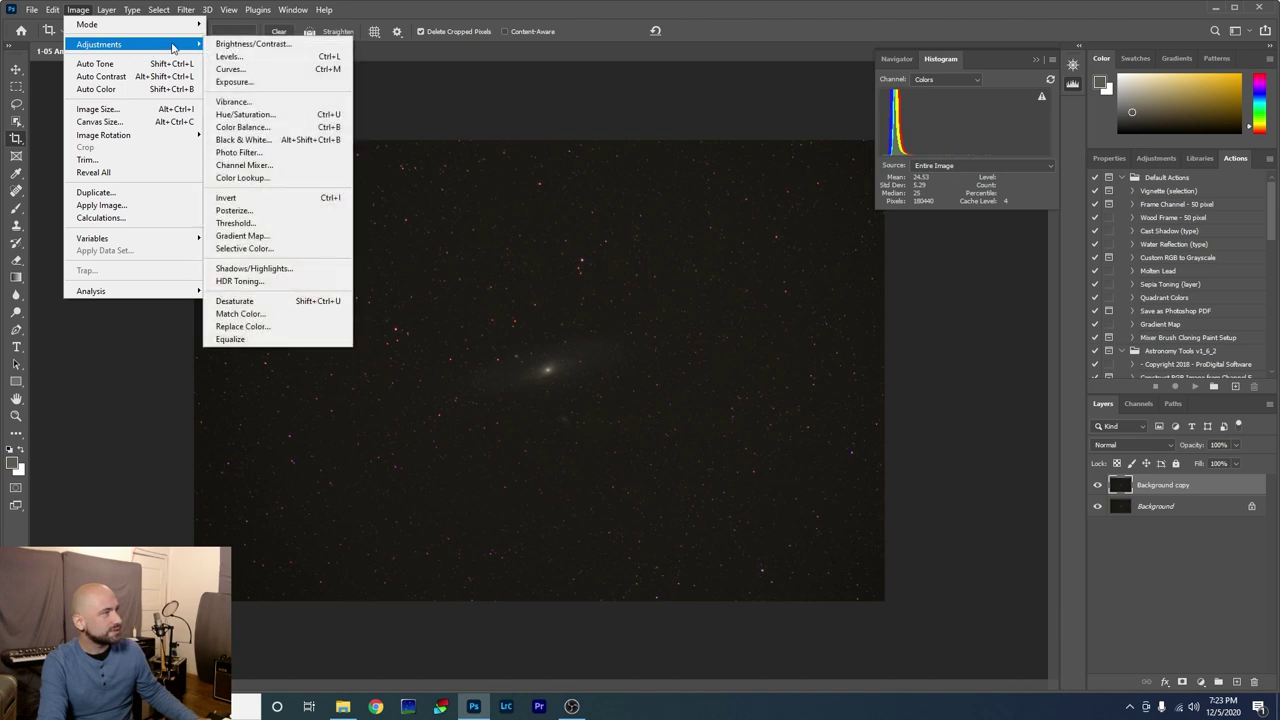
click(240, 58)
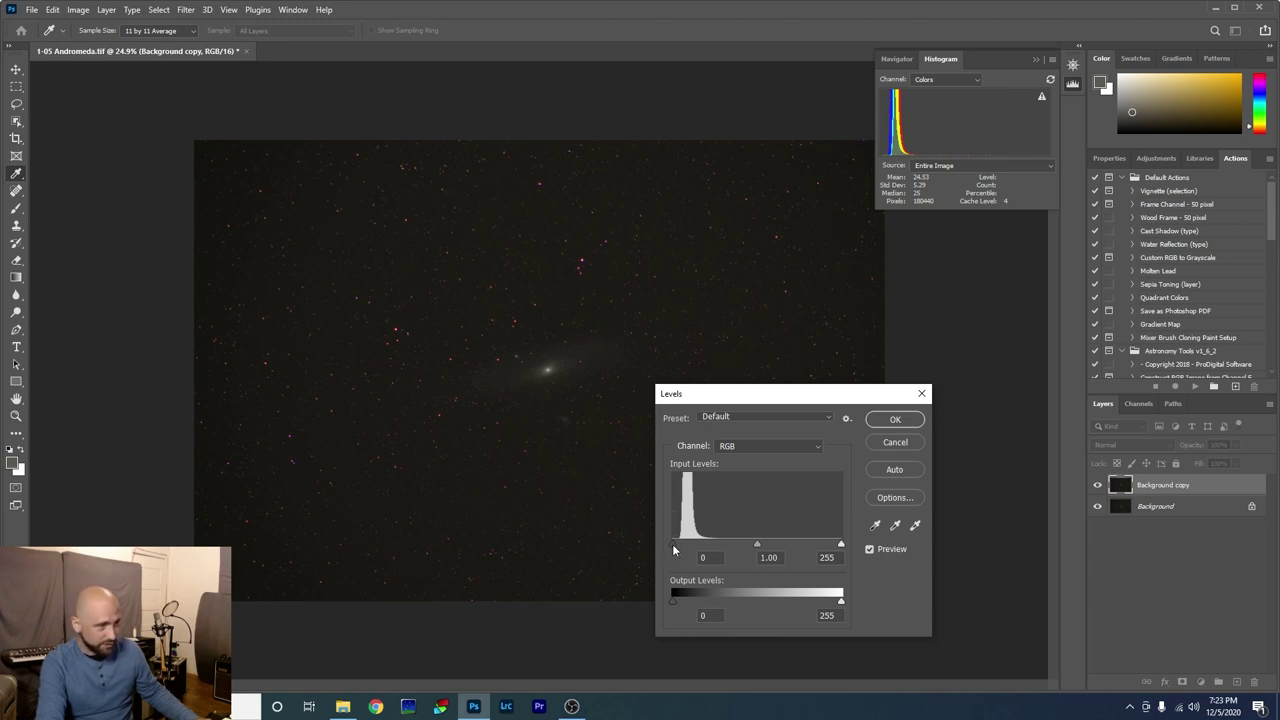
drag(672, 544, 674, 544)
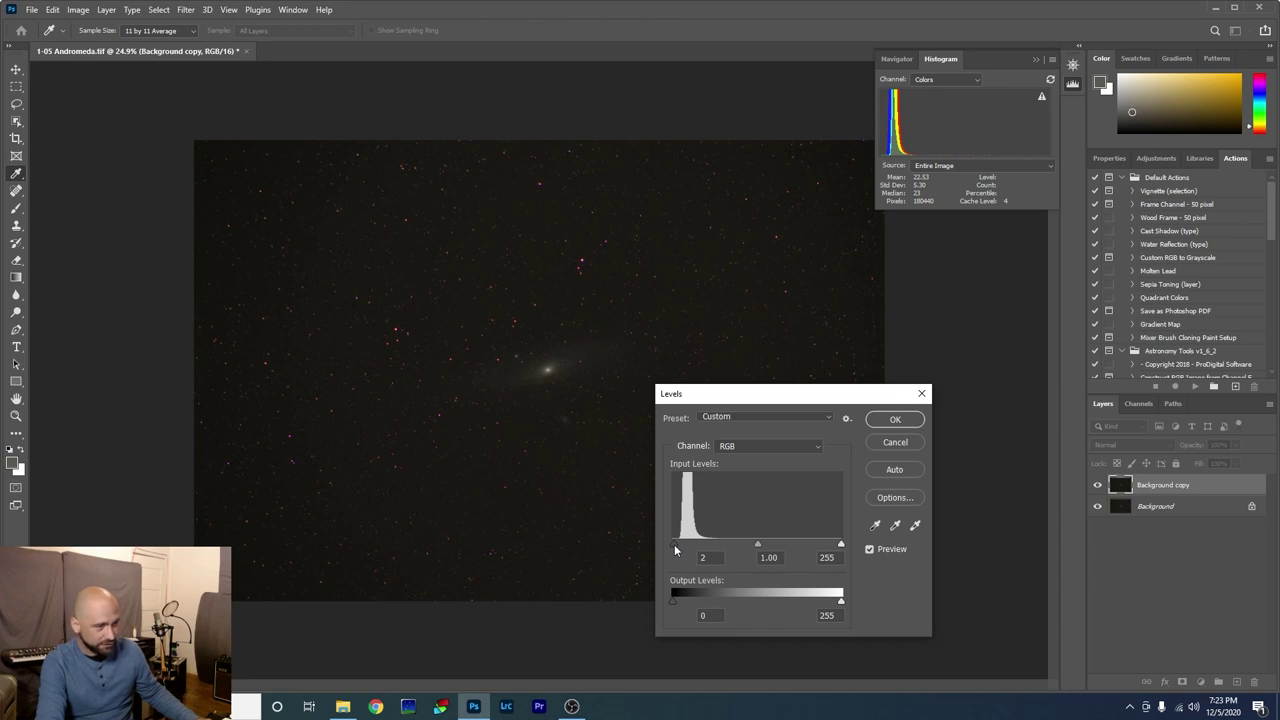
key(Tab)
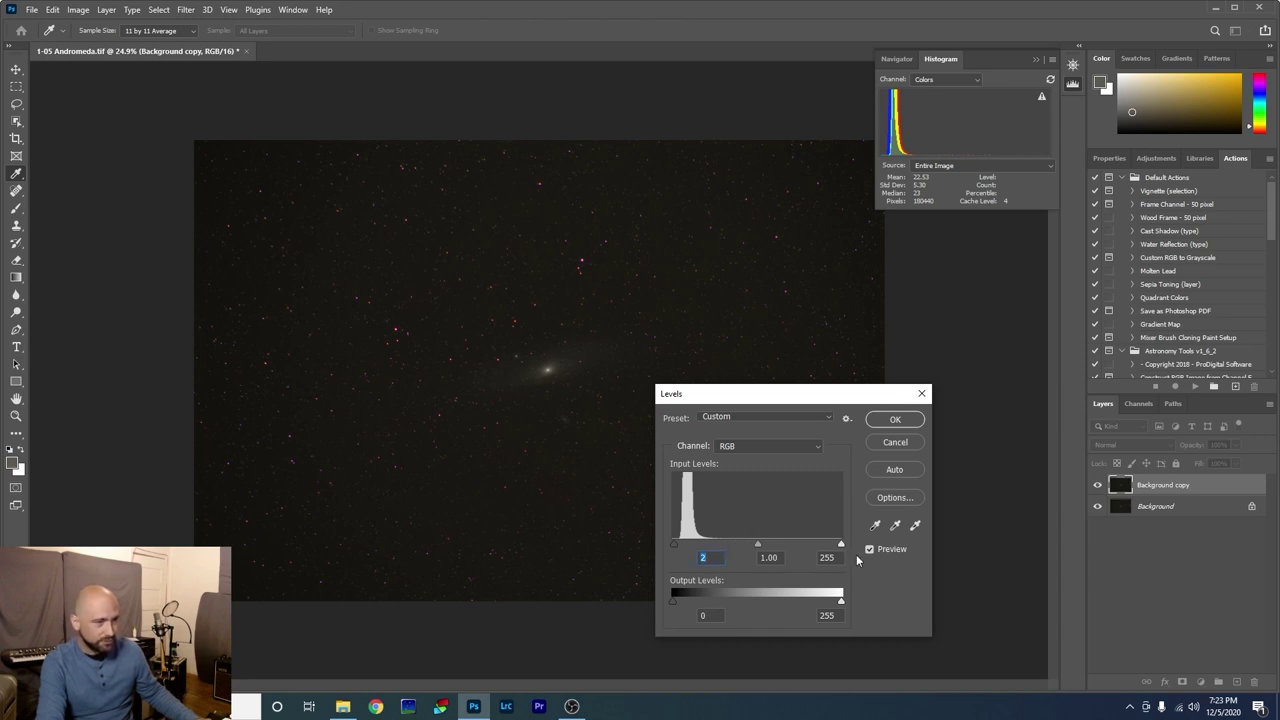
drag(840, 545, 775, 551)
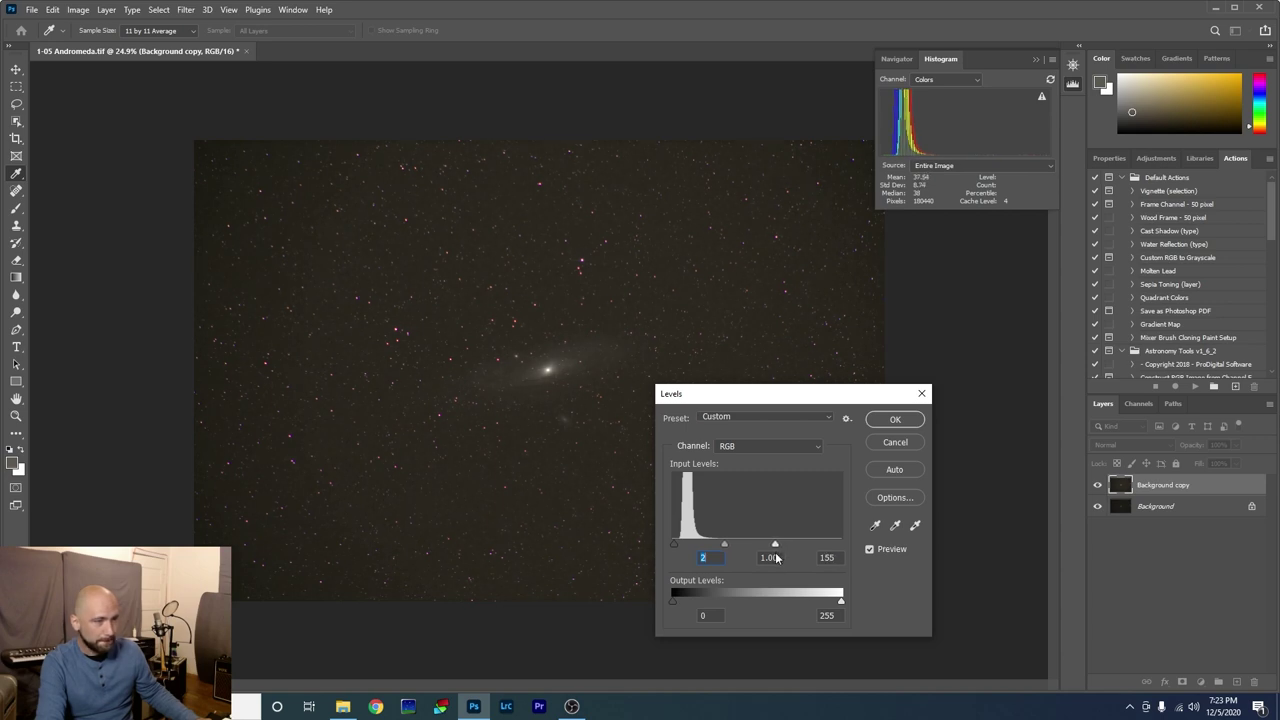
key(Tab)
key(Tab)
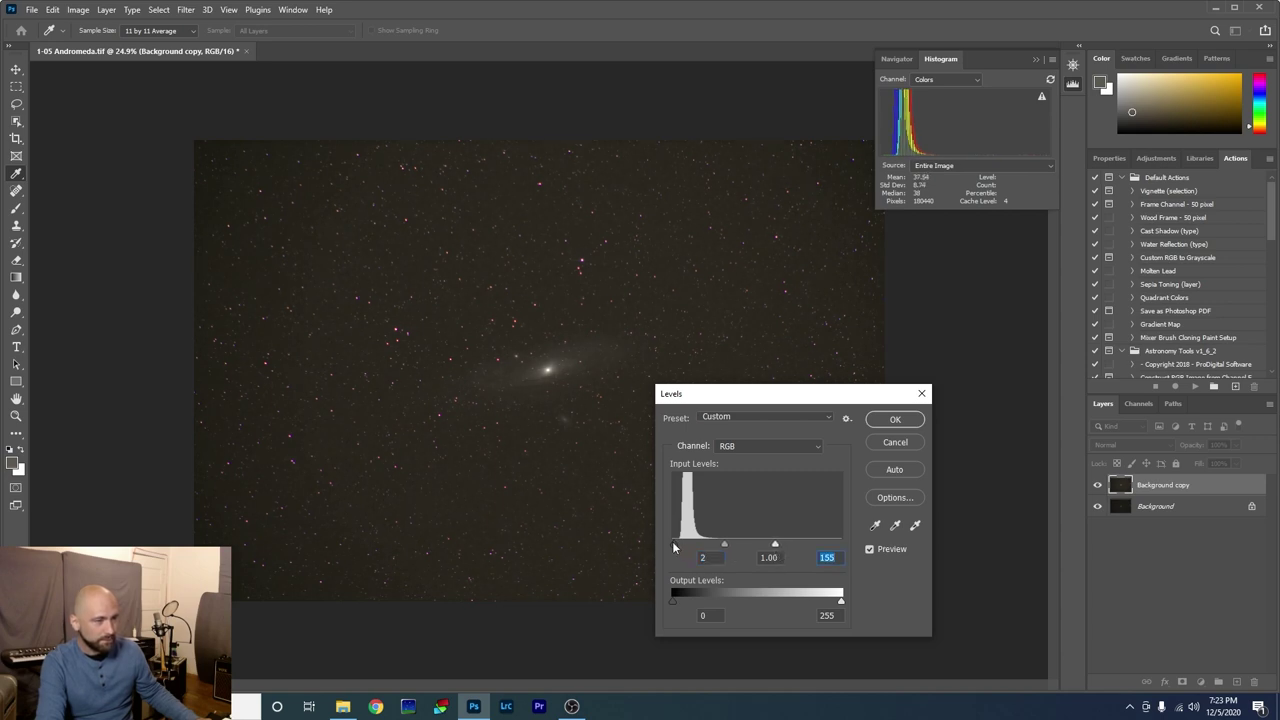
drag(674, 545, 677, 545)
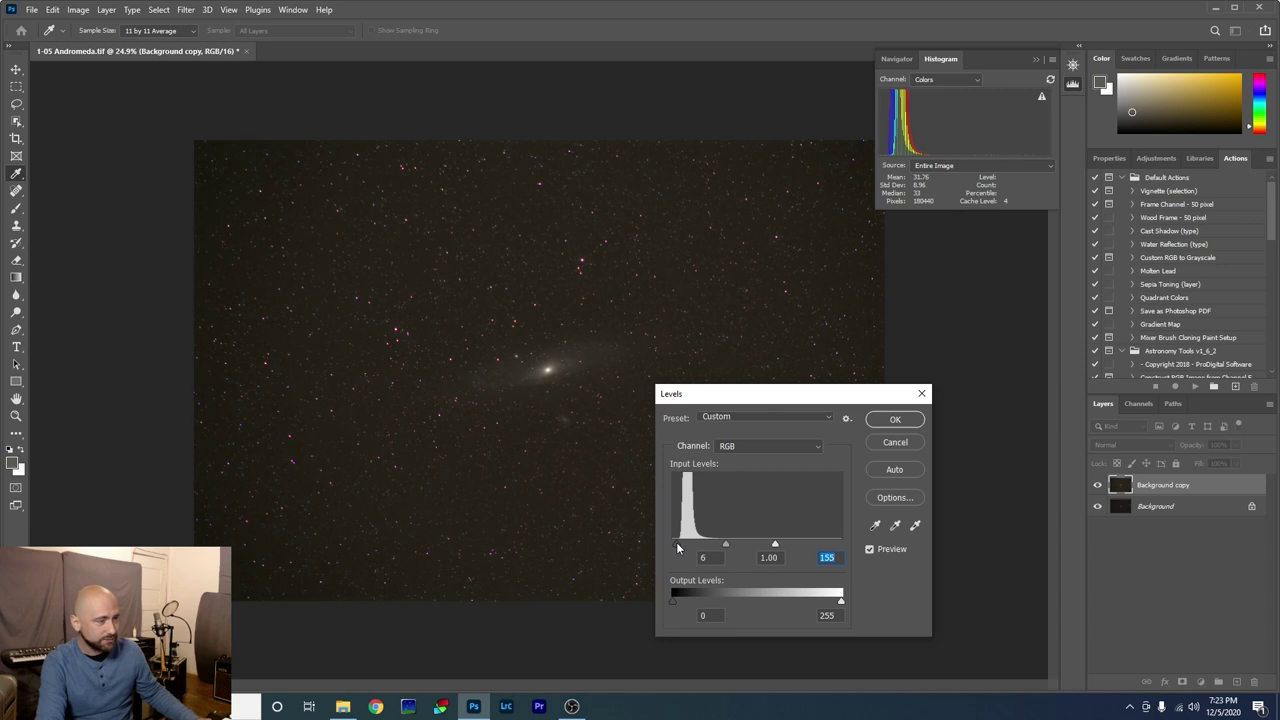
click(676, 545)
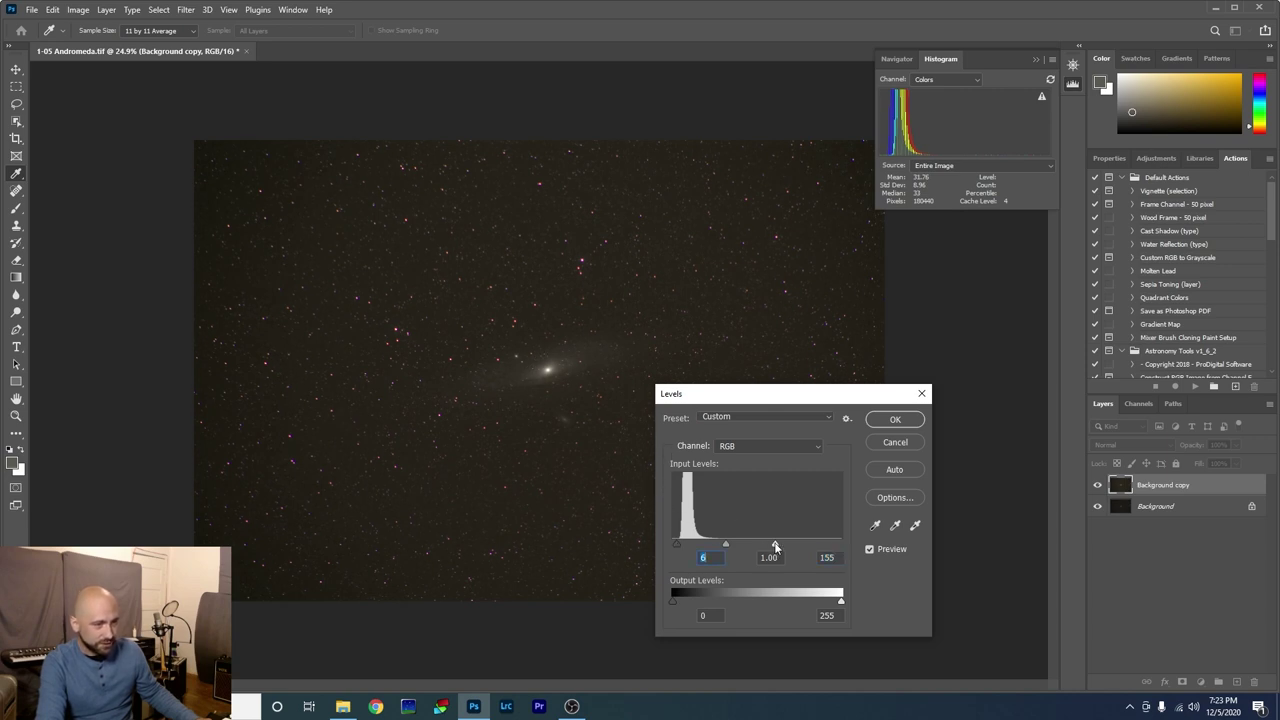
click(895, 420)
- Fit the whole image to the window
key(c)
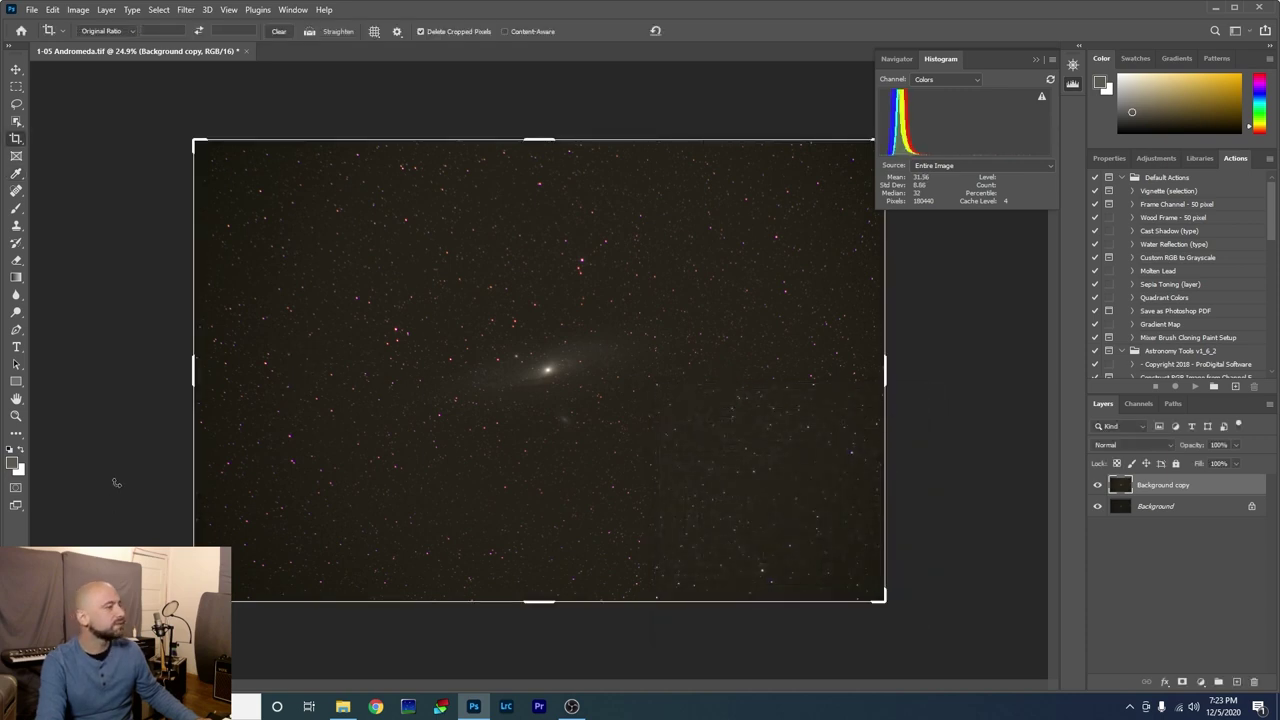
click(16, 416)
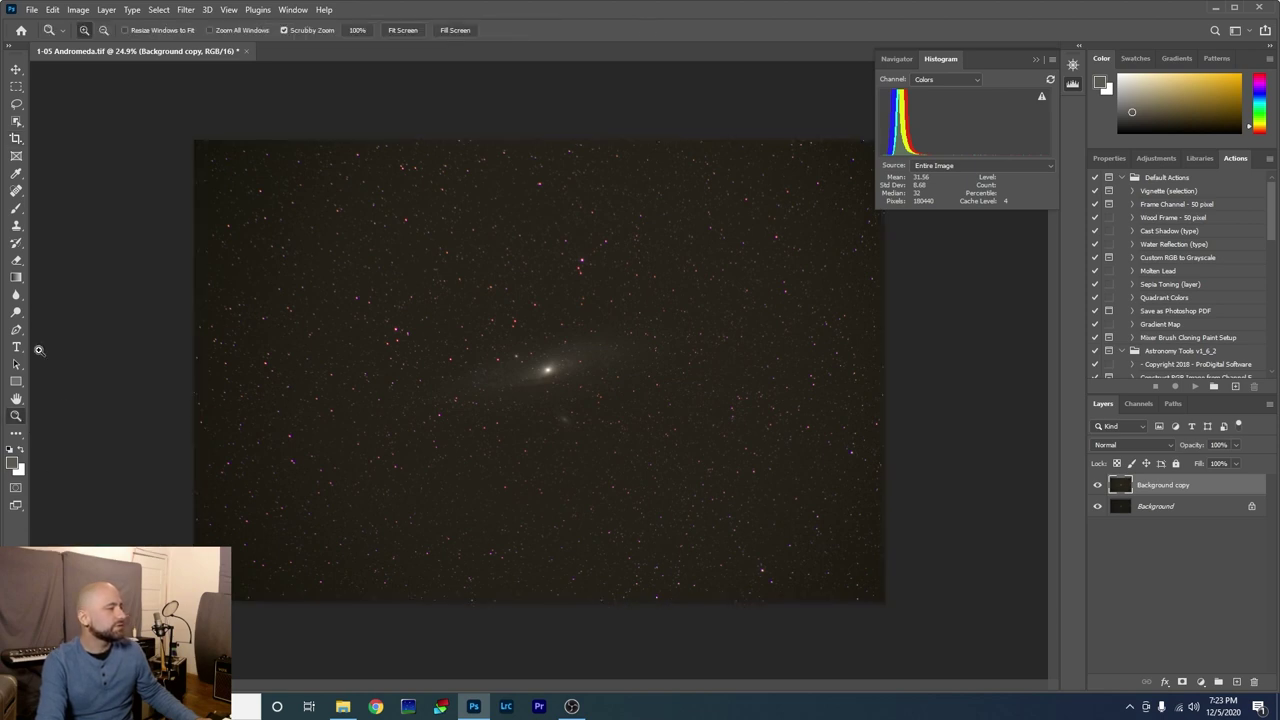
click(400, 30)
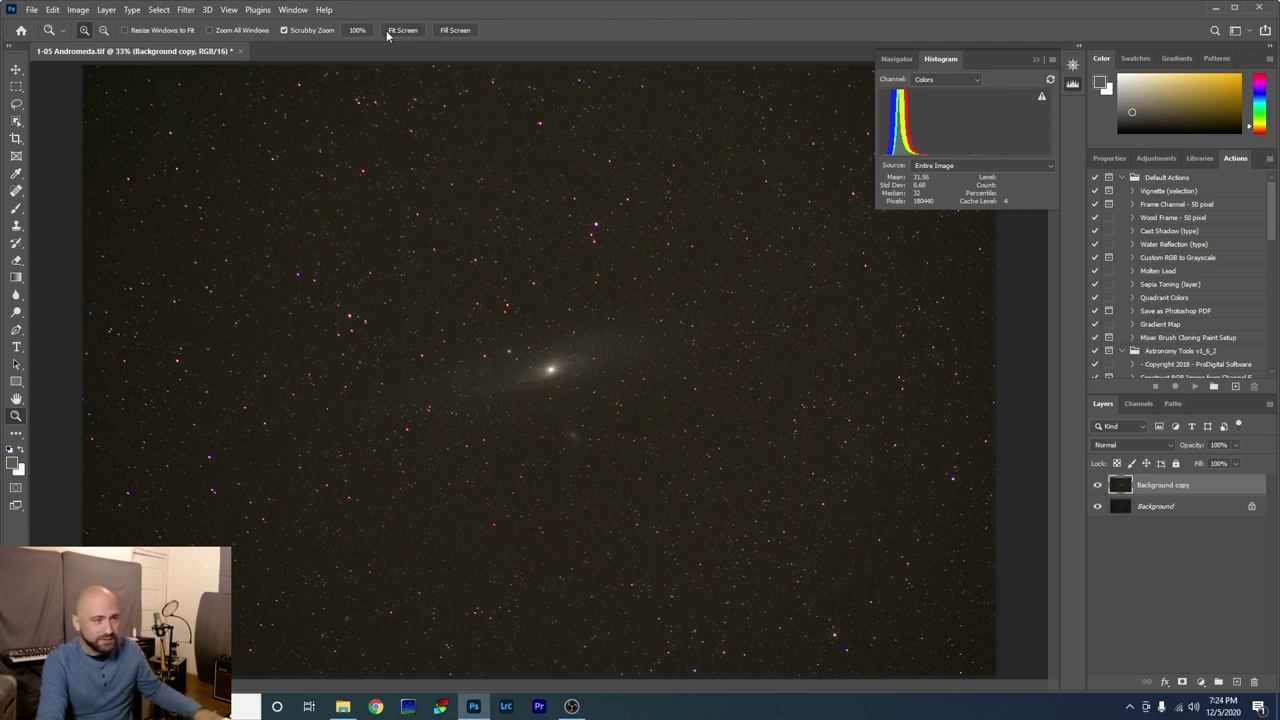
- Stamp visible layers into a new Layer 1 and toggle layer visibility to compare
key(ctrl+alt+shift+e)
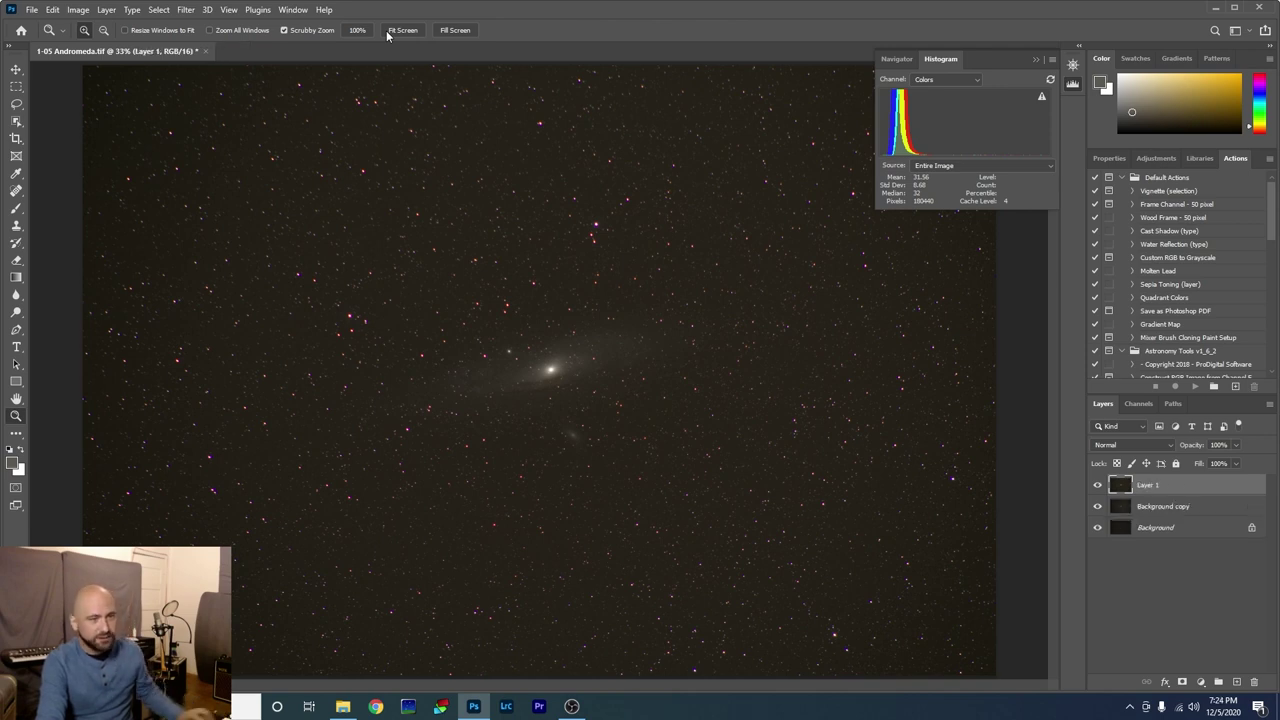
click(1097, 486)
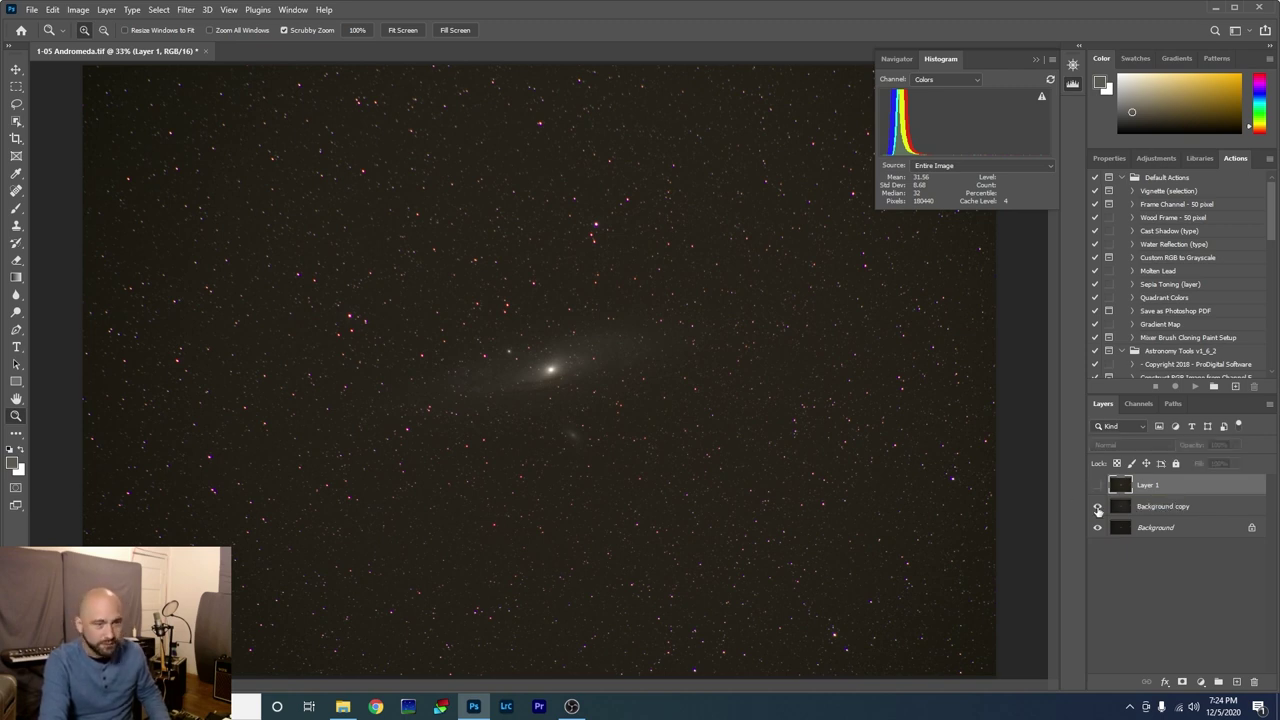
click(1097, 507)
click(1097, 507)
click(1097, 486)
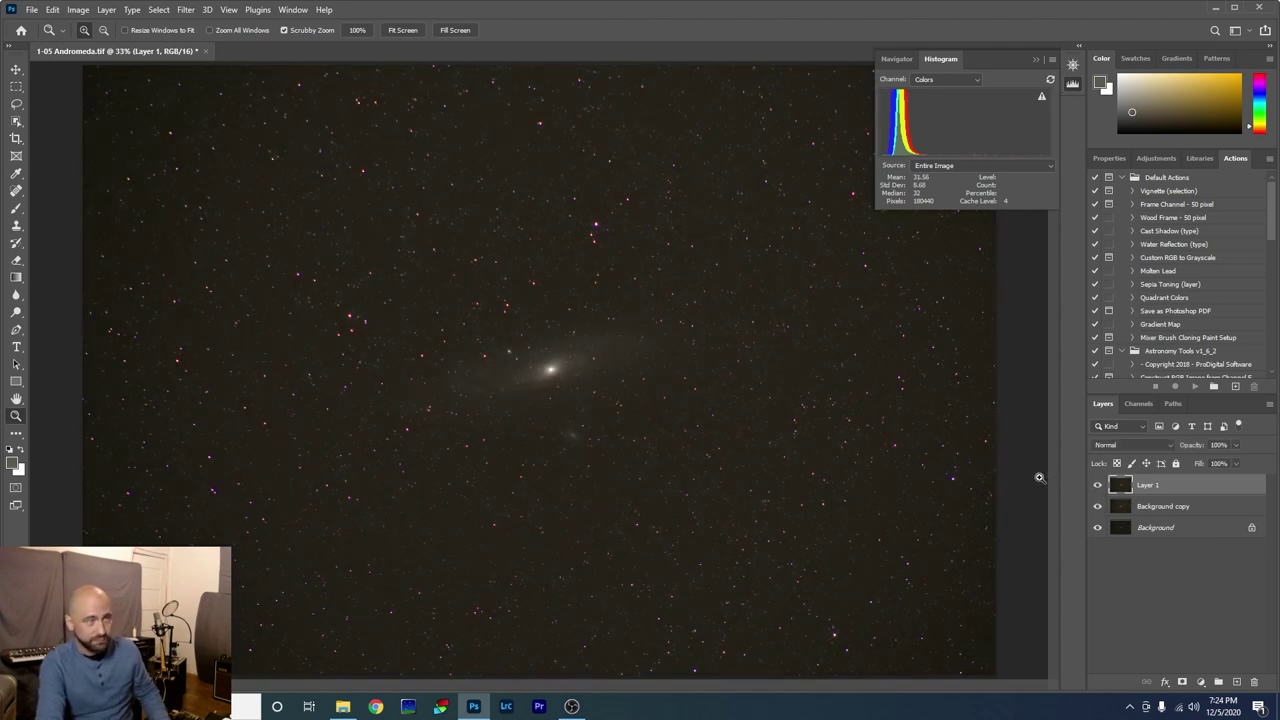
click(76, 10)
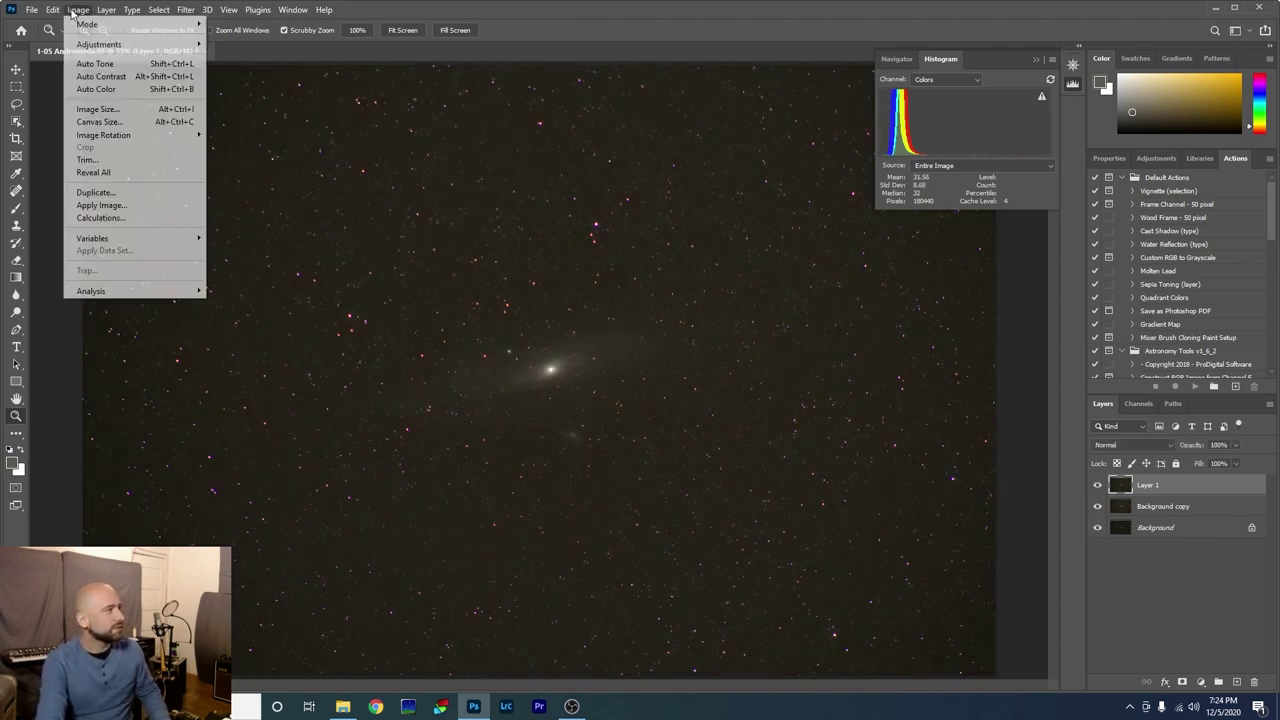
- Apply Levels to Layer 1: RGB black point 4, Red black 10, Green black 9
mouse_move(131, 45)
click(236, 58)
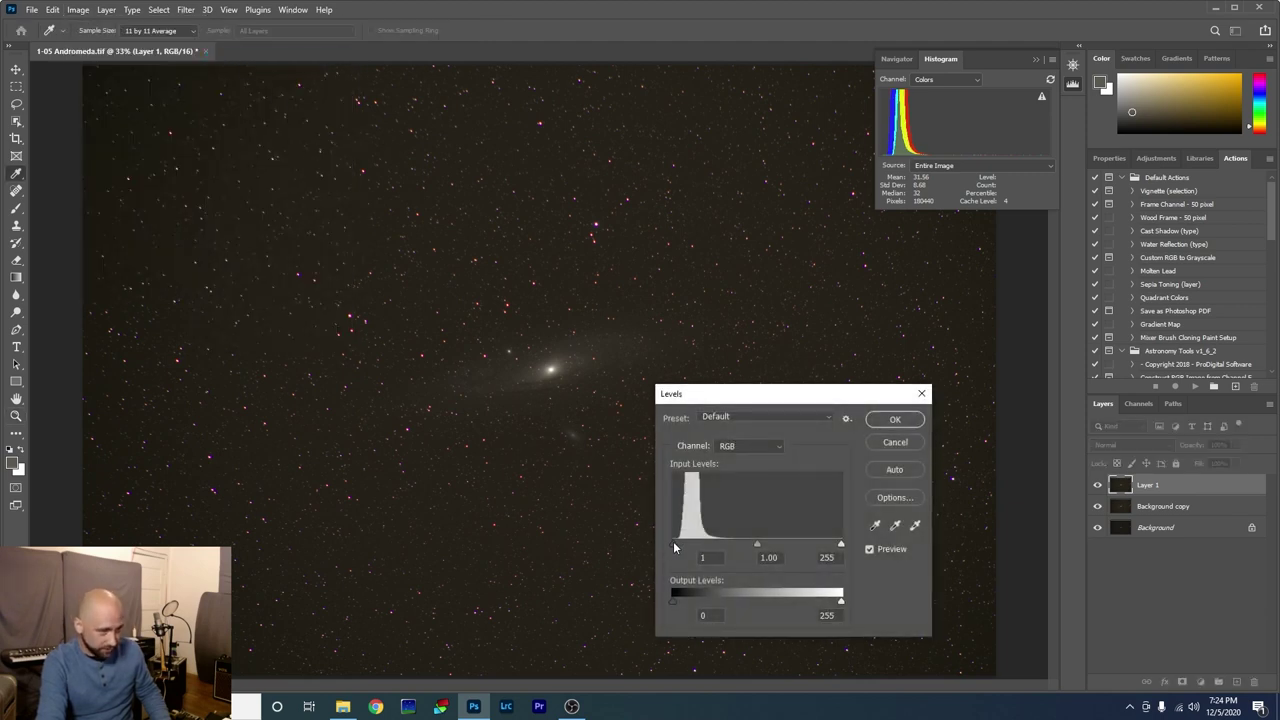
drag(673, 541, 675, 540)
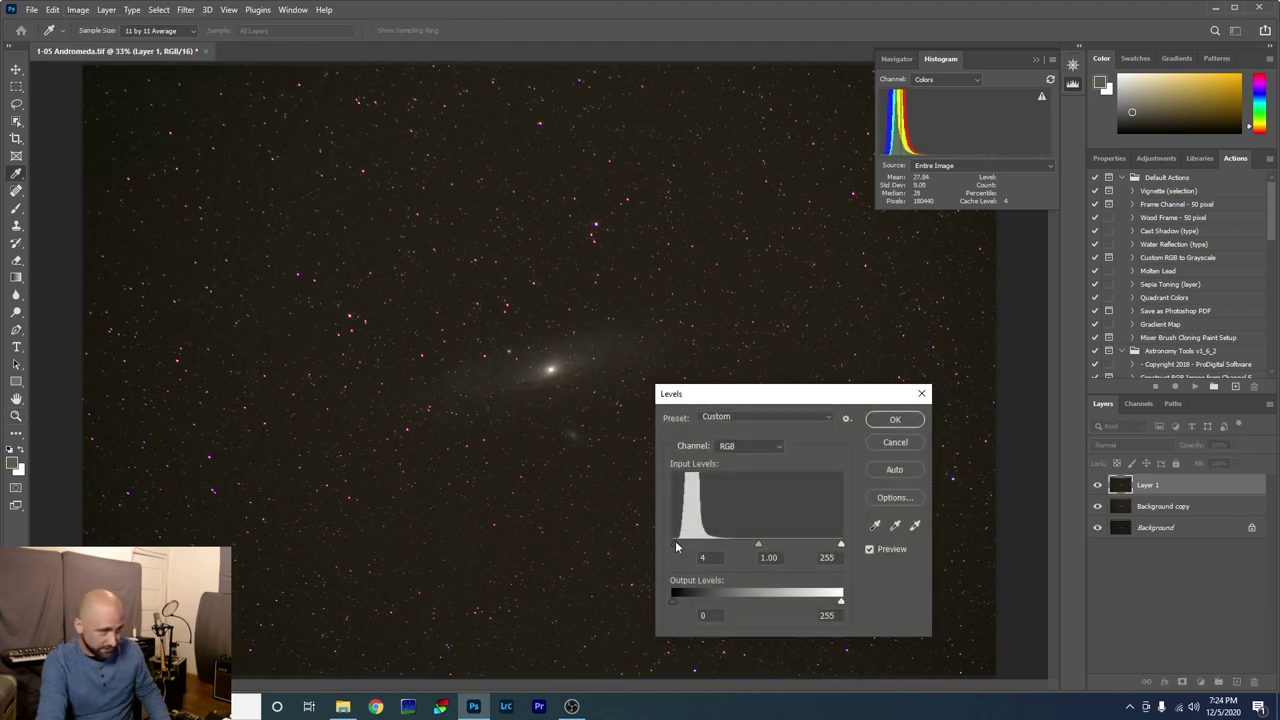
click(771, 448)
click(758, 471)
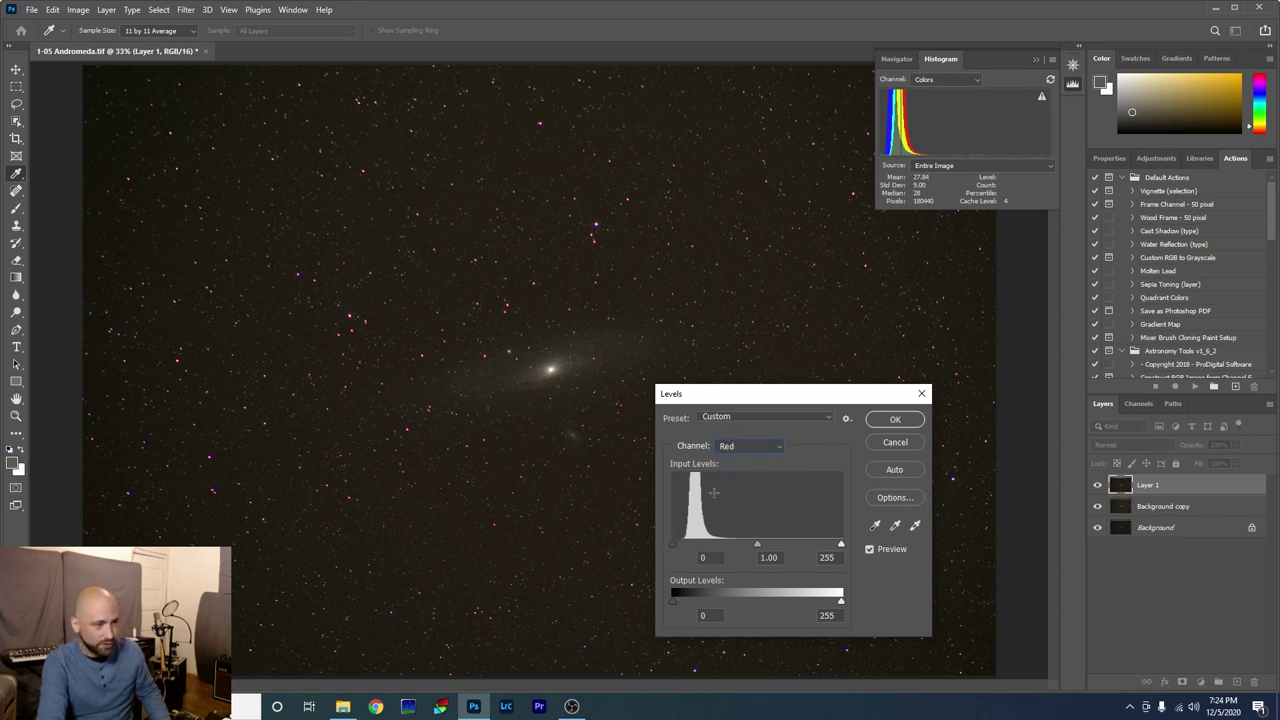
drag(676, 543, 680, 542)
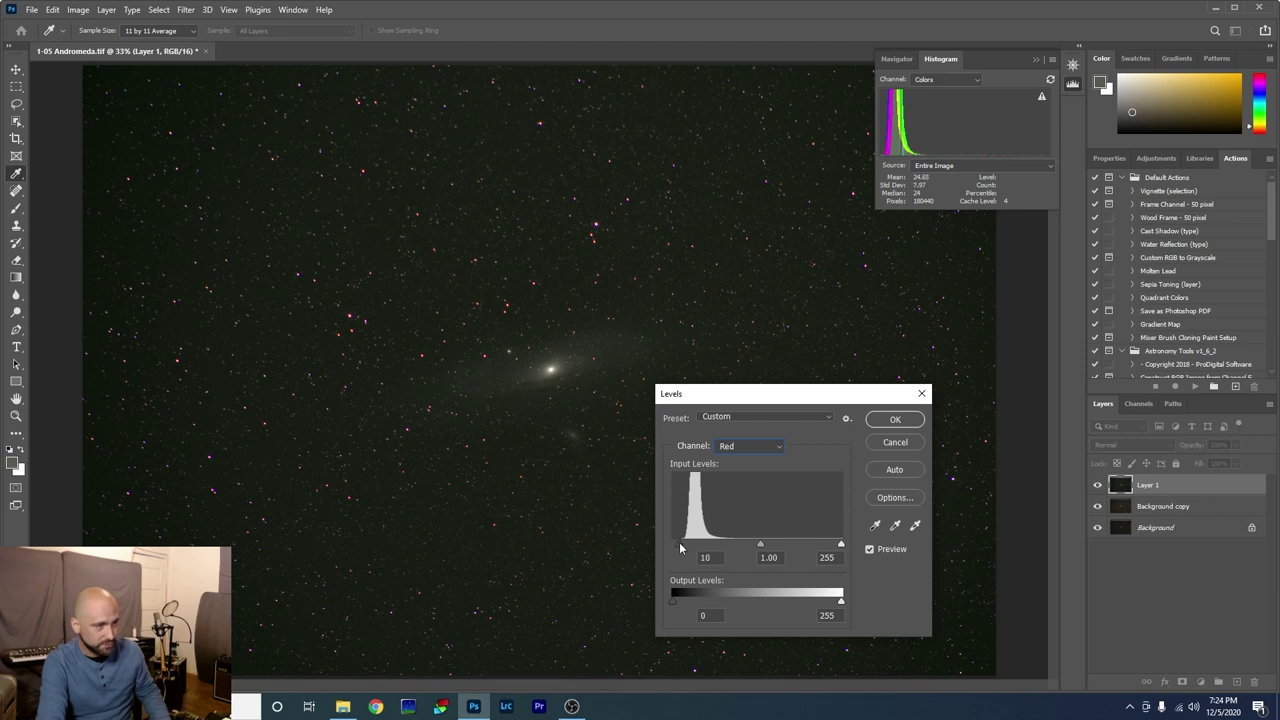
drag(680, 542, 678, 542)
click(762, 447)
click(746, 483)
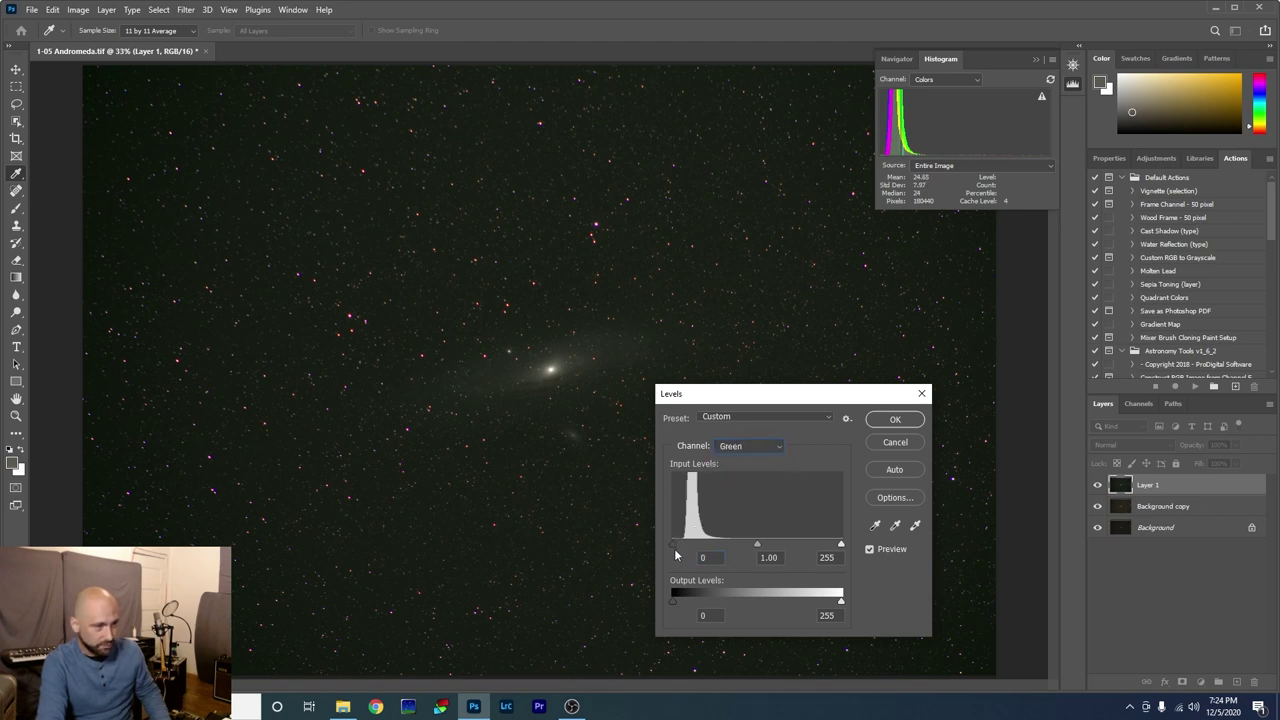
drag(672, 546, 679, 546)
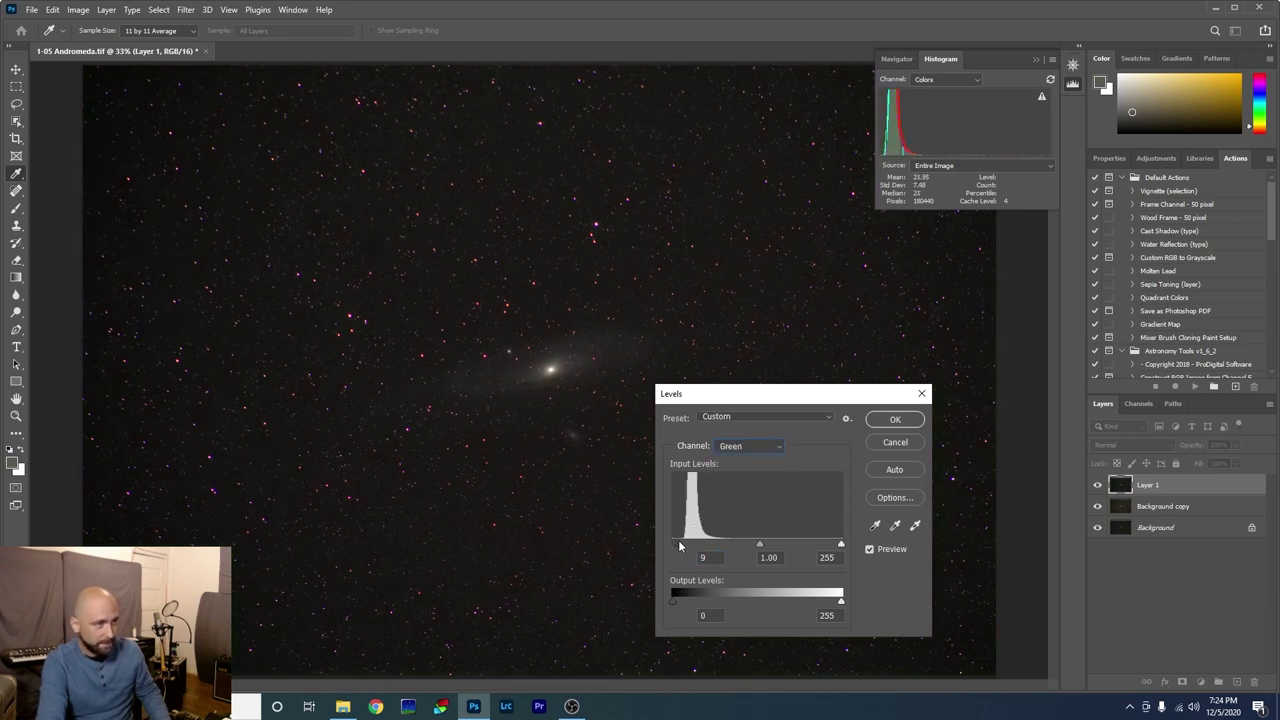
drag(680, 546, 680, 546)
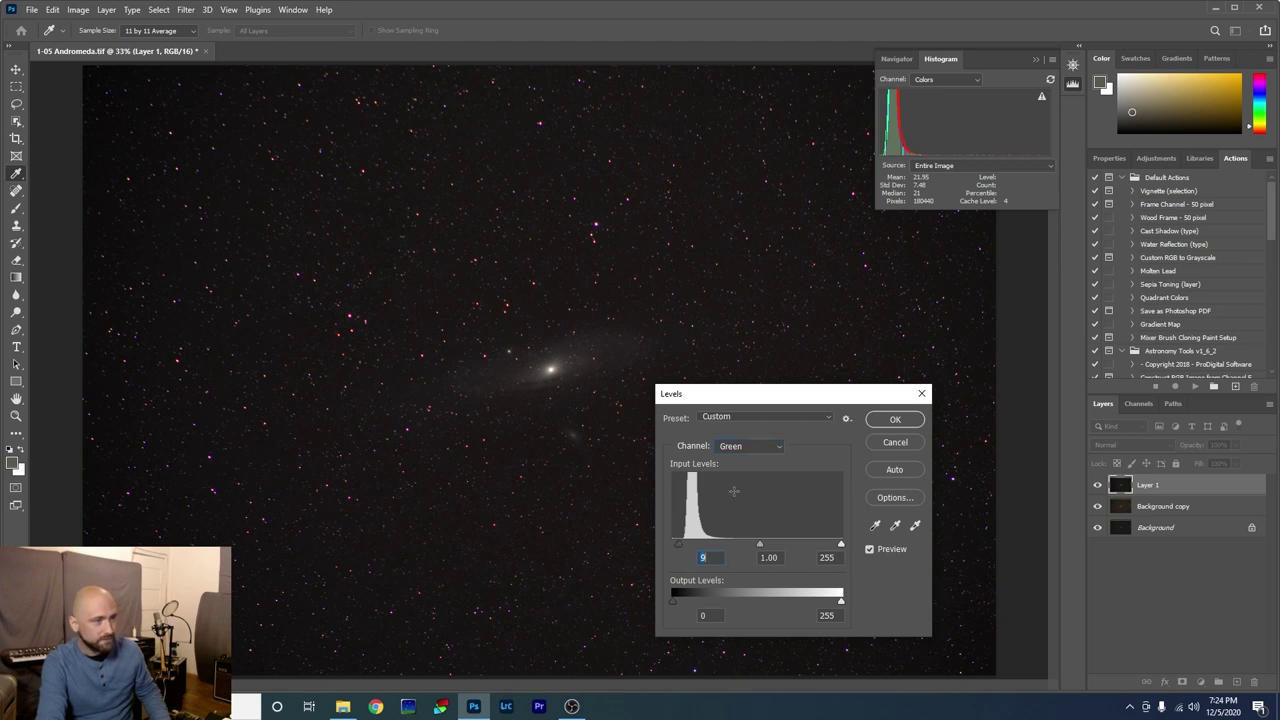
click(763, 452)
click(746, 496)
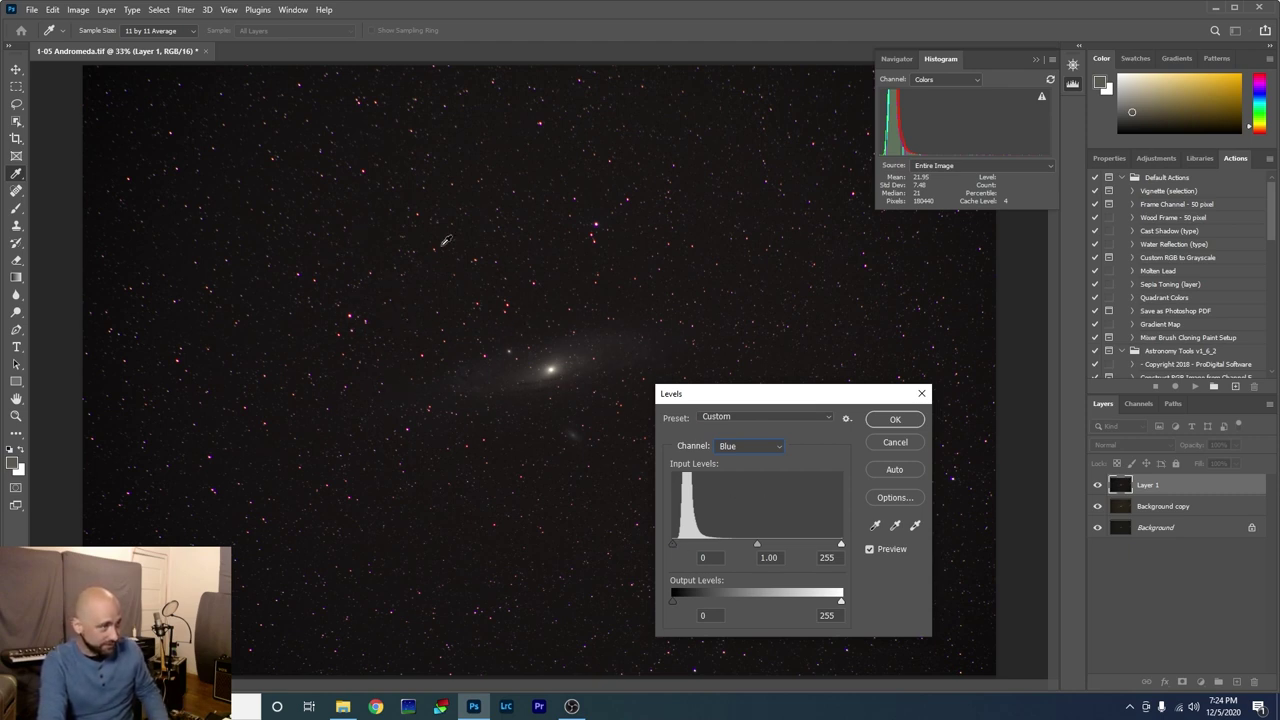
click(895, 419)
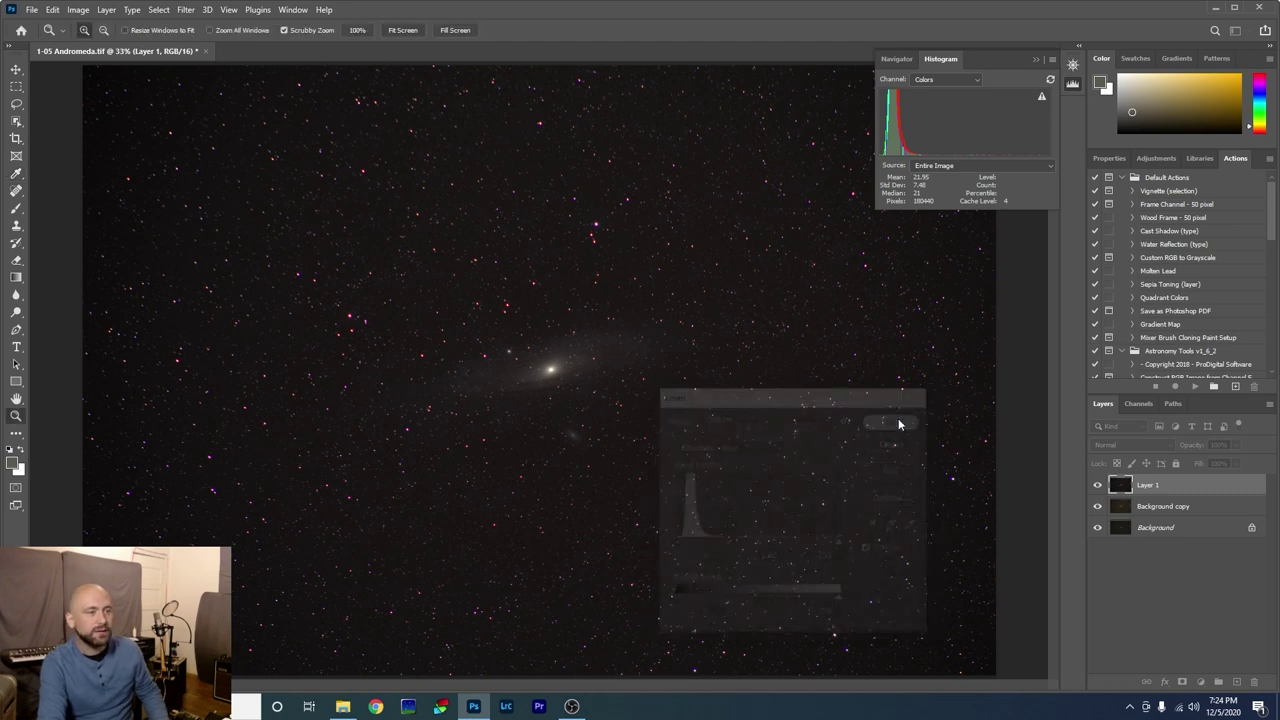
- Create a Curves 1 adjustment layer above Layer 1
click(1146, 162)
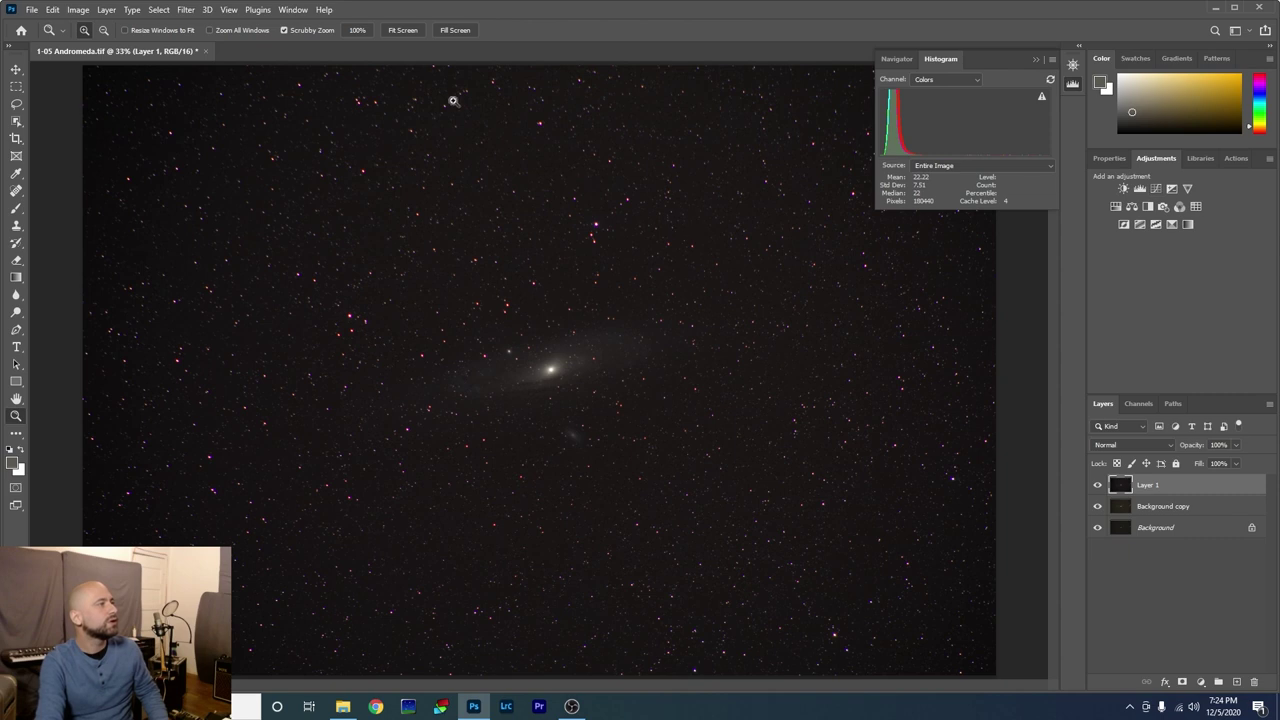
click(106, 10)
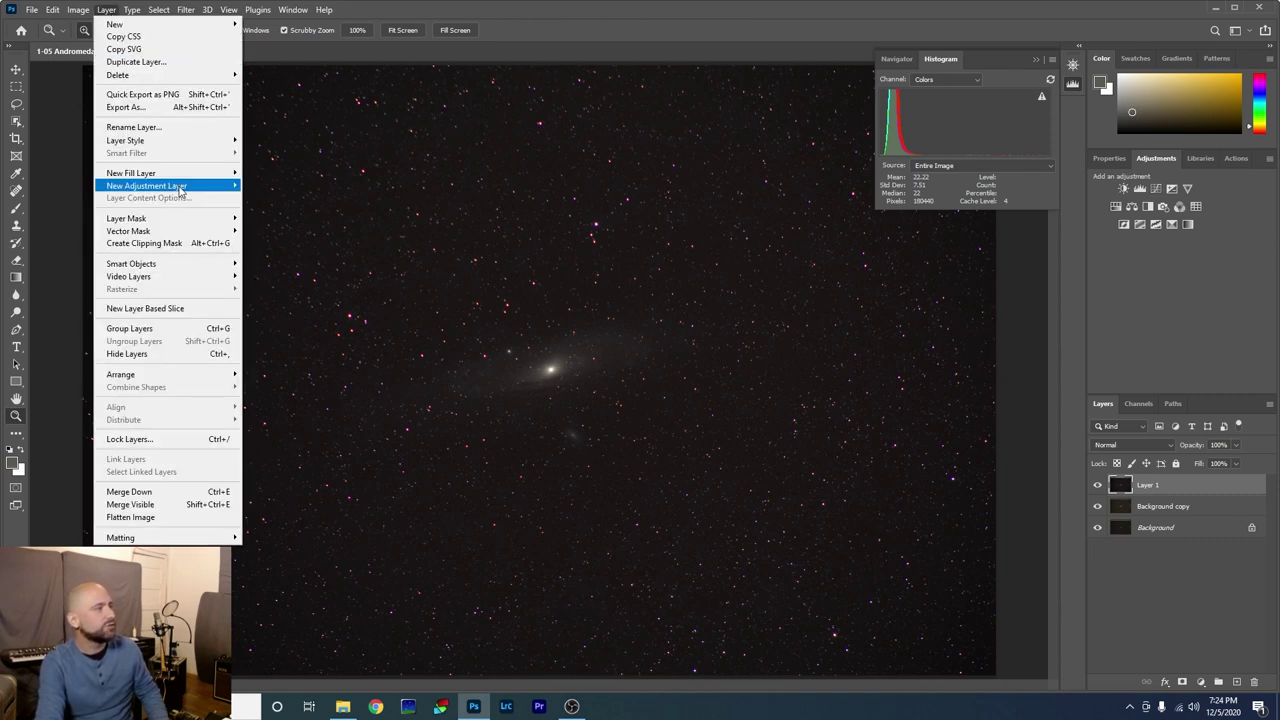
mouse_move(190, 186)
click(295, 214)
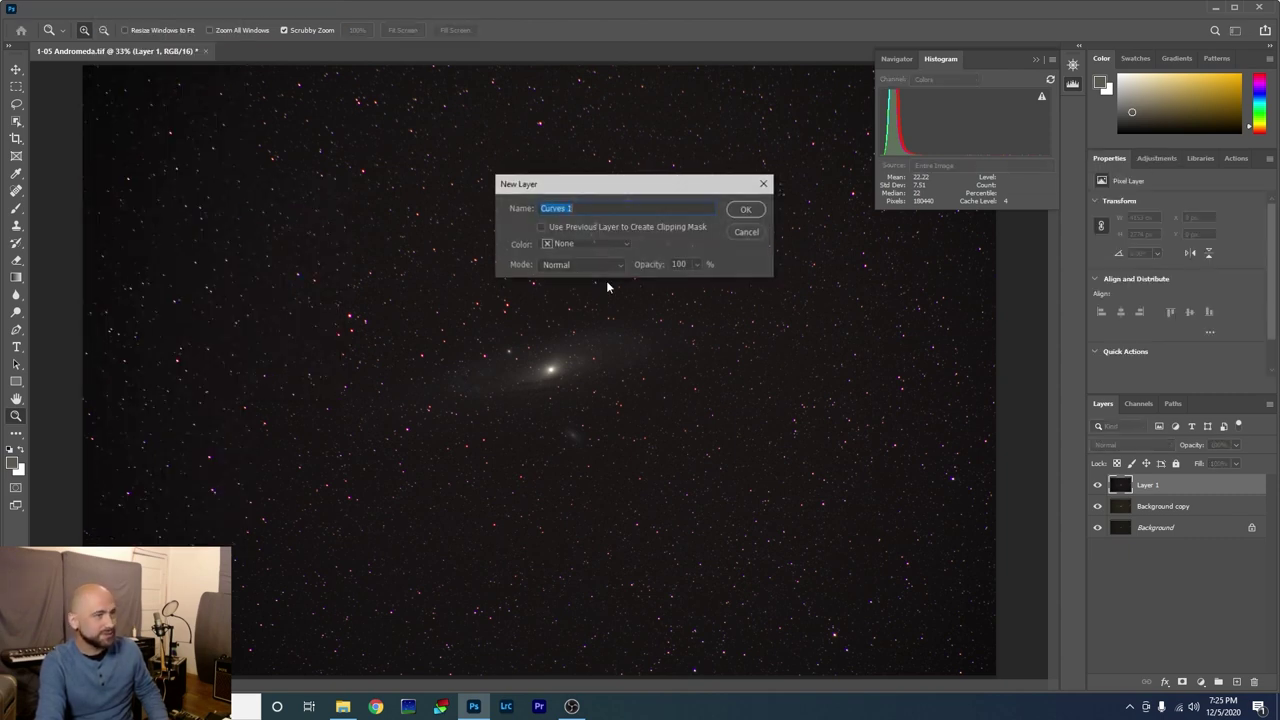
click(742, 210)
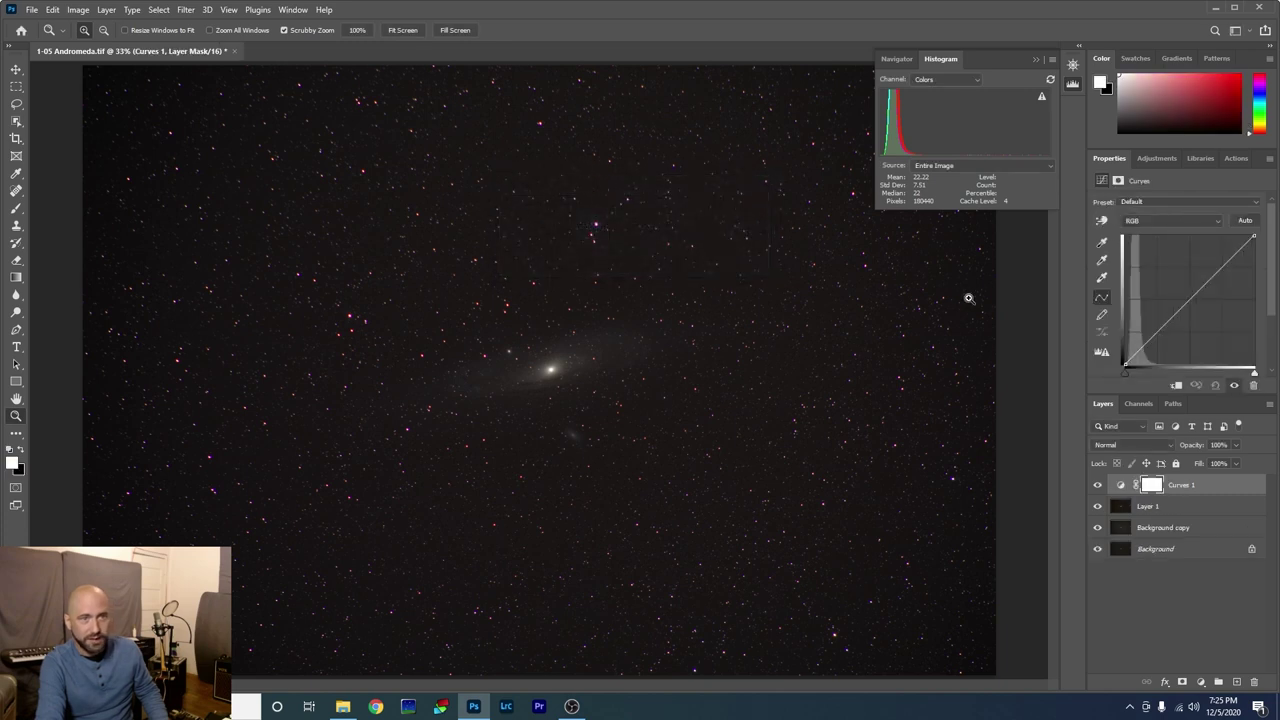
- Lift the curve by dragging on the galaxy with the targeted adjustment tool
click(1102, 222)
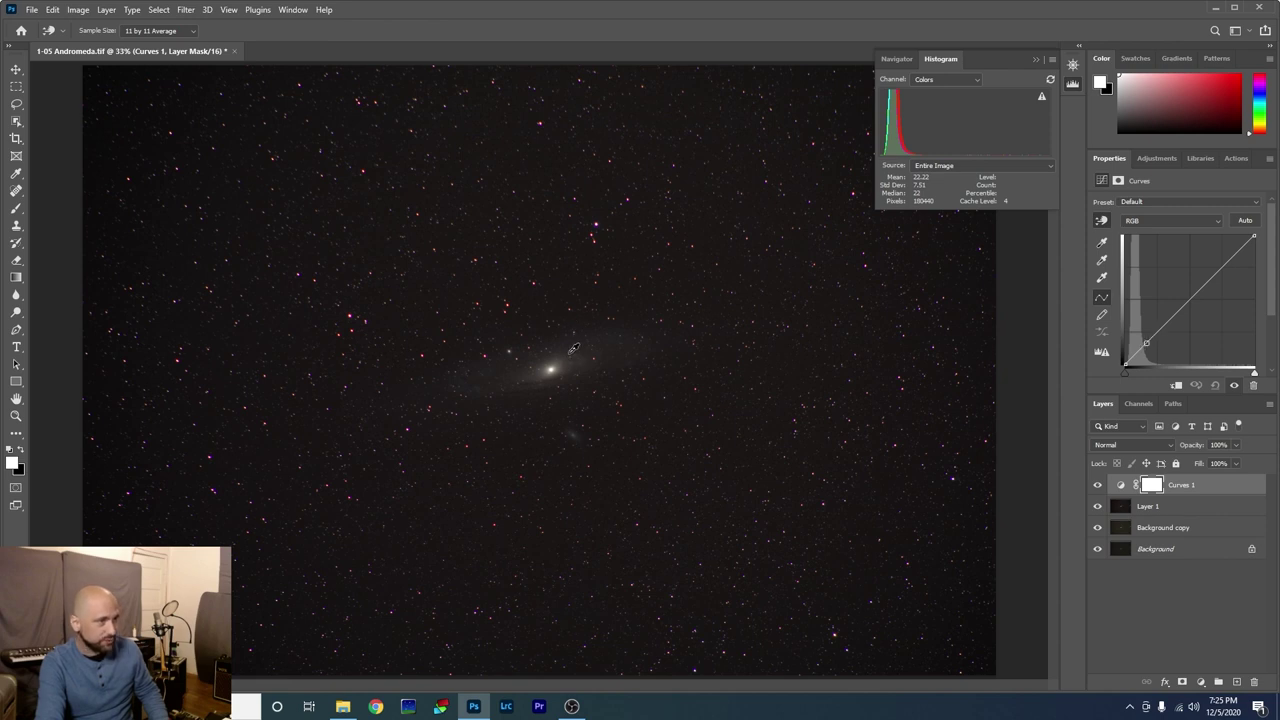
drag(565, 354, 562, 336)
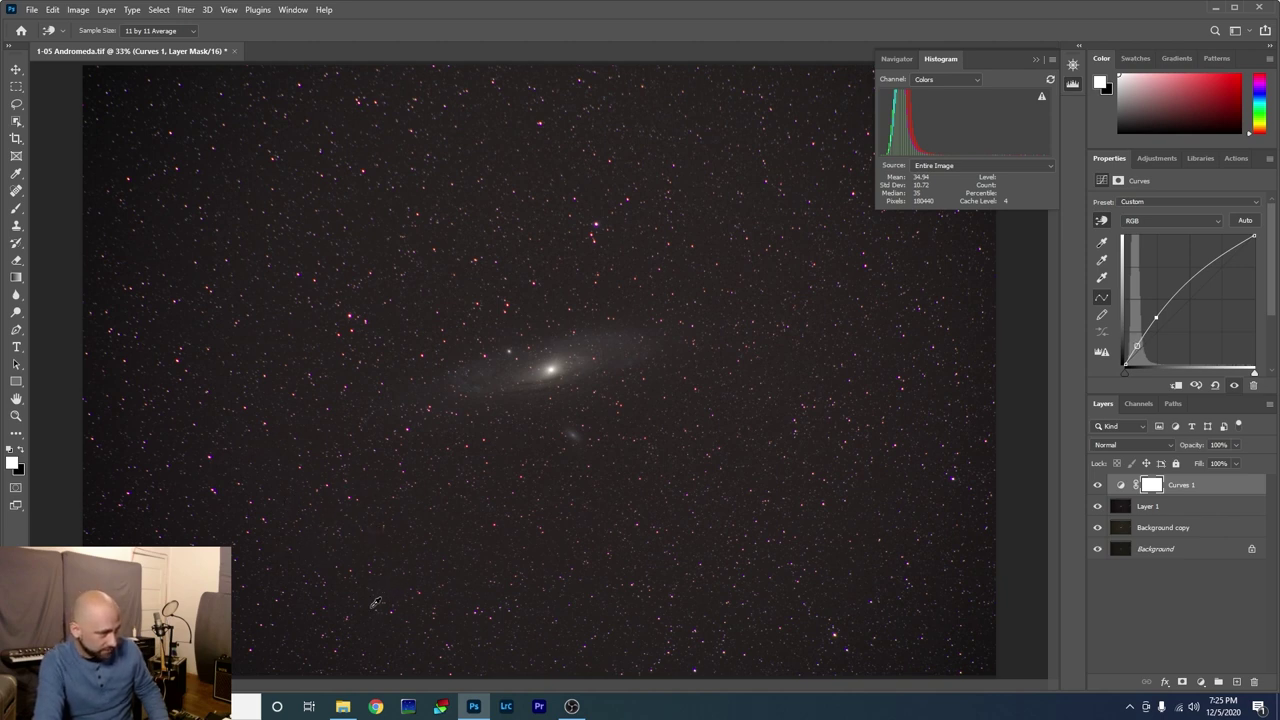
drag(375, 603, 375, 610)
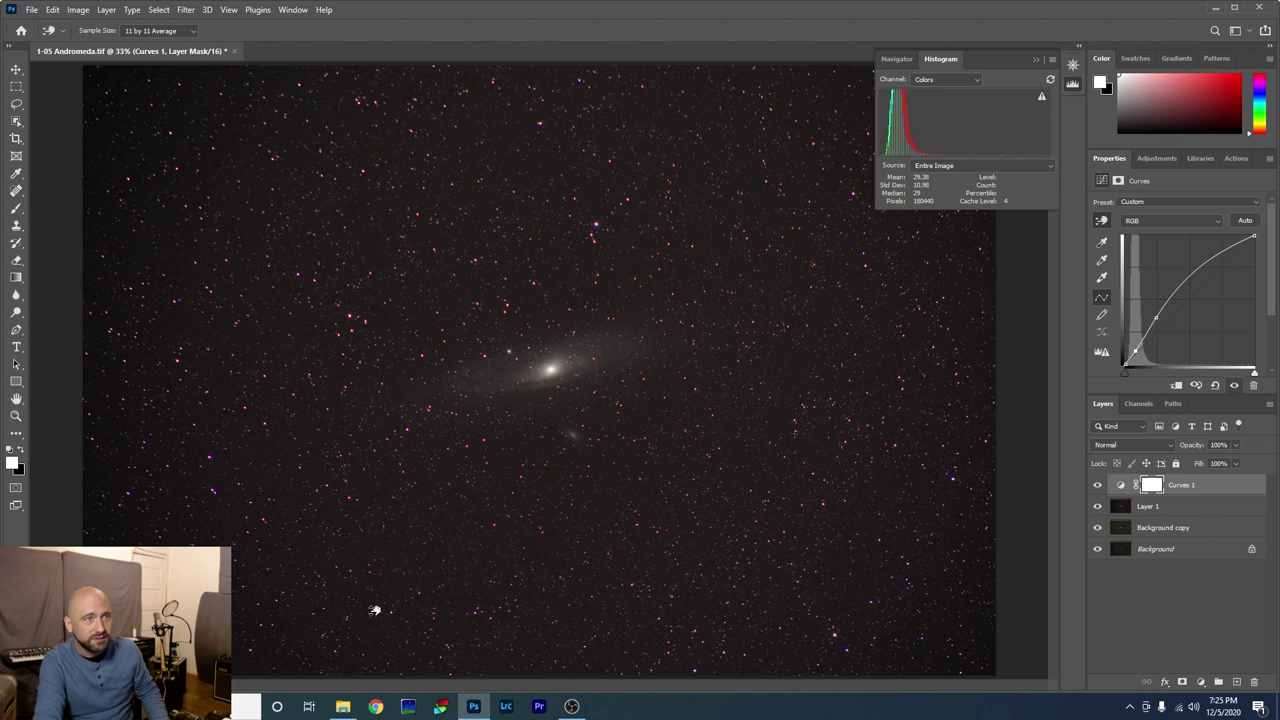
drag(375, 610, 374, 611)
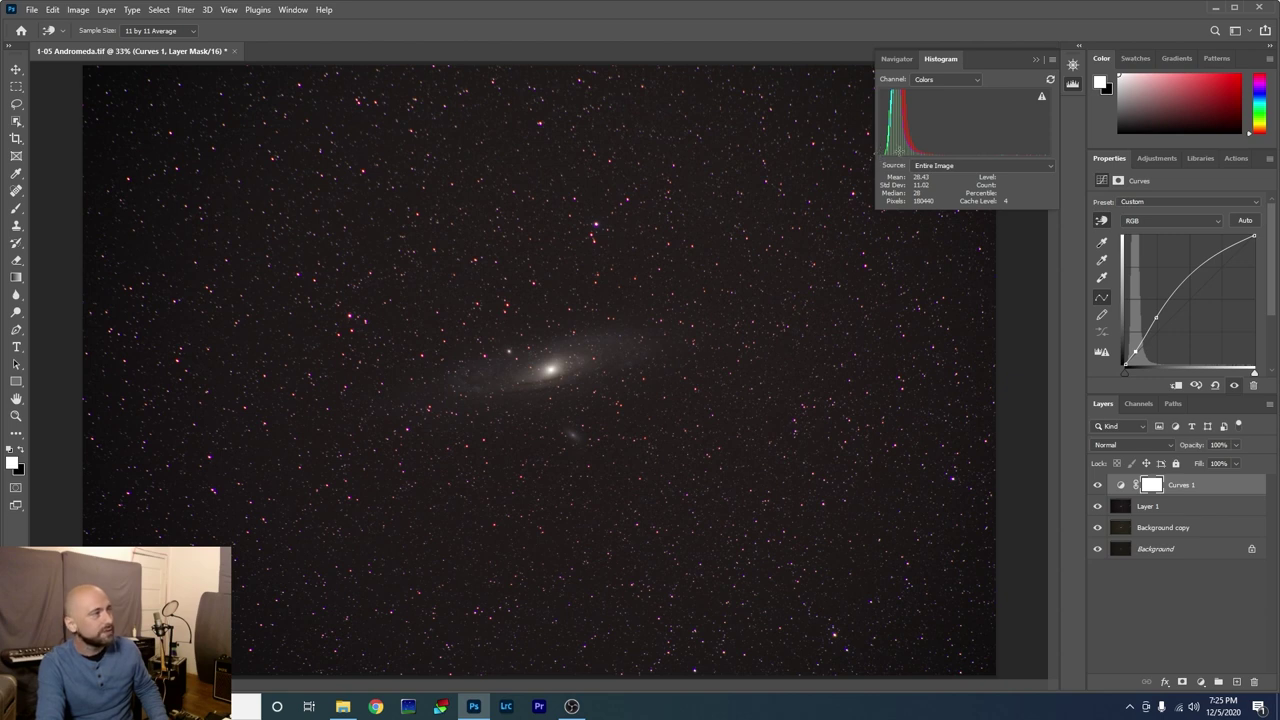
click(293, 10)
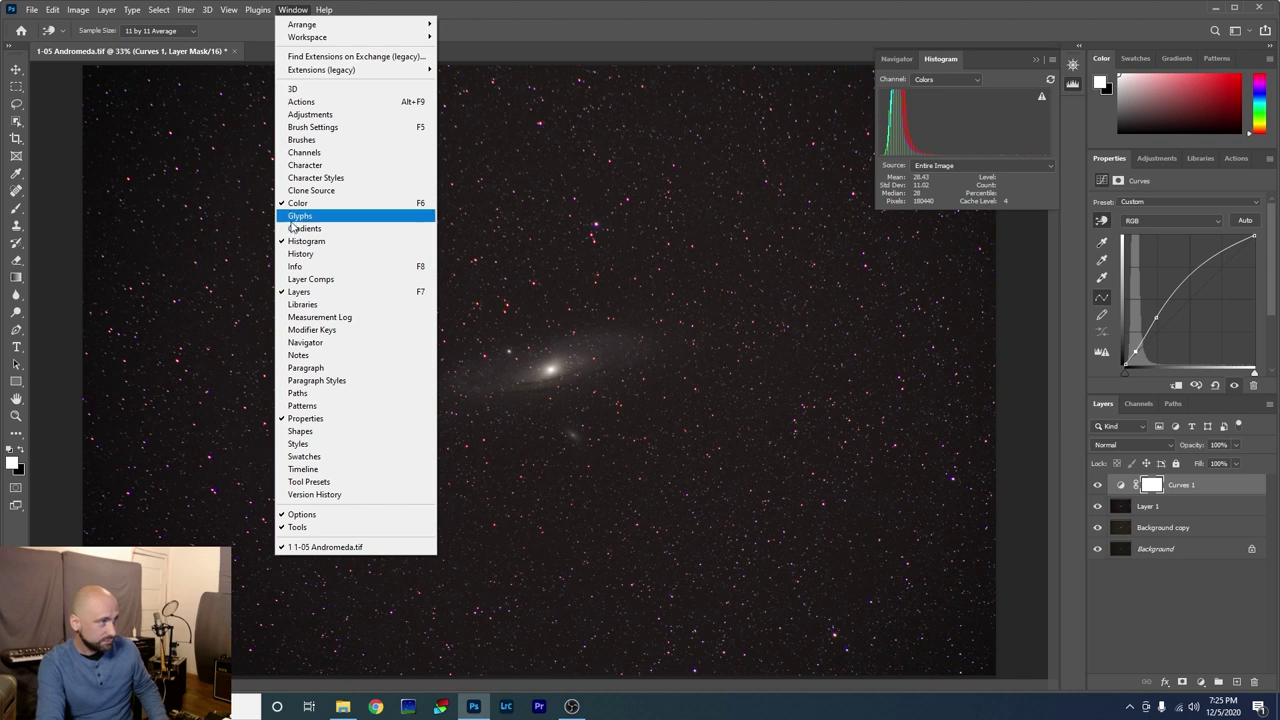
click(623, 8)
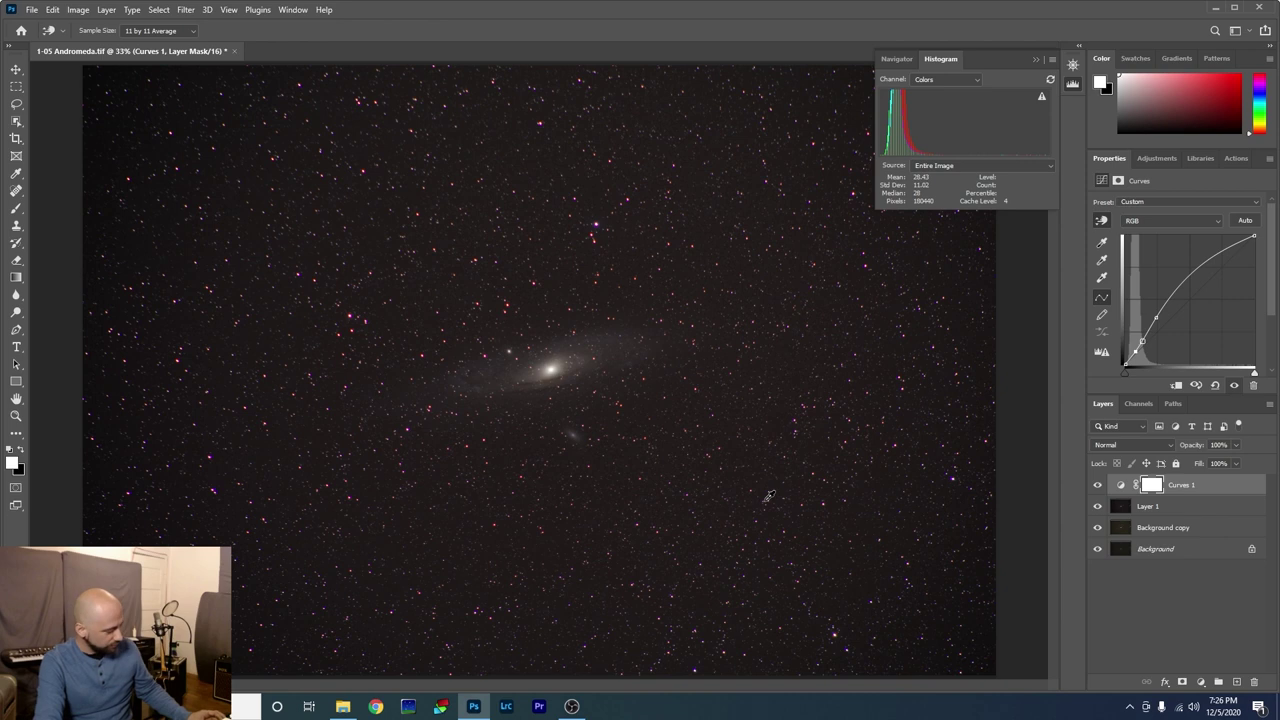
- Stamp visible into Layer 2, run GradientXTerminator at Medium/Medium, and compare before/after
key(z)
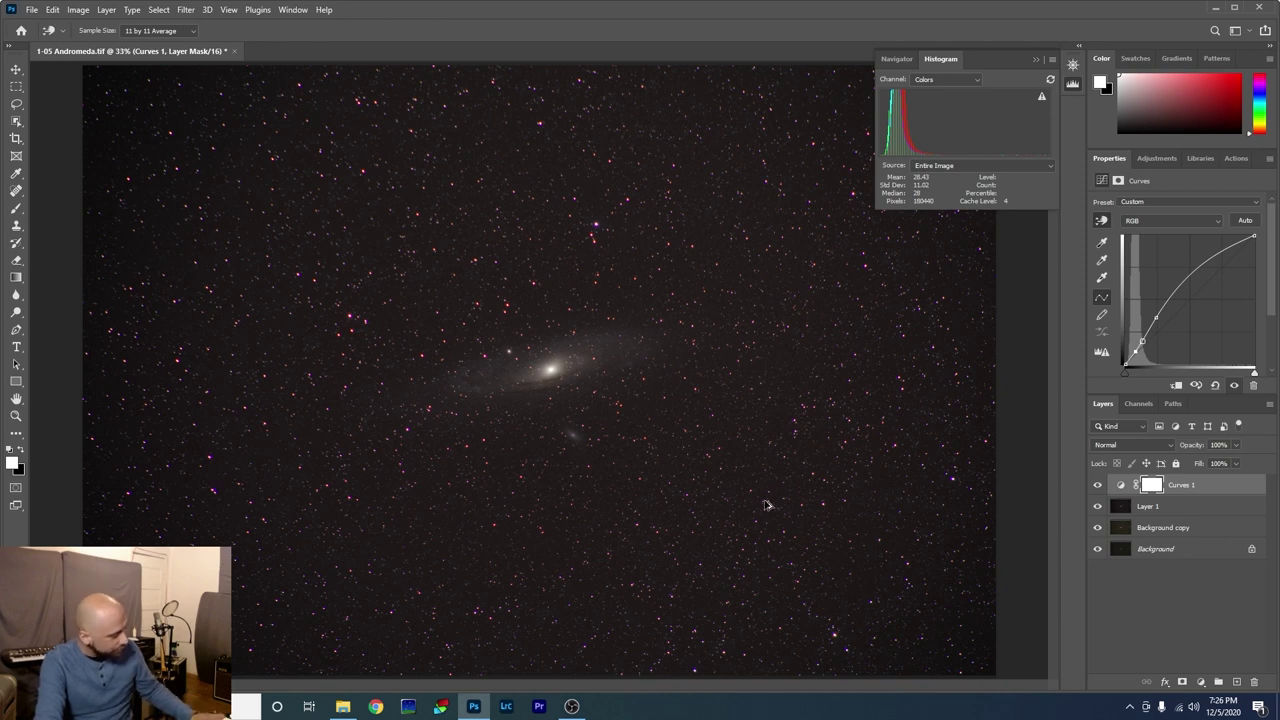
key(ctrl+alt+shift+e)
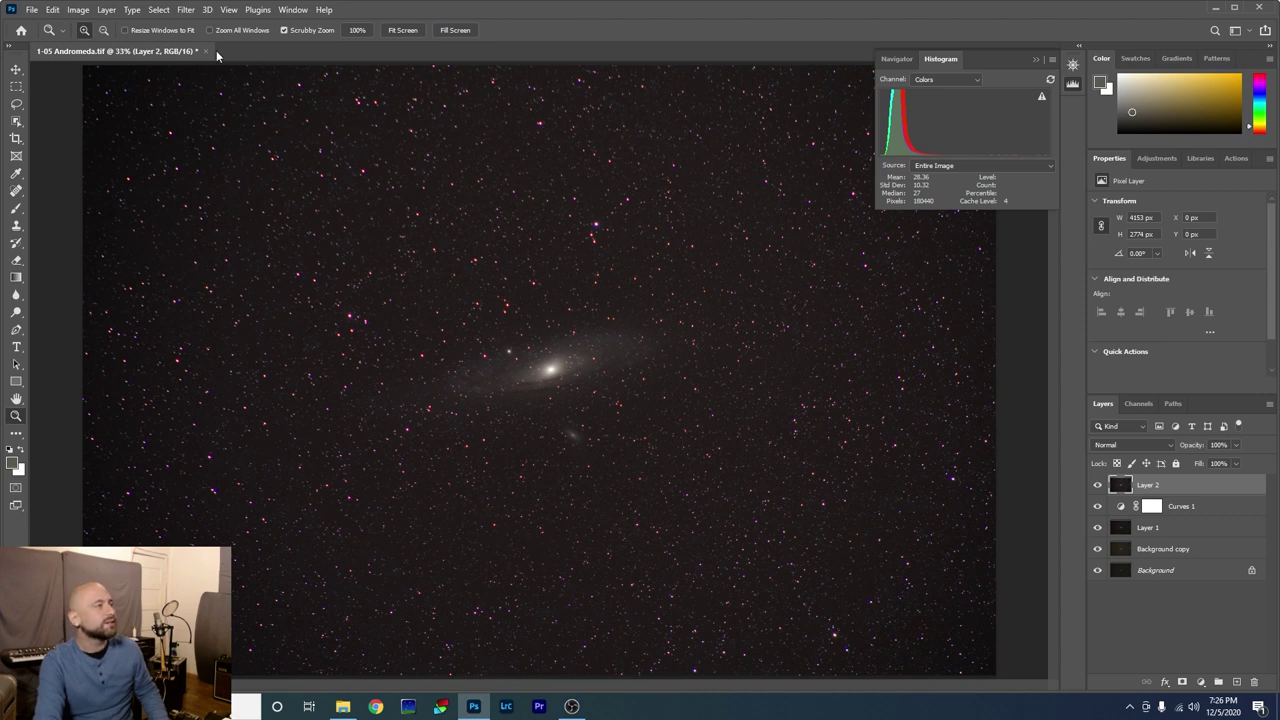
click(181, 13)
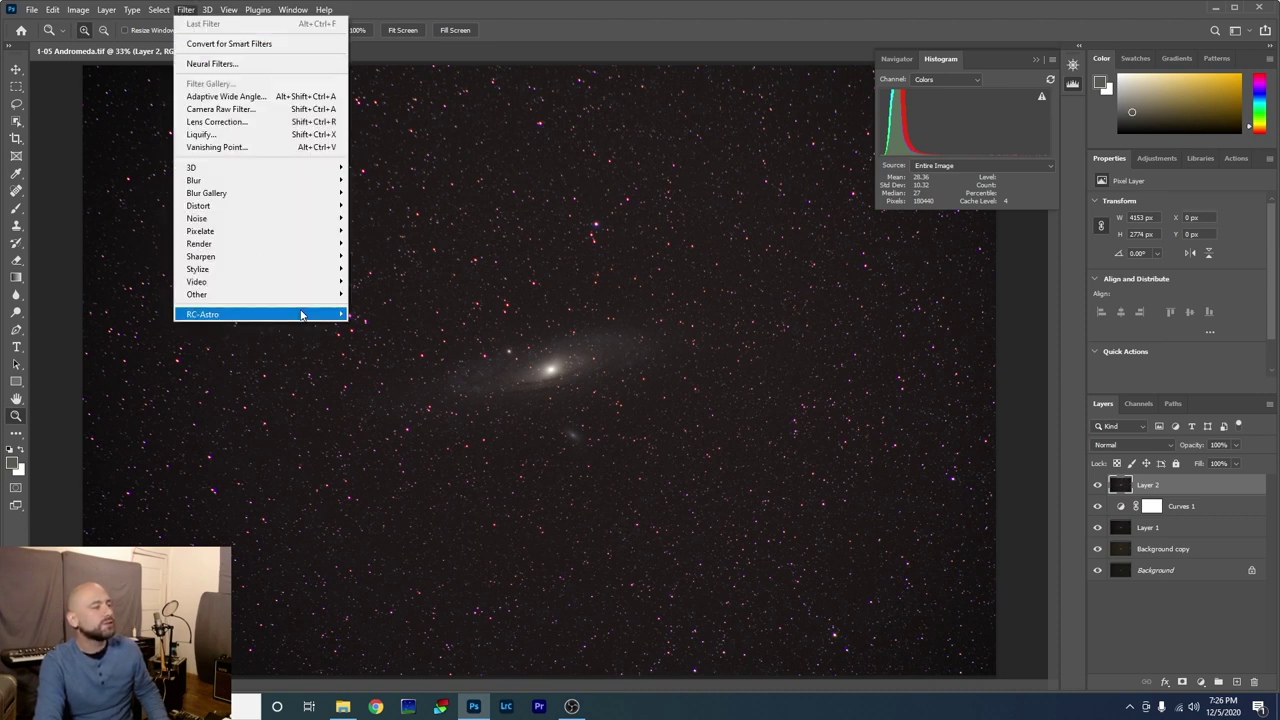
mouse_move(301, 314)
click(380, 314)
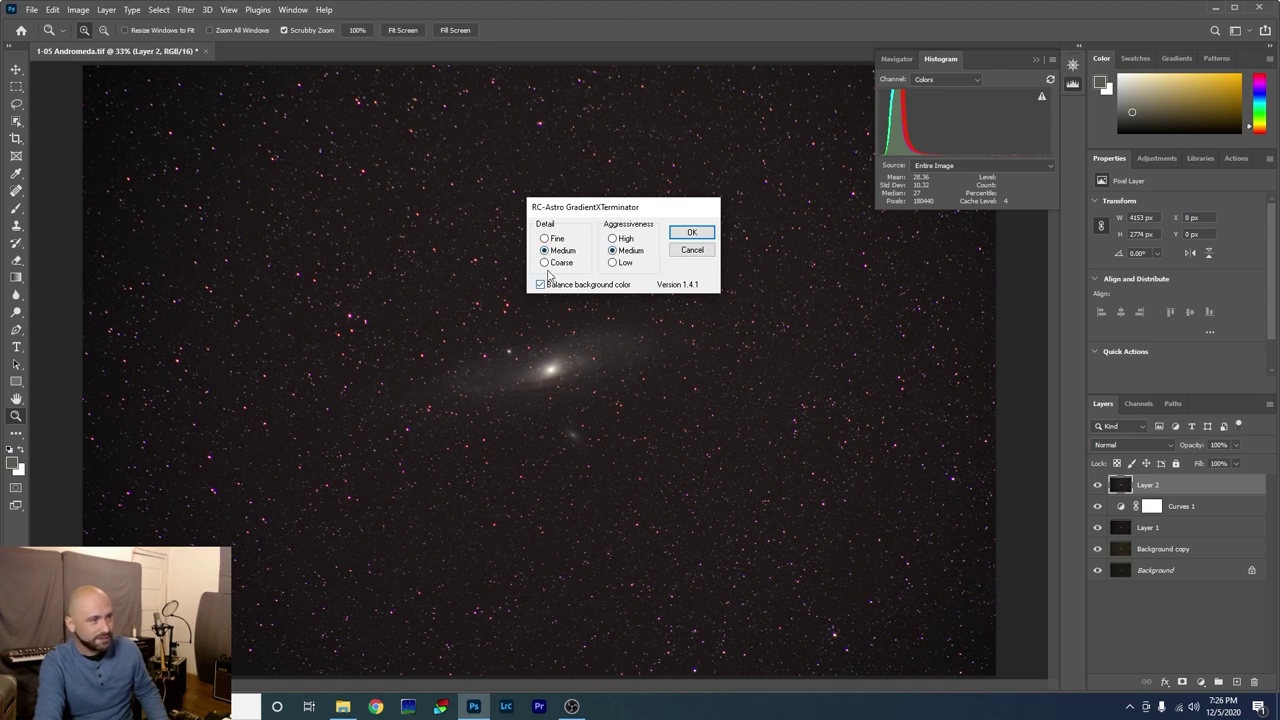
click(700, 231)
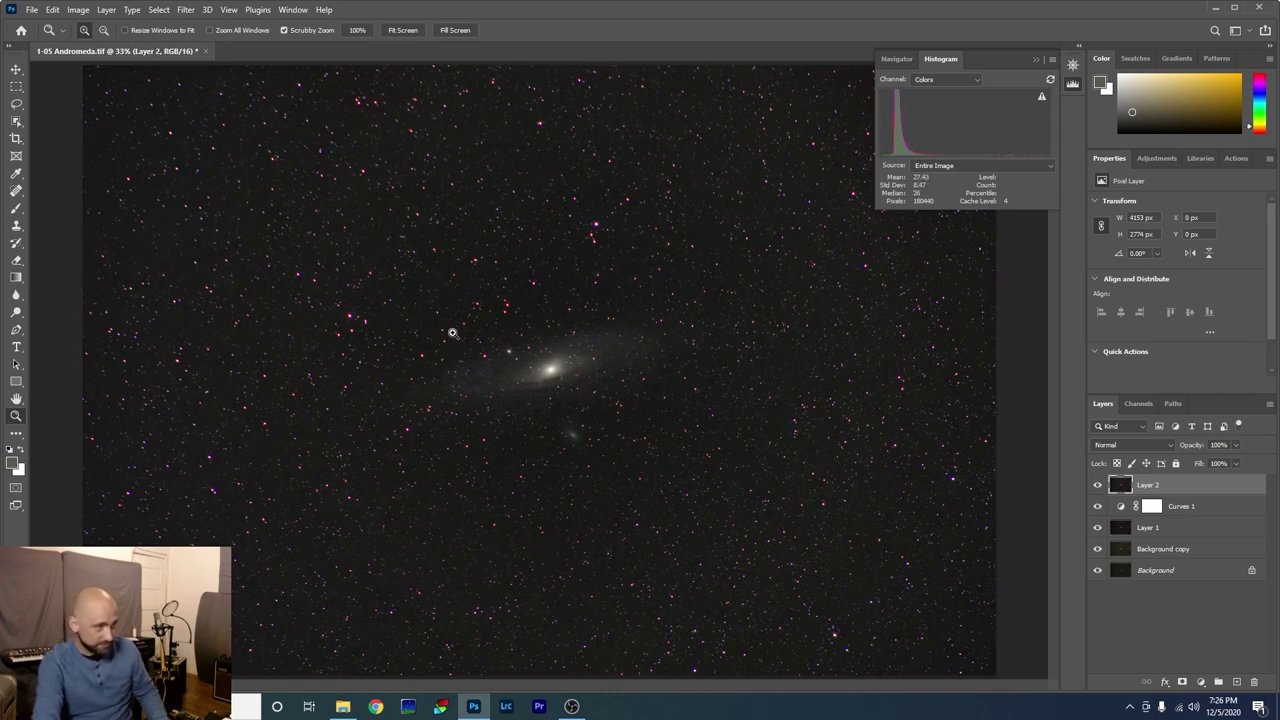
click(1097, 485)
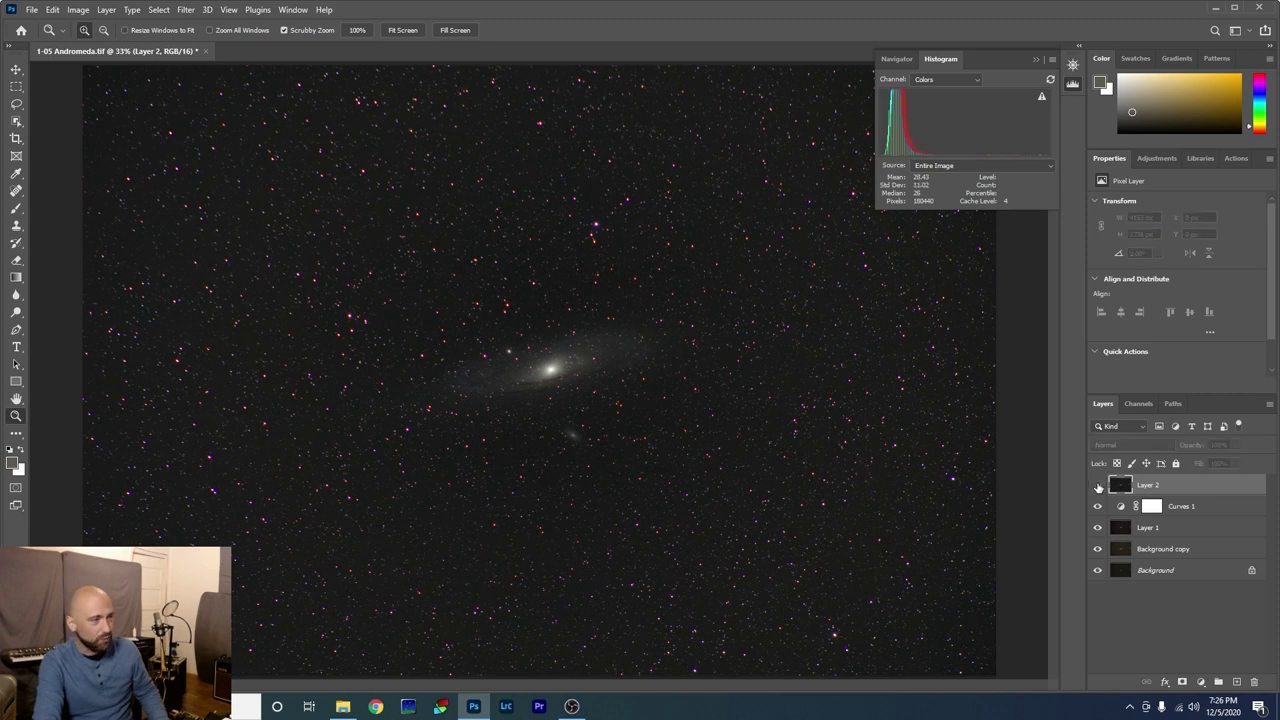
click(1097, 485)
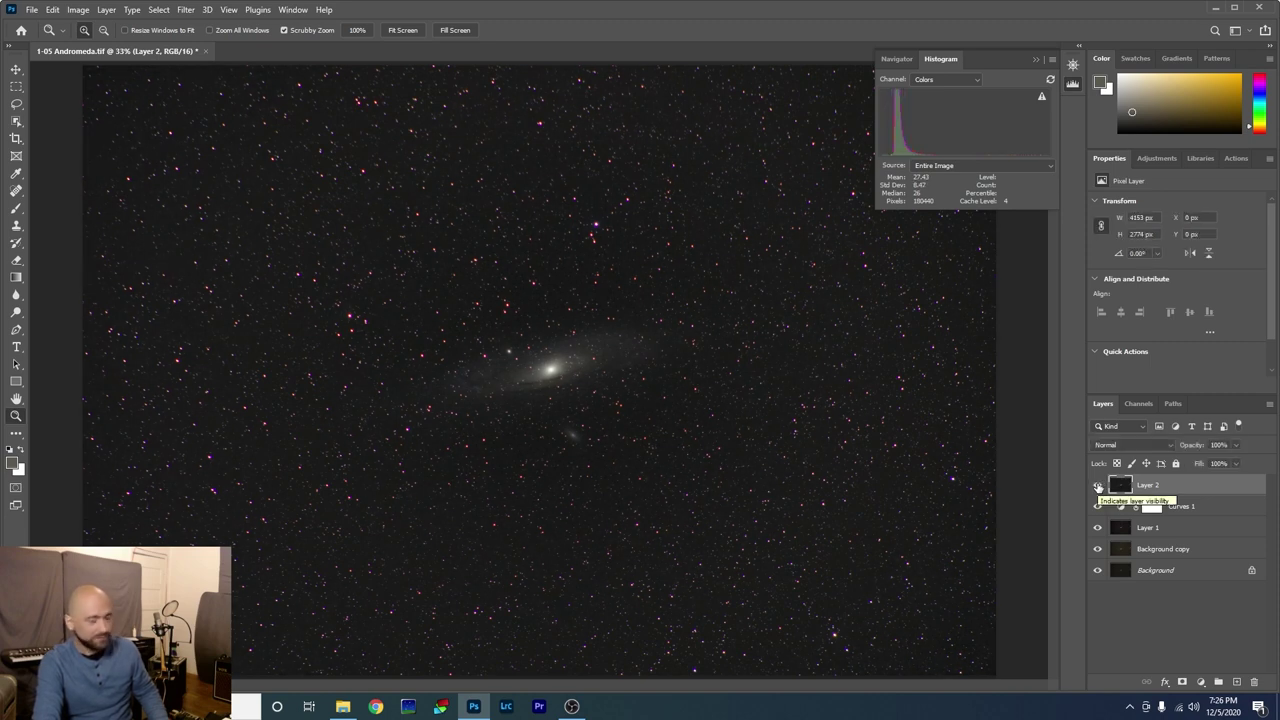
- Apply Levels to Layer 2 with the black input at 2 to slightly darken the sky
click(72, 10)
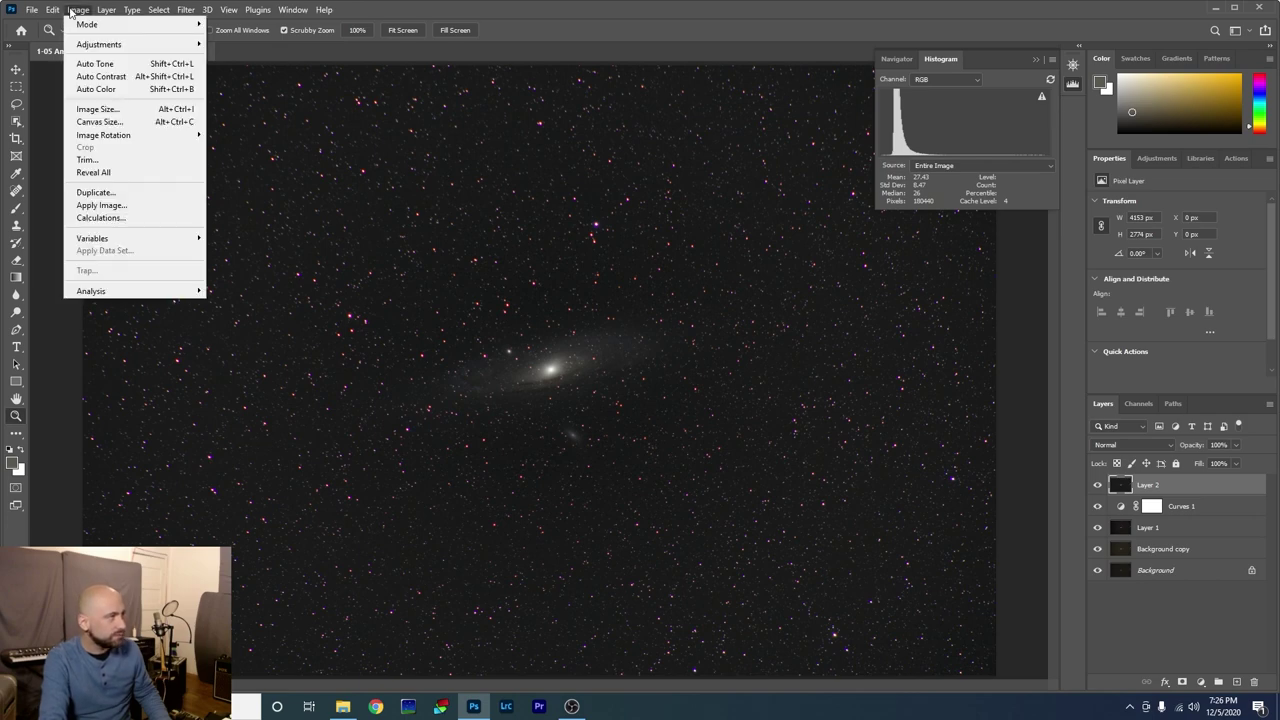
mouse_move(110, 45)
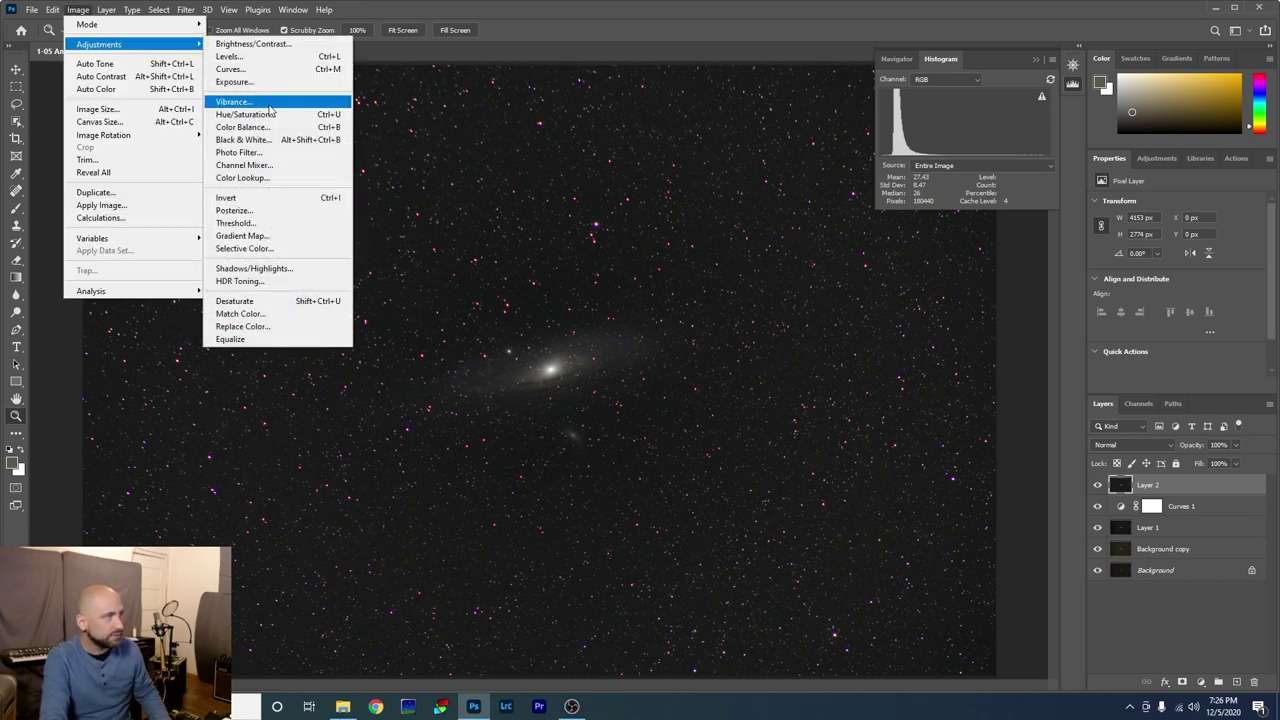
click(232, 57)
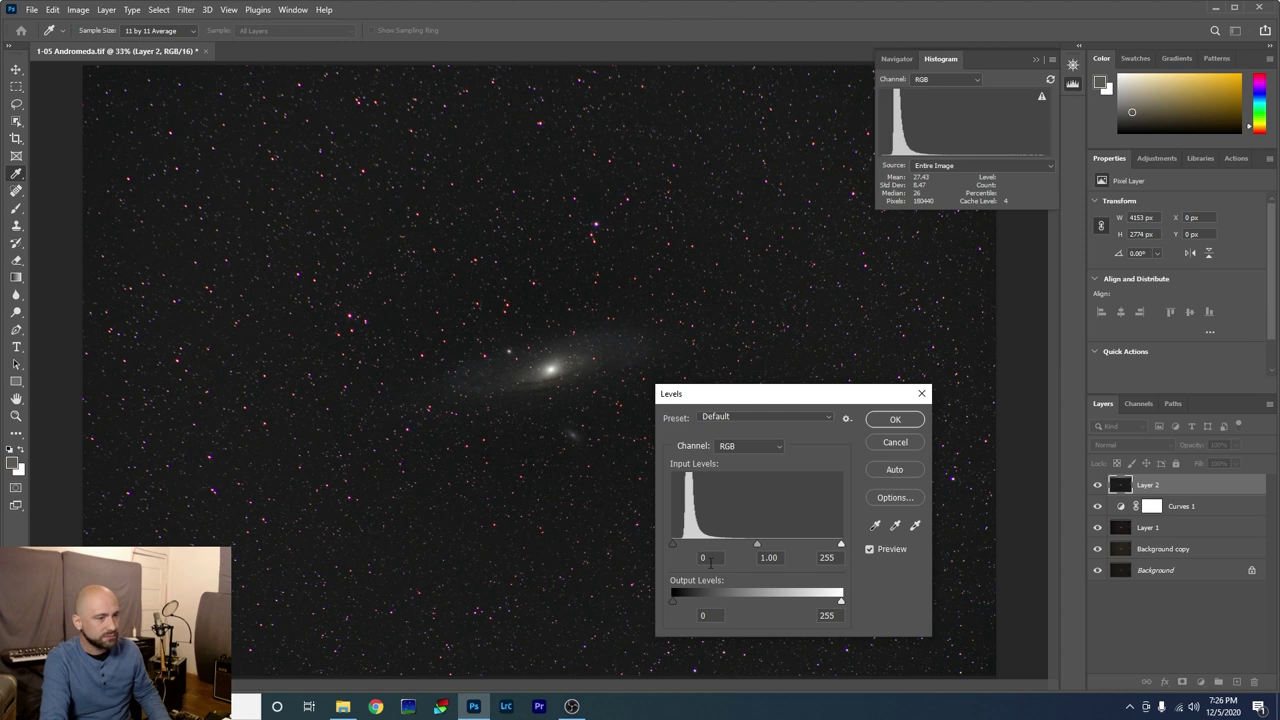
drag(672, 540, 674, 541)
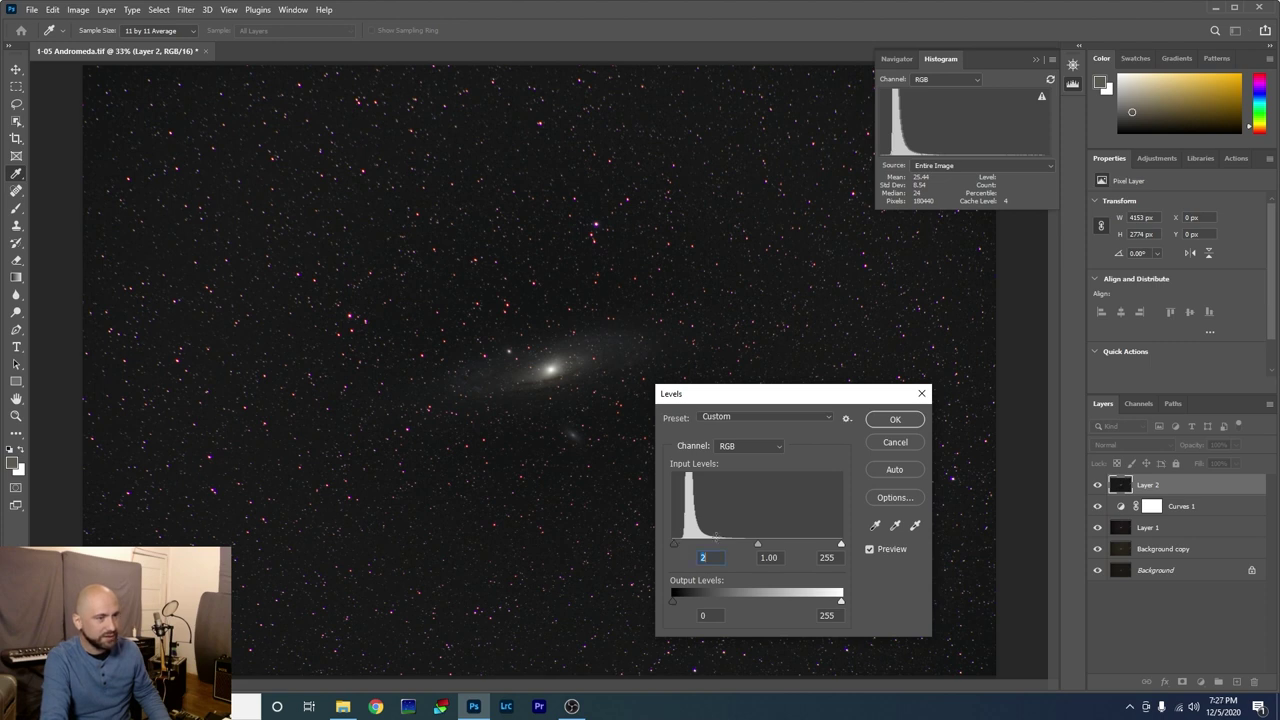
click(895, 420)
key(z)
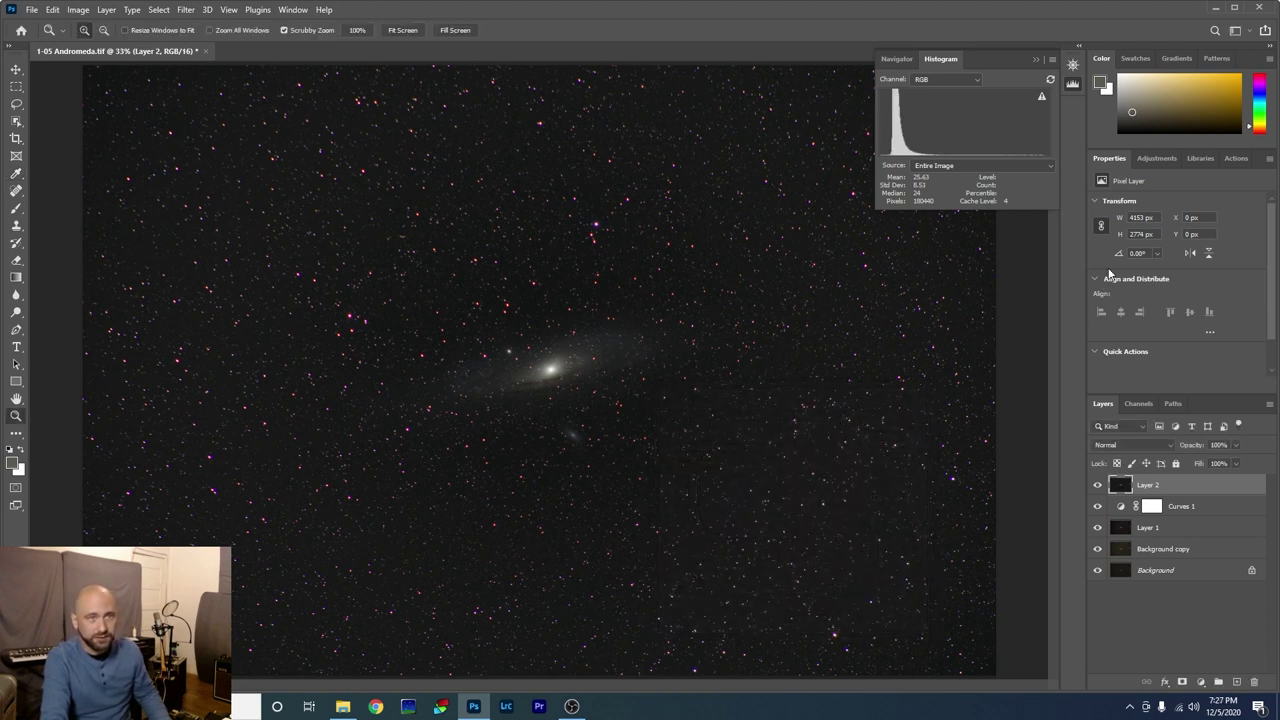
- Add a Curves 2 layer, lifting the curve on the galaxy and adding a darker sky point
click(1158, 157)
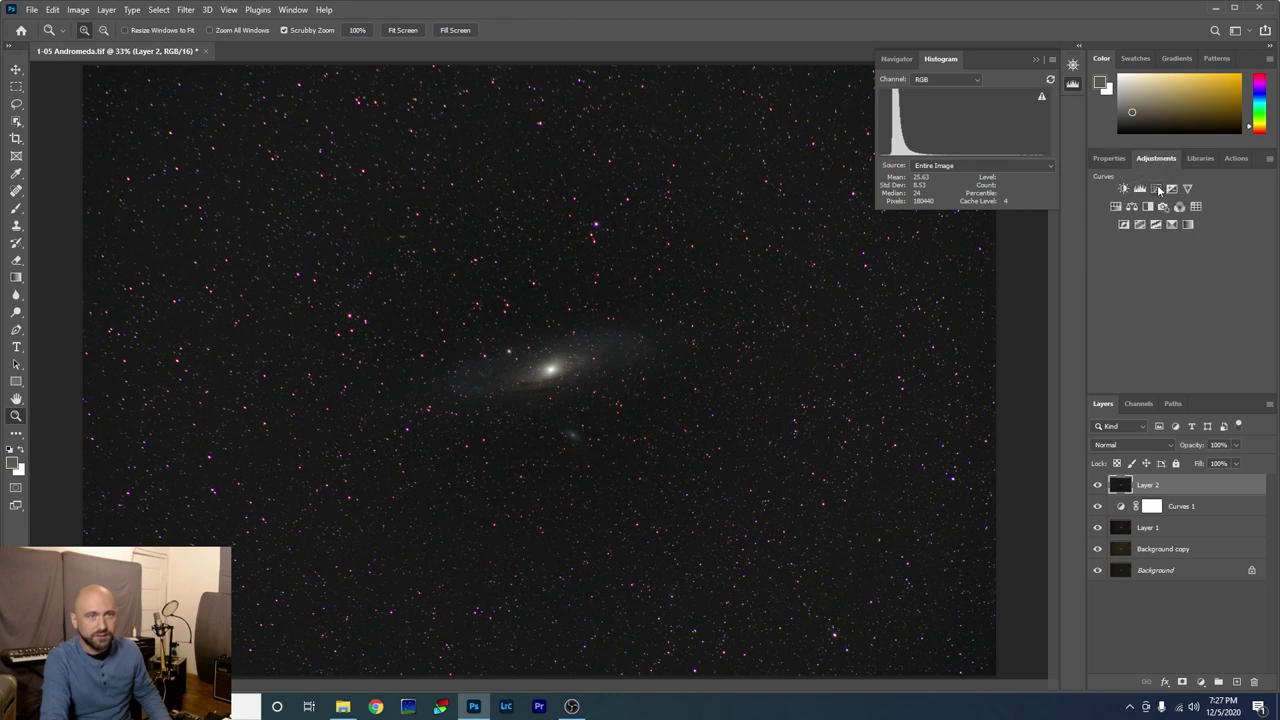
click(1157, 189)
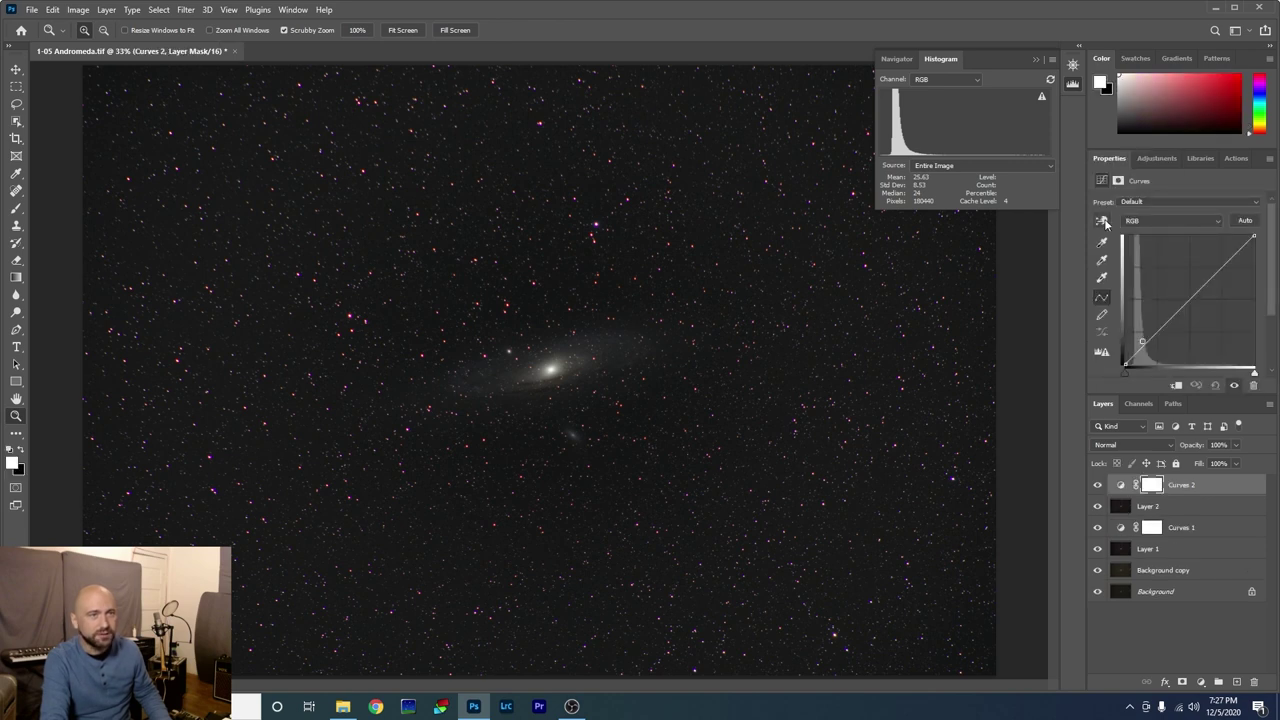
click(1103, 221)
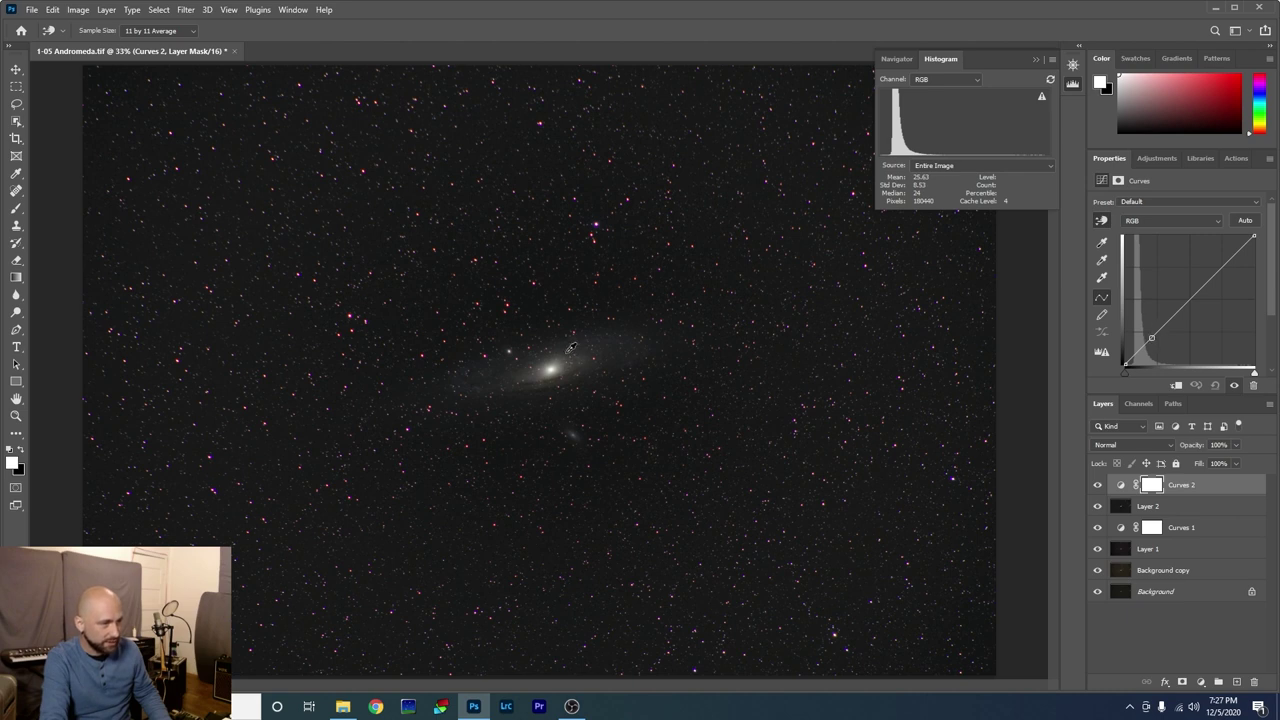
drag(571, 347, 570, 329)
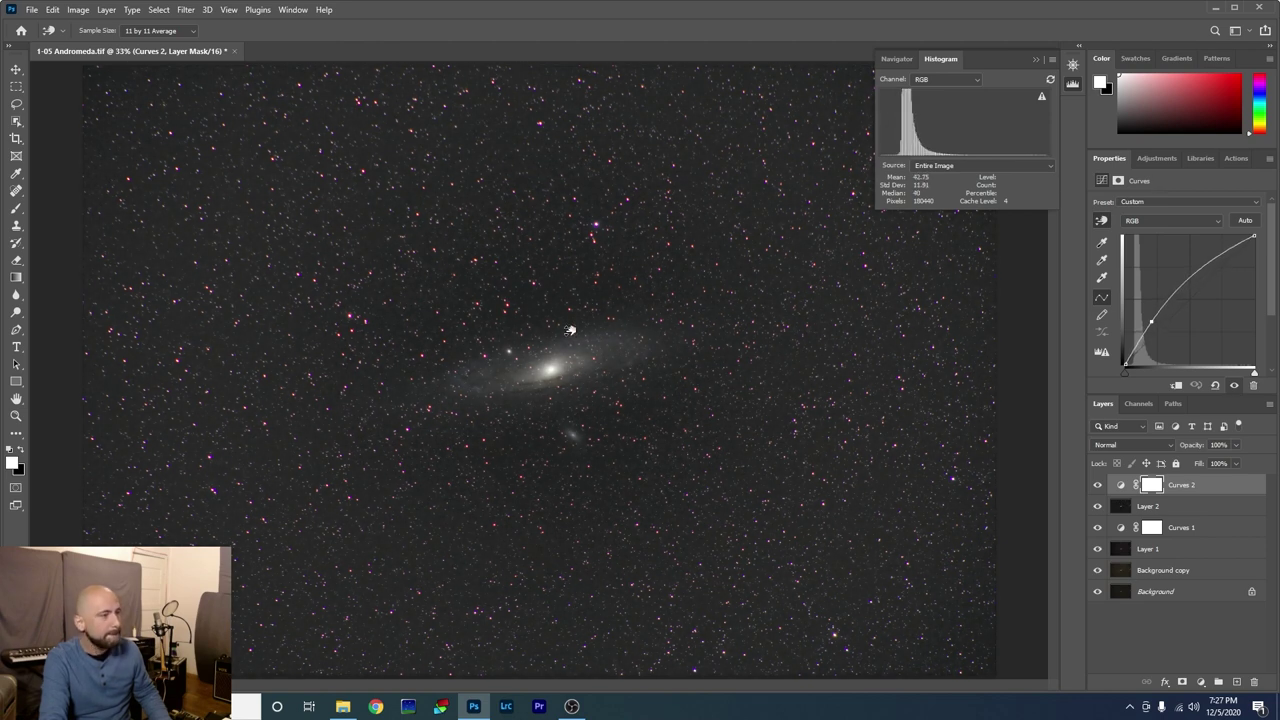
drag(570, 329, 570, 328)
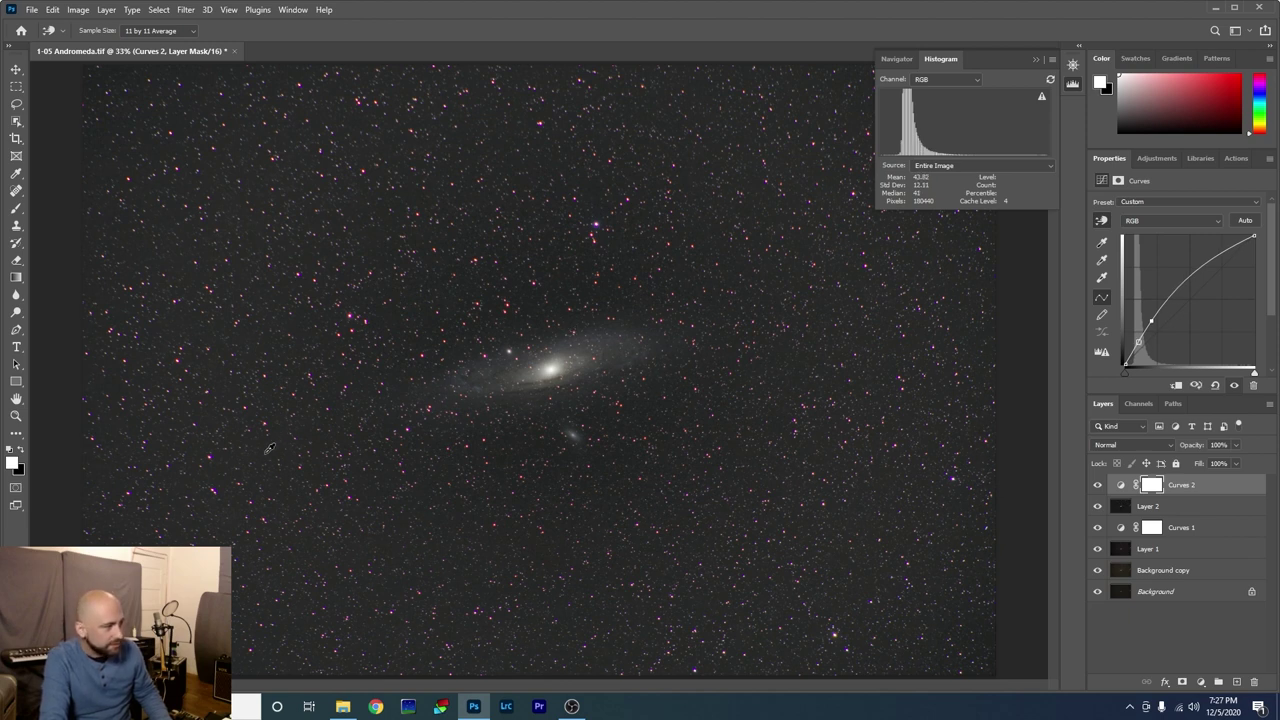
drag(269, 448, 267, 458)
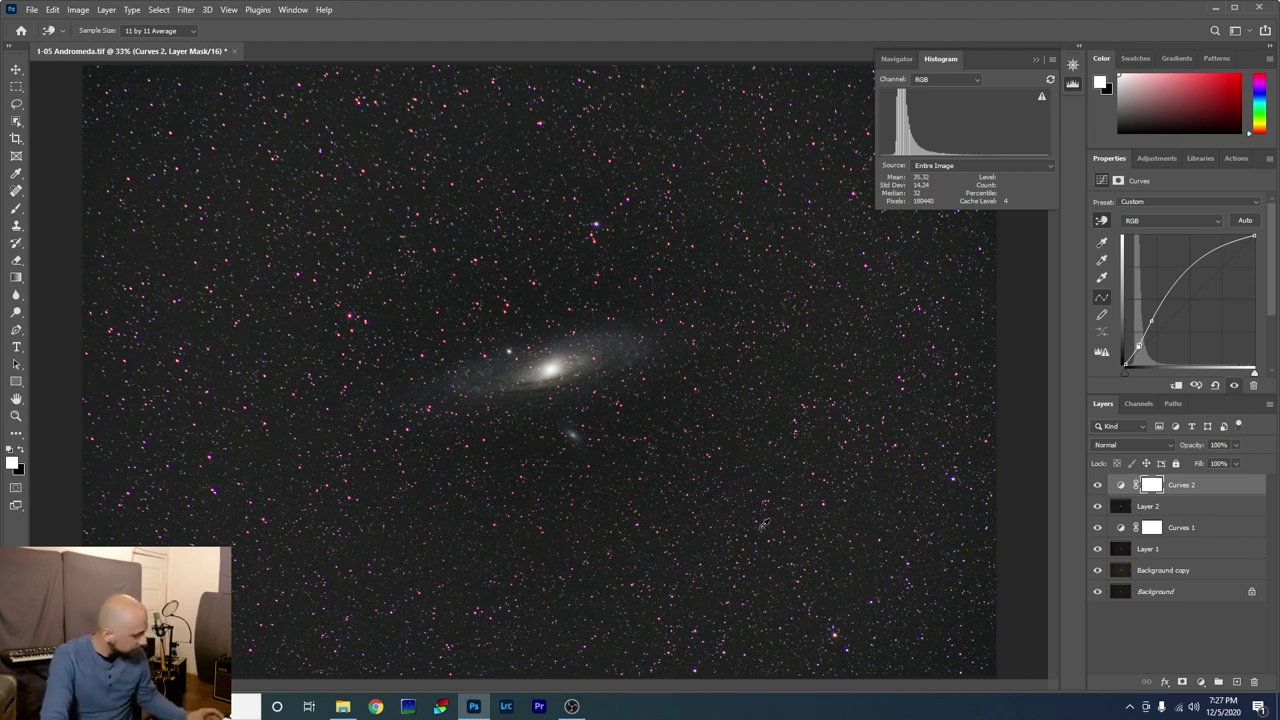
- Stamp visible layers into Layer 3 and apply Levels with black input 6
key(ctrl+alt+shift+e)
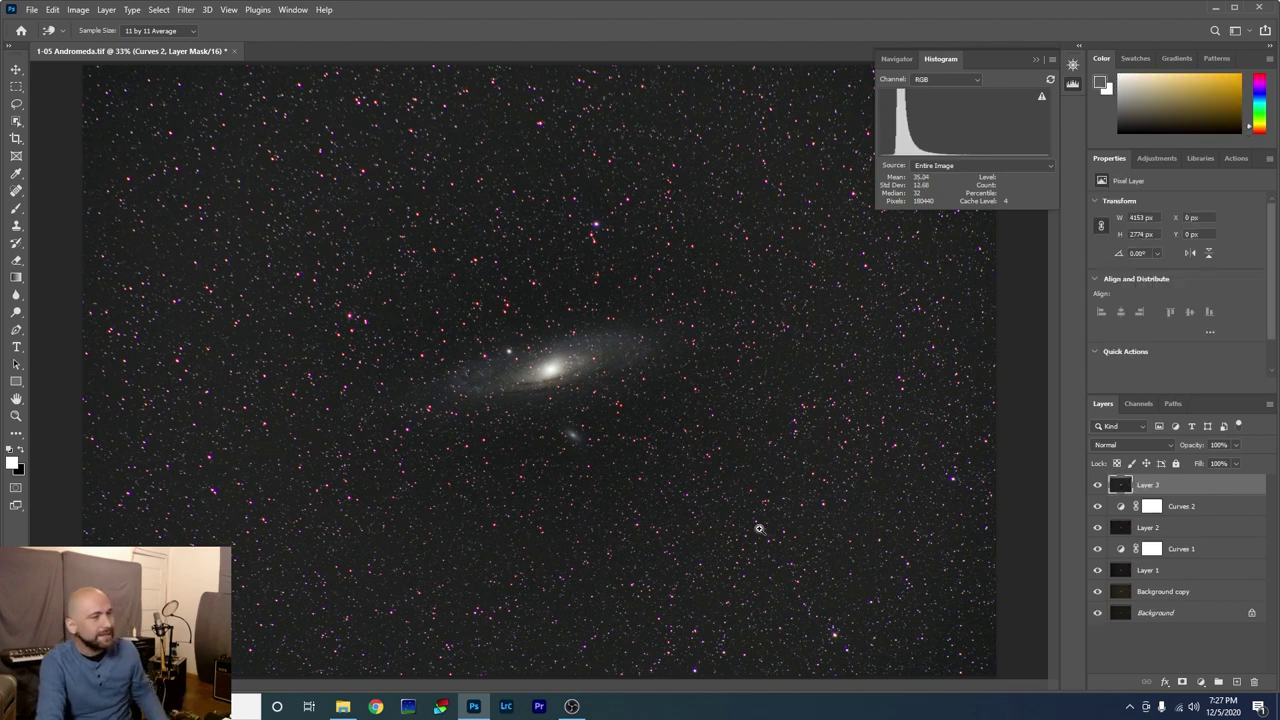
key(z)
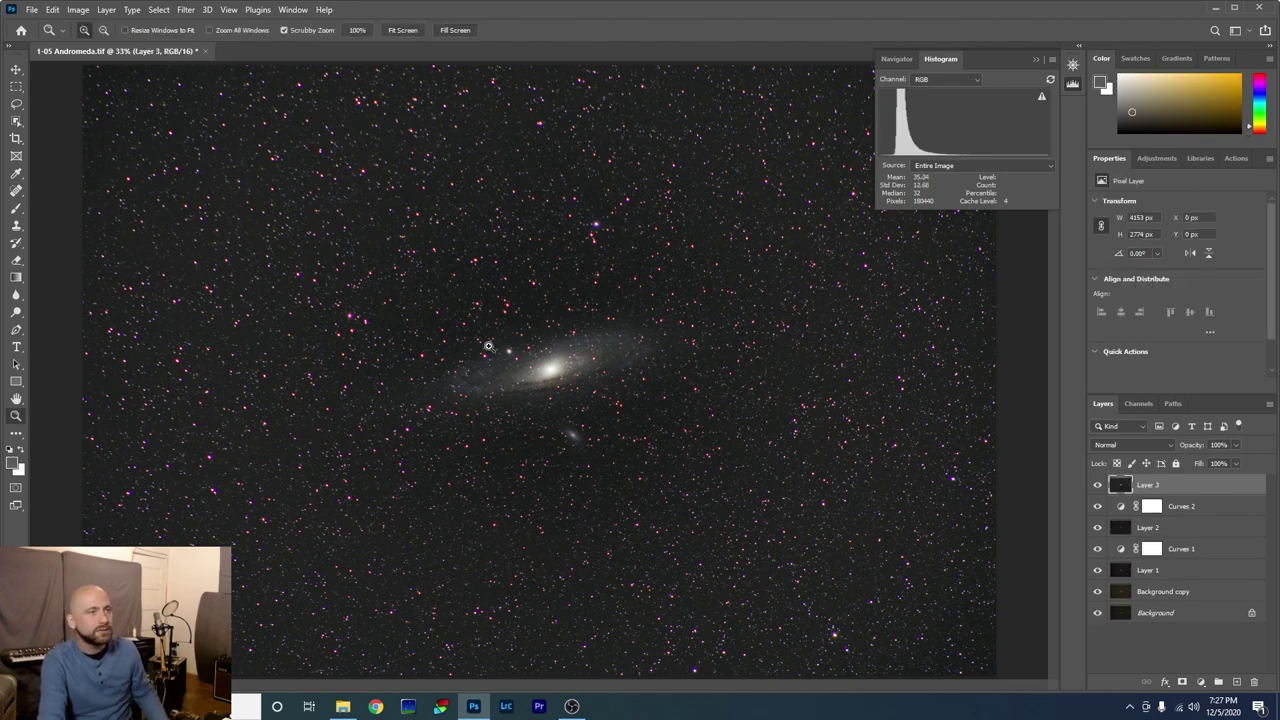
click(78, 9)
mouse_move(119, 46)
click(232, 56)
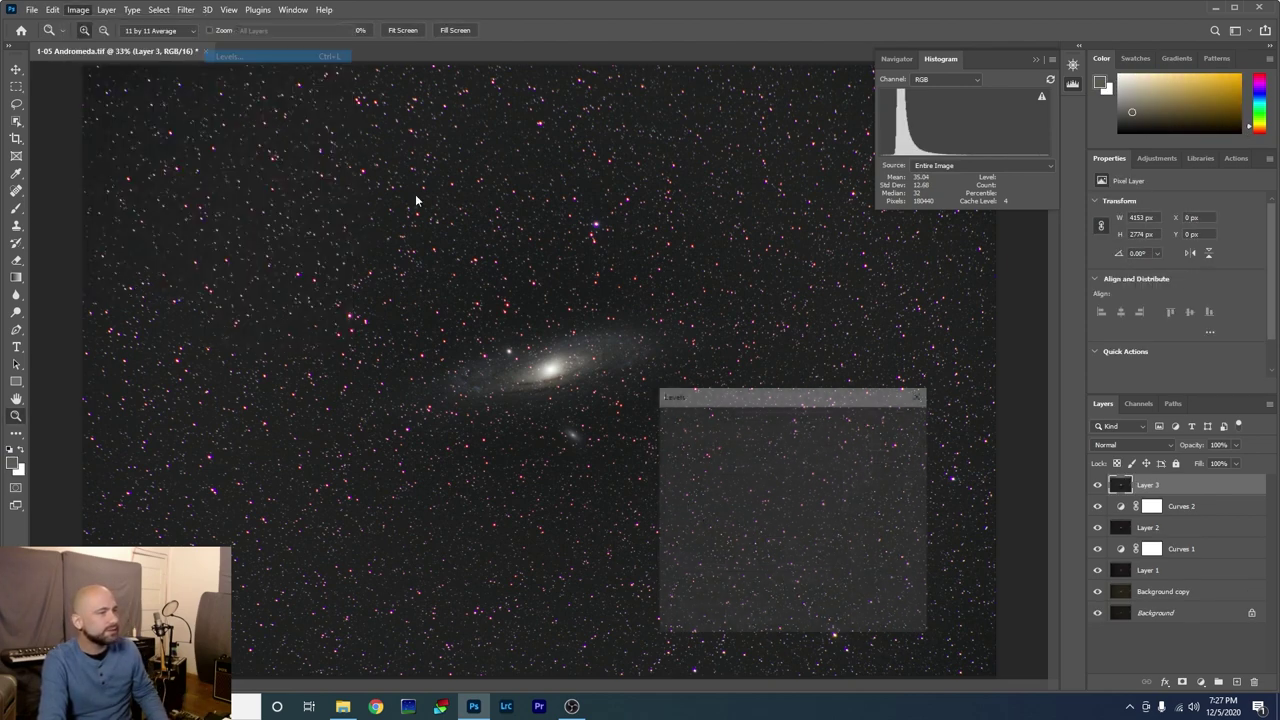
drag(673, 541, 676, 541)
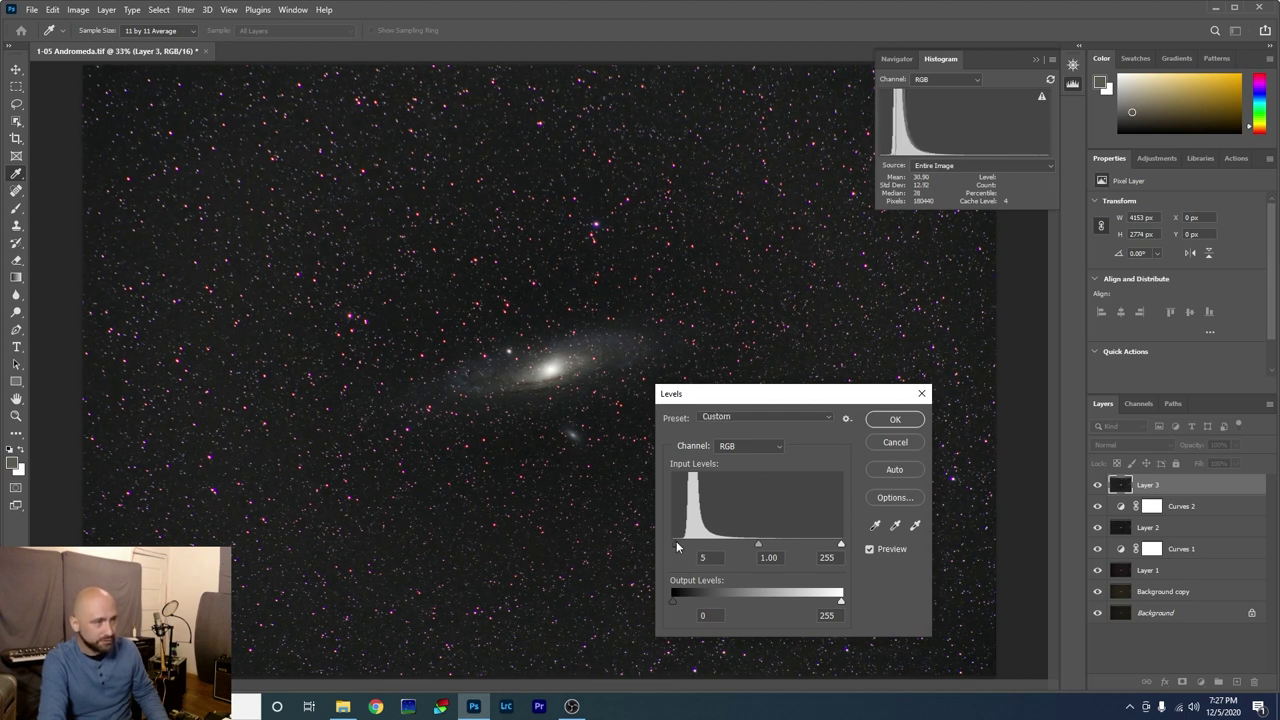
click(676, 544)
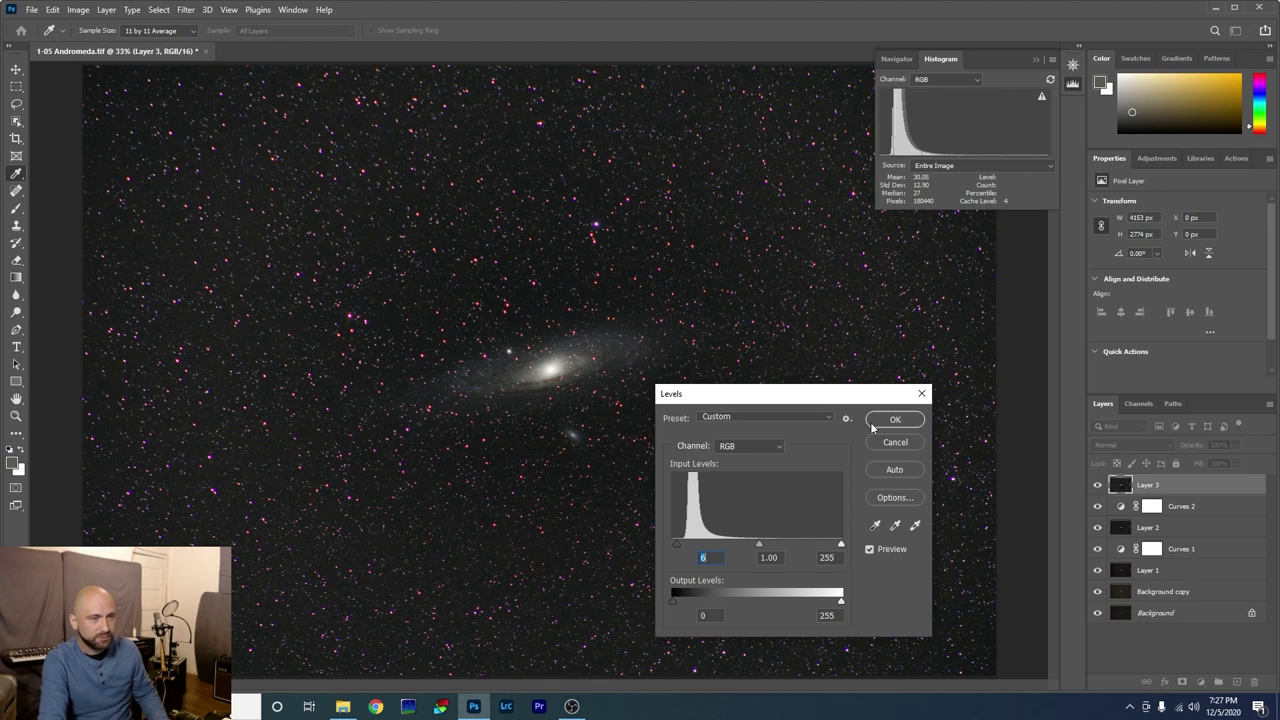
click(895, 420)
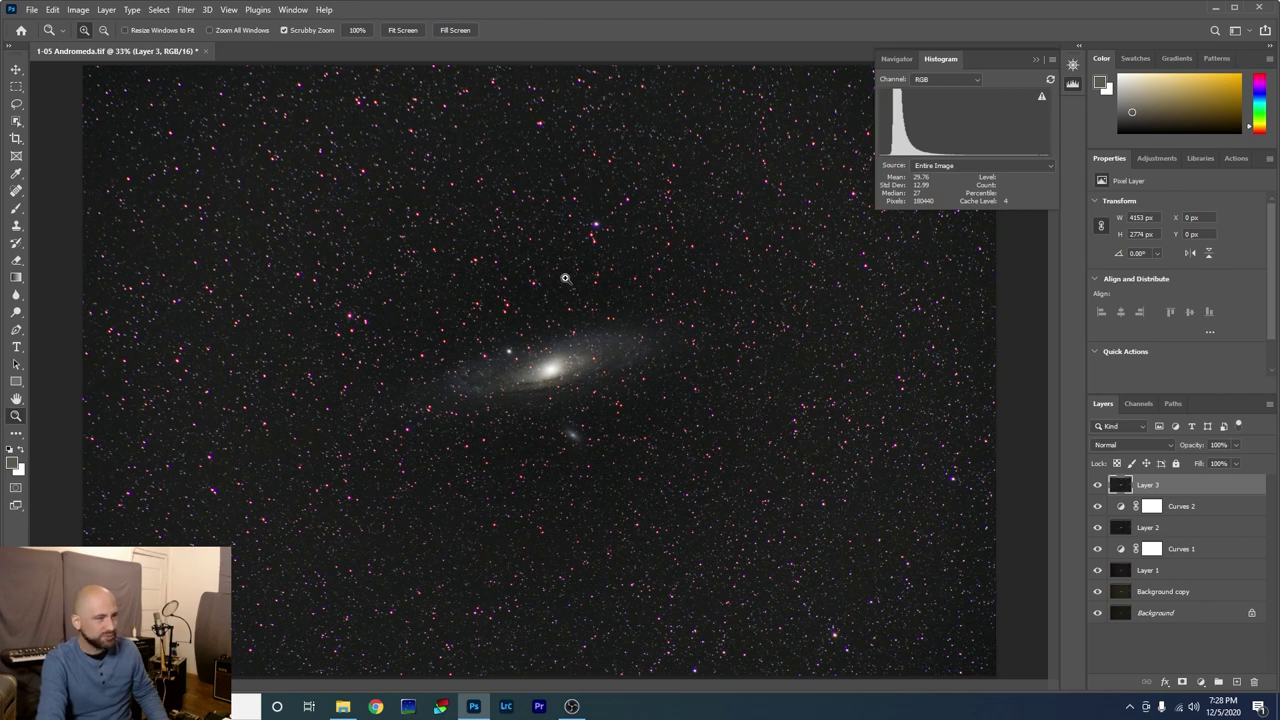
click(187, 11)
- Apply Camera Raw Defringe: Purple Amount 7, Purple Hue 61/89, Green Amount 8
click(232, 108)
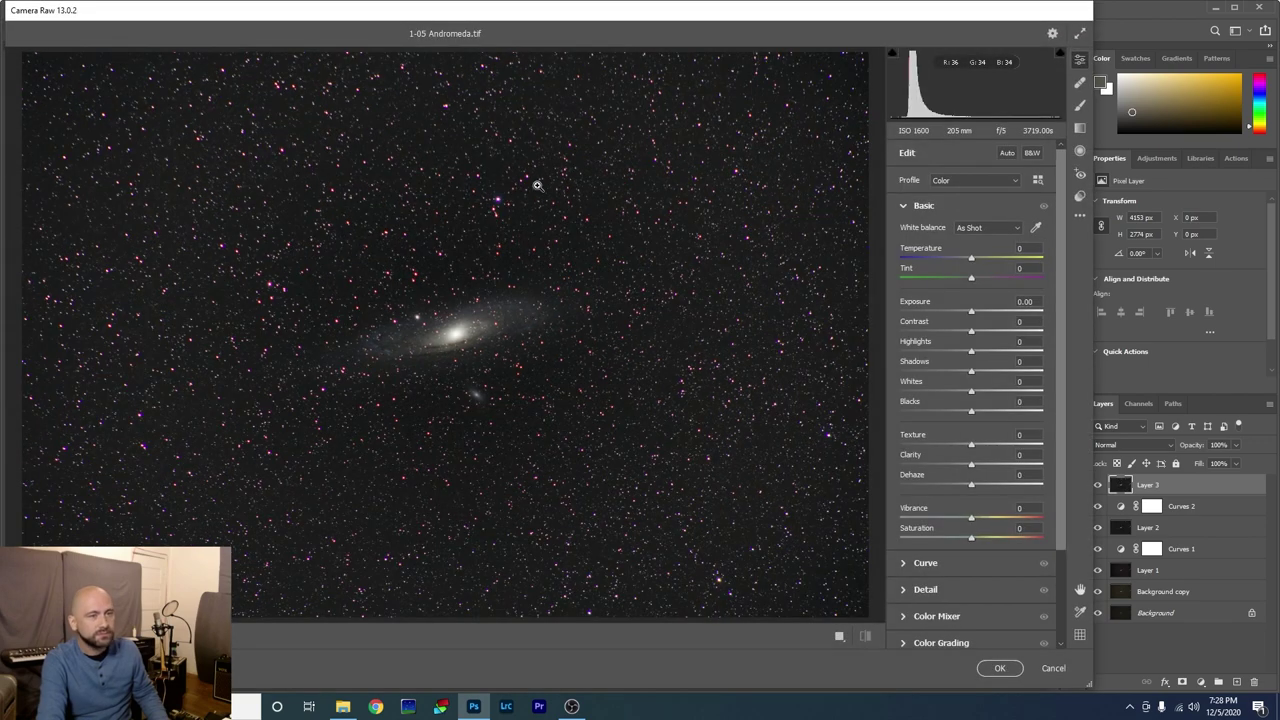
scroll(971, 566, down, 3)
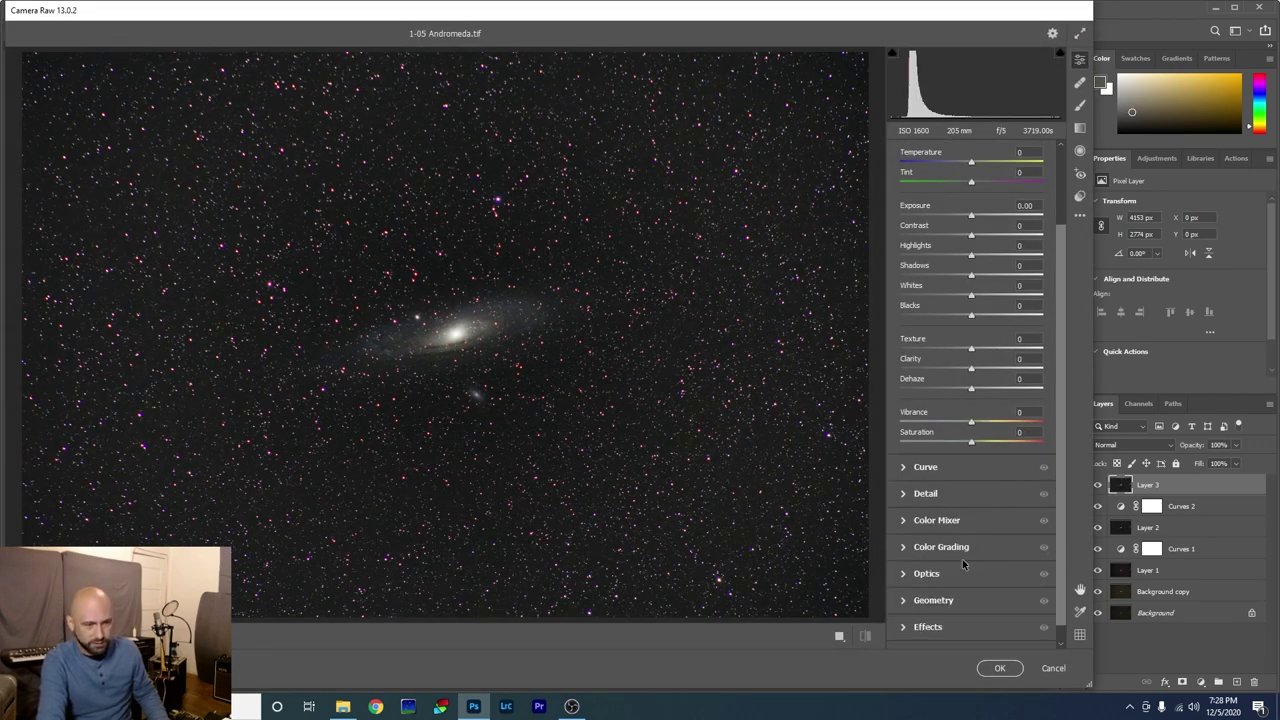
click(902, 576)
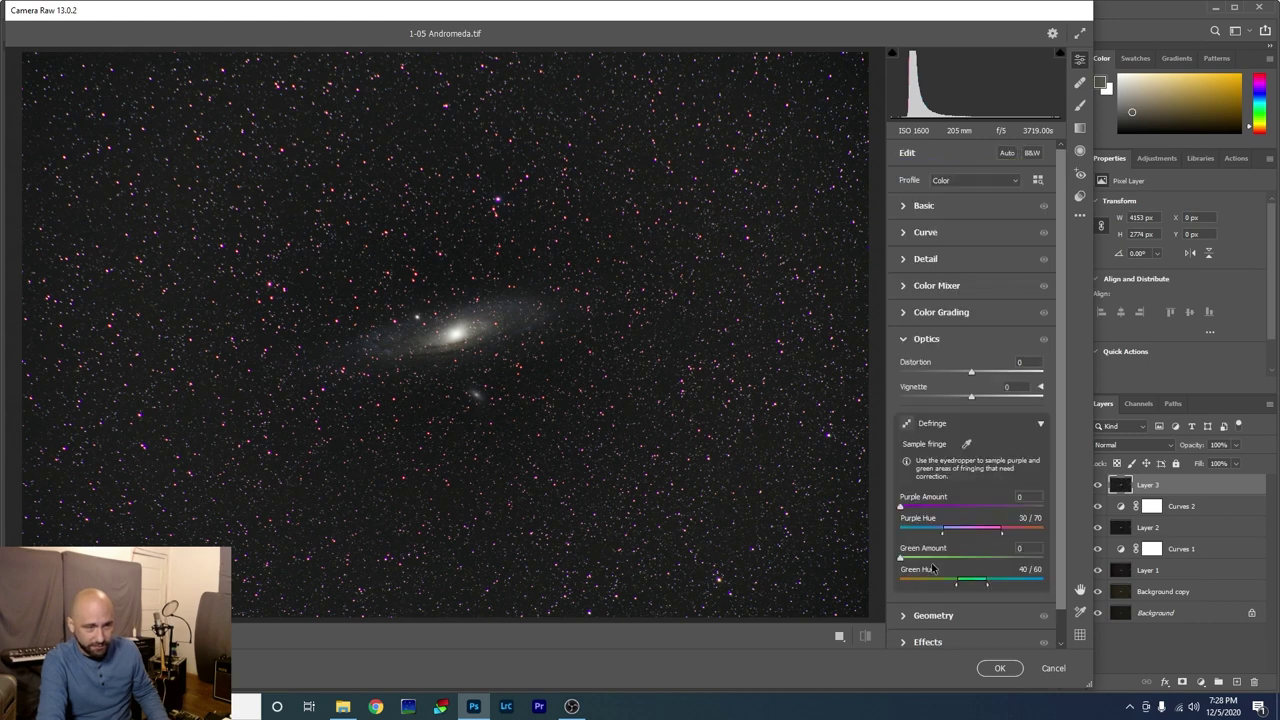
click(1042, 424)
click(1042, 424)
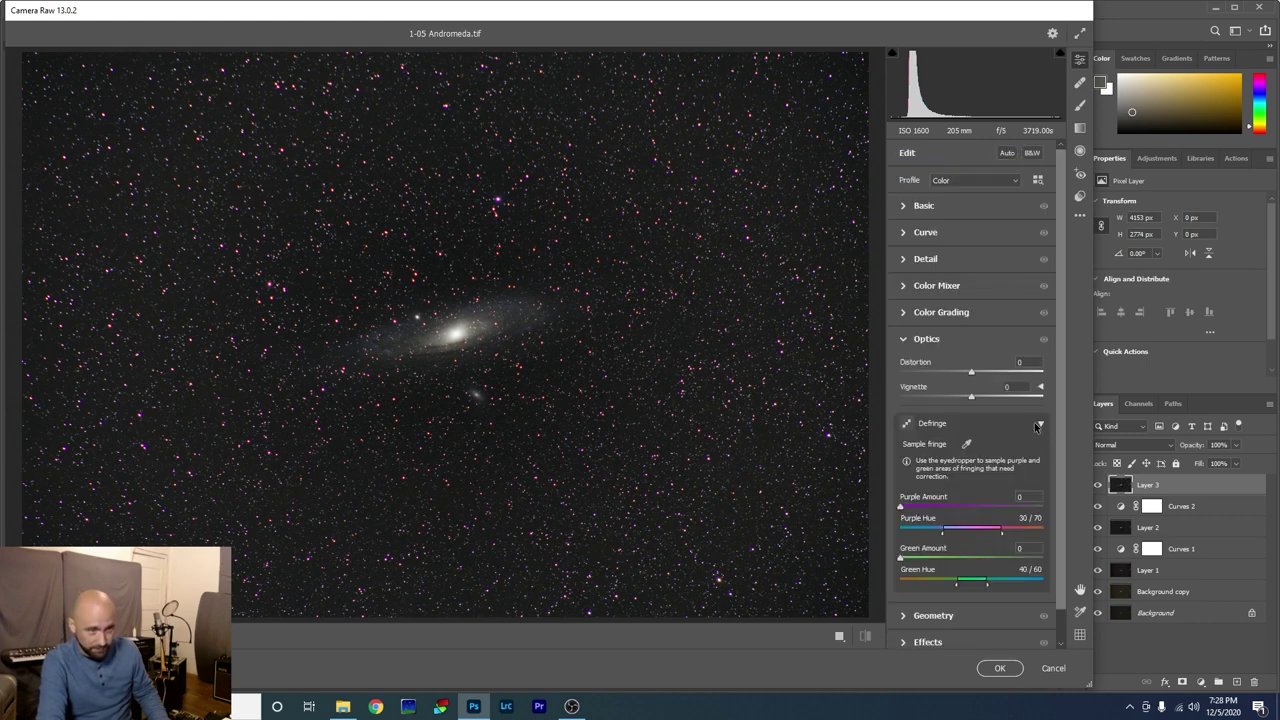
drag(465, 405, 540, 416)
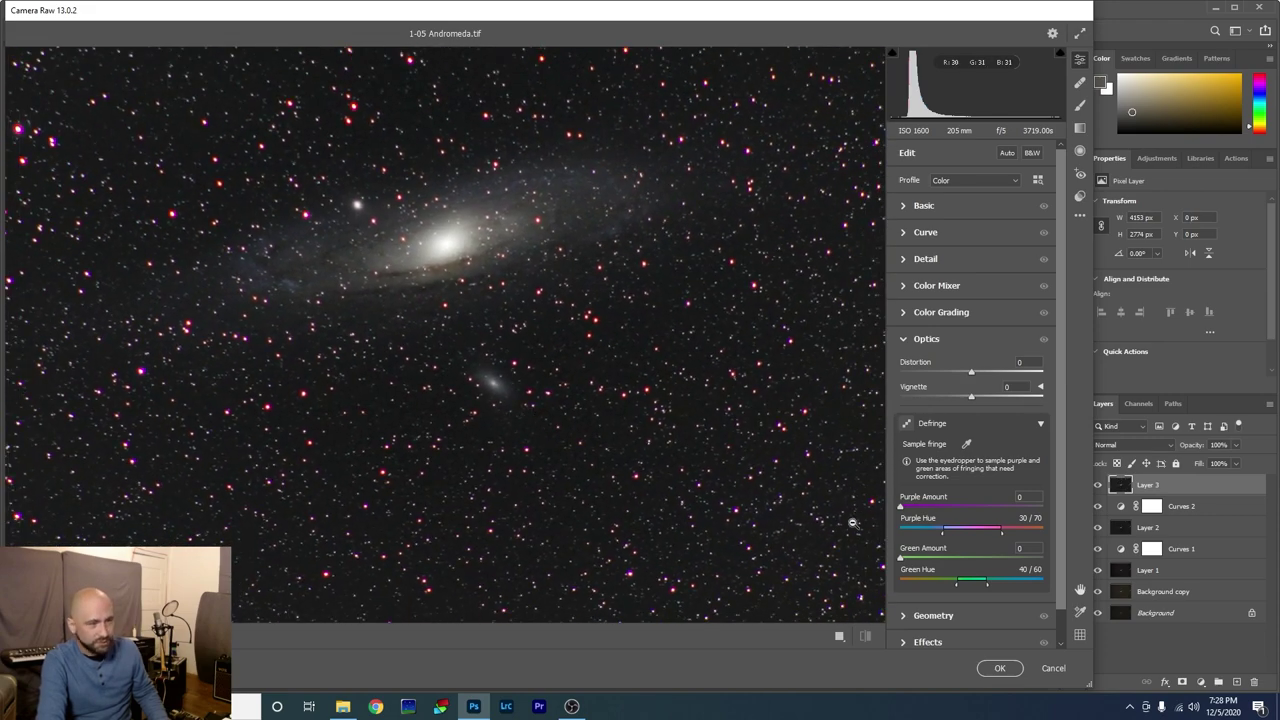
drag(902, 508, 950, 508)
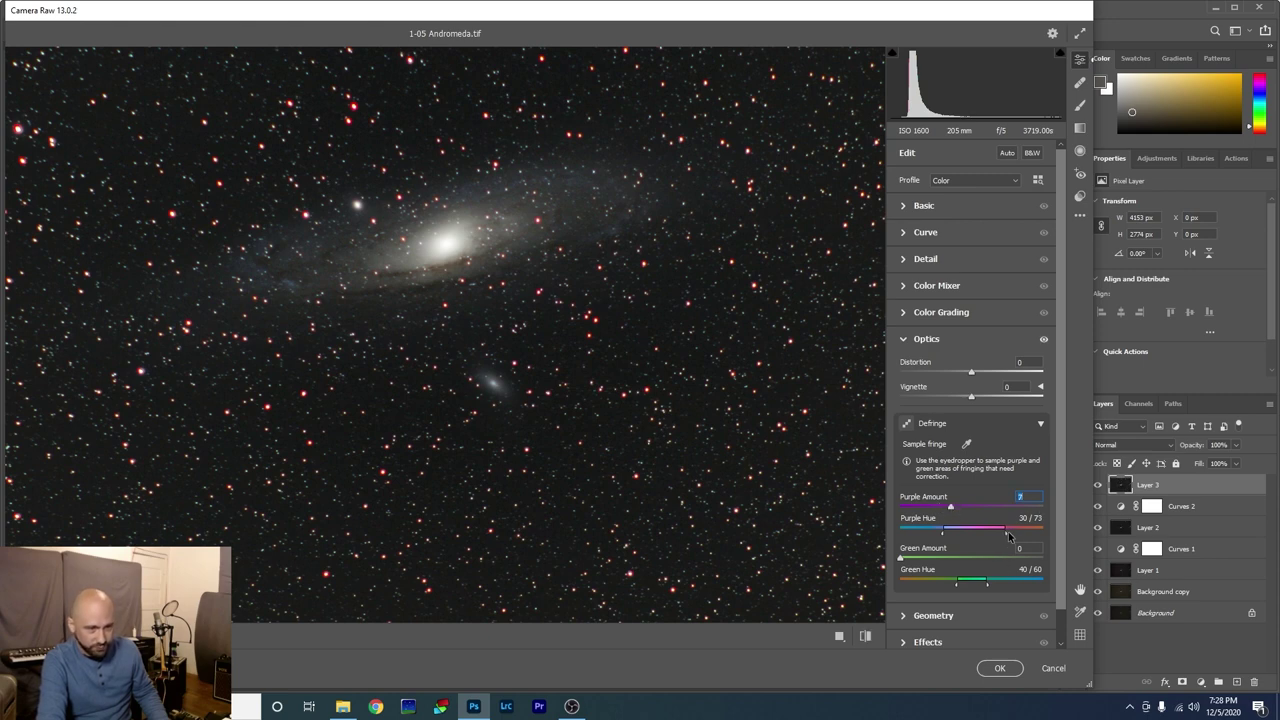
mouse_move(1008, 535)
mouse_down()
mouse_move(957, 538)
mouse_move(1032, 538)
mouse_up()
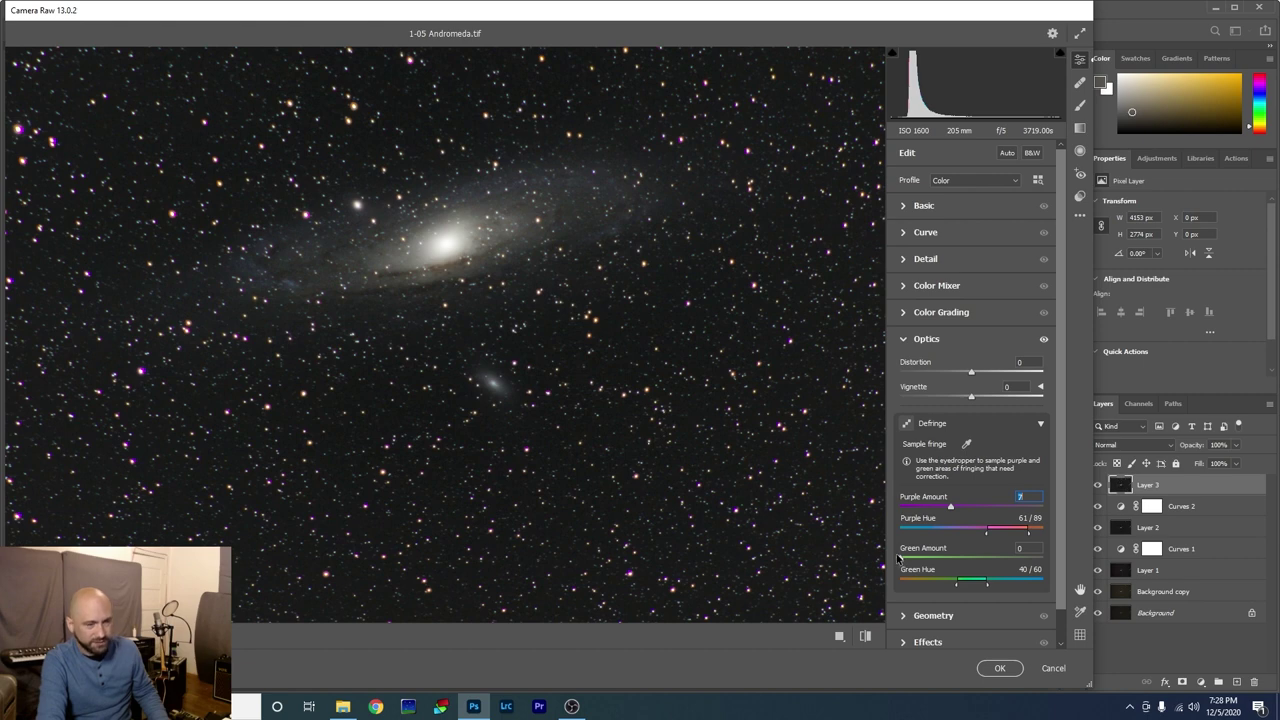
drag(900, 563, 953, 563)
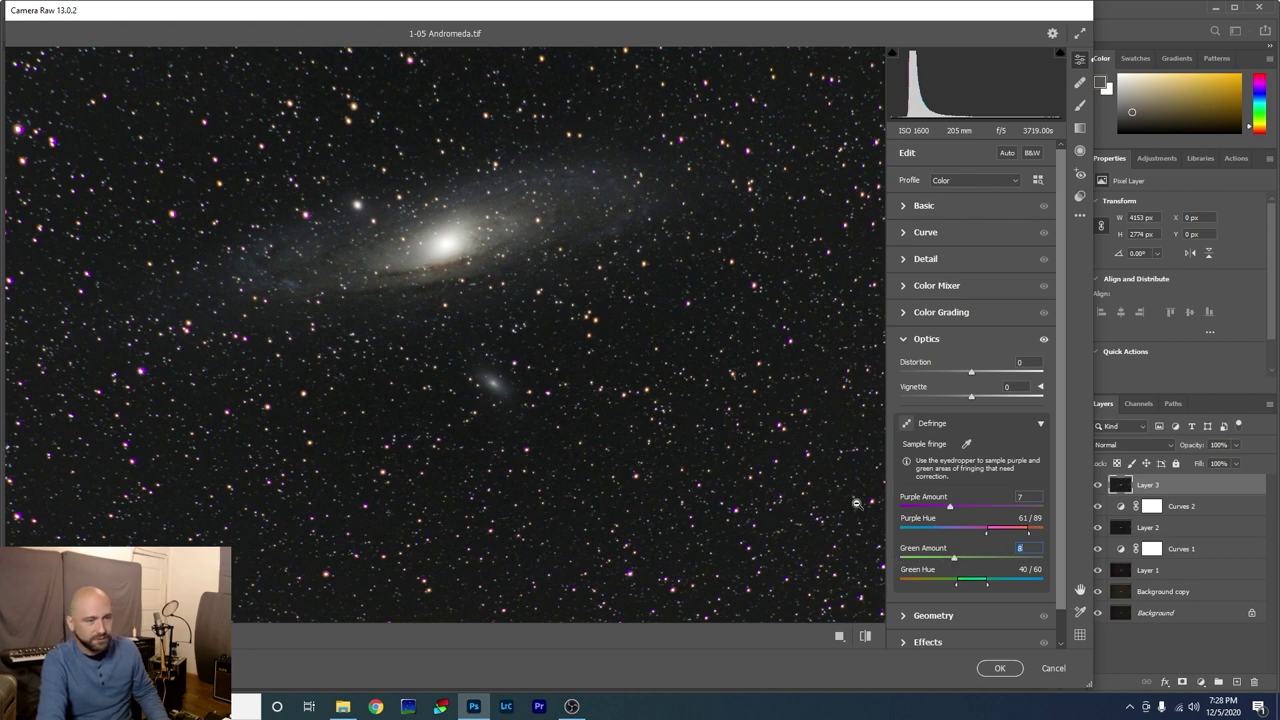
click(1000, 668)
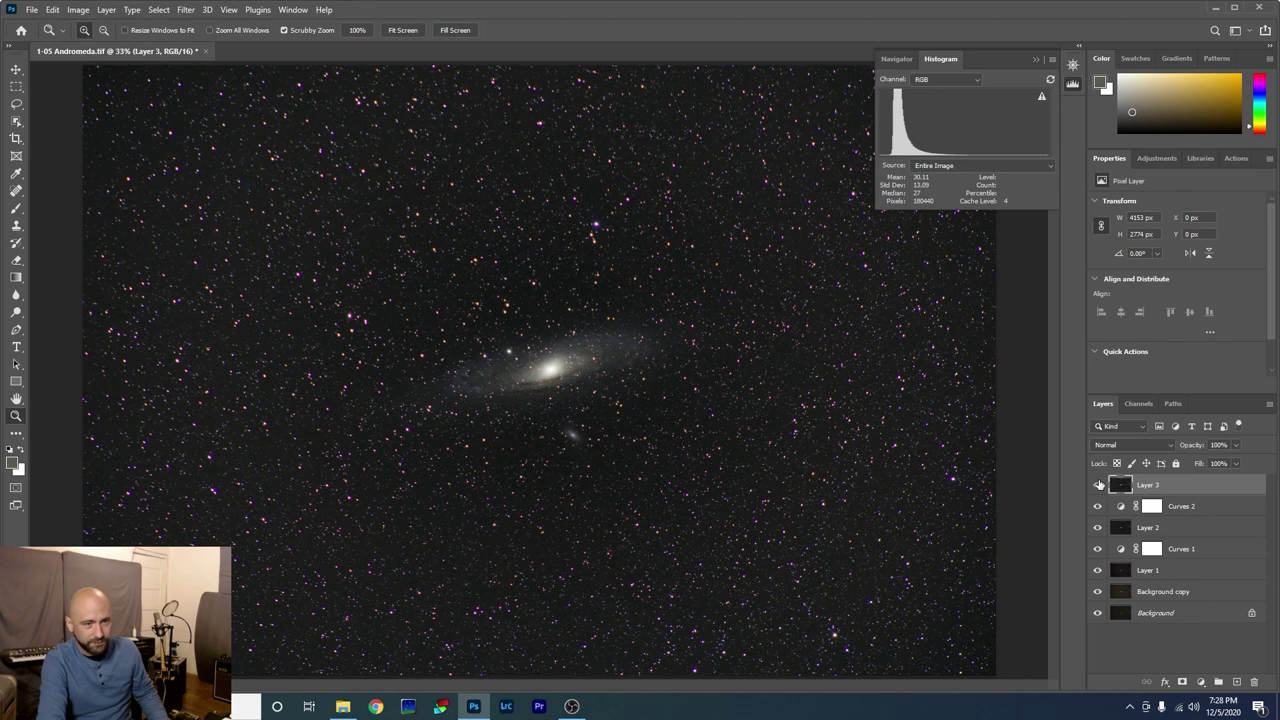
- Toggle Layer 3 off and on to compare, then stamp all layers into Layer 4
click(1098, 486)
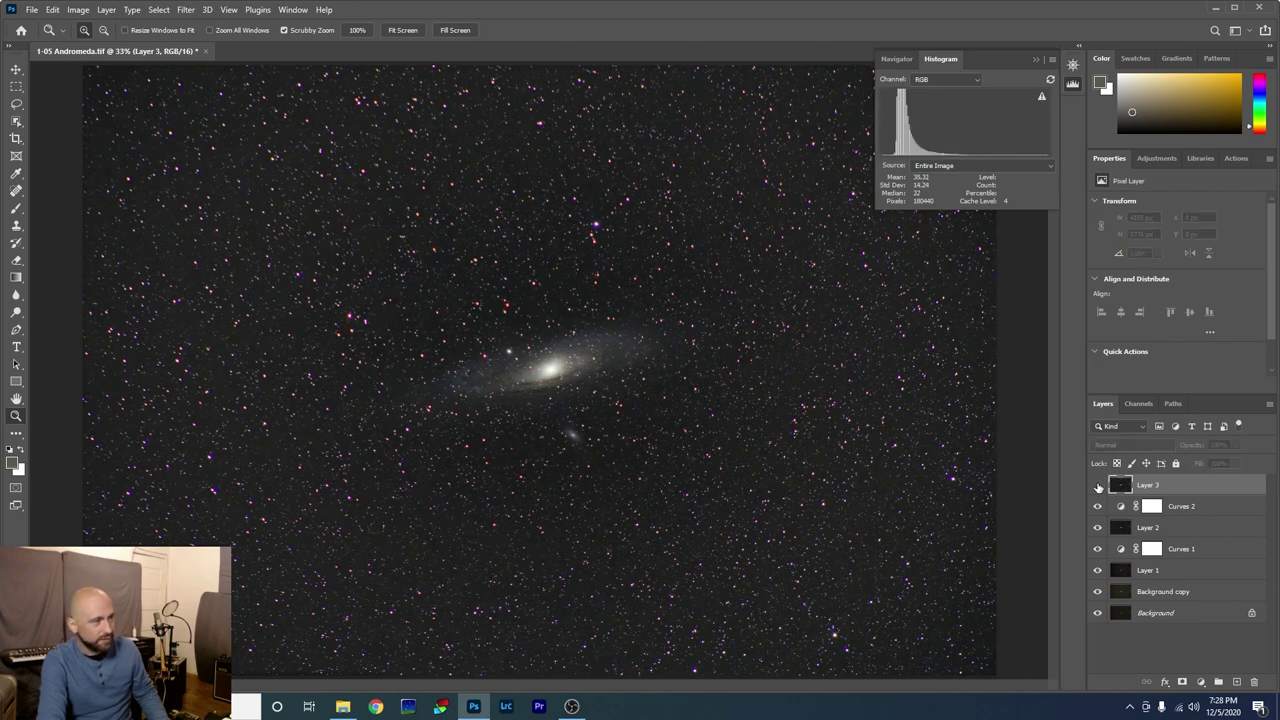
click(1098, 486)
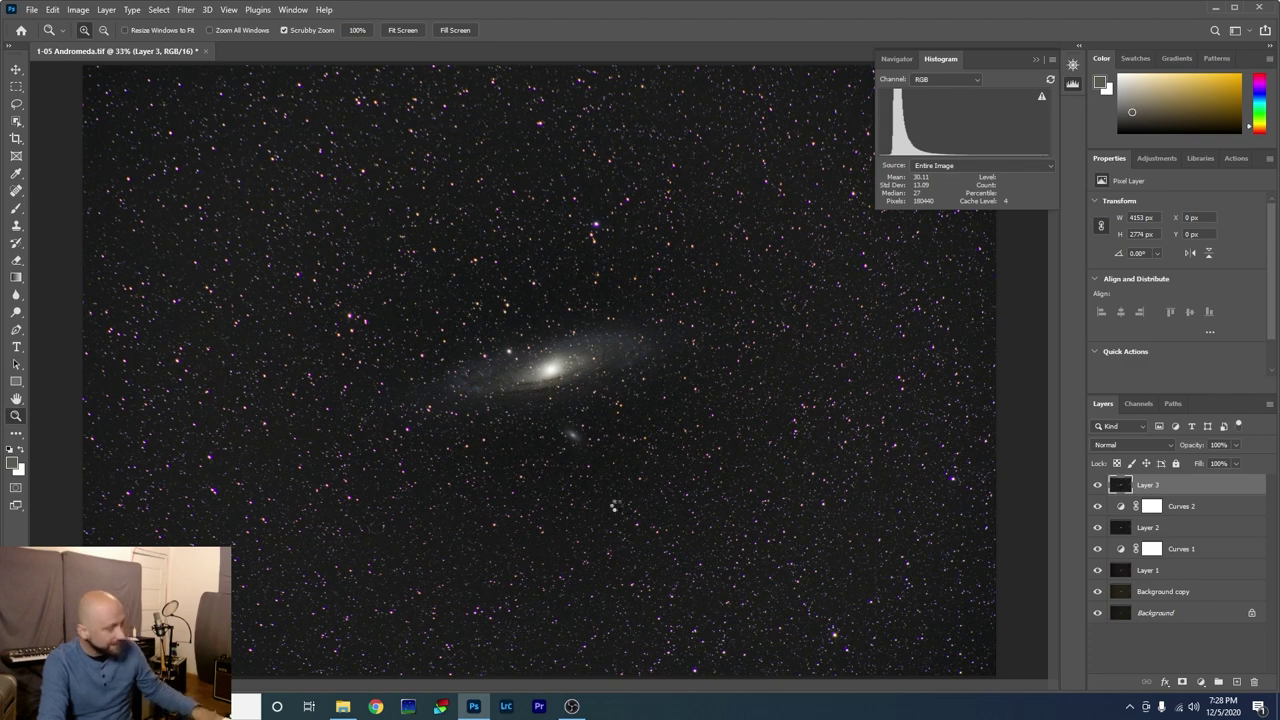
key(ctrl+shift+alt+e)
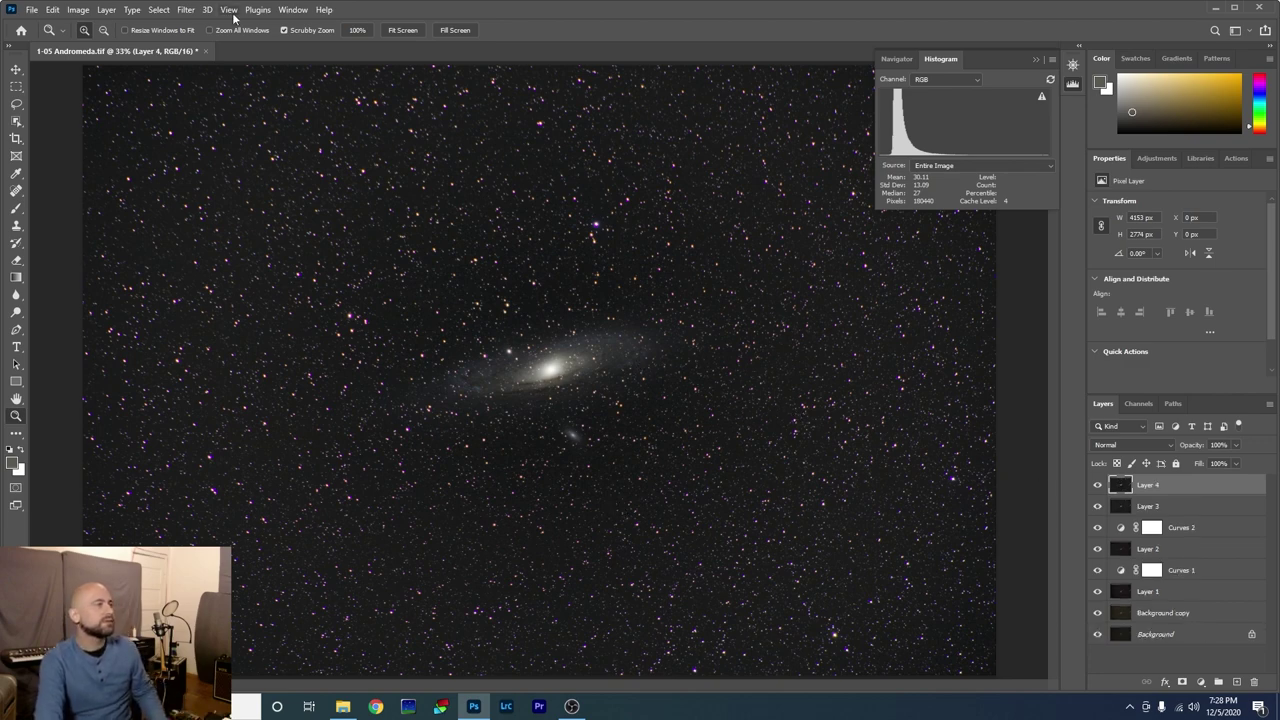
- Select the galaxy core via Color Range Highlights with Fuzziness 77 and Range 129
click(158, 10)
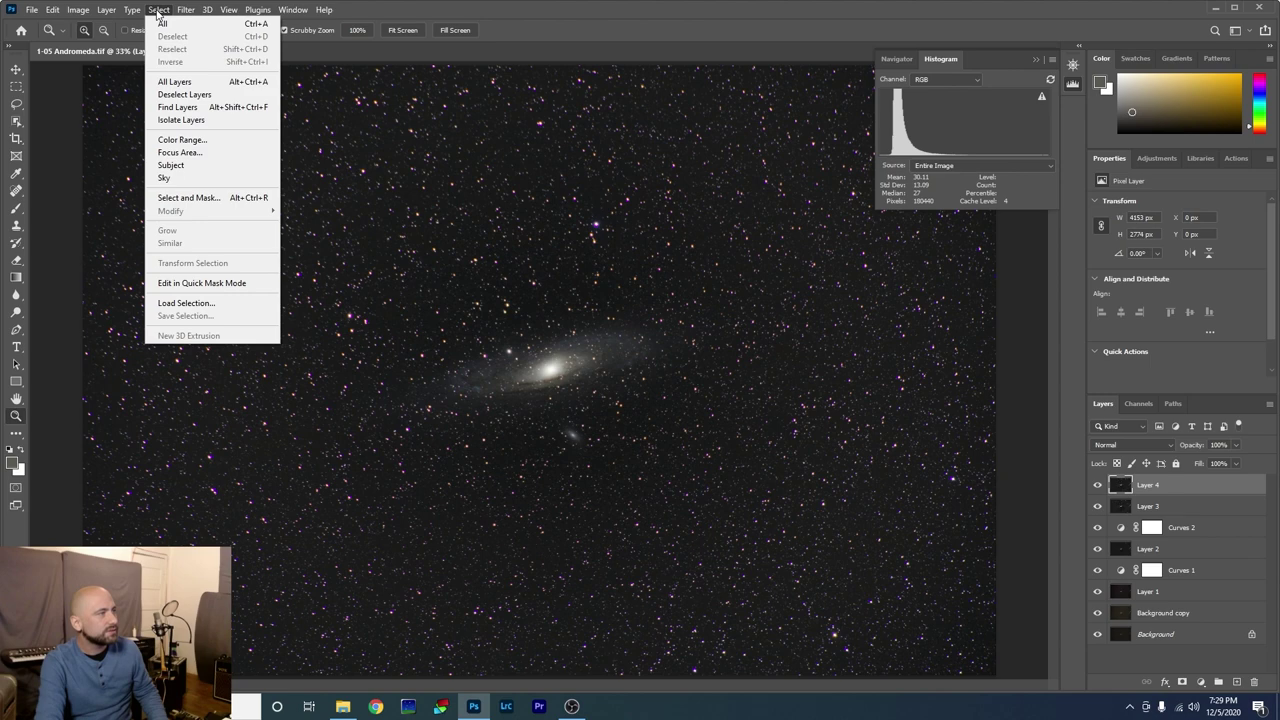
click(194, 141)
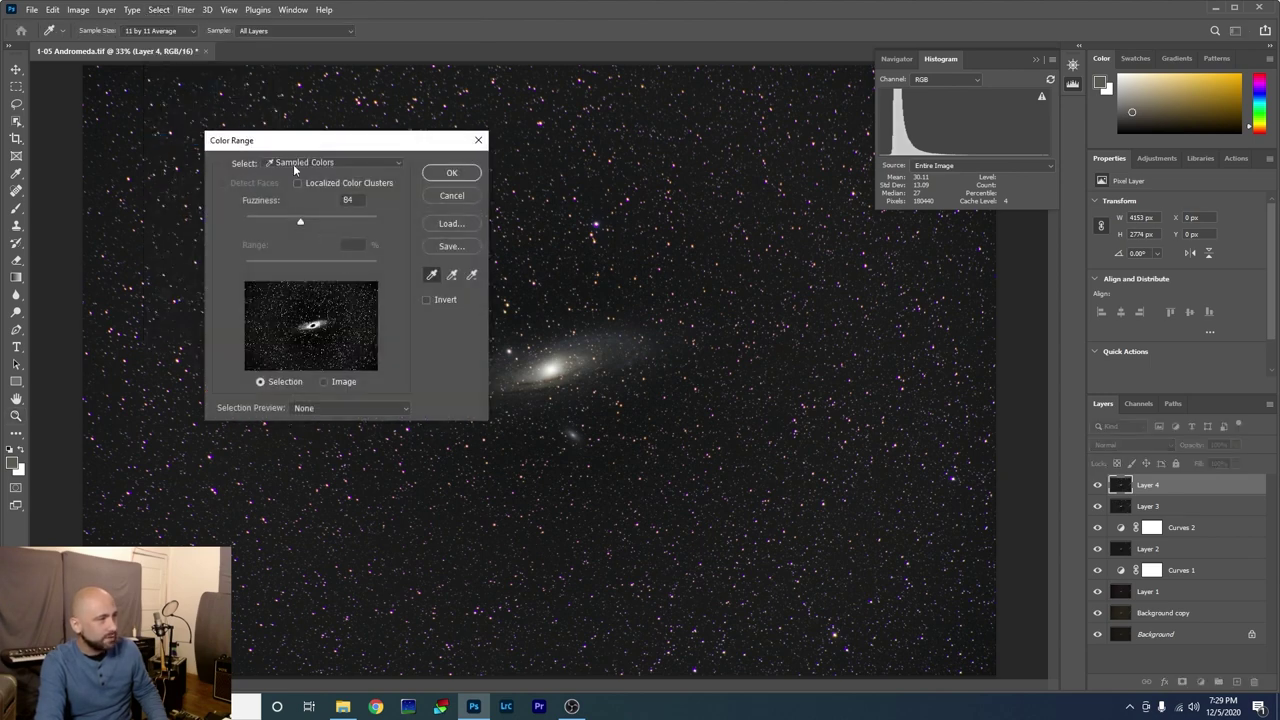
click(336, 160)
click(314, 288)
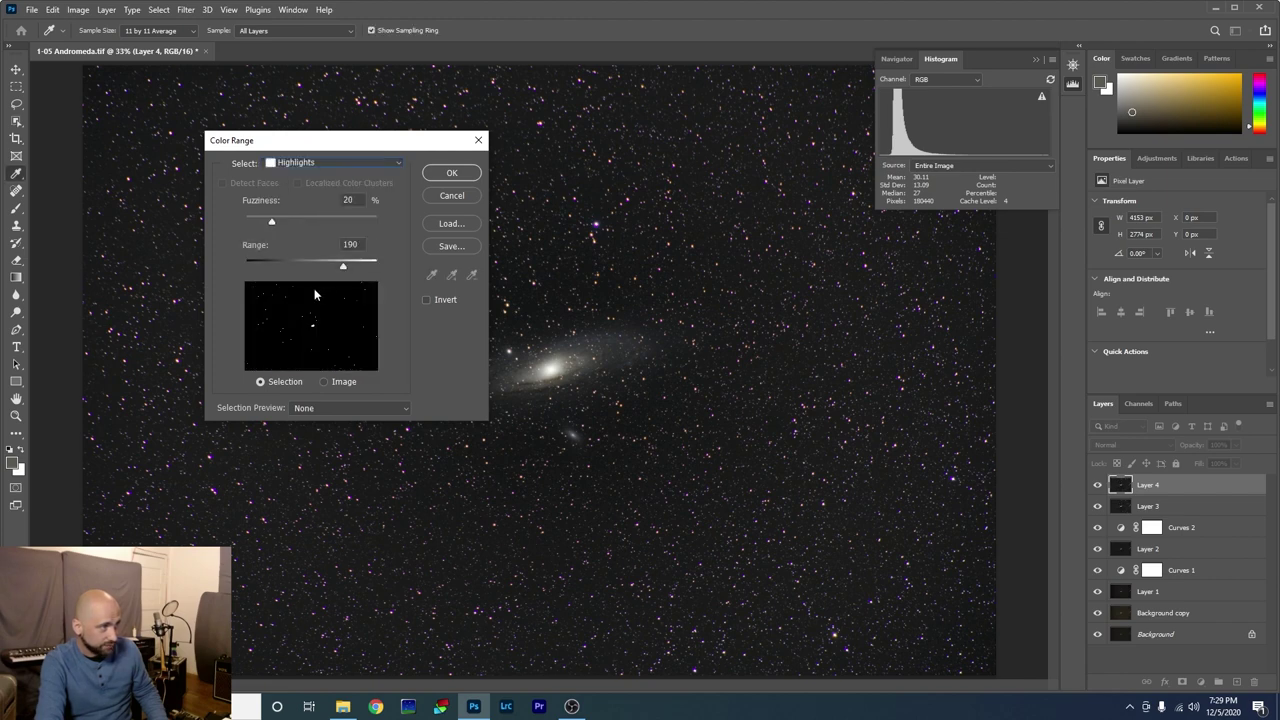
drag(272, 225, 276, 225)
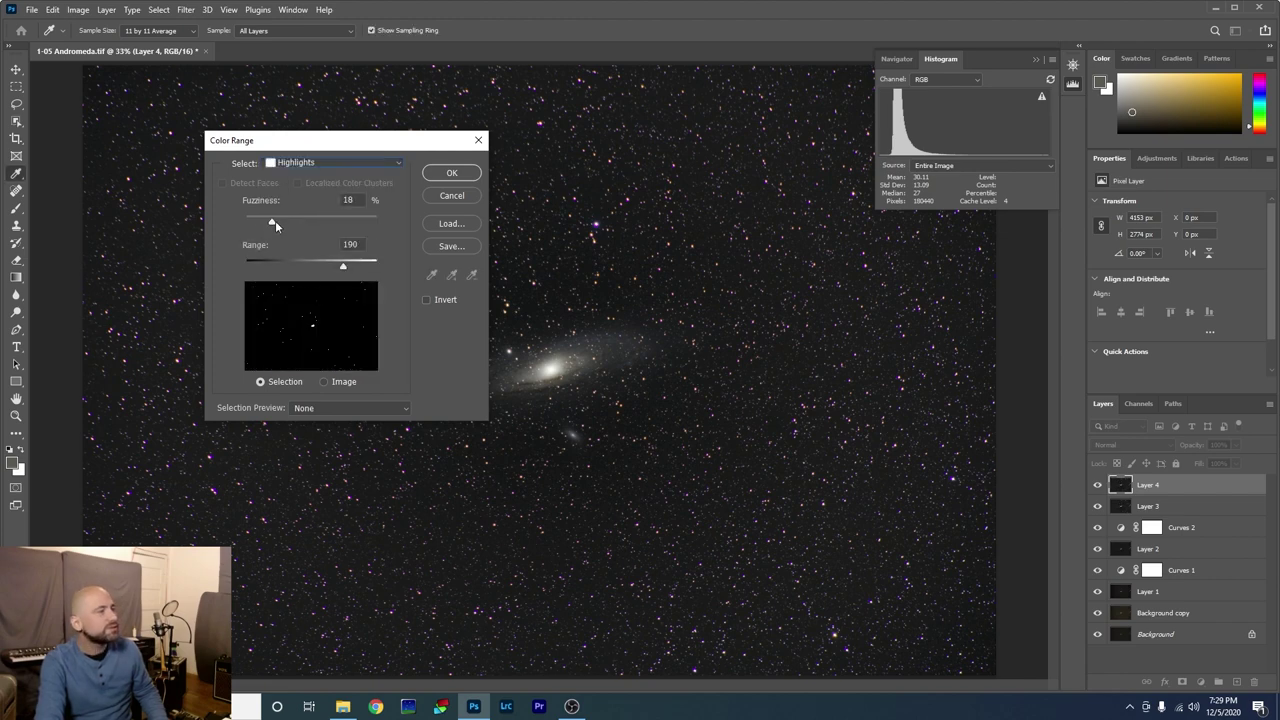
drag(350, 225, 347, 225)
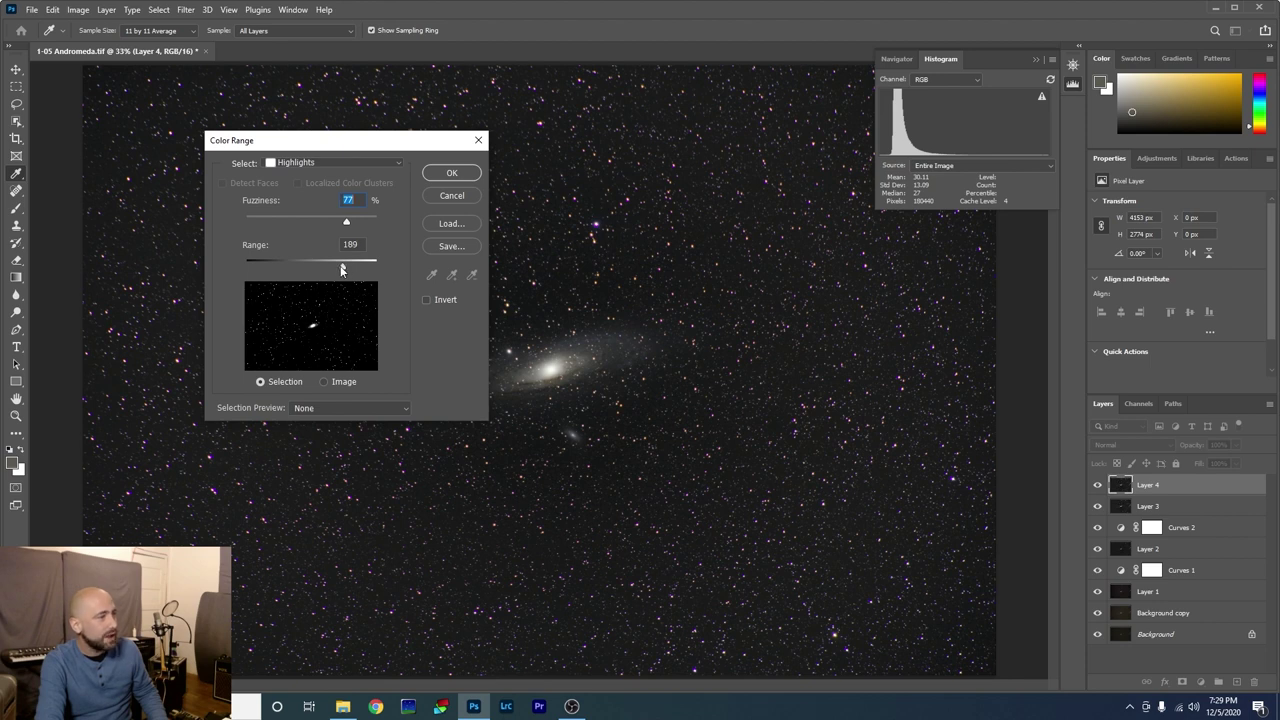
drag(342, 267, 311, 264)
click(453, 175)
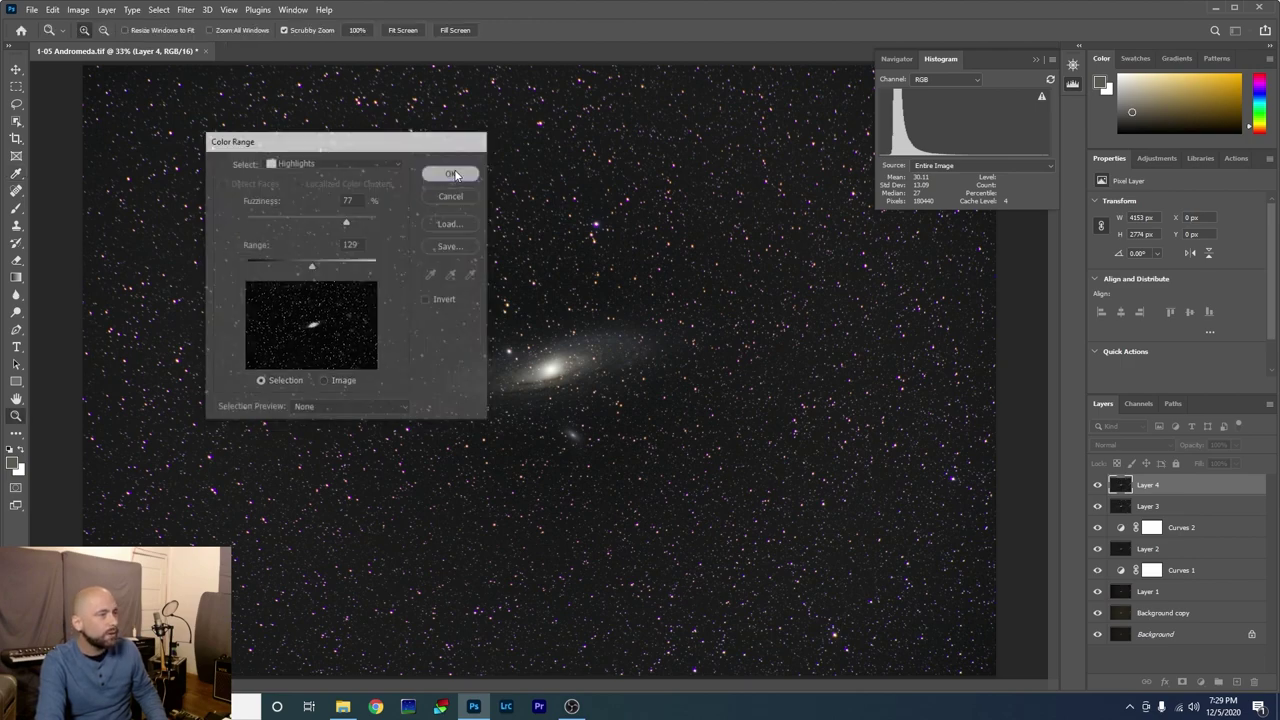
key(z)
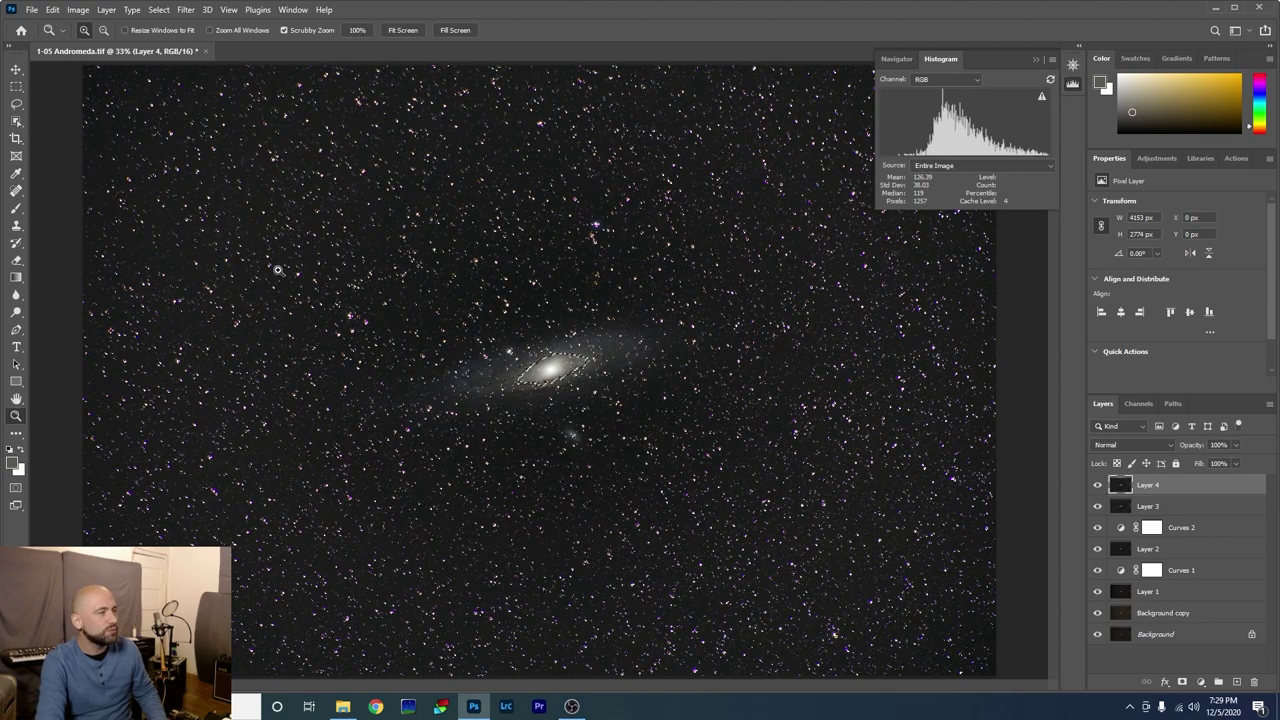
- Zoom into the star field and expand the highlight selection by 2 pixels
drag(285, 265, 412, 300)
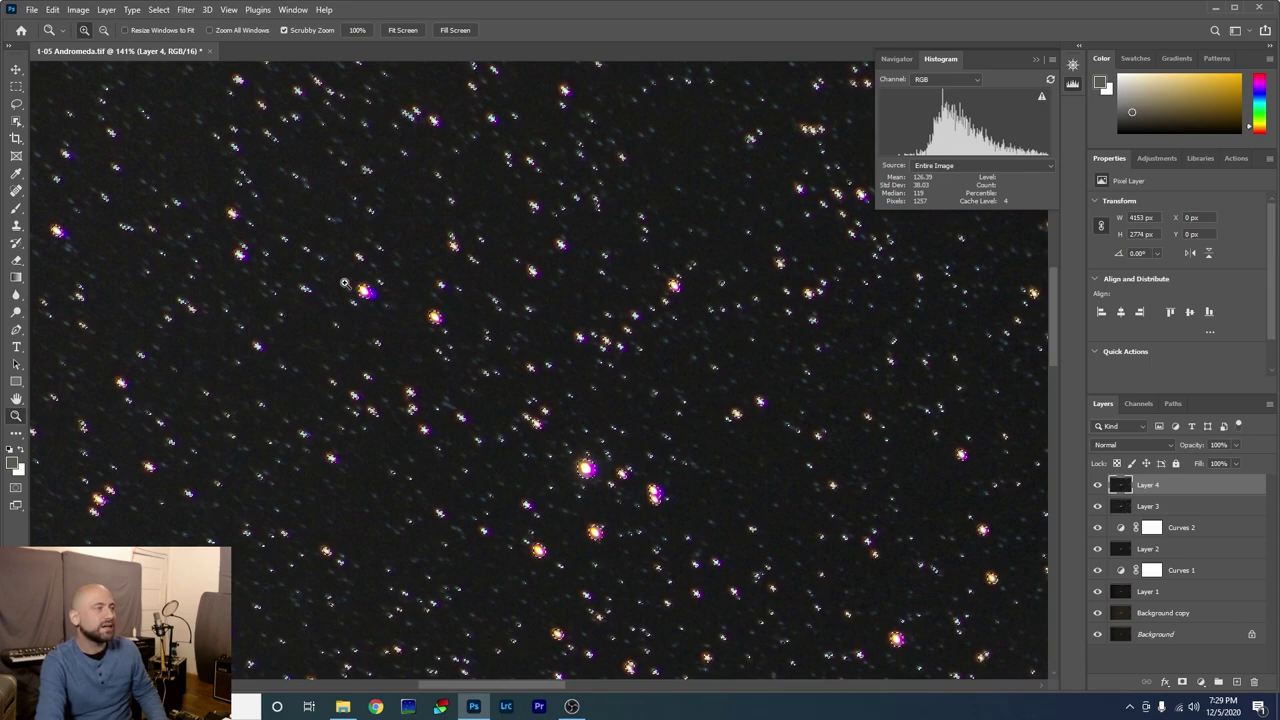
click(162, 11)
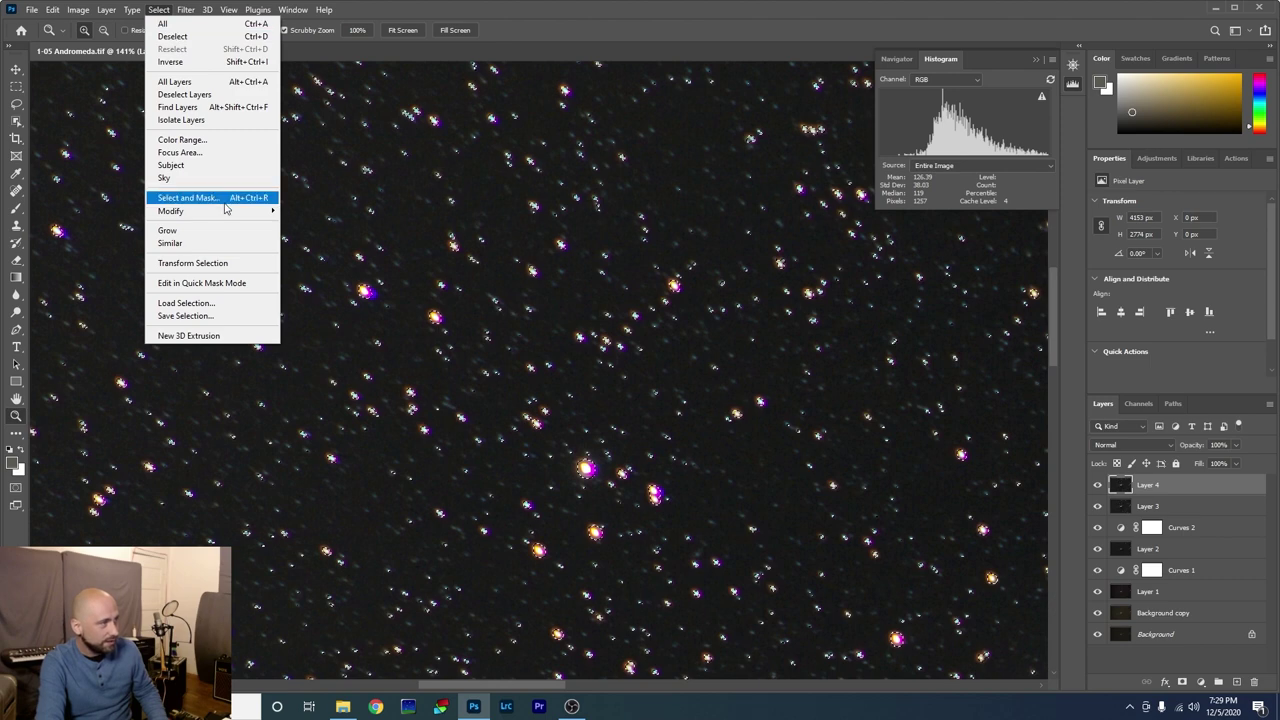
mouse_move(250, 211)
click(306, 236)
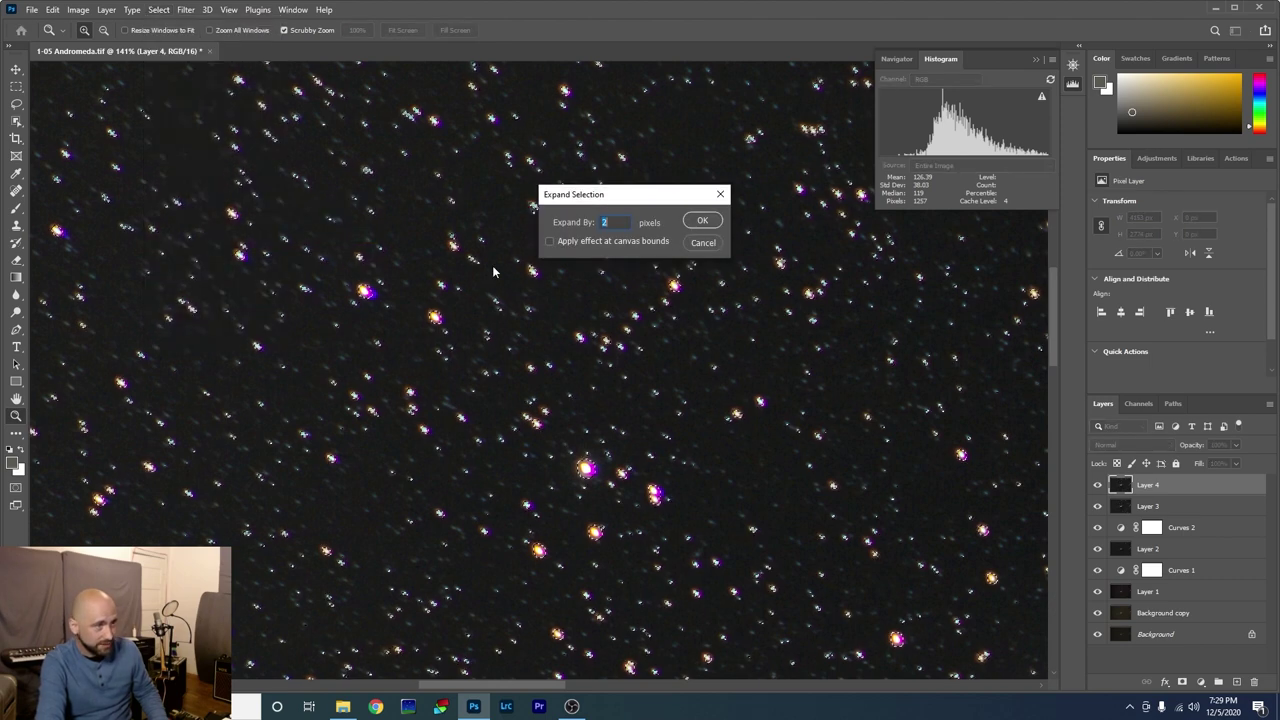
click(700, 221)
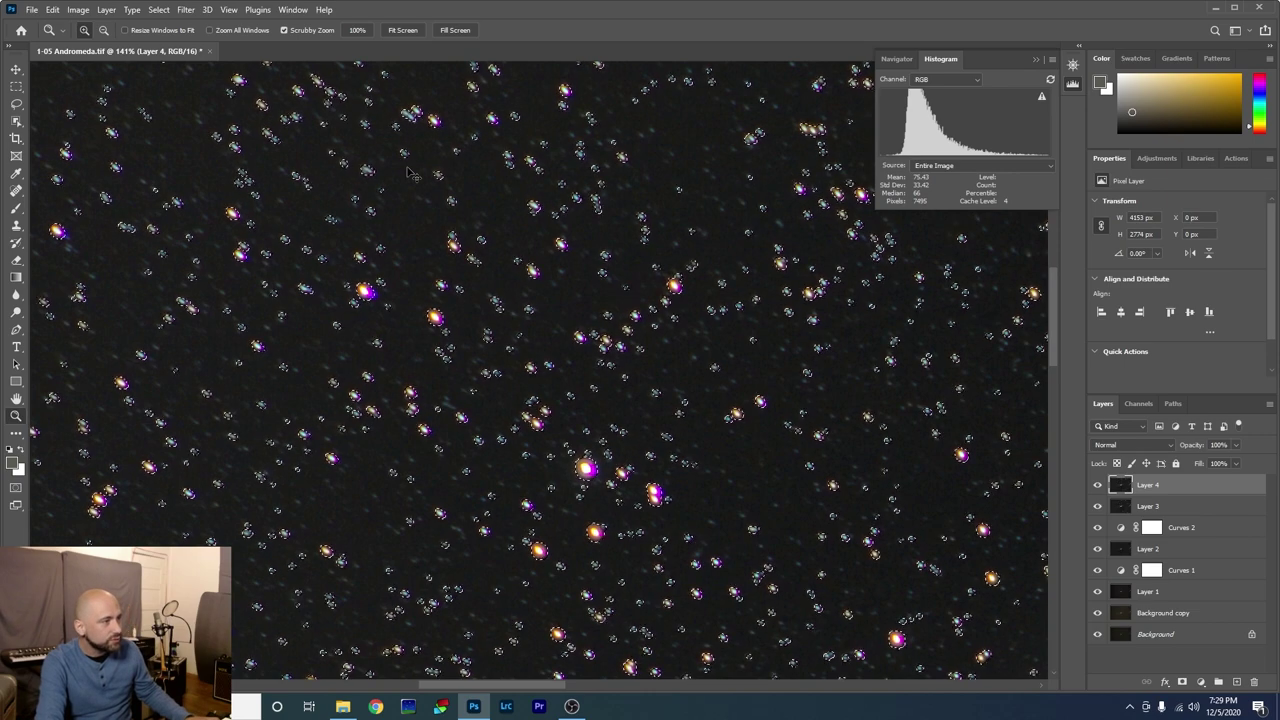
key(ctrl+d)
click(161, 10)
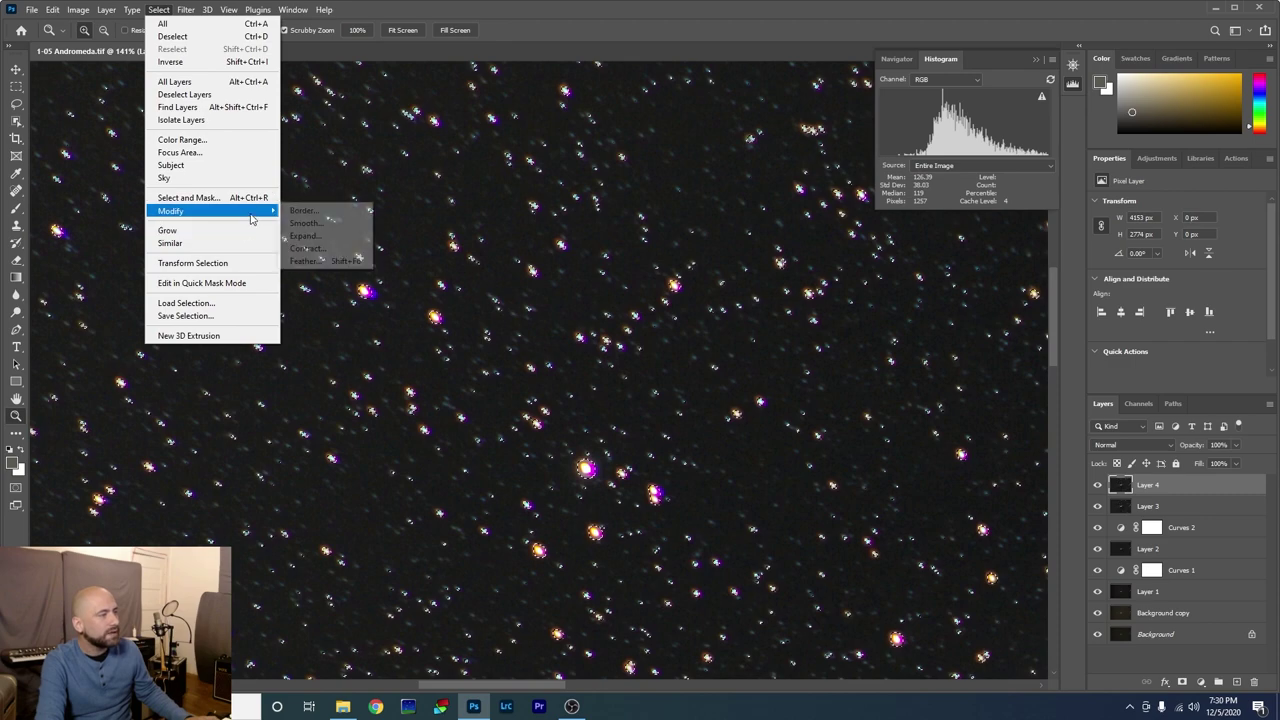
click(305, 235)
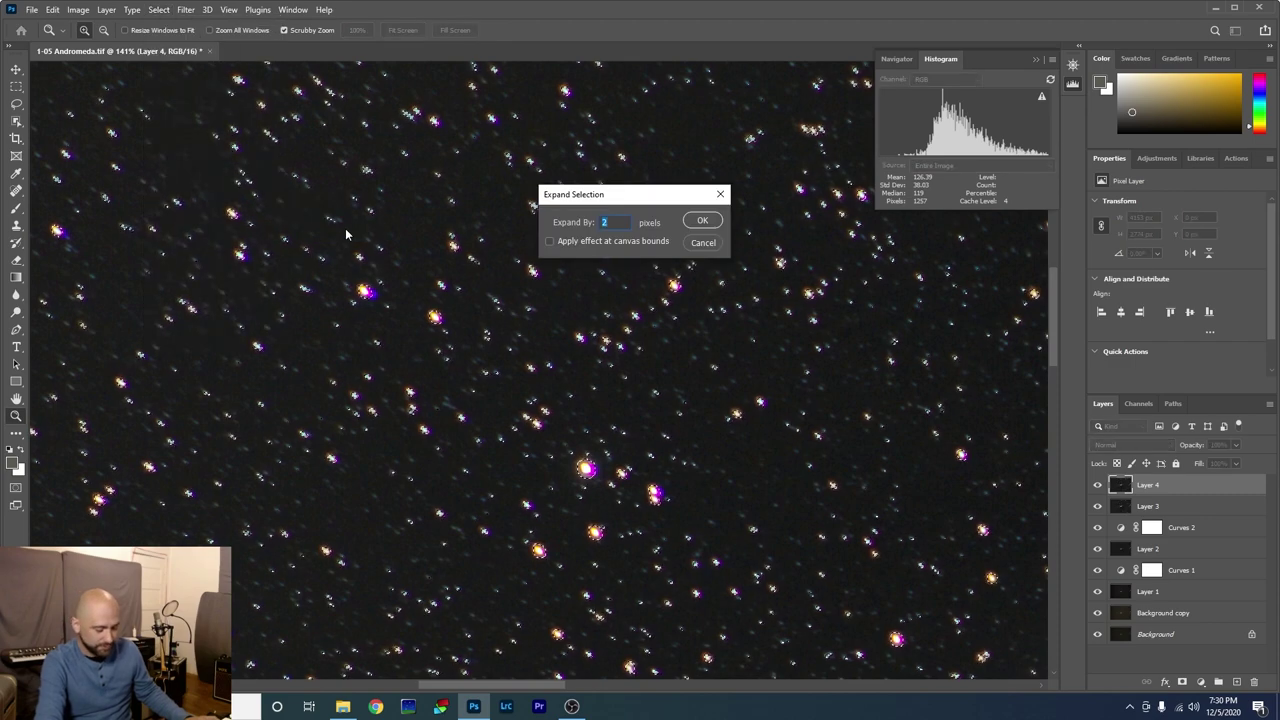
click(699, 221)
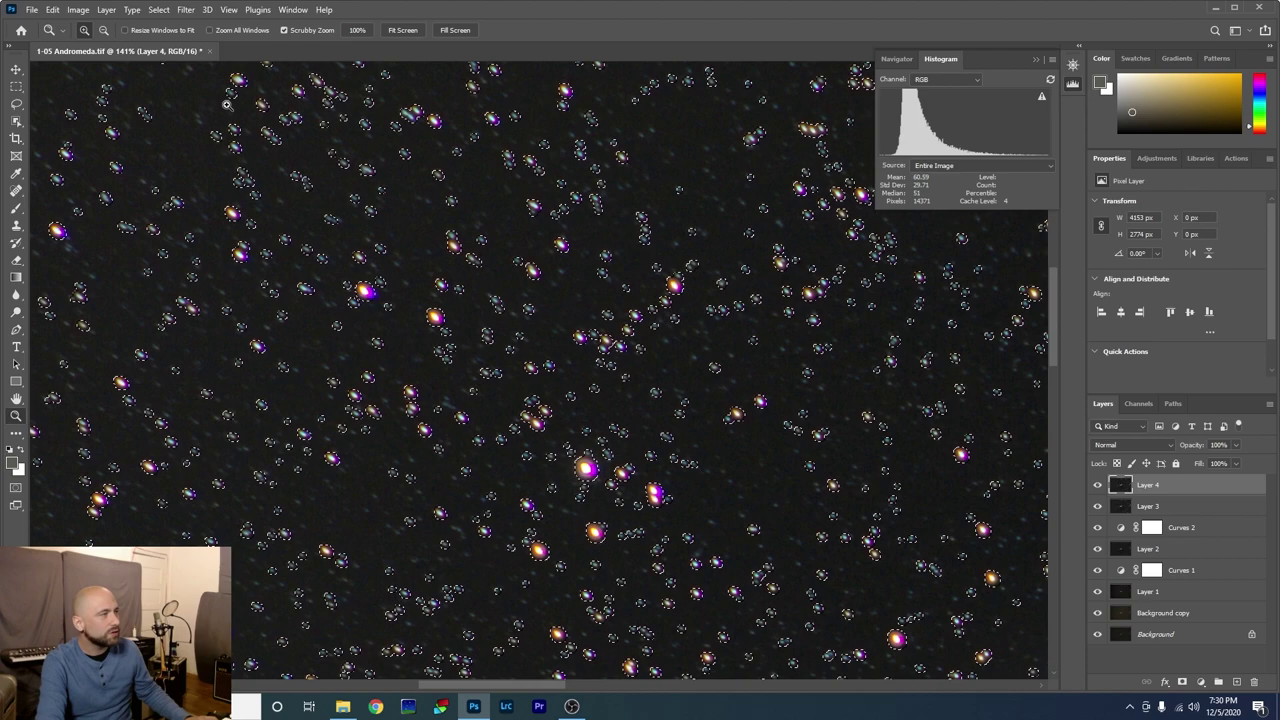
- Feather the star selection by 1.5 pixels, then fit the whole image in the window
click(165, 11)
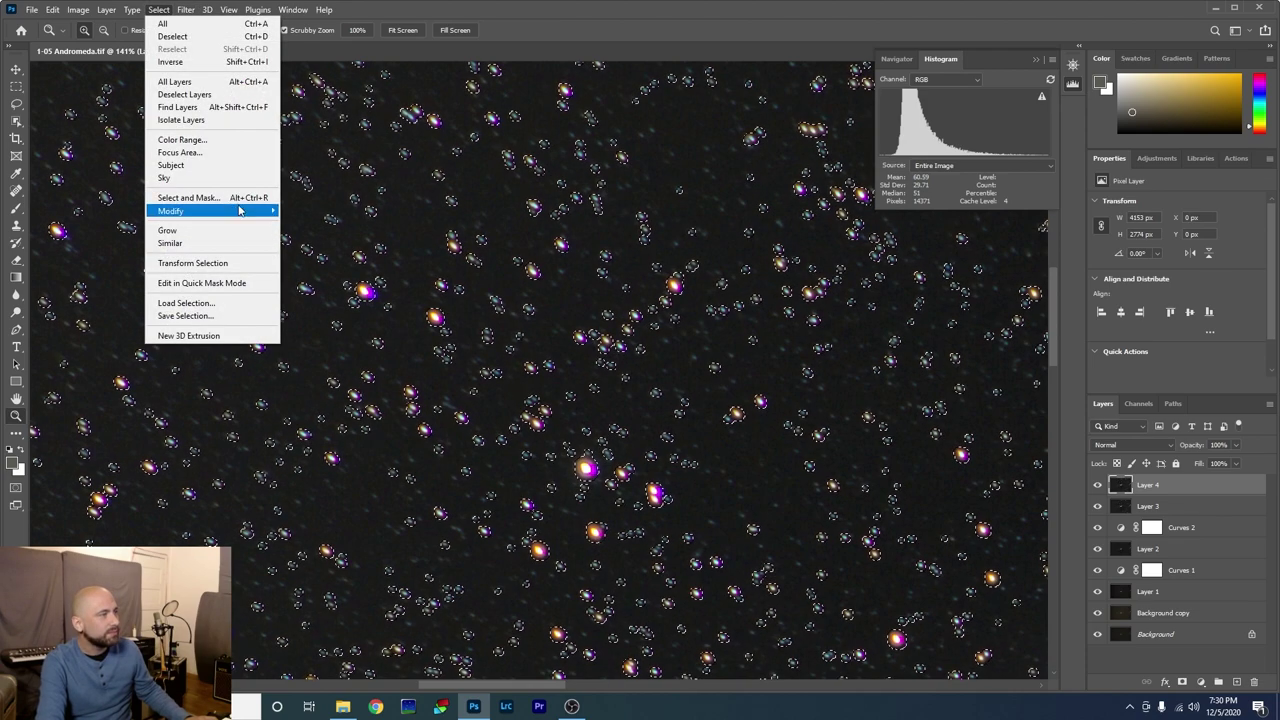
click(312, 264)
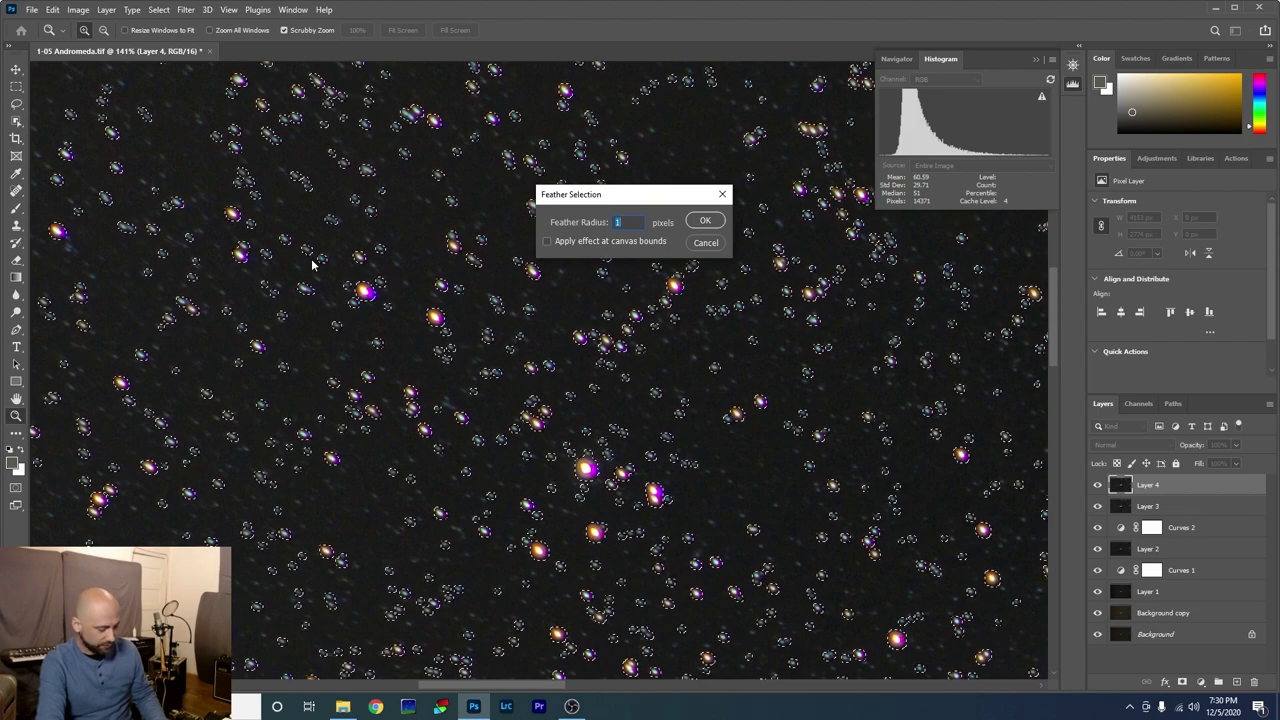
text(1)
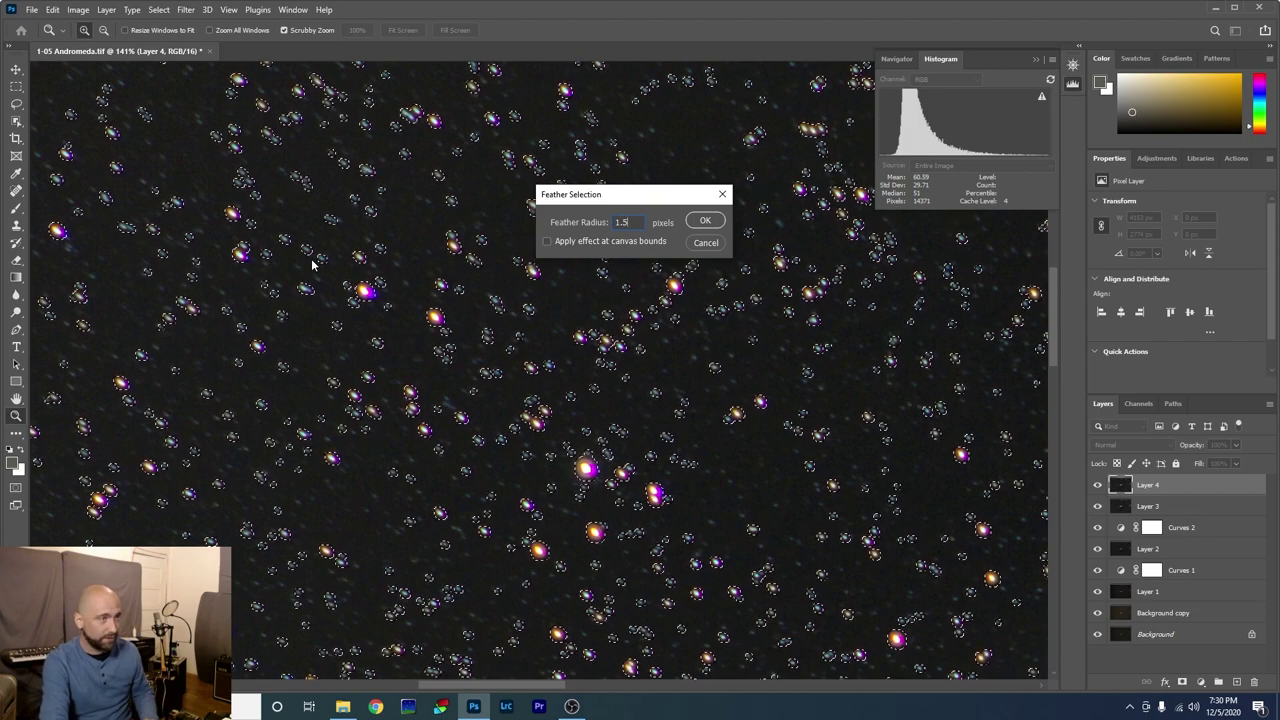
click(700, 223)
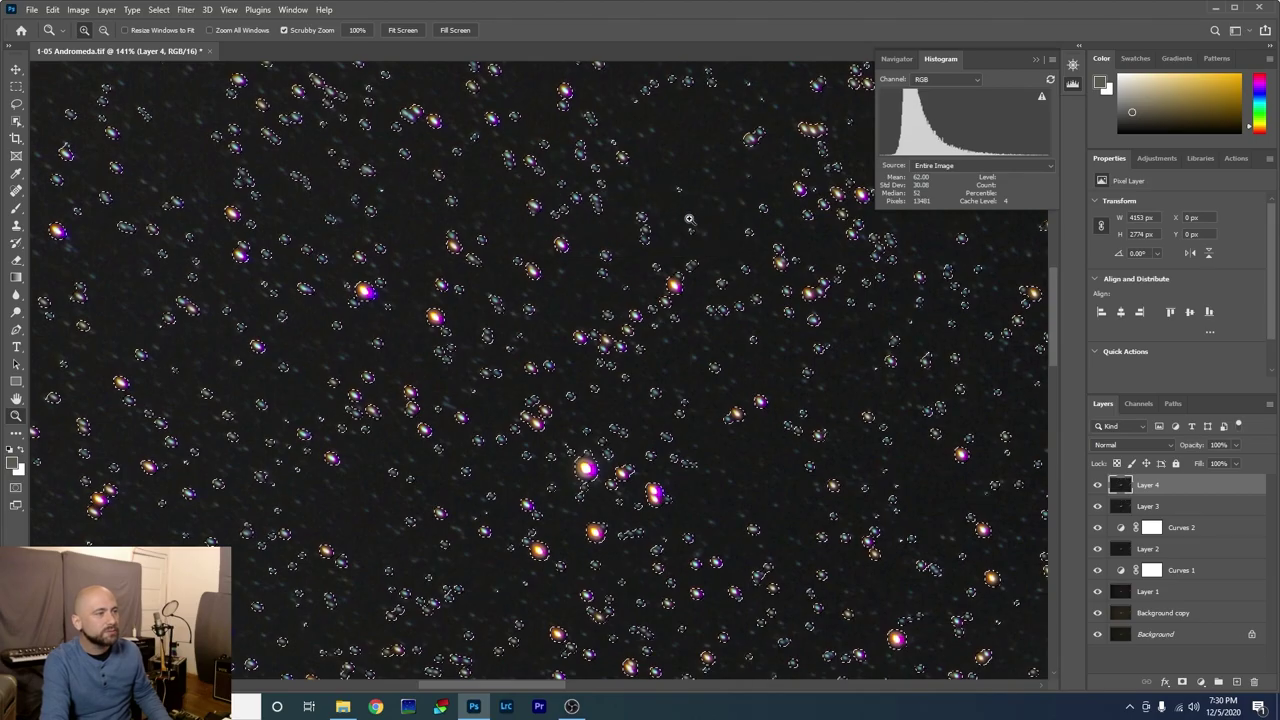
click(404, 30)
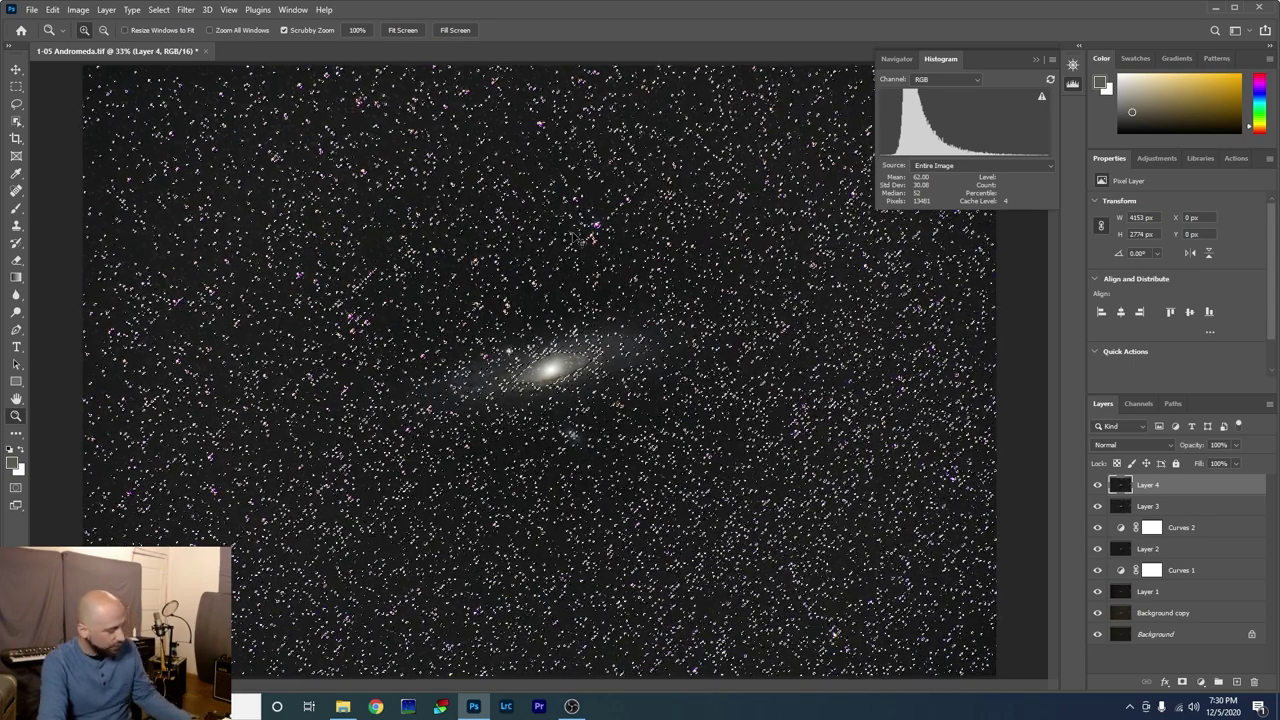
key(ctrl+d)
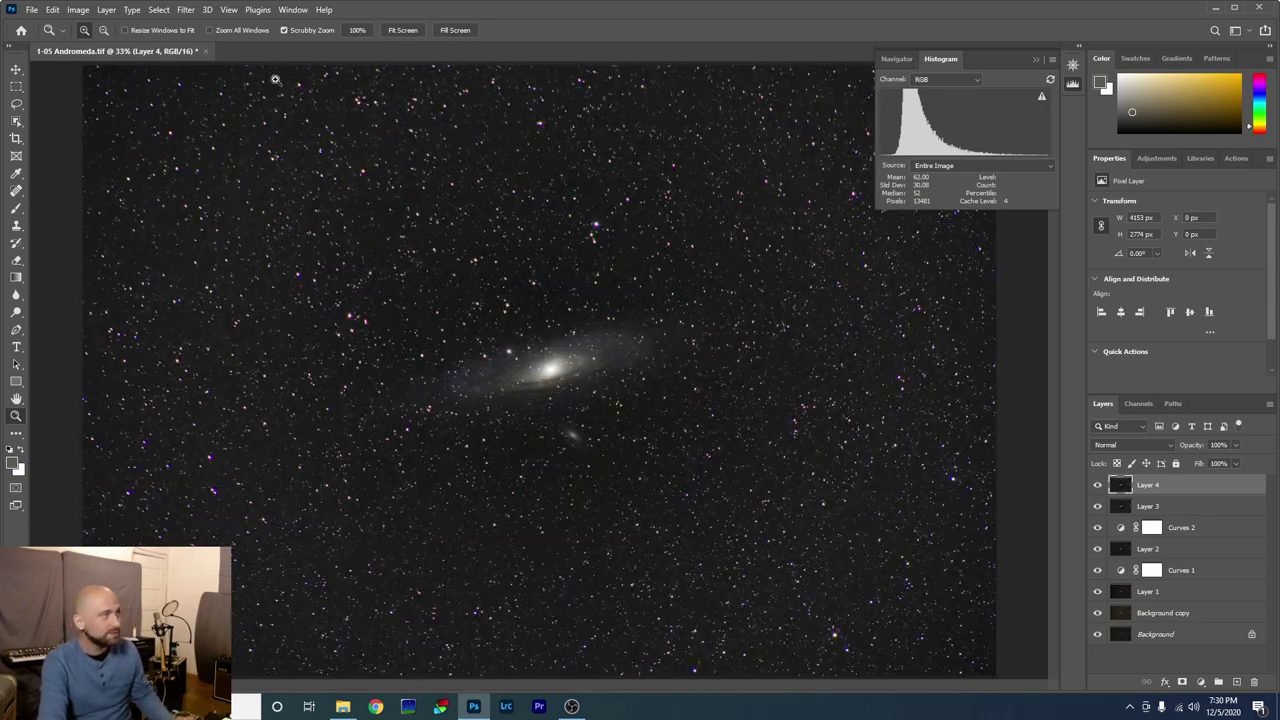
click(186, 10)
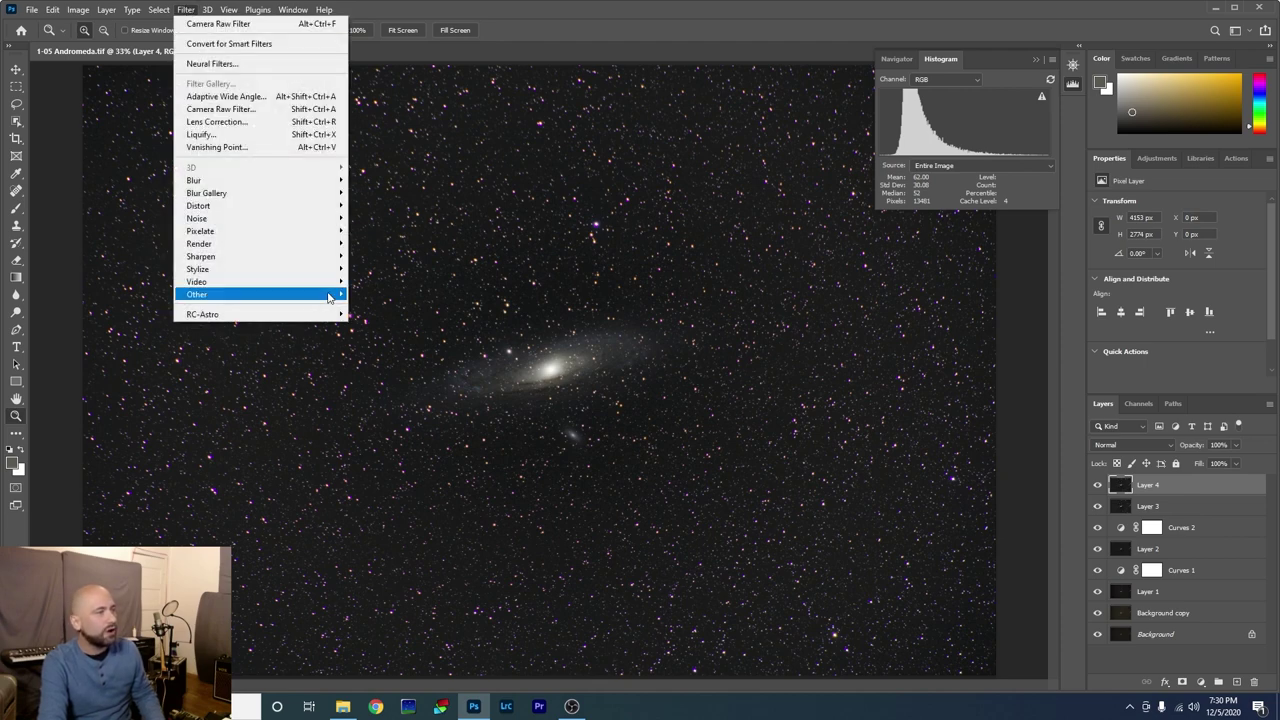
- Apply a Minimum filter, radius 0.9 pixels with Roundness, to the selected stars
mouse_move(330, 294)
click(380, 344)
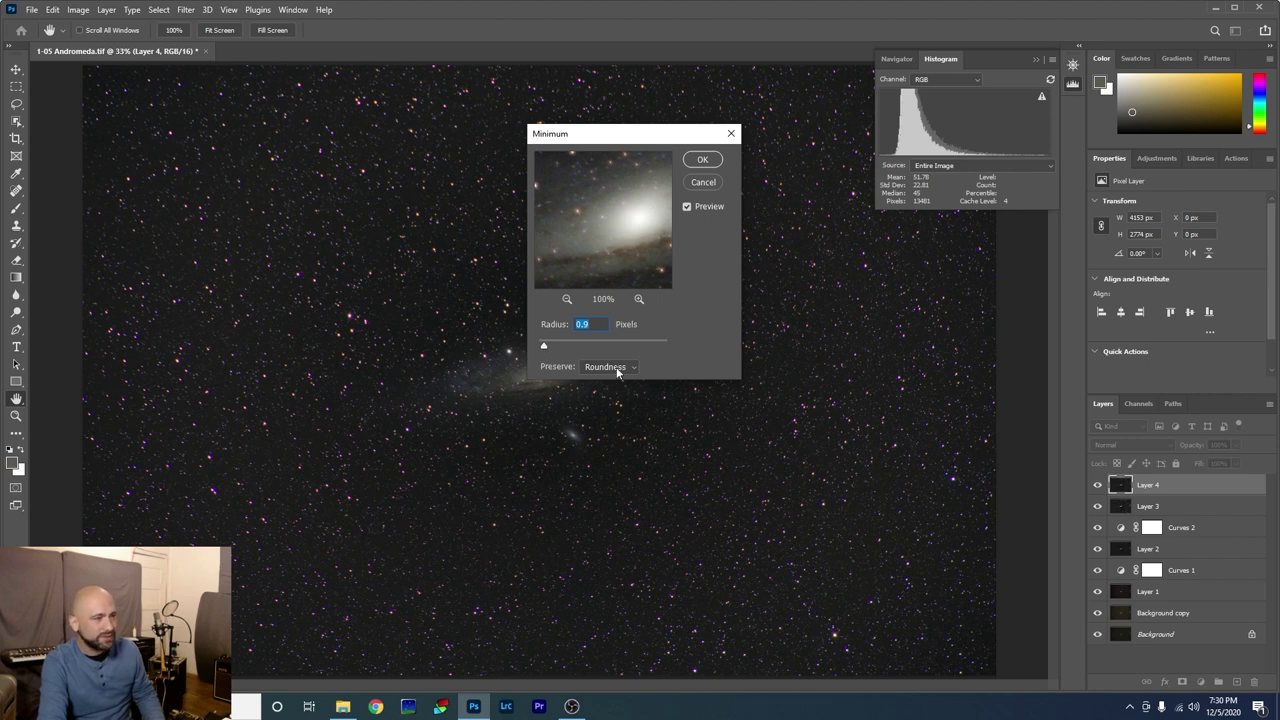
click(702, 161)
key(z)
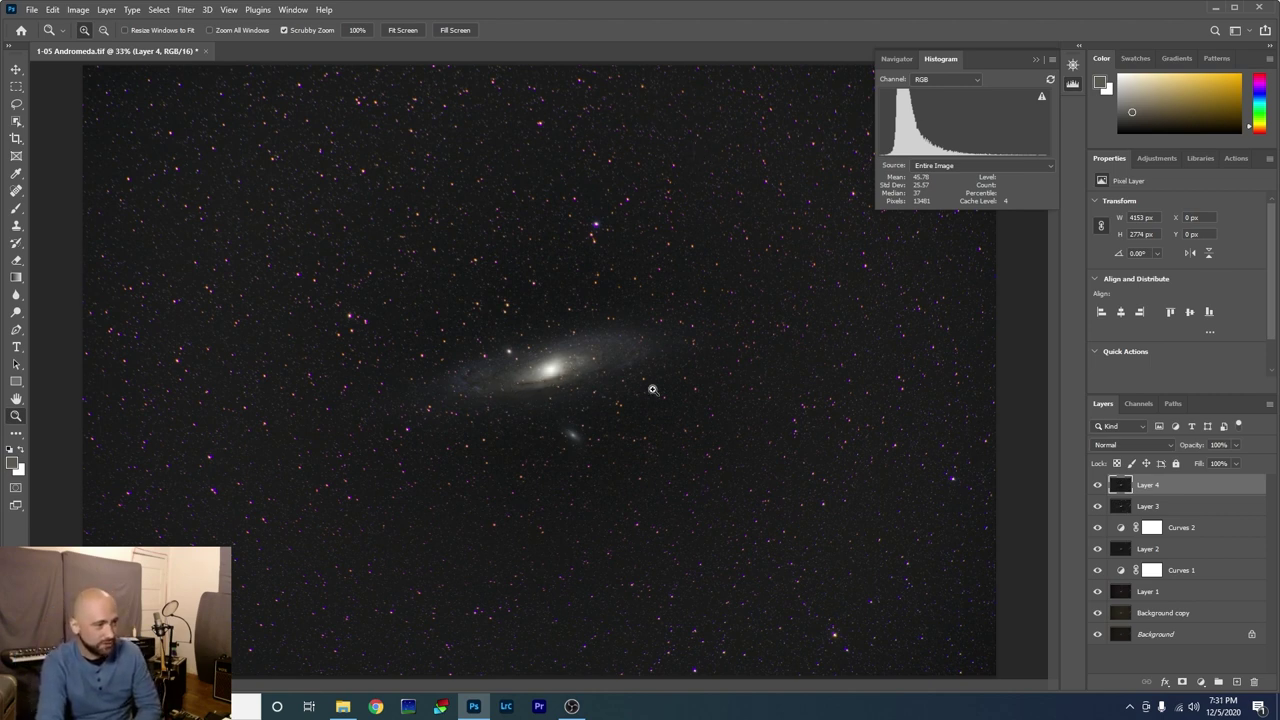
- Toggle Layer 4 off and on to compare, stamp into Layer 5, and zoom into the galaxy
click(1097, 485)
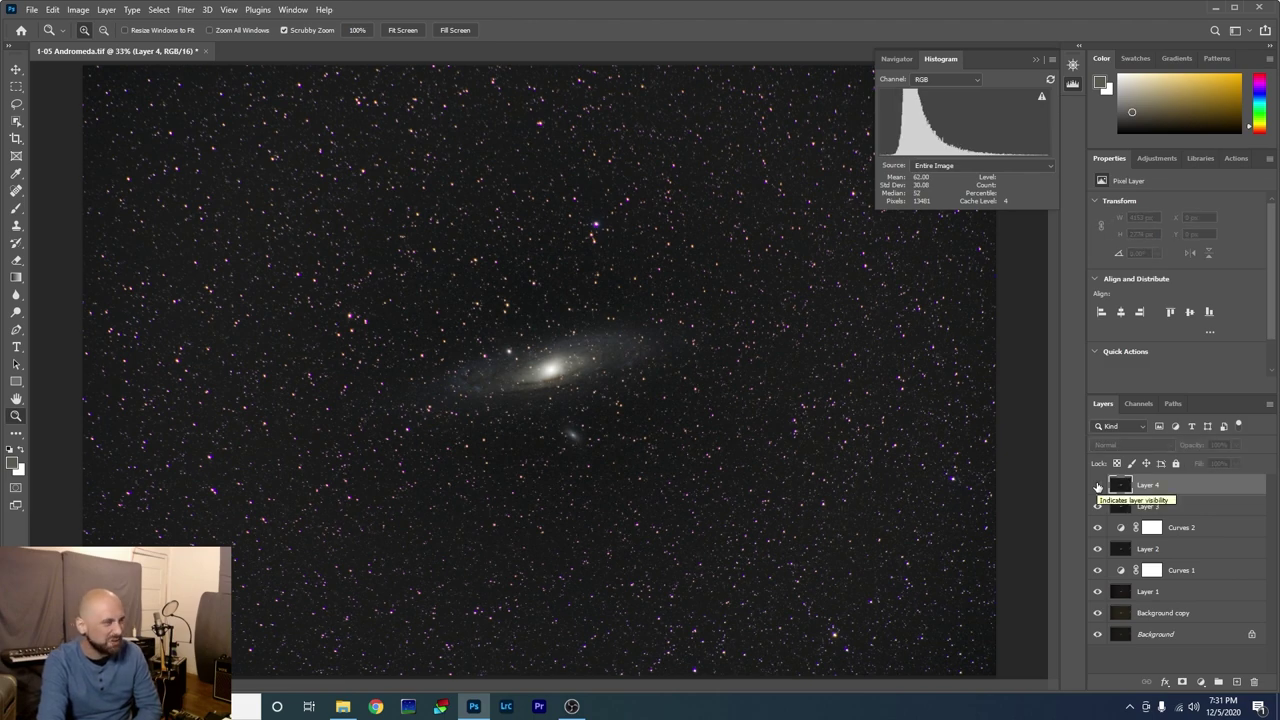
click(1097, 485)
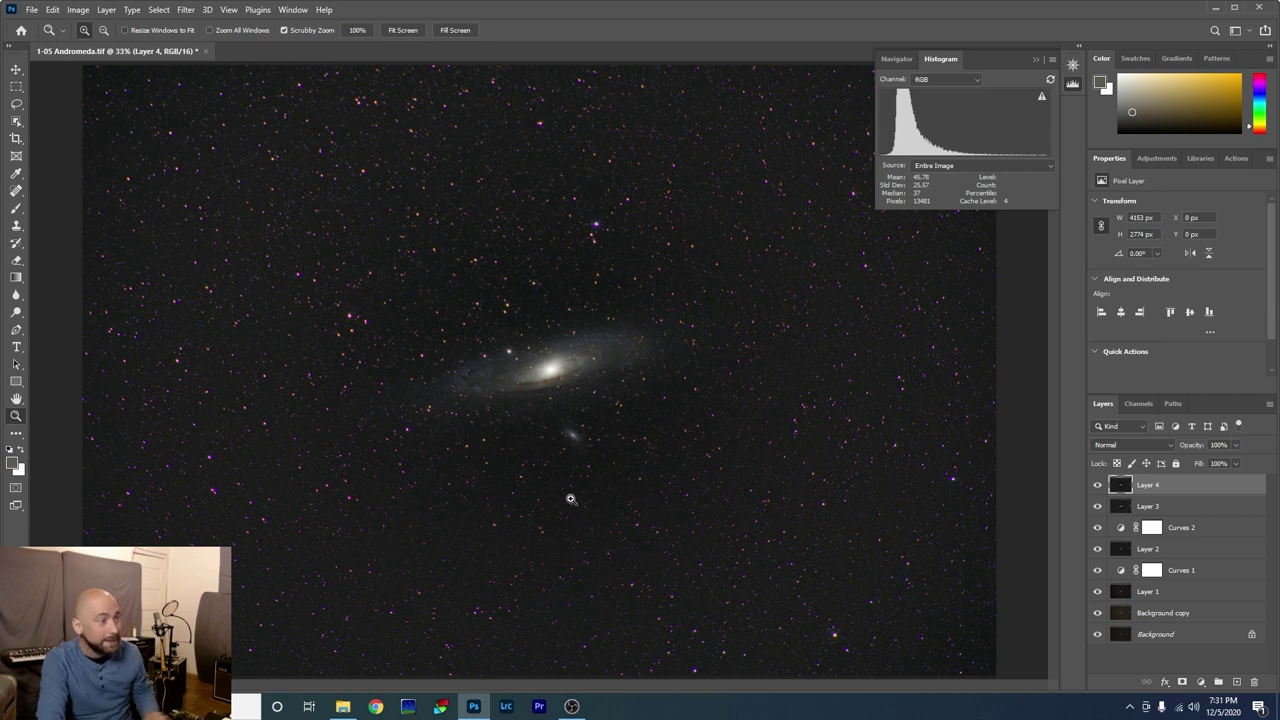
key(ctrl+shift+alt+e)
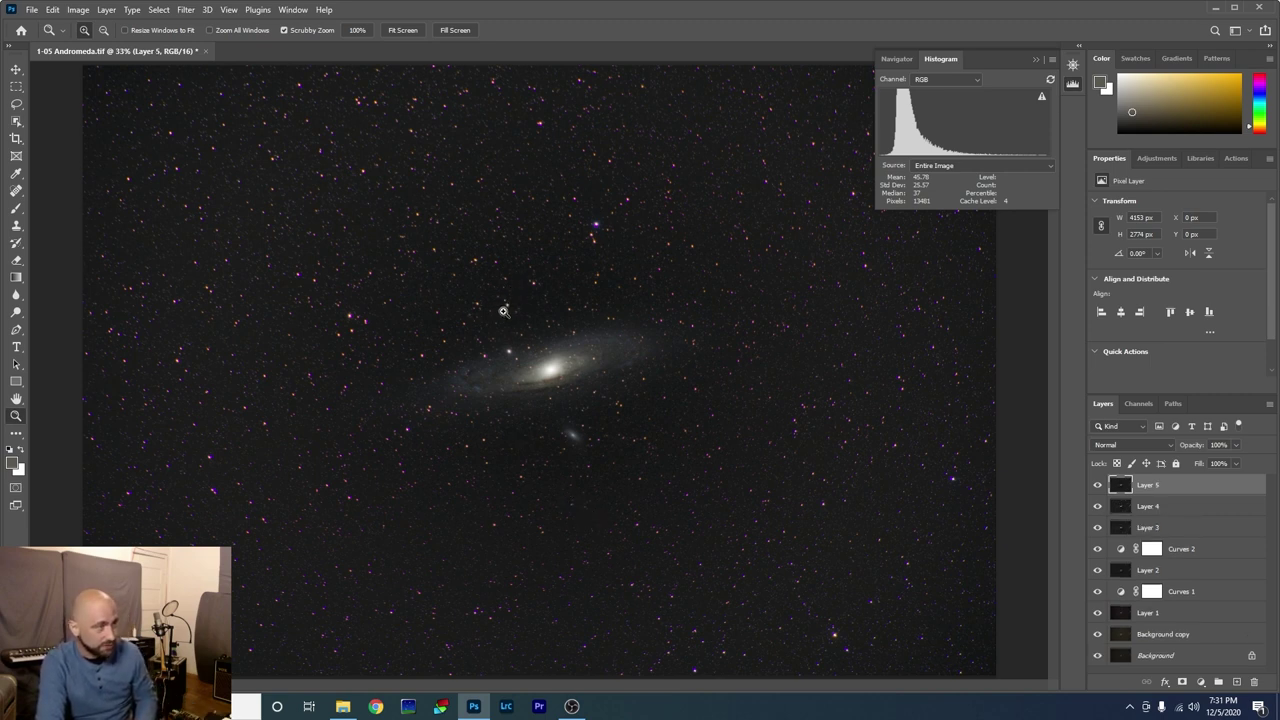
drag(502, 307, 563, 314)
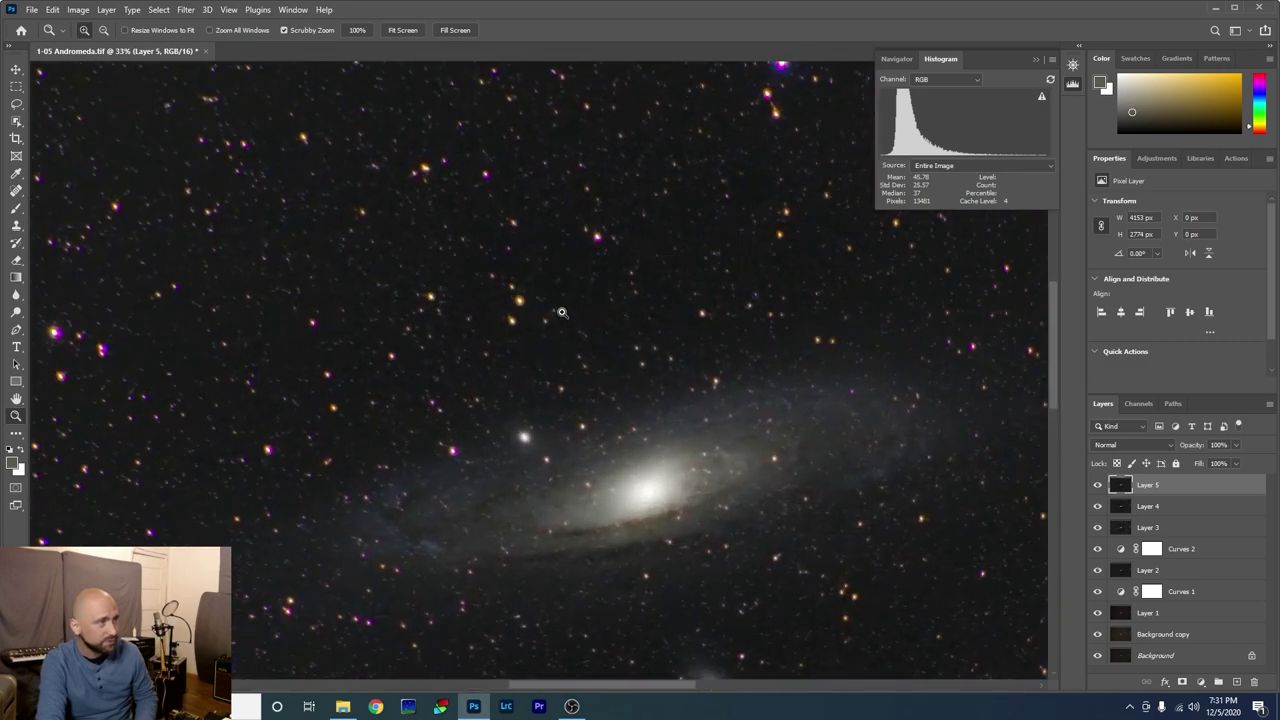
click(180, 12)
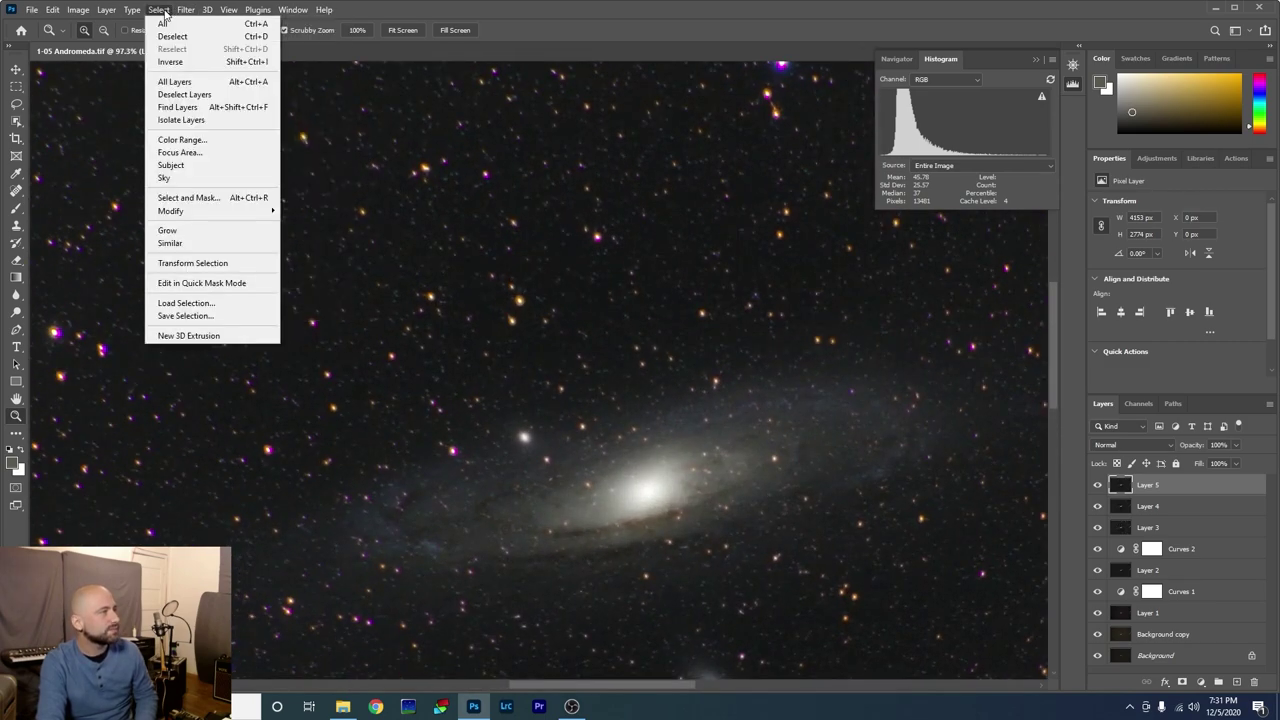
- Use Color Range with Sampled Colors on an orange star at Fuzziness 96 to select the stars
click(205, 140)
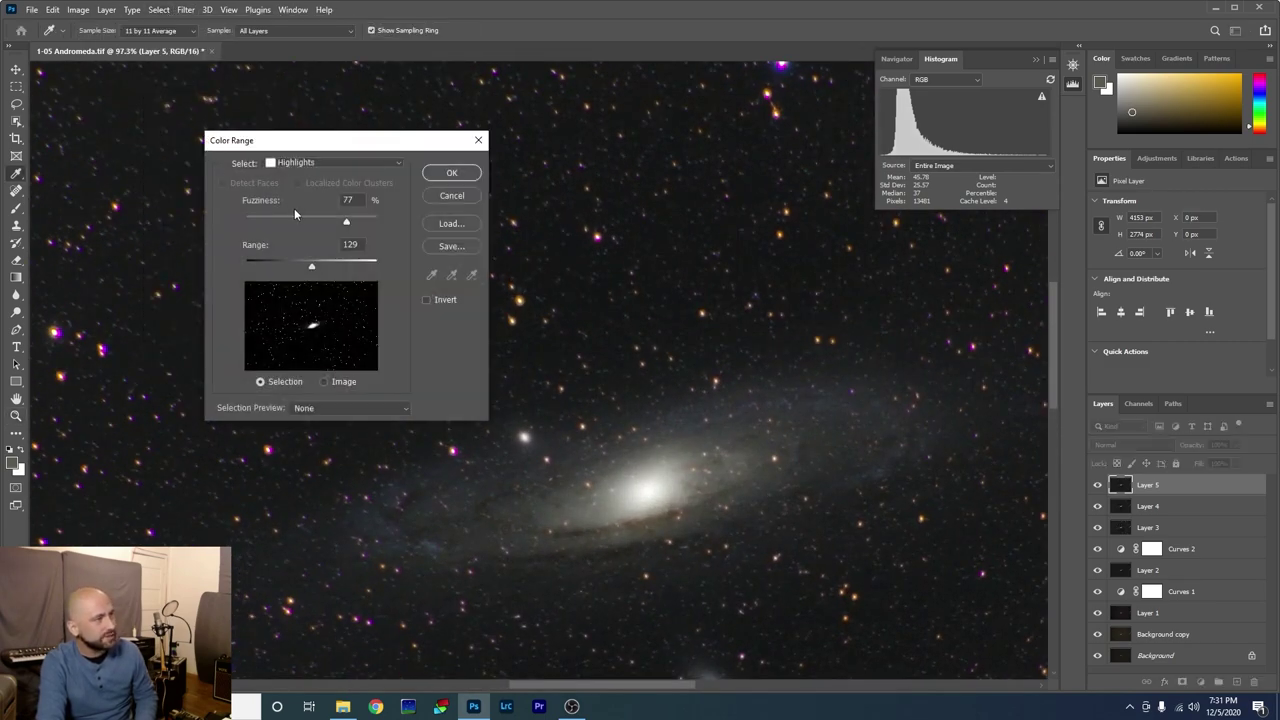
click(343, 164)
click(312, 100)
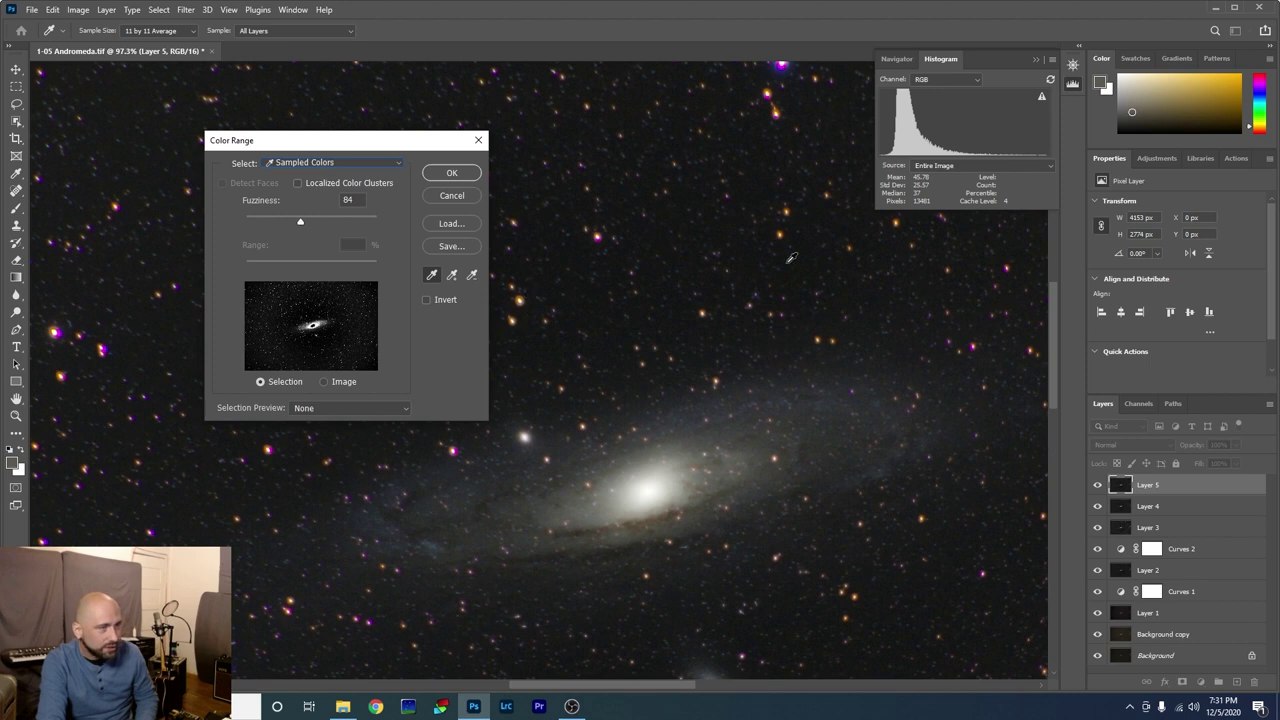
click(782, 231)
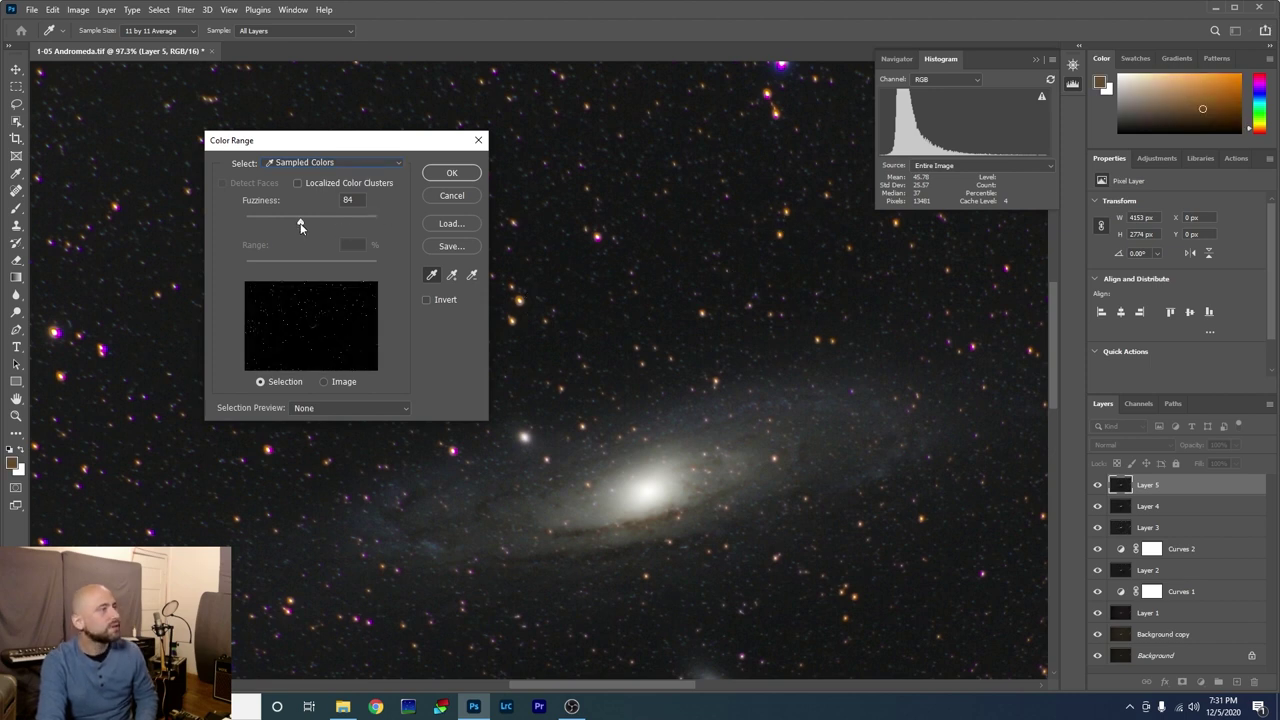
mouse_move(320, 221)
mouse_down()
mouse_move(334, 220)
mouse_move(309, 223)
mouse_up()
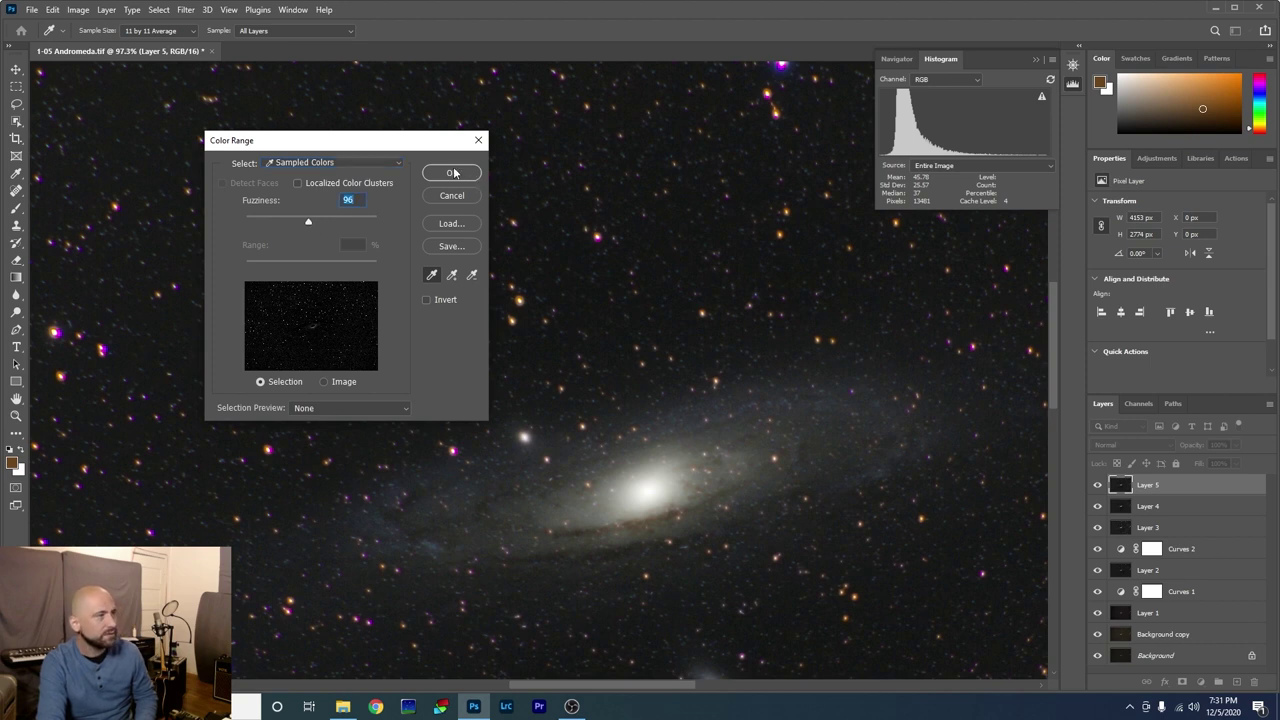
click(452, 174)
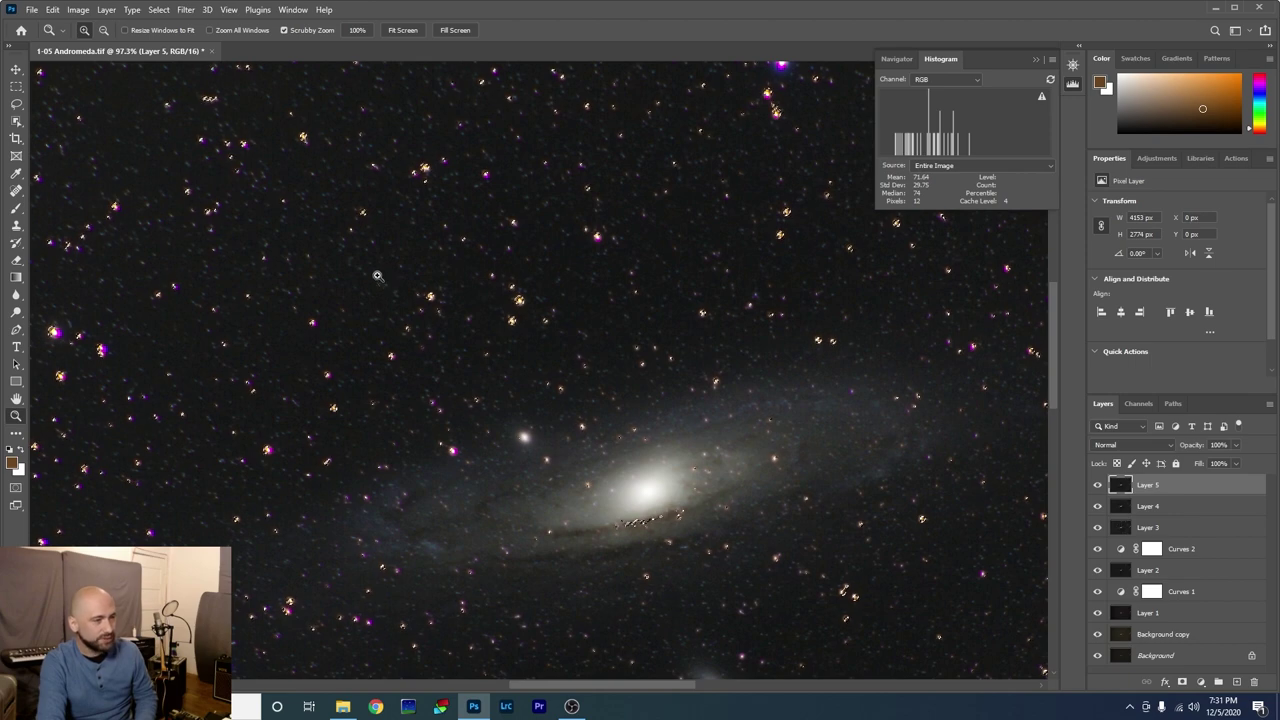
- Expand the star selection outward by 2 pixels
click(159, 10)
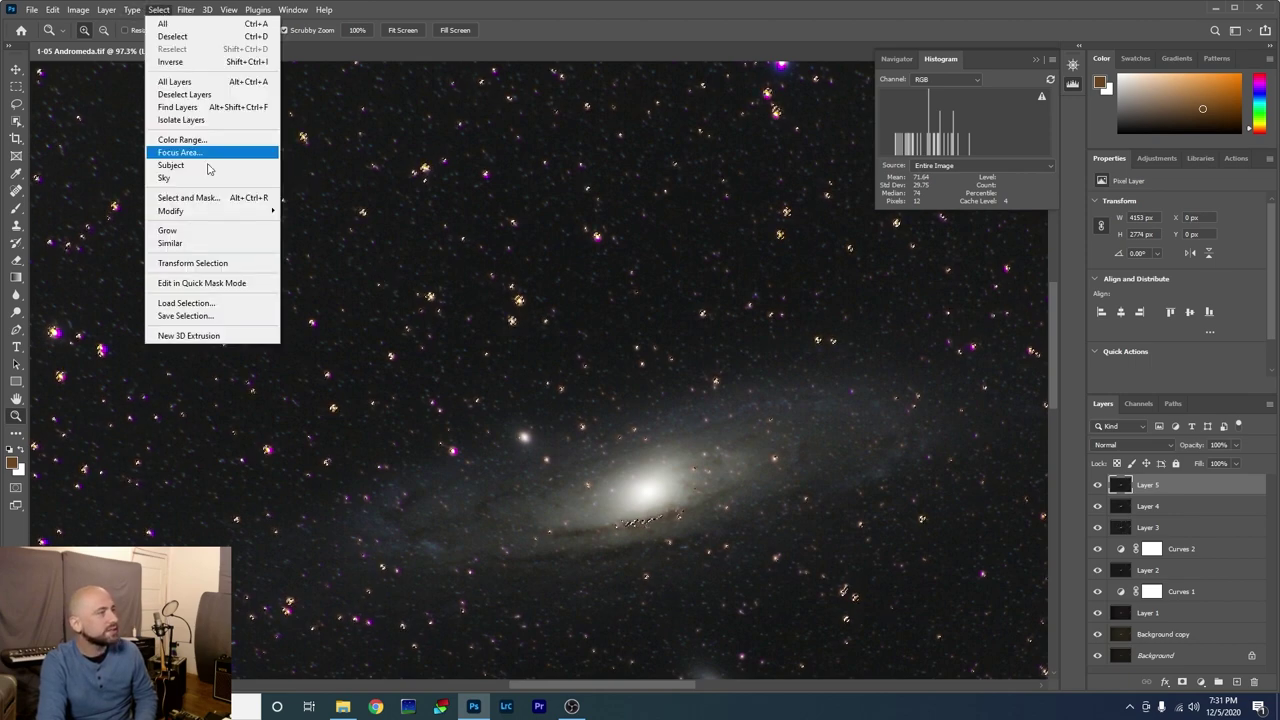
mouse_move(243, 210)
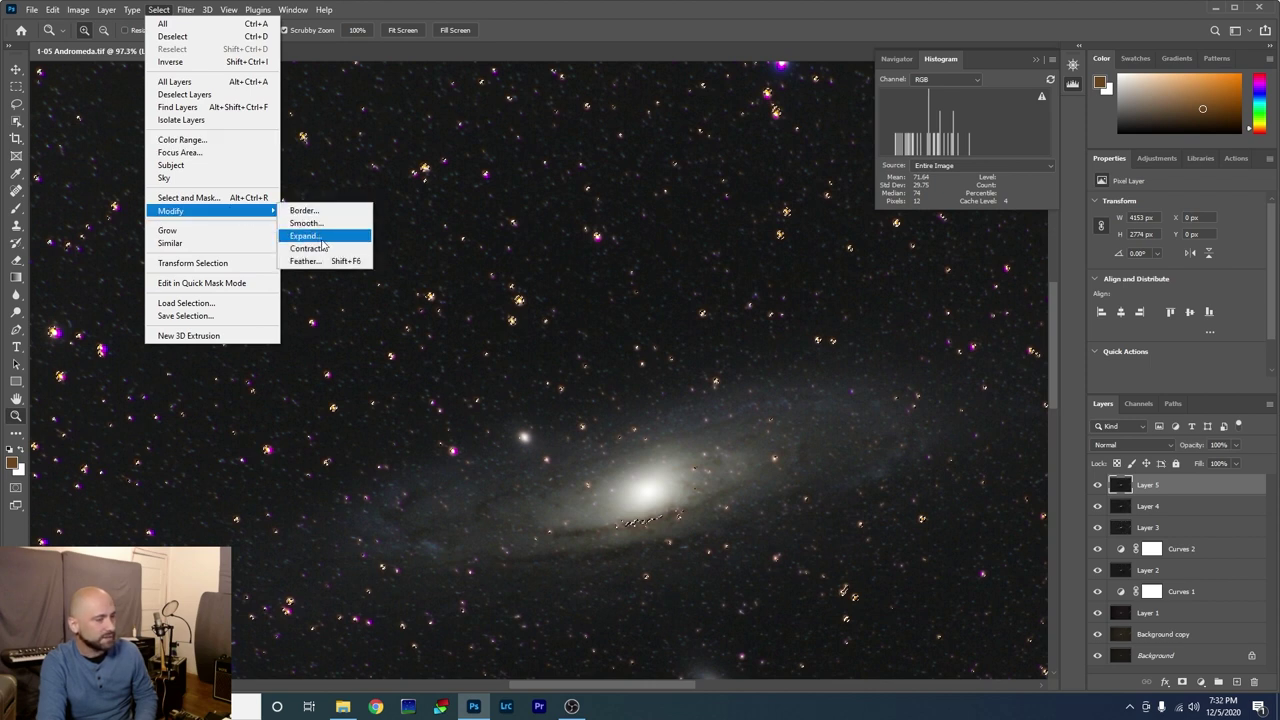
click(321, 238)
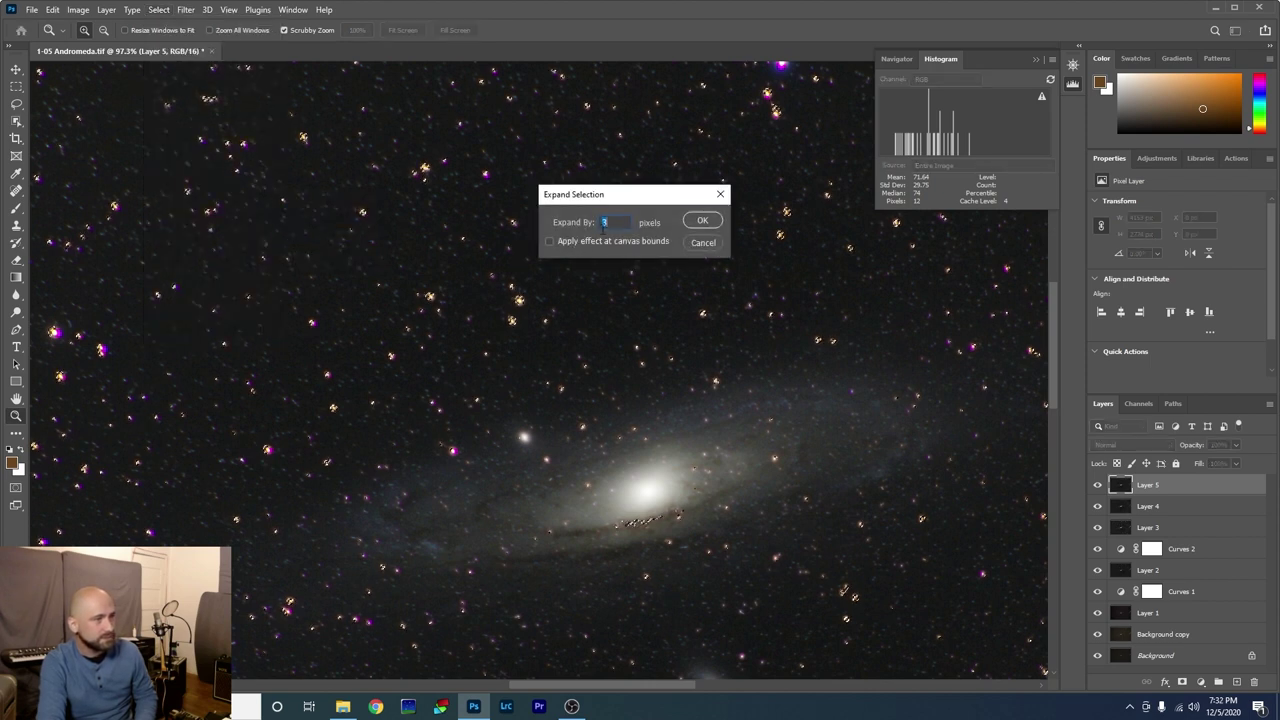
text(2)
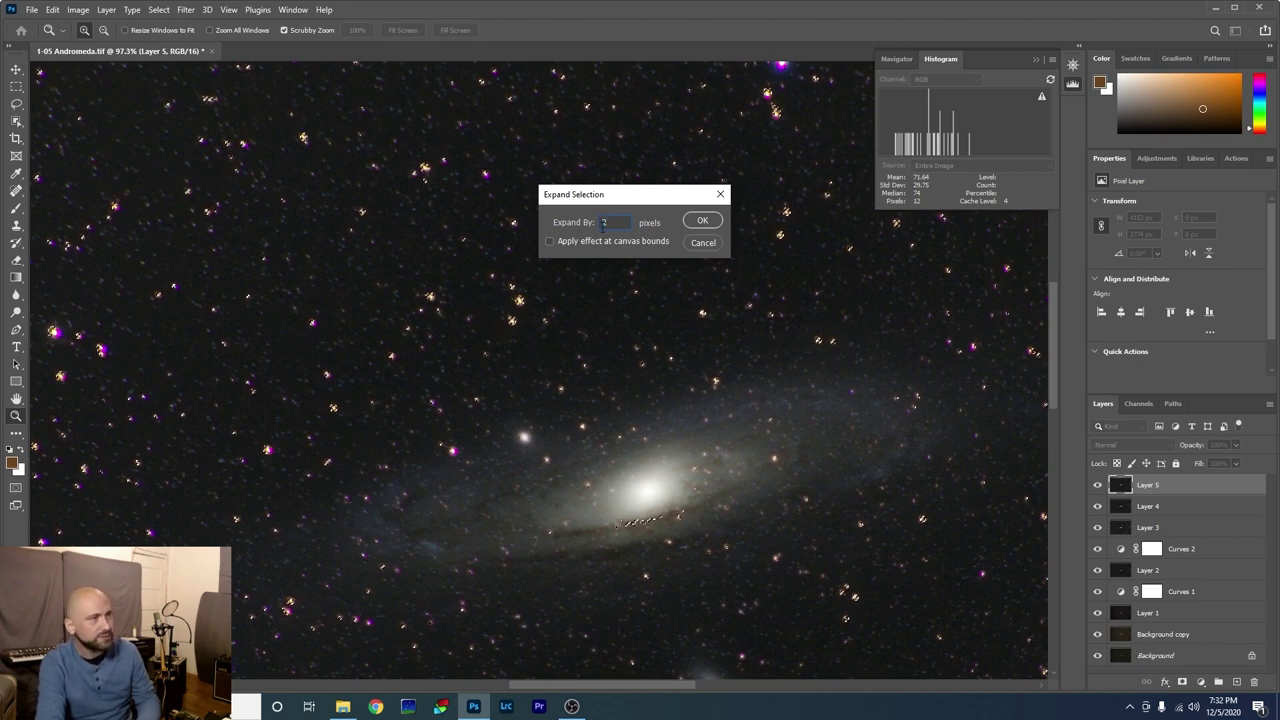
click(705, 220)
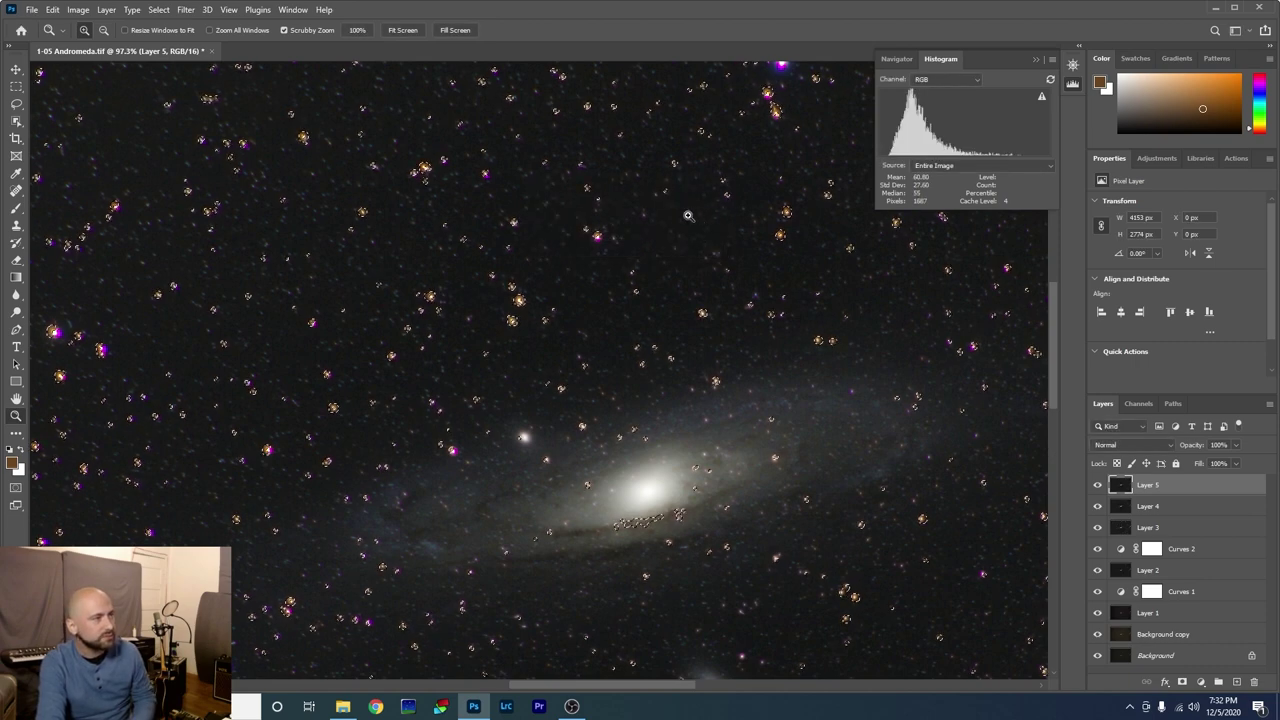
- Feather the star selection by 1 pixel and fit the whole image on screen
click(158, 9)
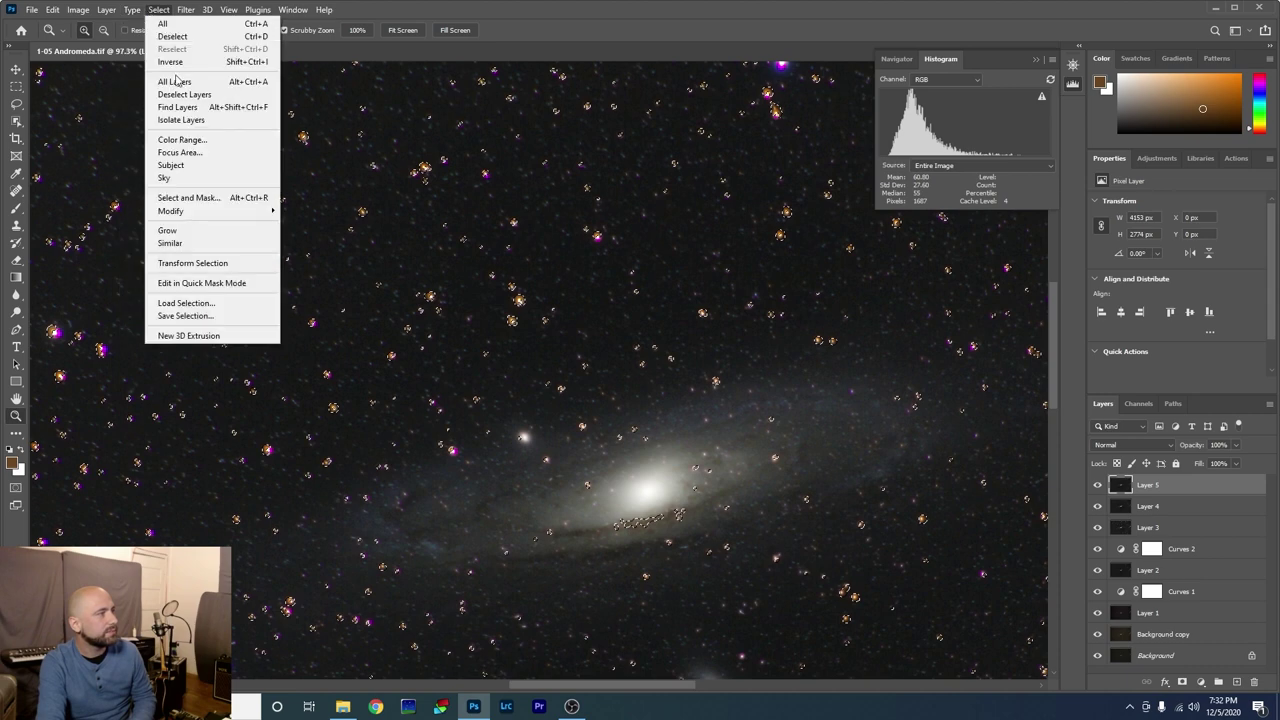
mouse_move(236, 211)
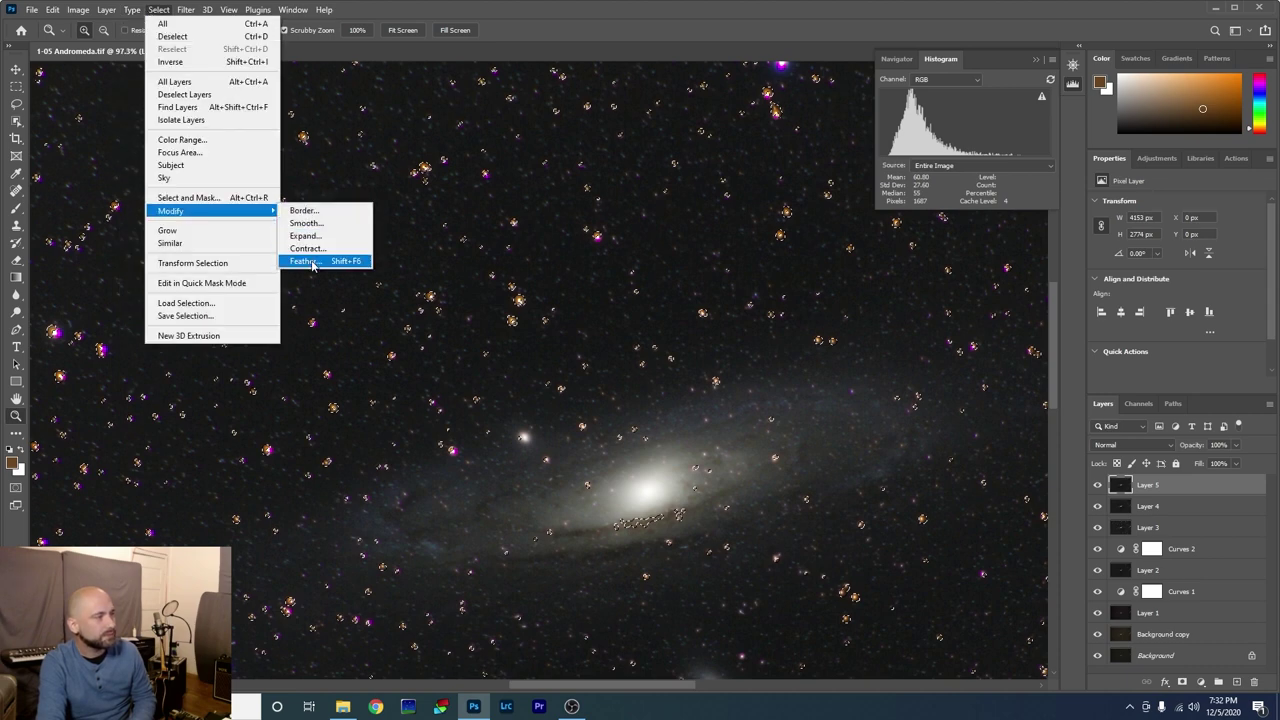
click(318, 262)
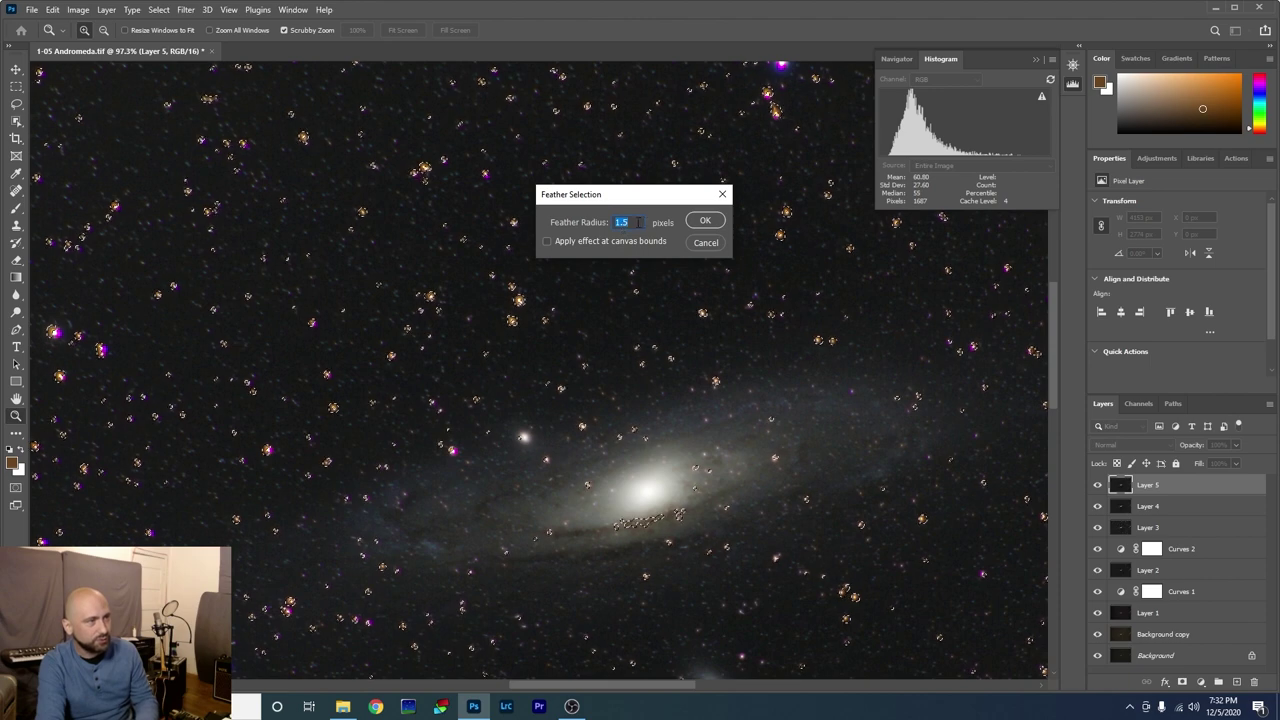
text(1)
click(704, 220)
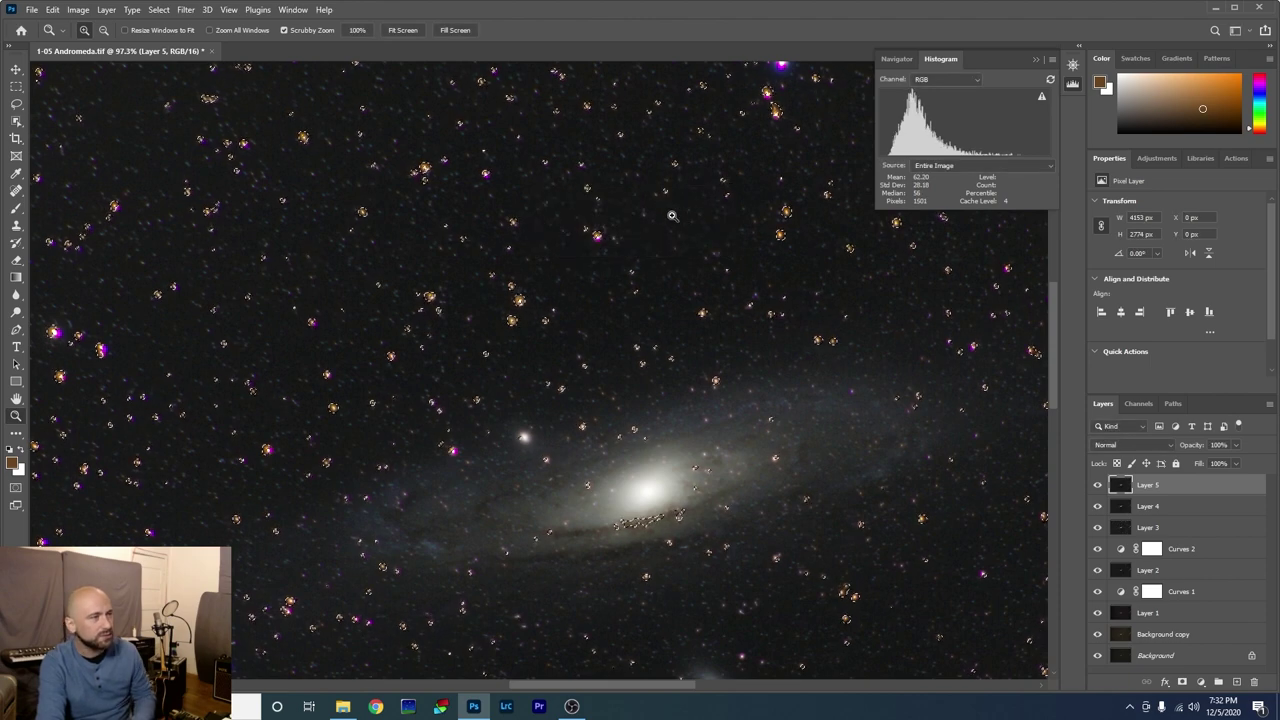
click(405, 30)
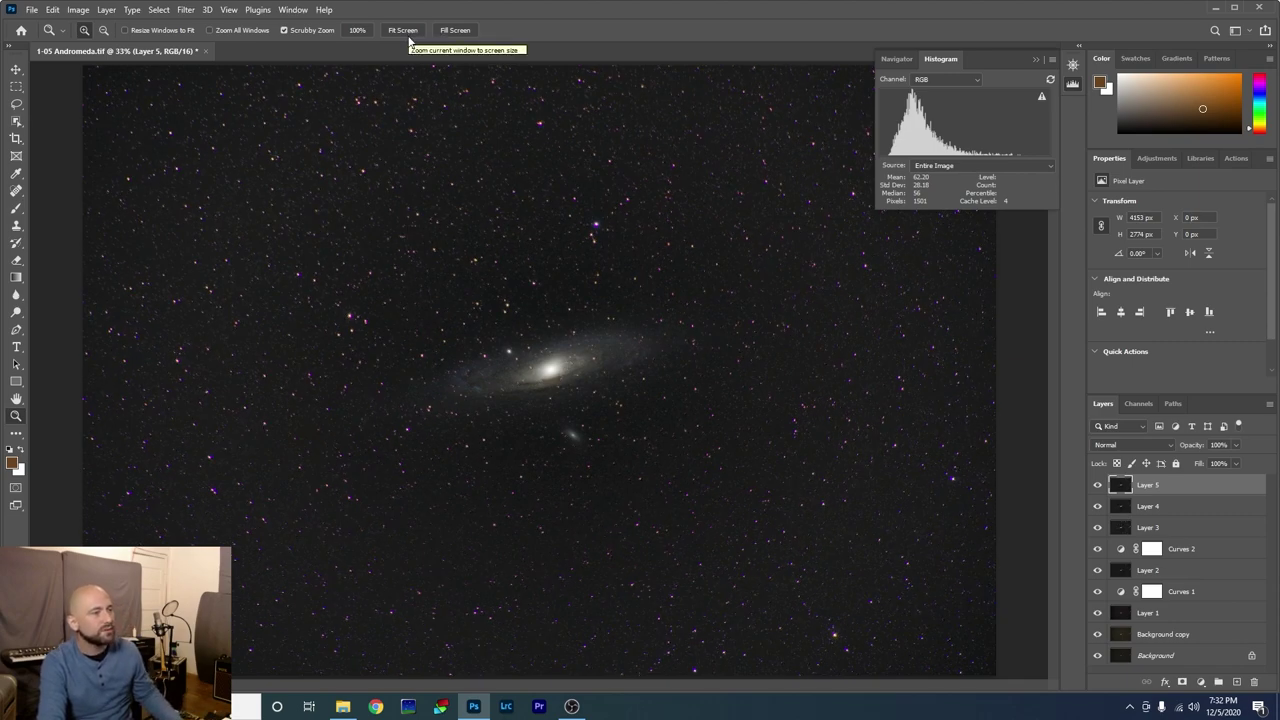
- Add a star-masked Vibrance layer at Vibrance -45, Saturation -40, then stamp visible into Layer 6
click(107, 10)
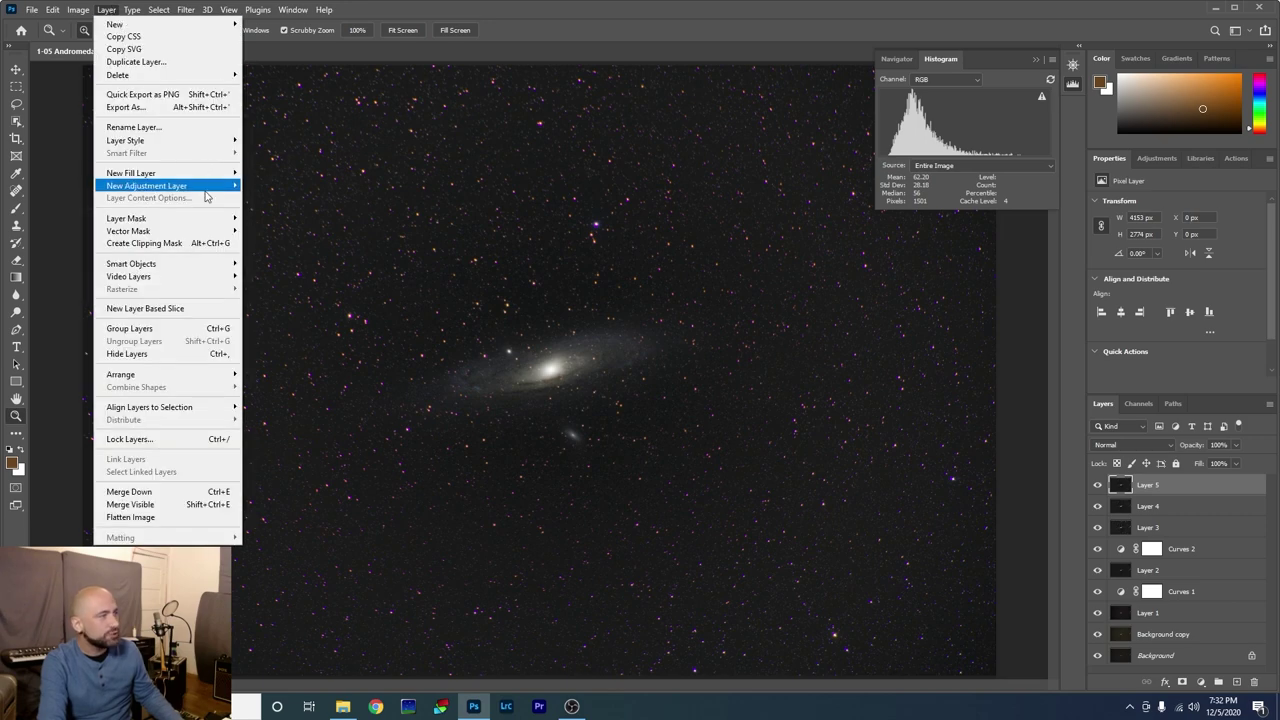
mouse_move(210, 188)
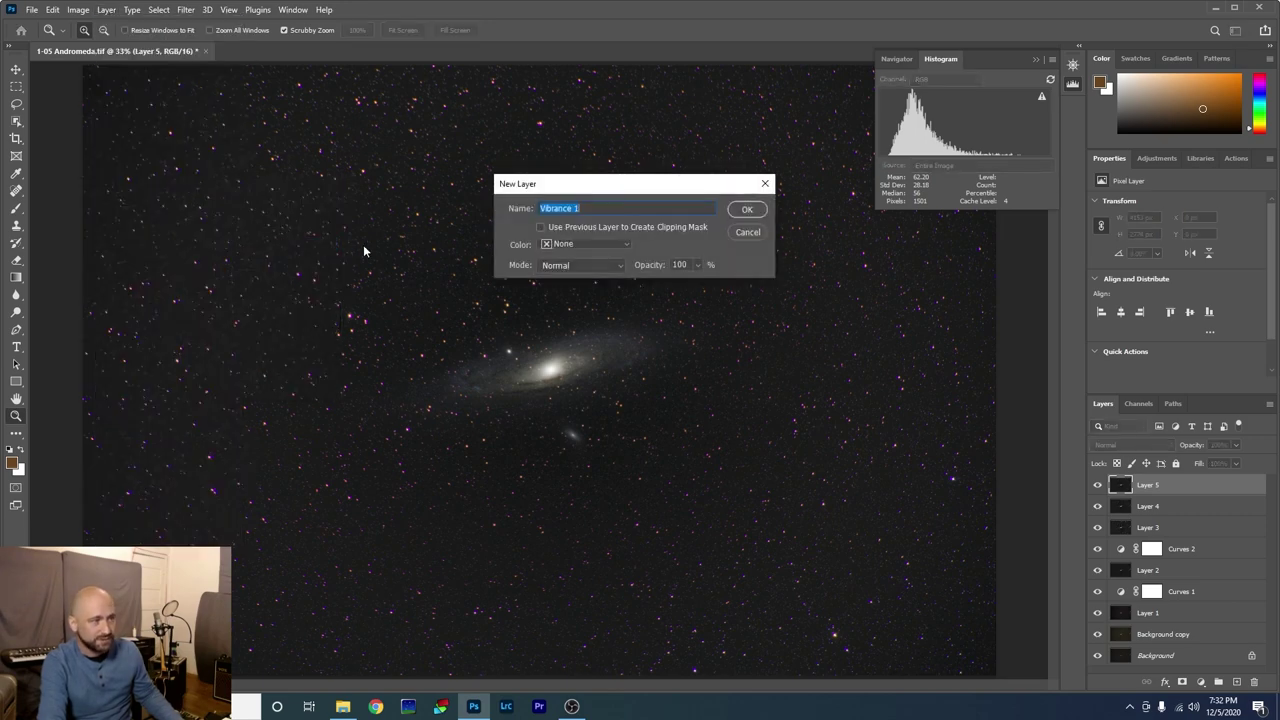
click(746, 210)
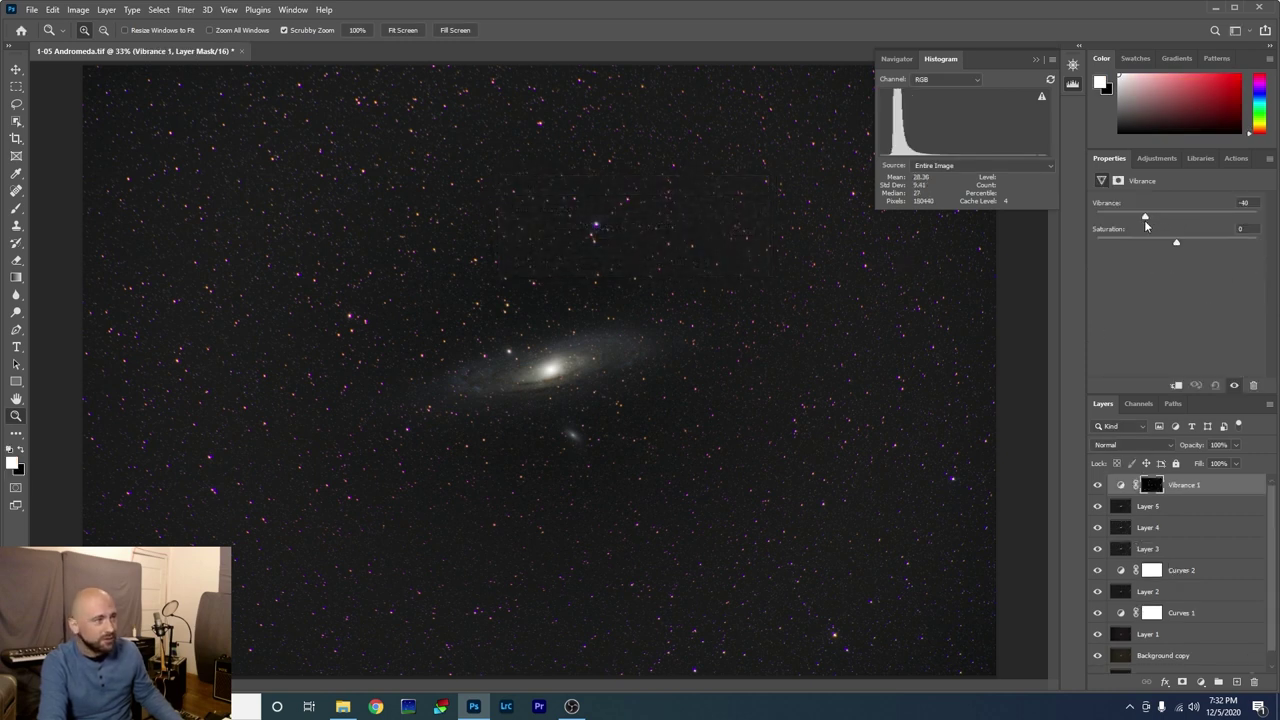
drag(1145, 222, 1143, 222)
drag(1136, 246, 1139, 245)
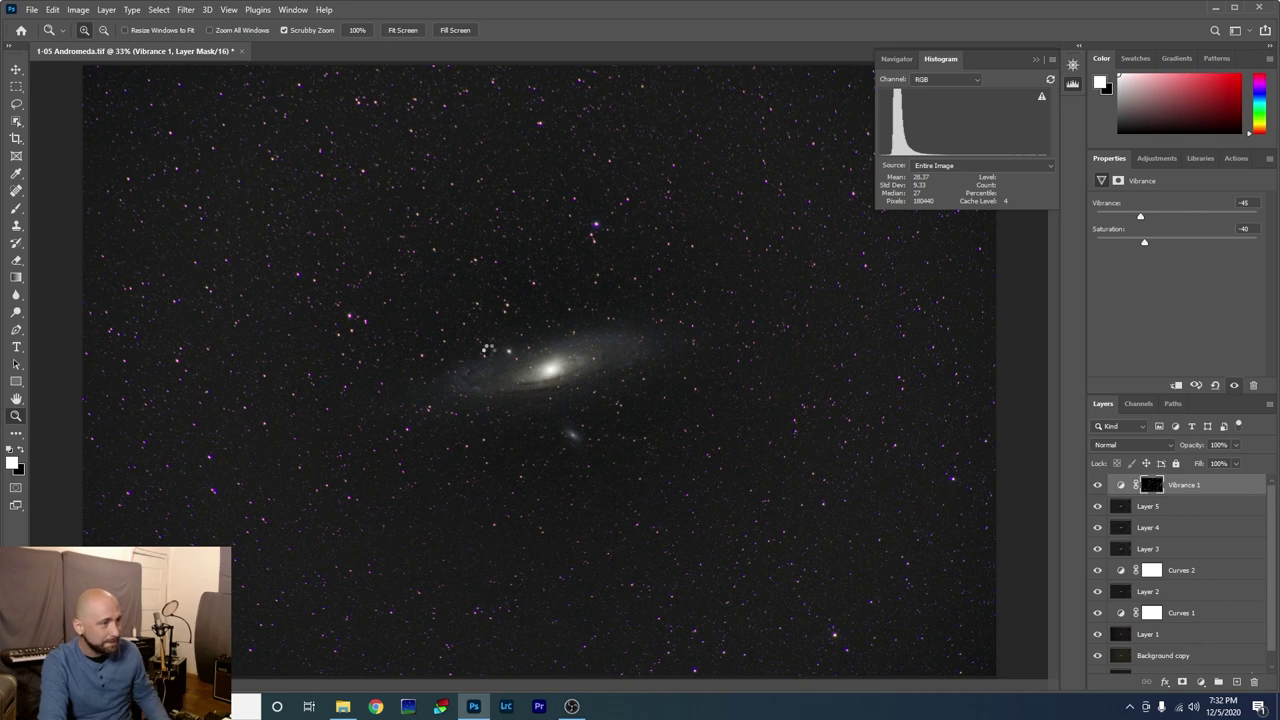
key(ctrl+alt+shift+e)
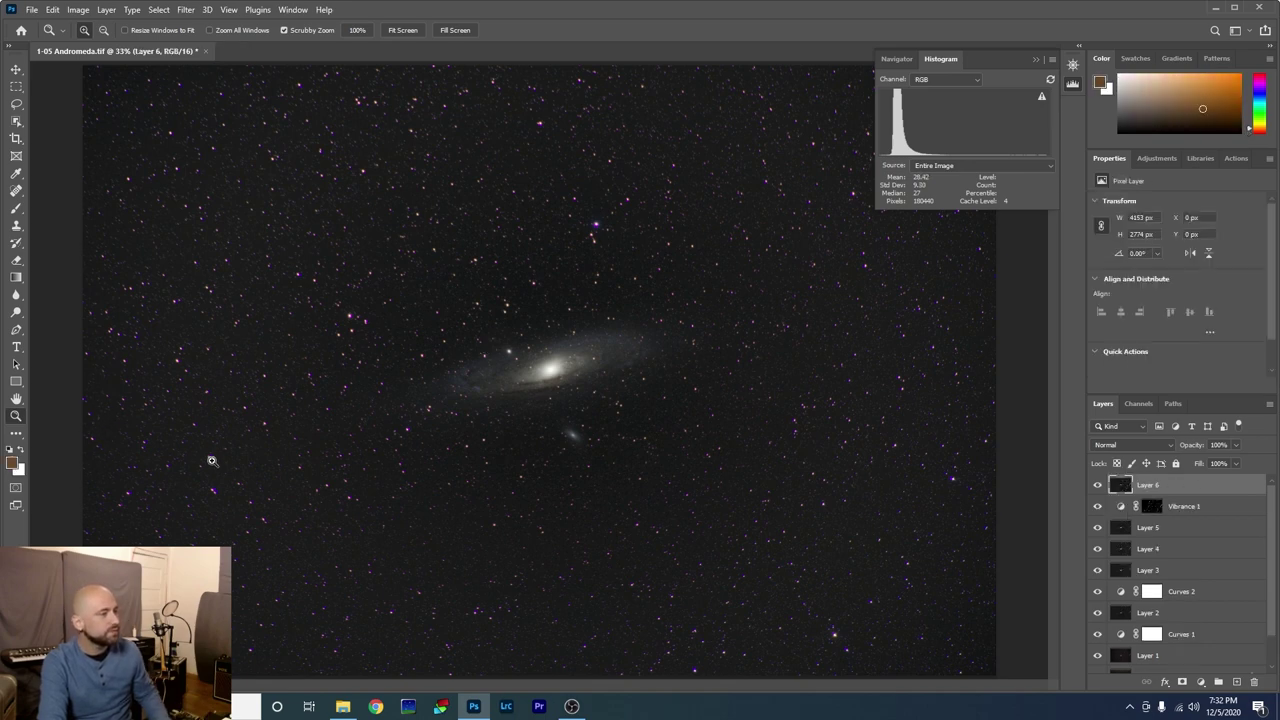
- Select the purple stars with Color Range sampled from a star at Fuzziness 200
drag(213, 462, 286, 463)
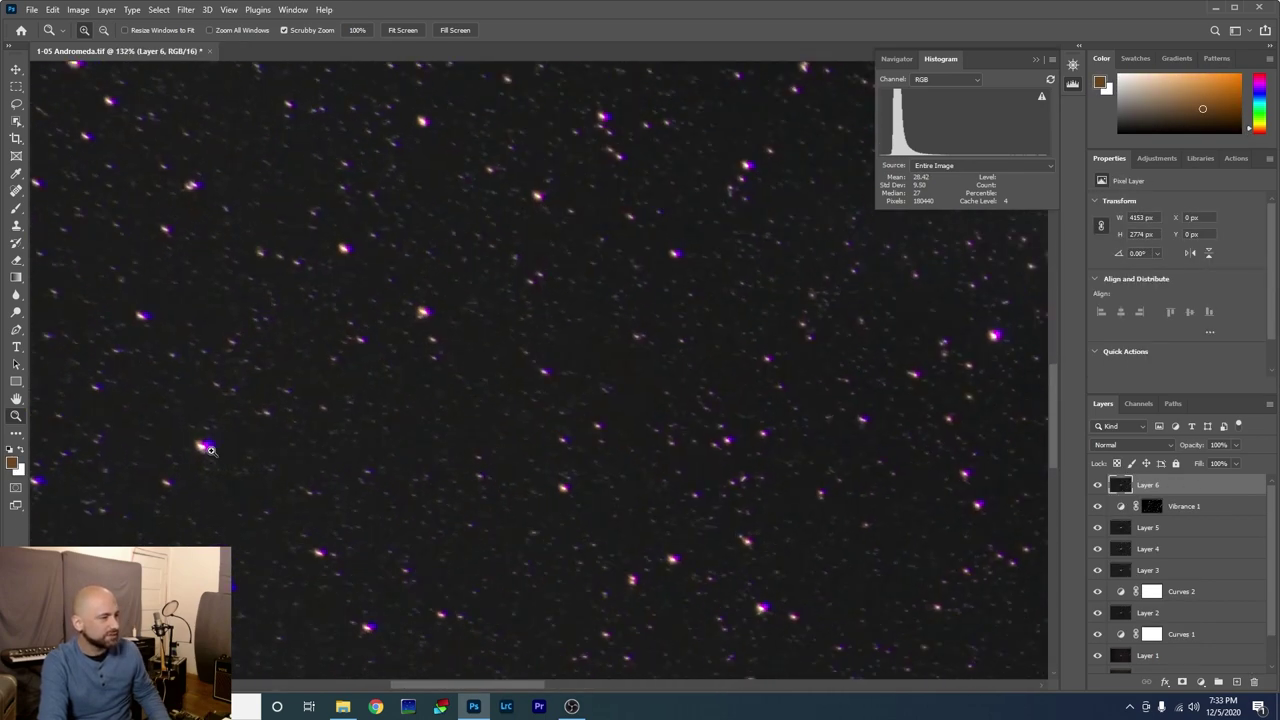
click(161, 12)
click(217, 142)
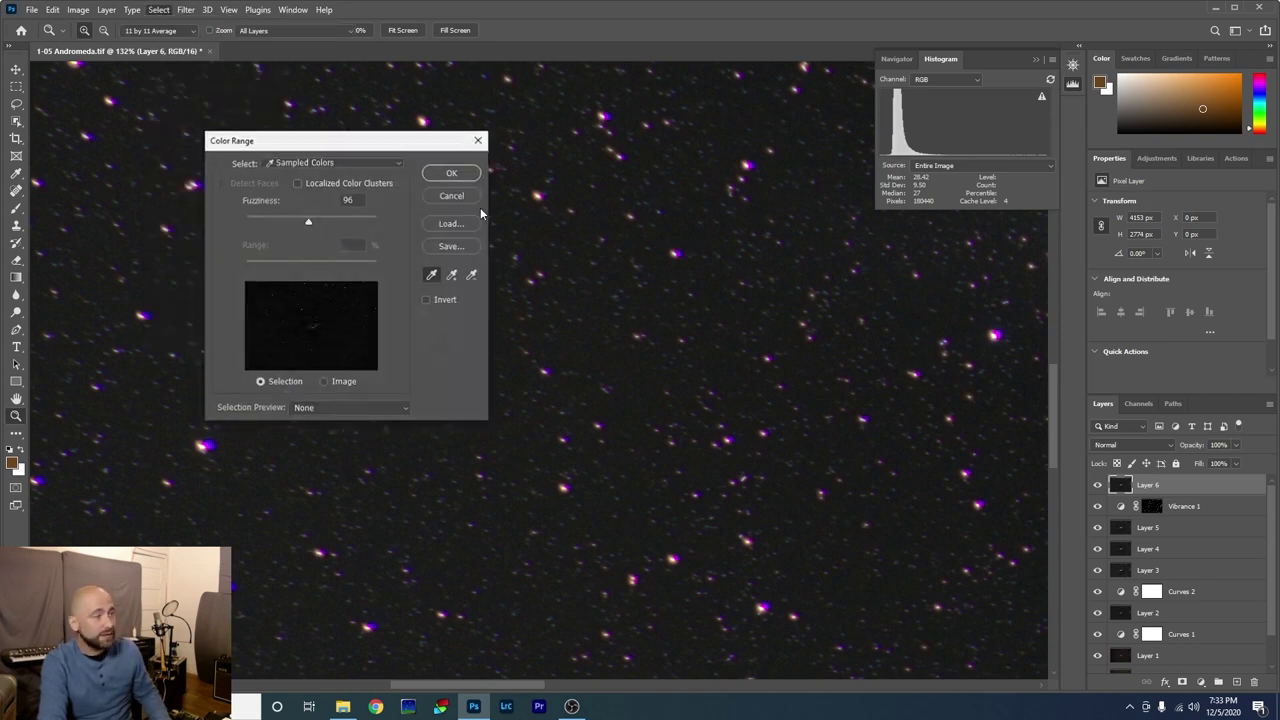
click(215, 437)
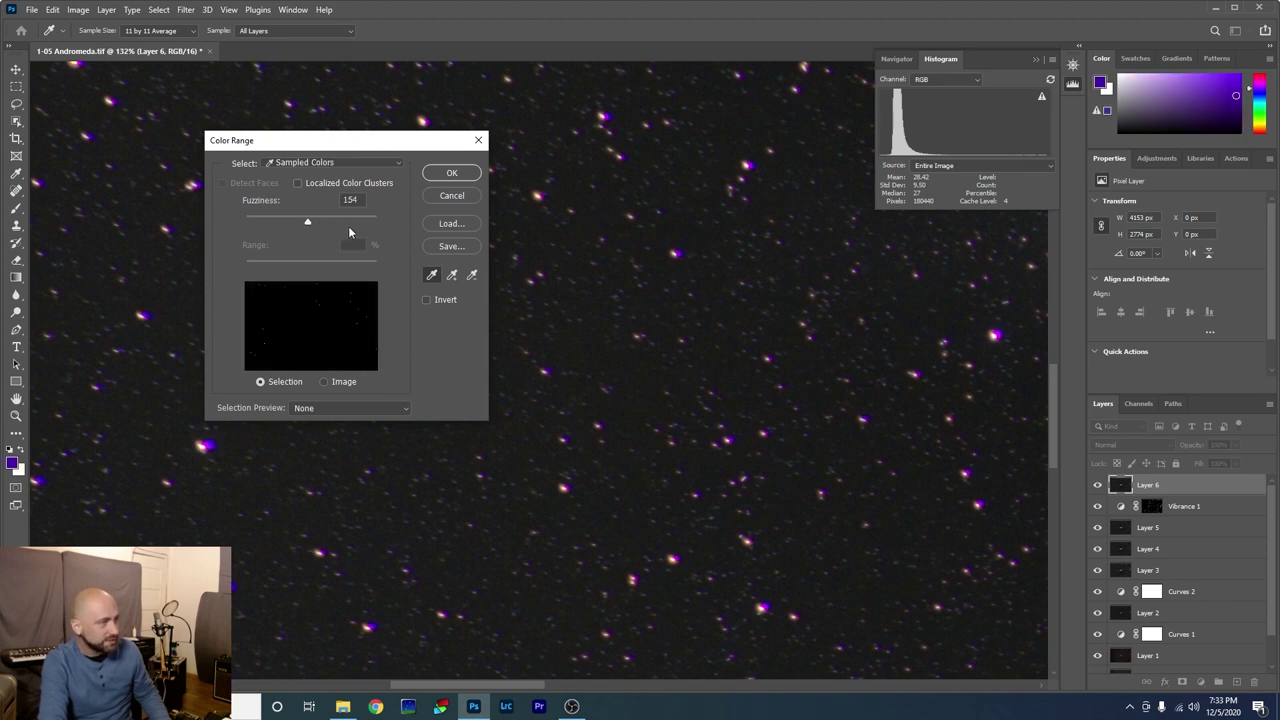
drag(352, 229, 362, 228)
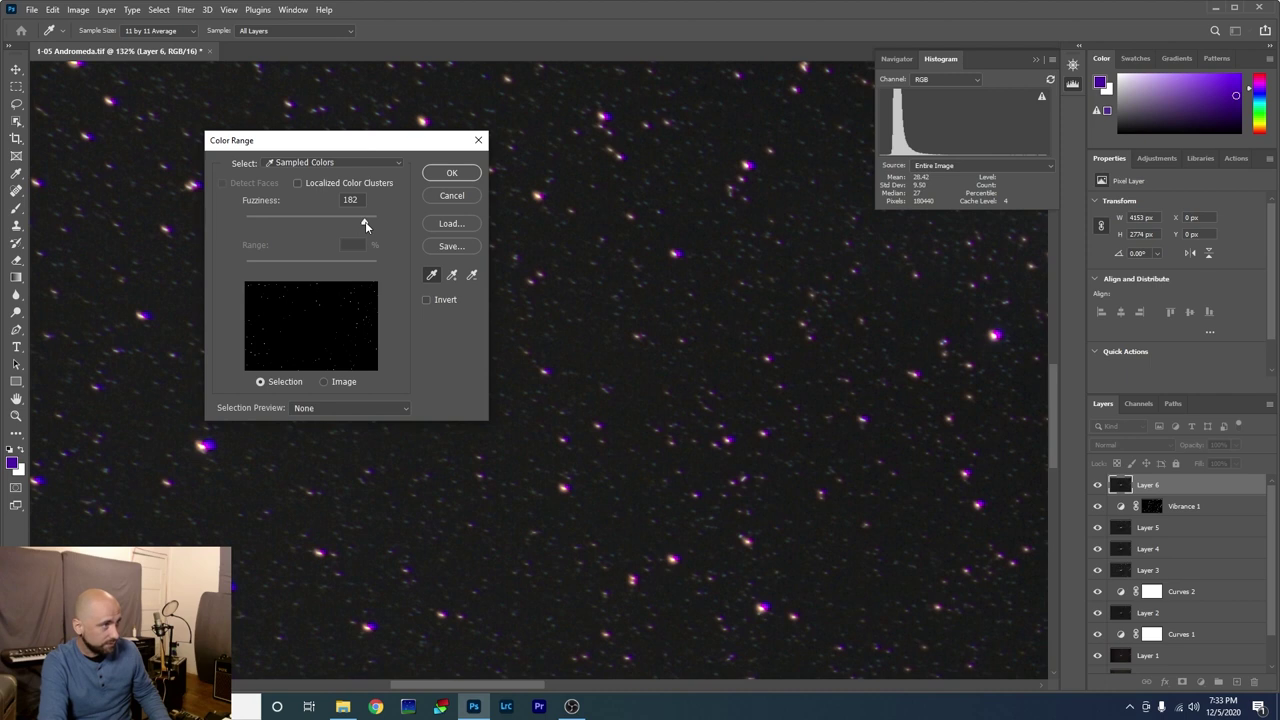
click(452, 173)
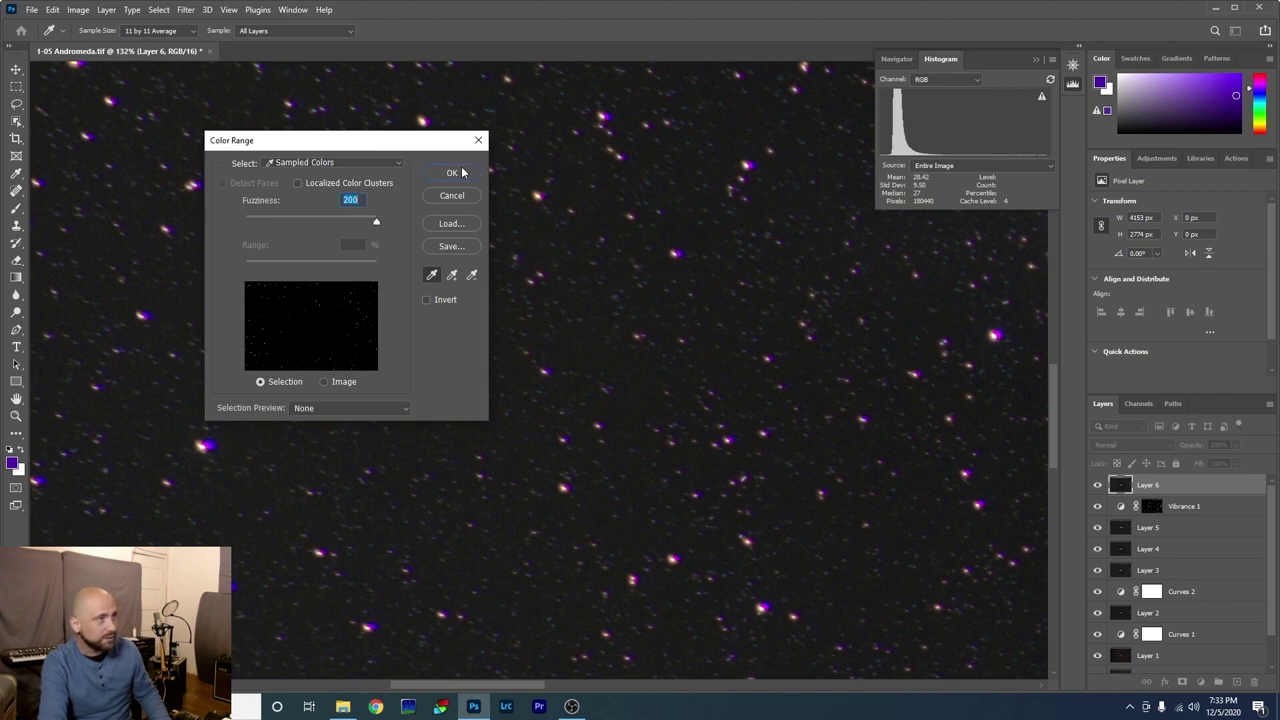
key(z)
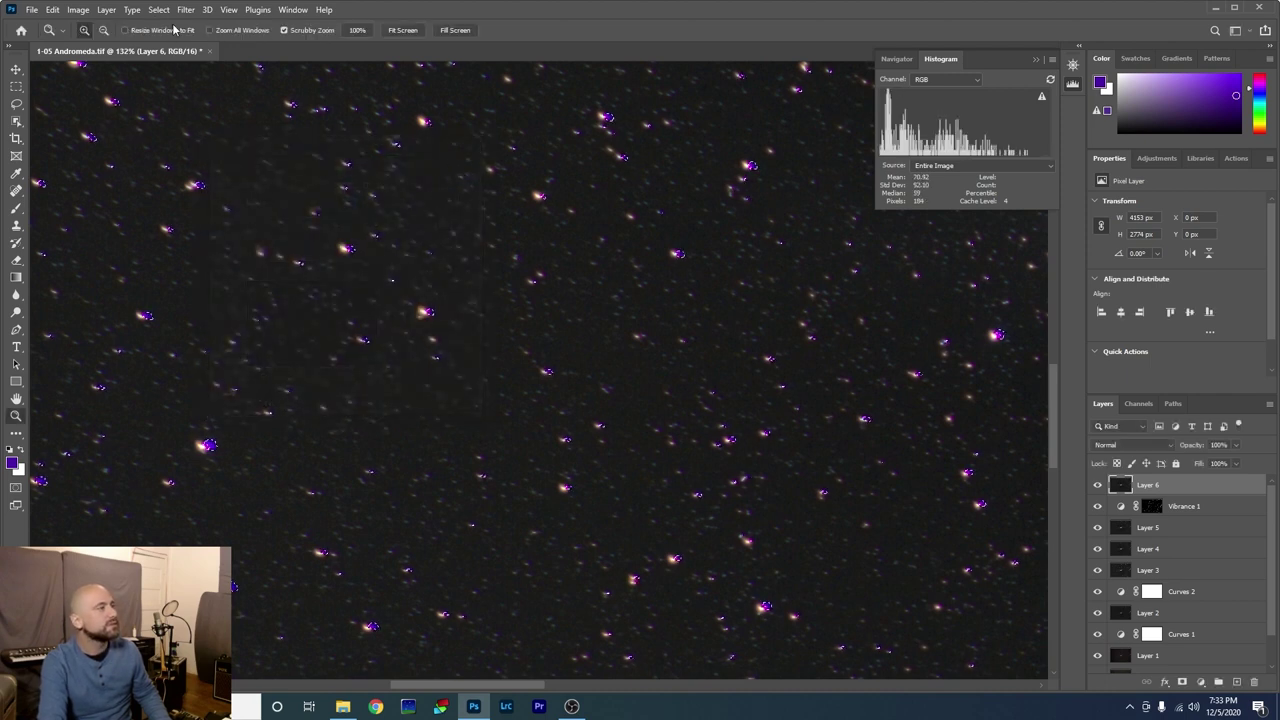
- Expand the star selection by 2 pixels
click(158, 9)
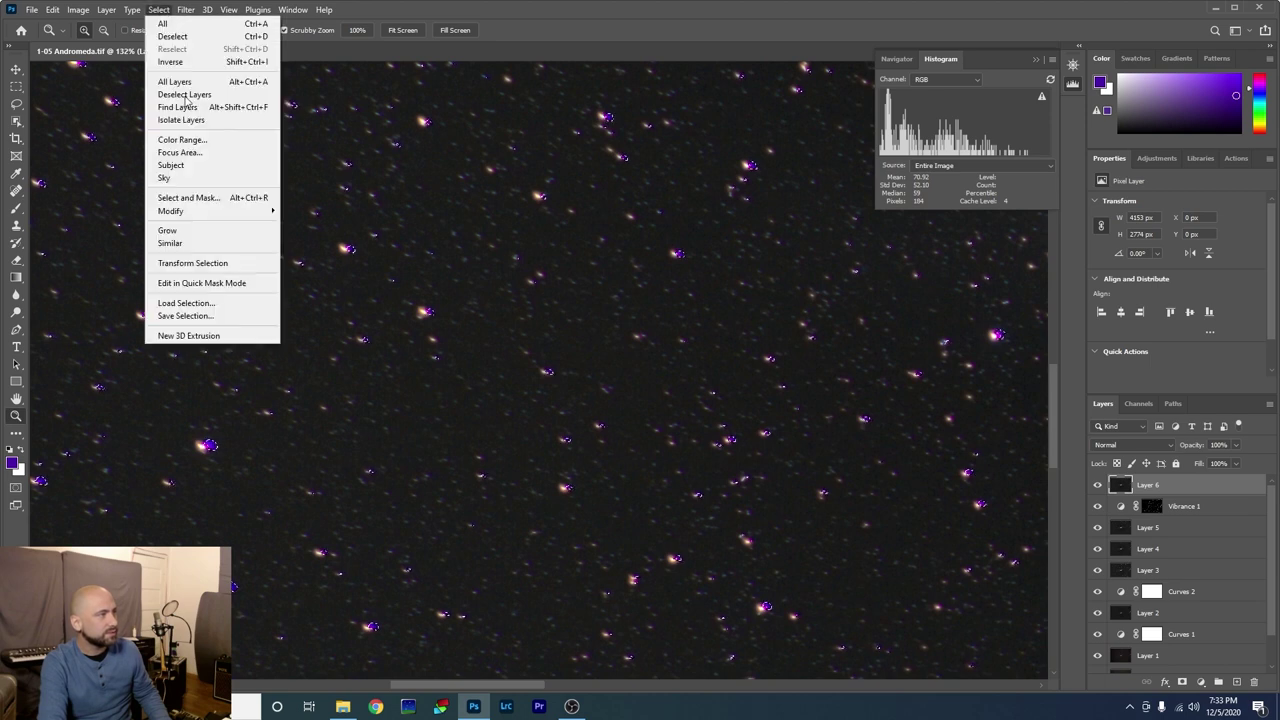
mouse_move(244, 213)
click(305, 236)
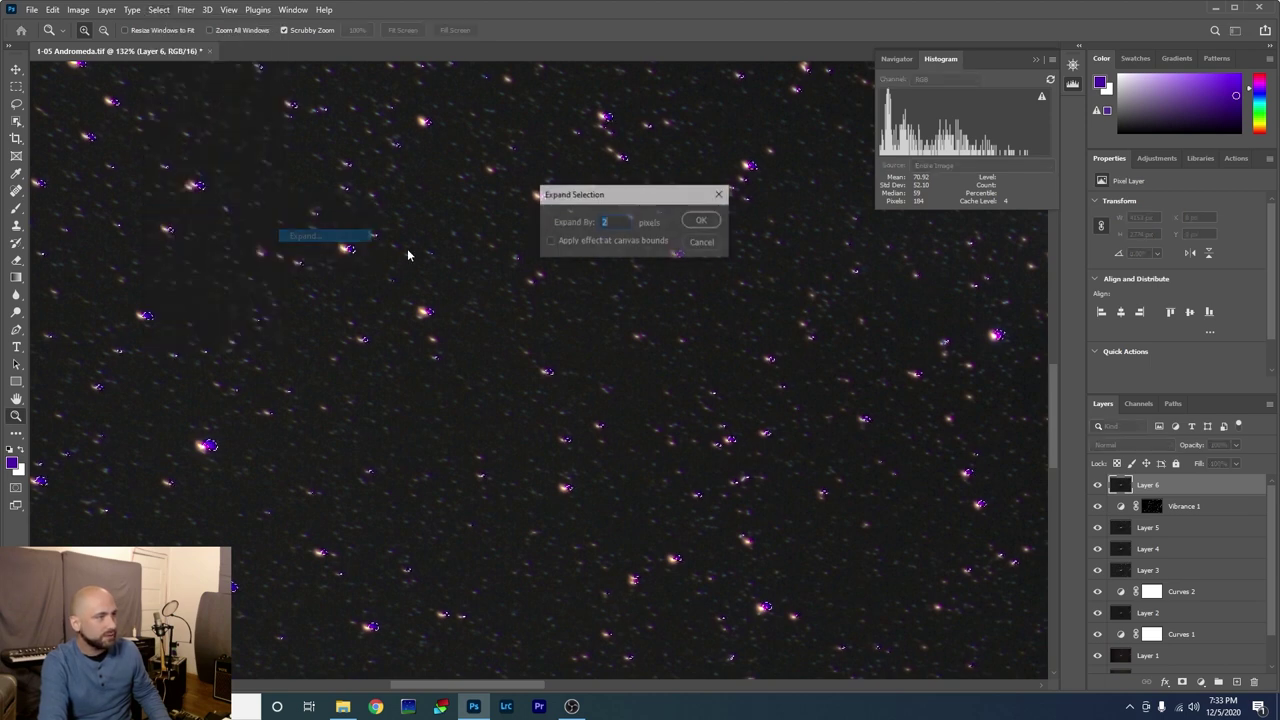
click(702, 221)
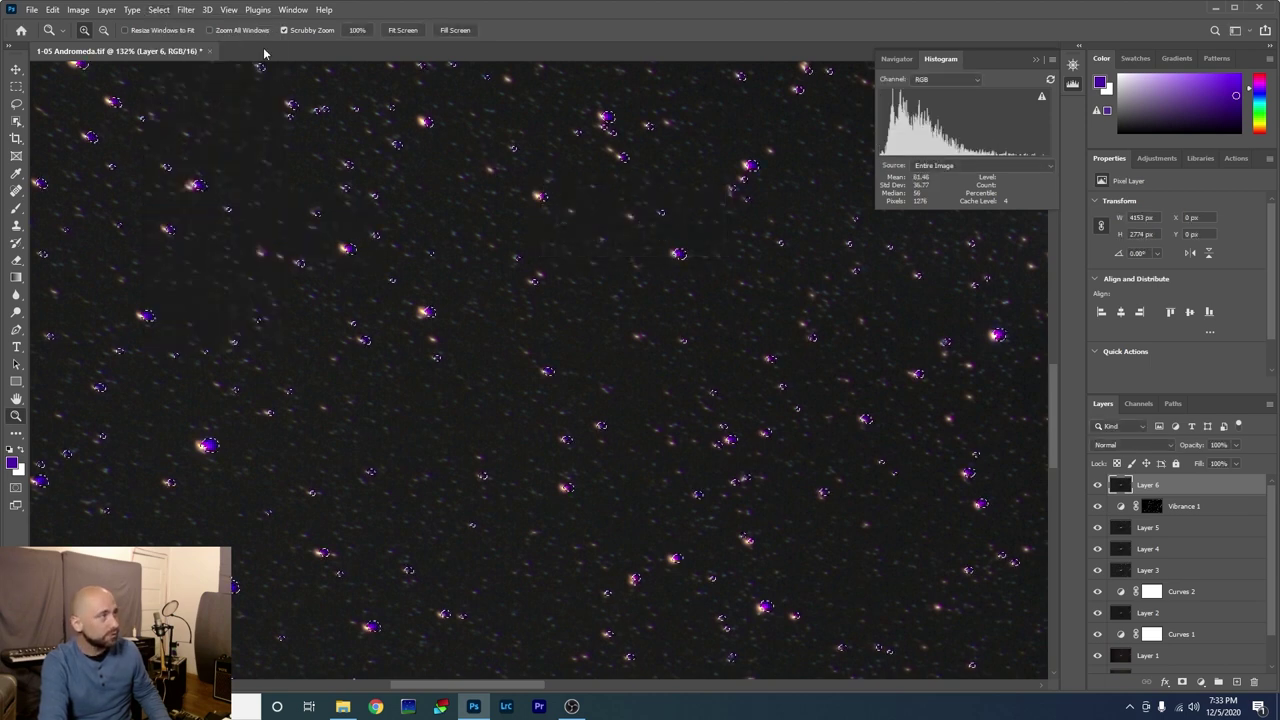
- Feather the star selection by 1 pixel and fit the image on screen
click(158, 9)
mouse_move(245, 211)
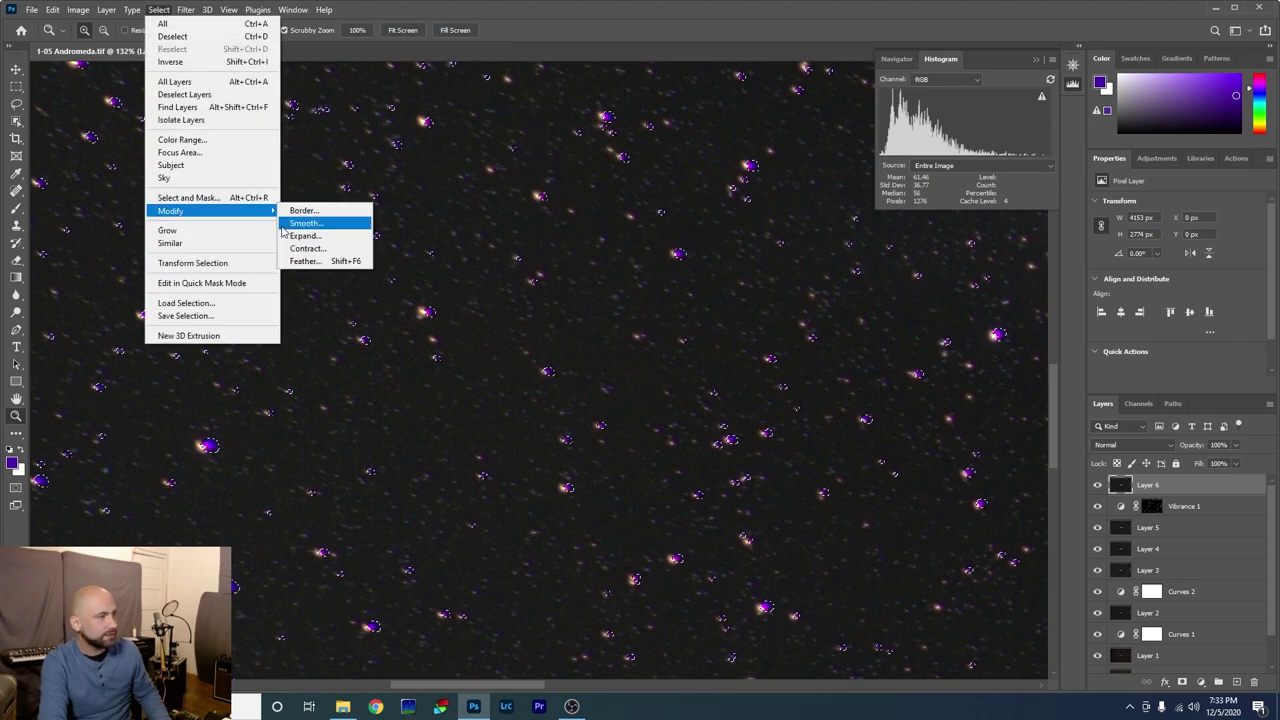
click(305, 262)
click(705, 220)
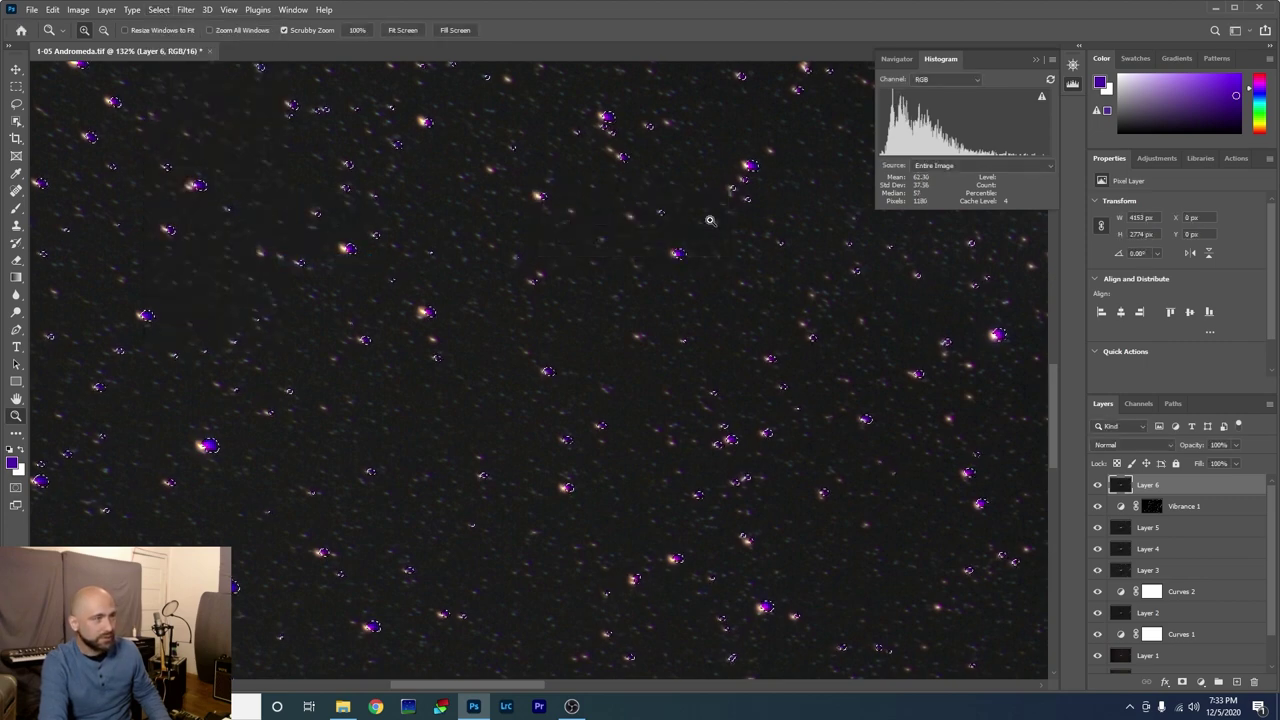
click(393, 33)
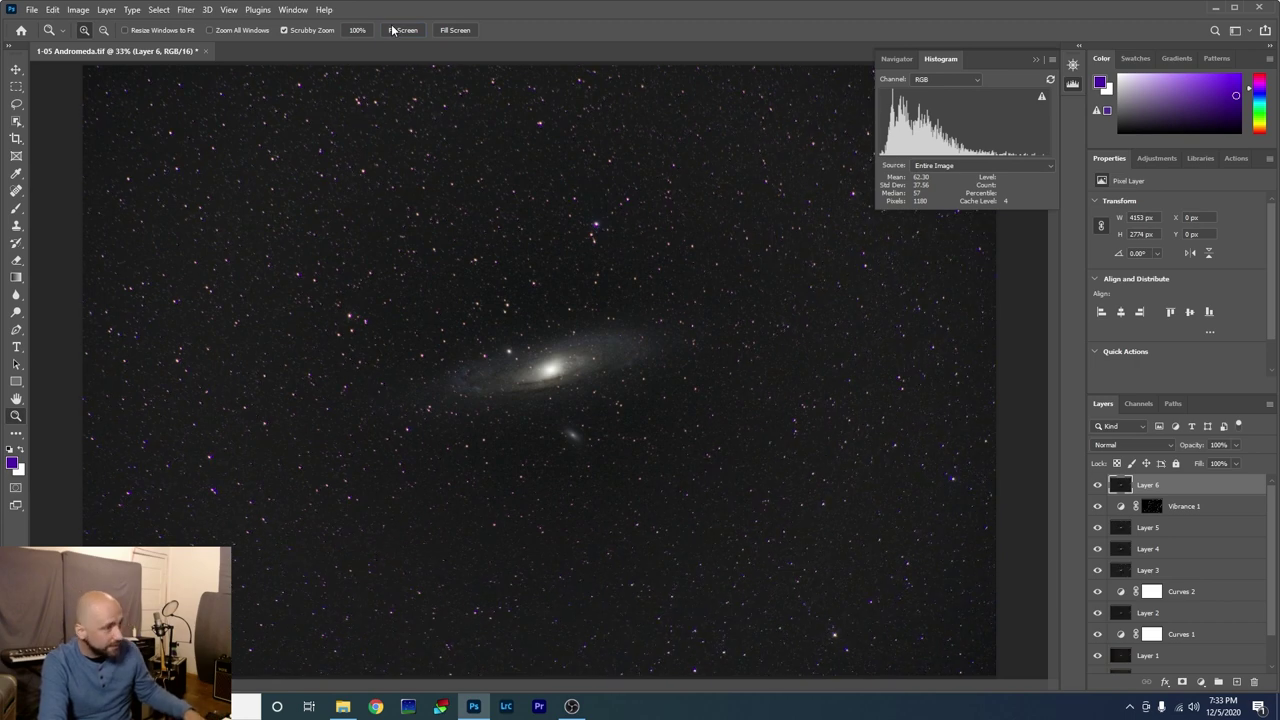
- Add a star-masked Vibrance 2 layer set to Vibrance -34 and Saturation -64
click(108, 12)
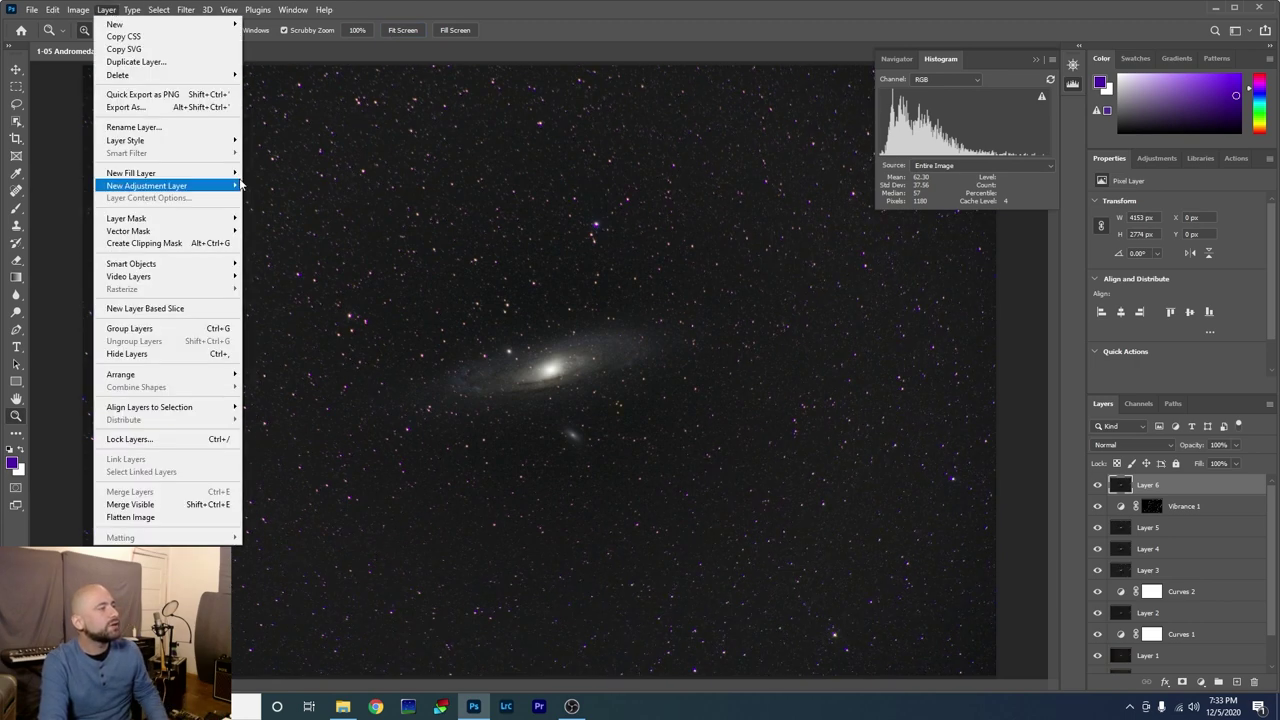
mouse_move(243, 190)
click(269, 243)
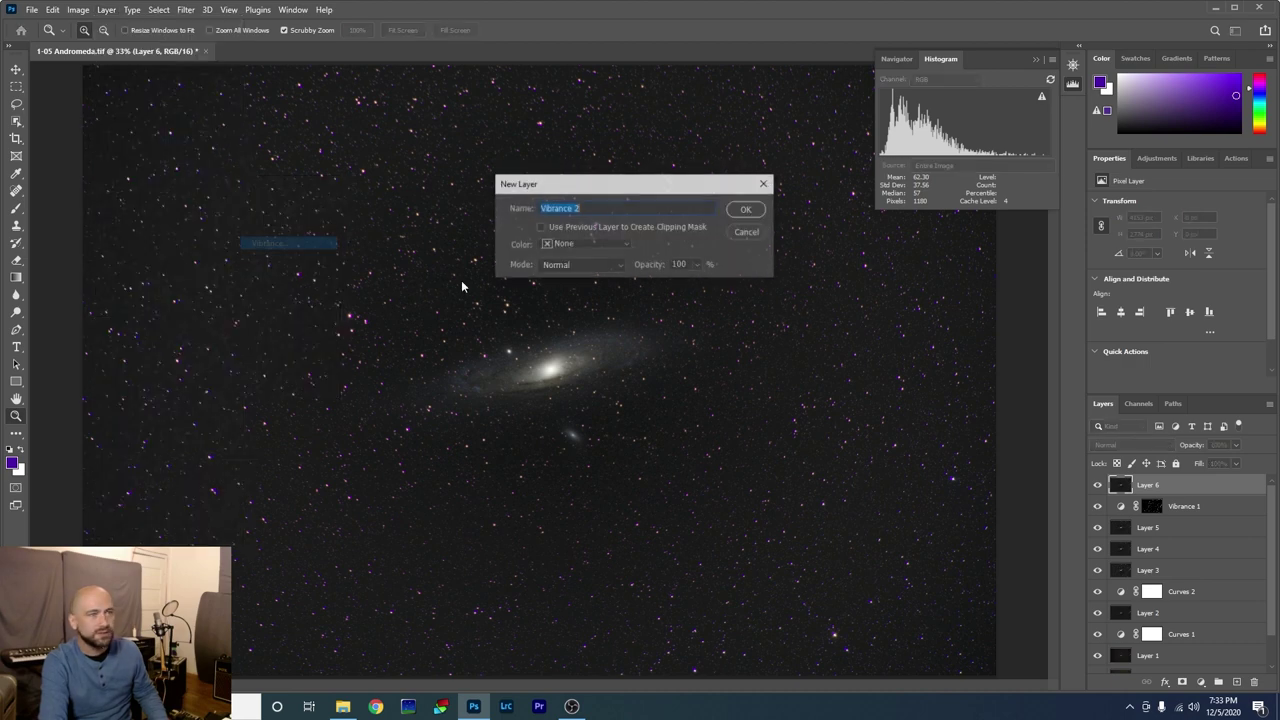
click(747, 210)
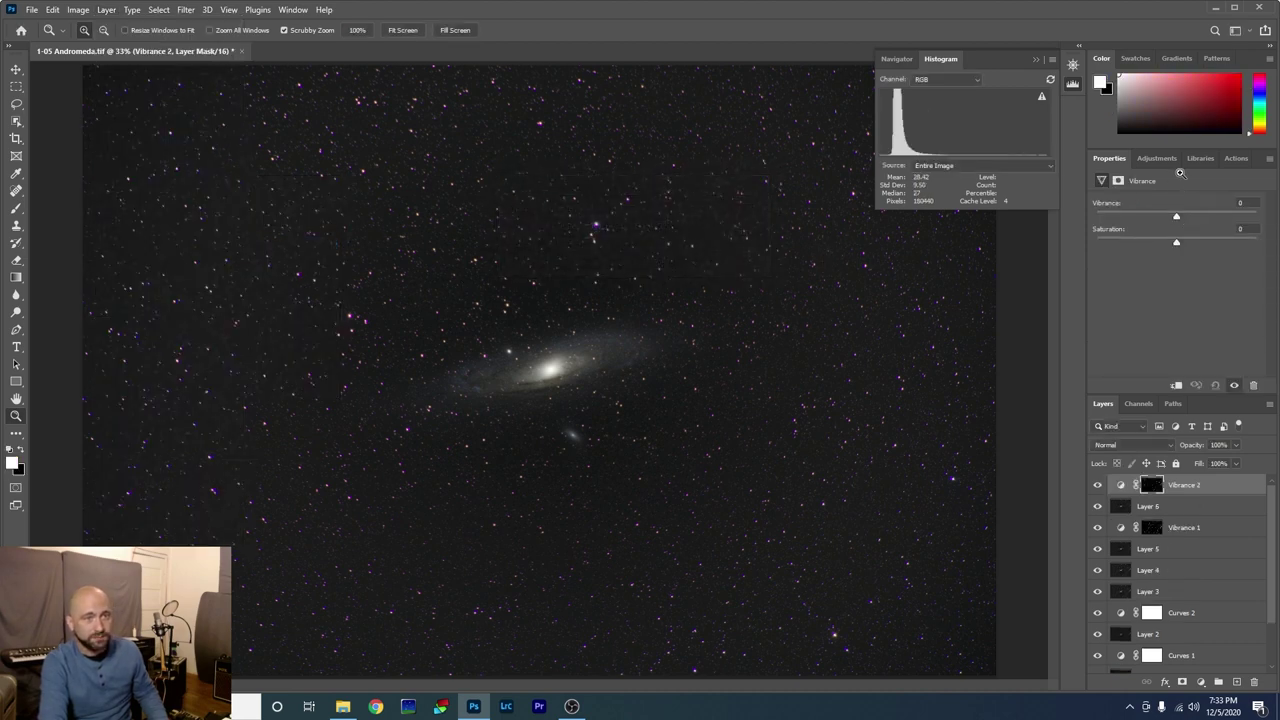
drag(1179, 215, 1152, 217)
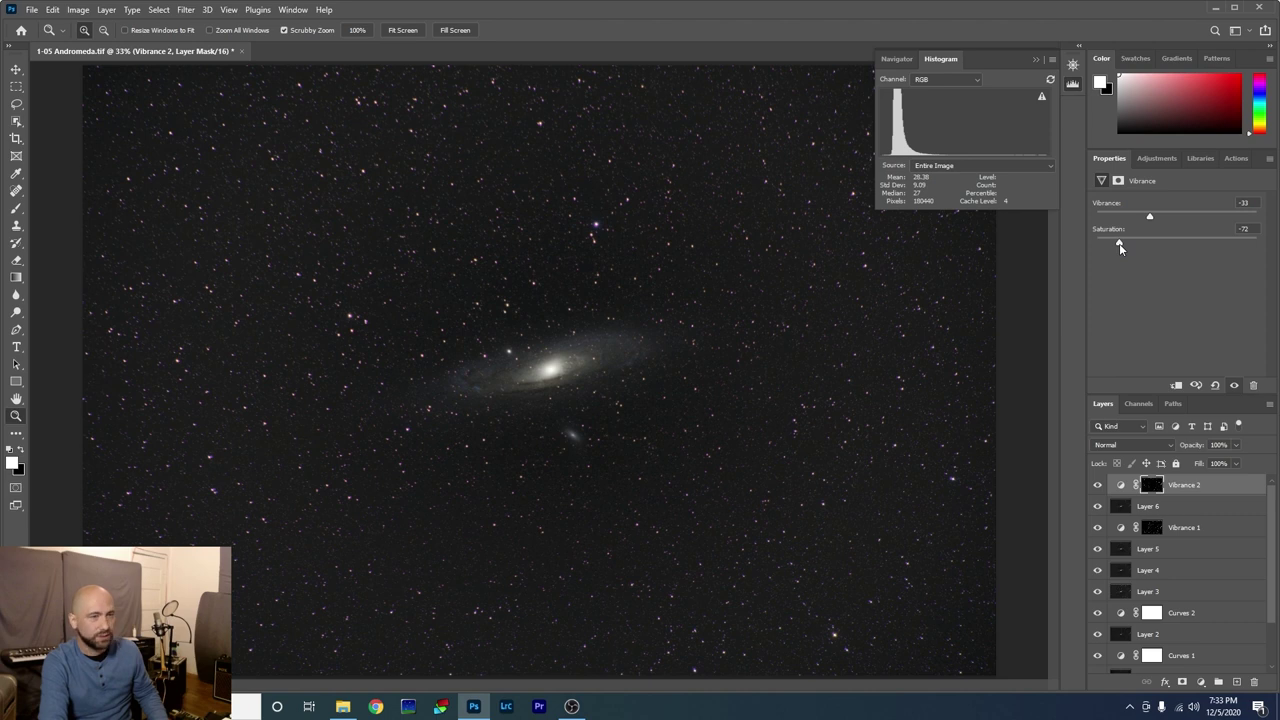
drag(1121, 244, 1125, 243)
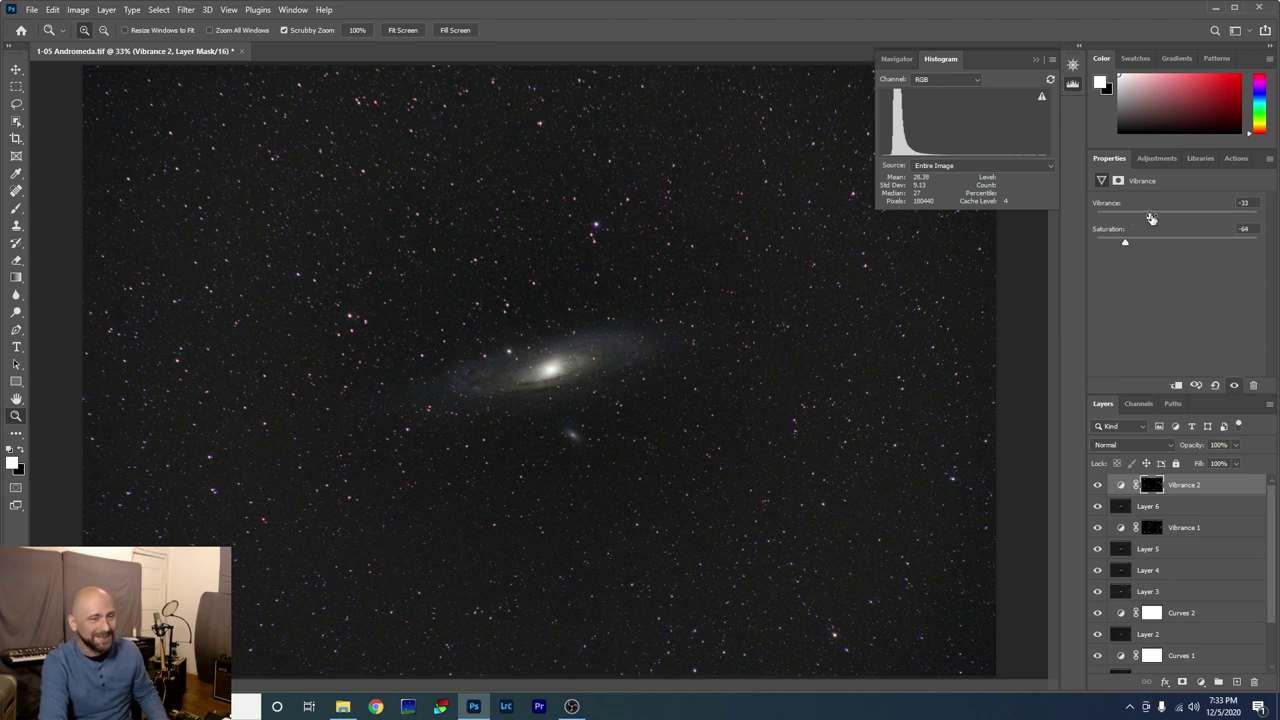
drag(1151, 214, 1149, 214)
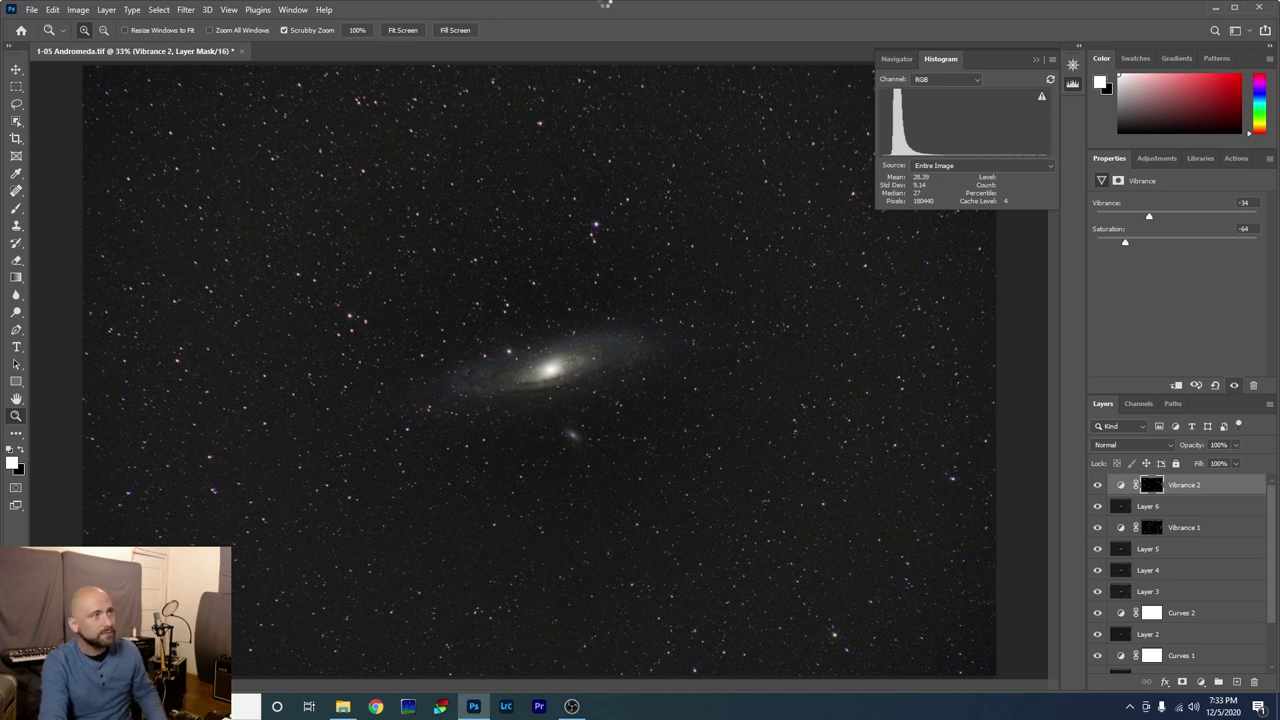
- Stamp visible layers, then merge the layers from the top down to Background copy into Layer 7
key(ctrl+shift+alt+e)
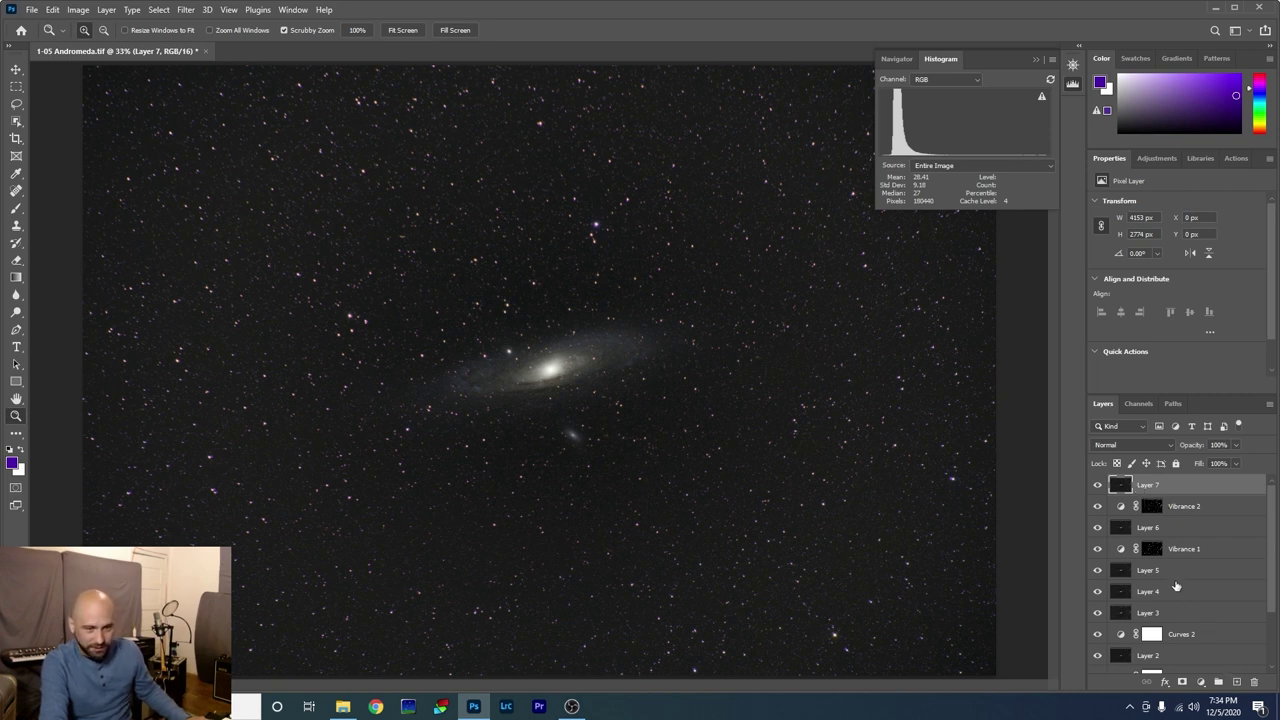
scroll(1170, 598, down, 4)
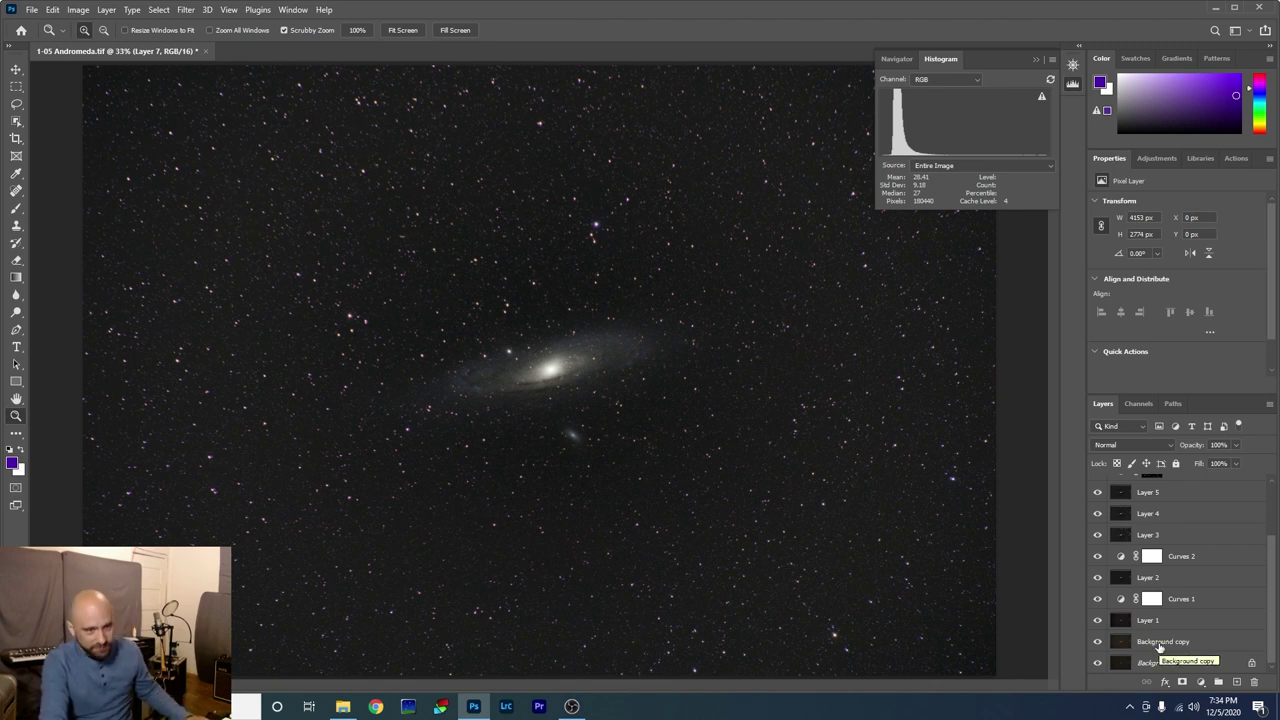
shift+click(1157, 643)
right_click(1157, 643)
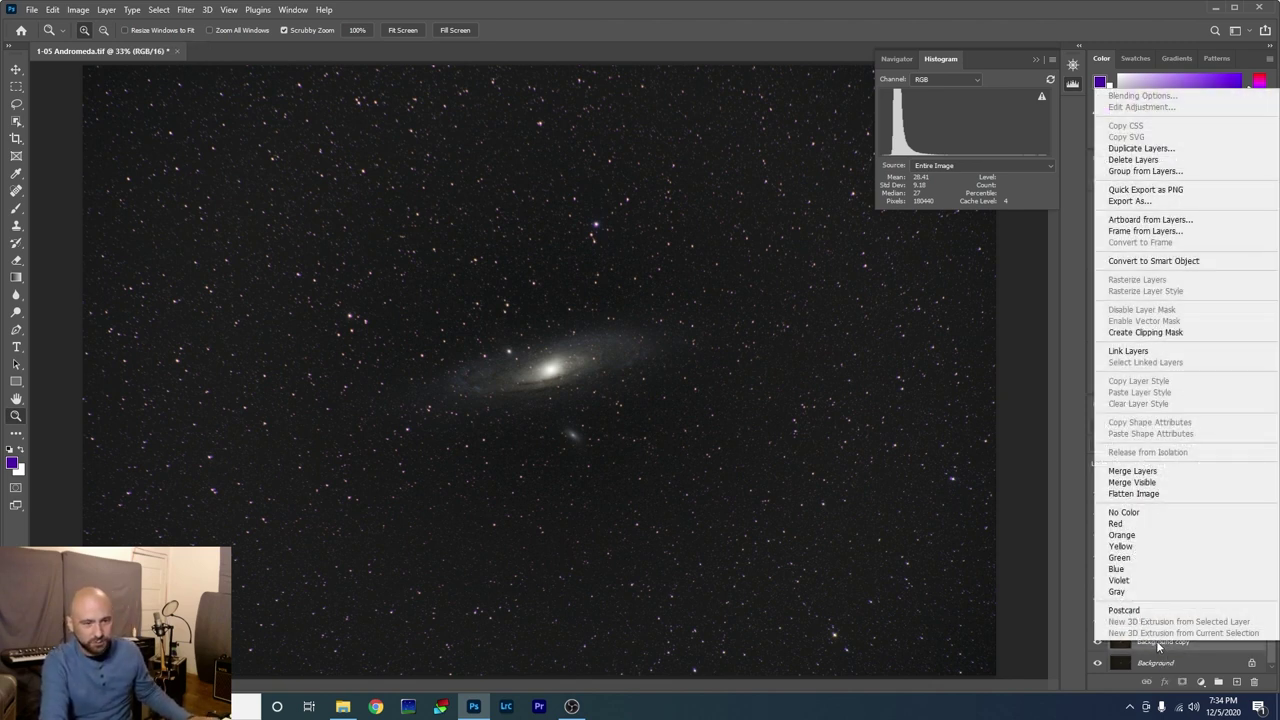
click(1138, 472)
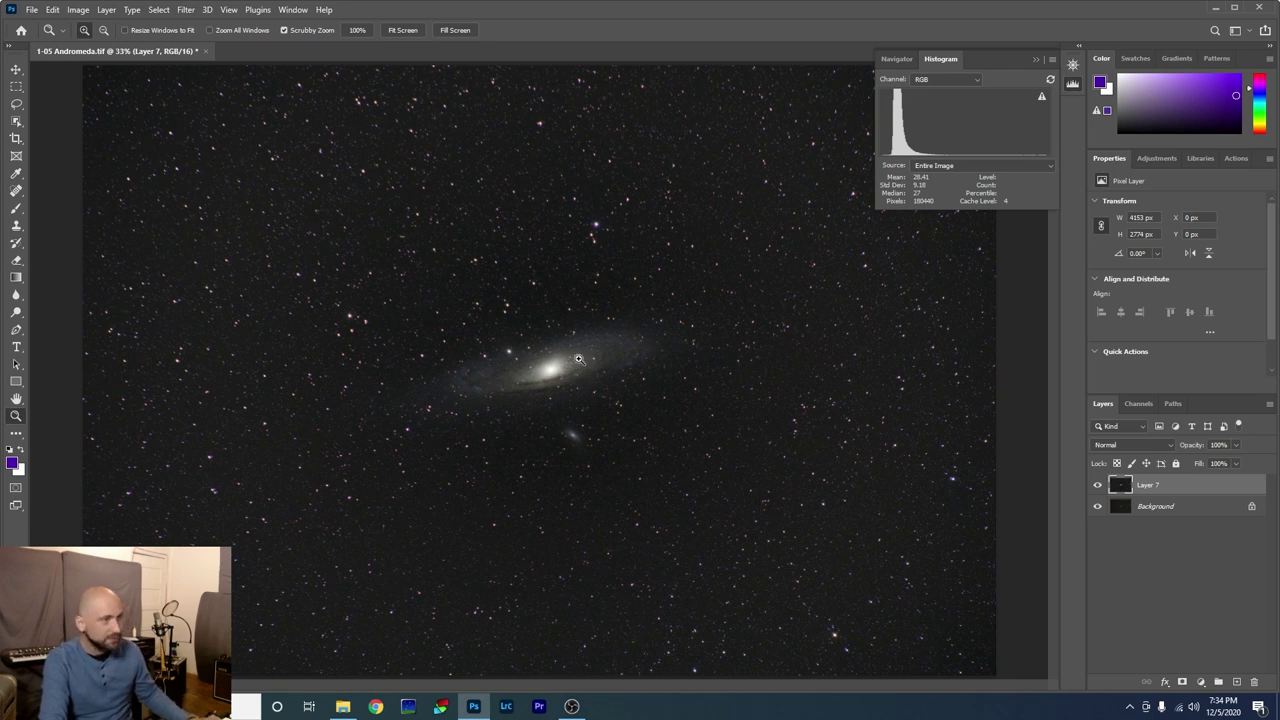
- Sample the galaxy's arm in Color Range and tighten Fuzziness to 23 to select the galaxy
click(157, 9)
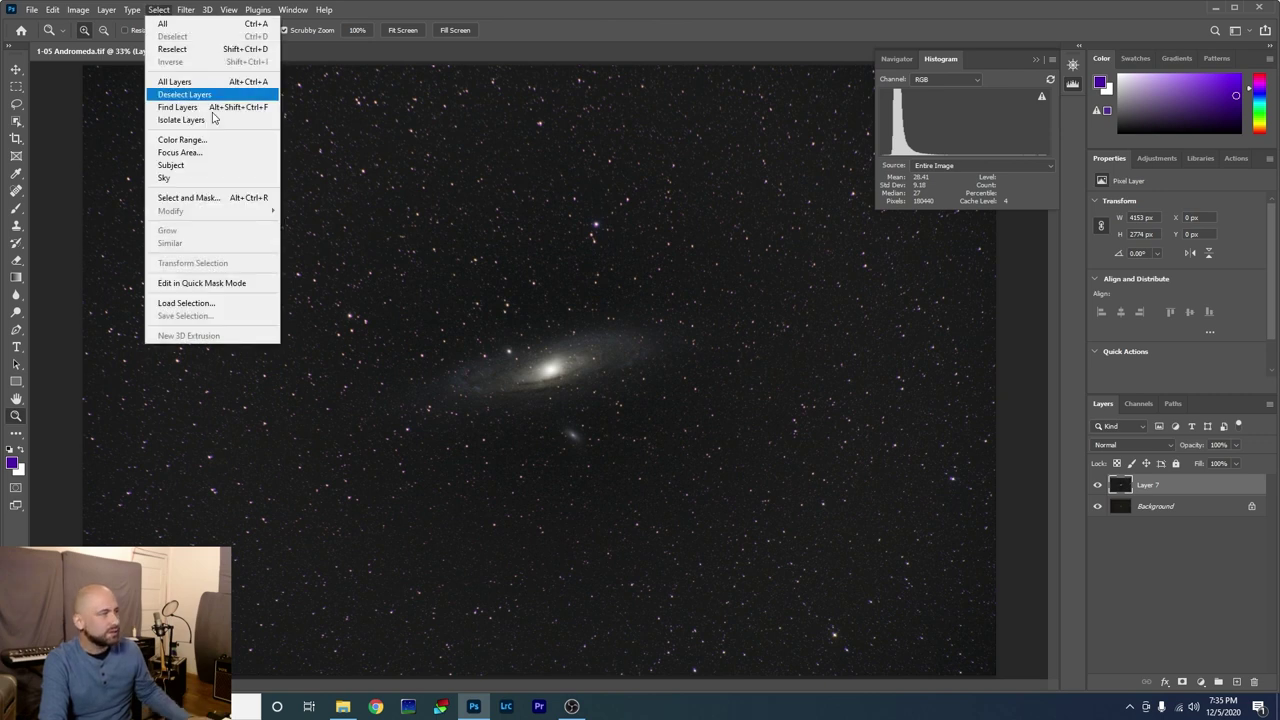
click(229, 145)
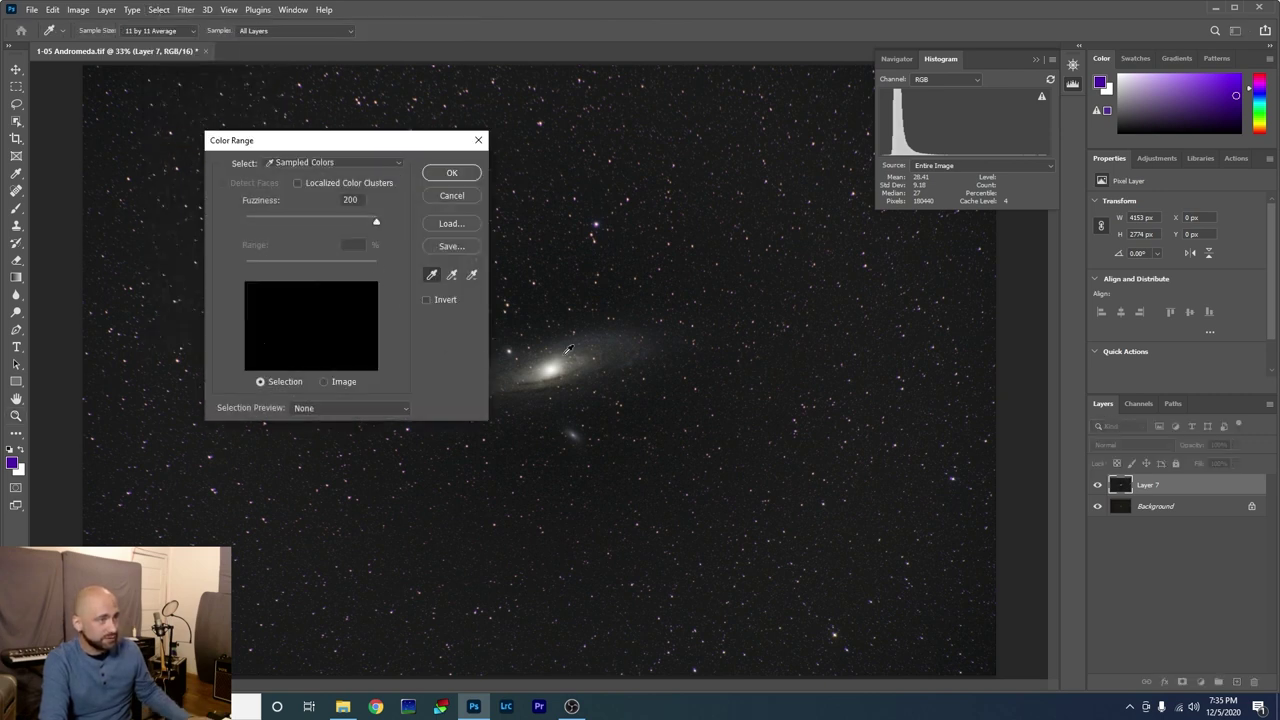
drag(407, 149, 346, 143)
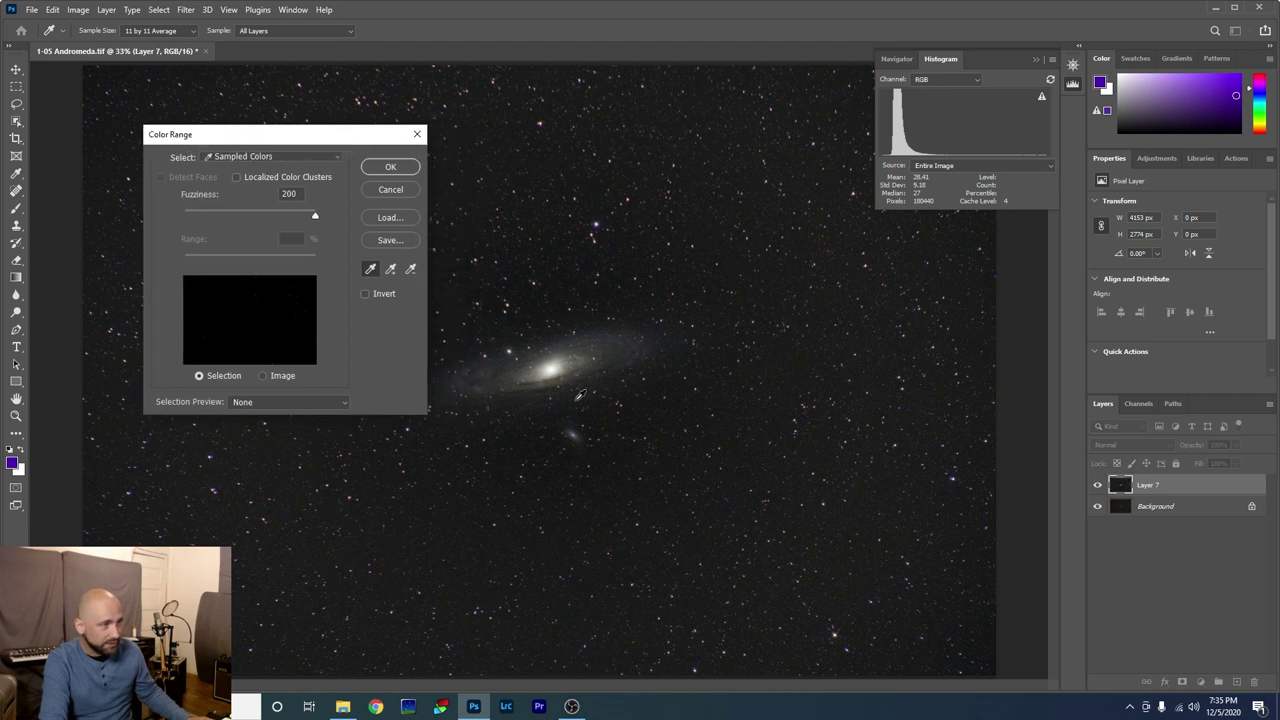
click(485, 367)
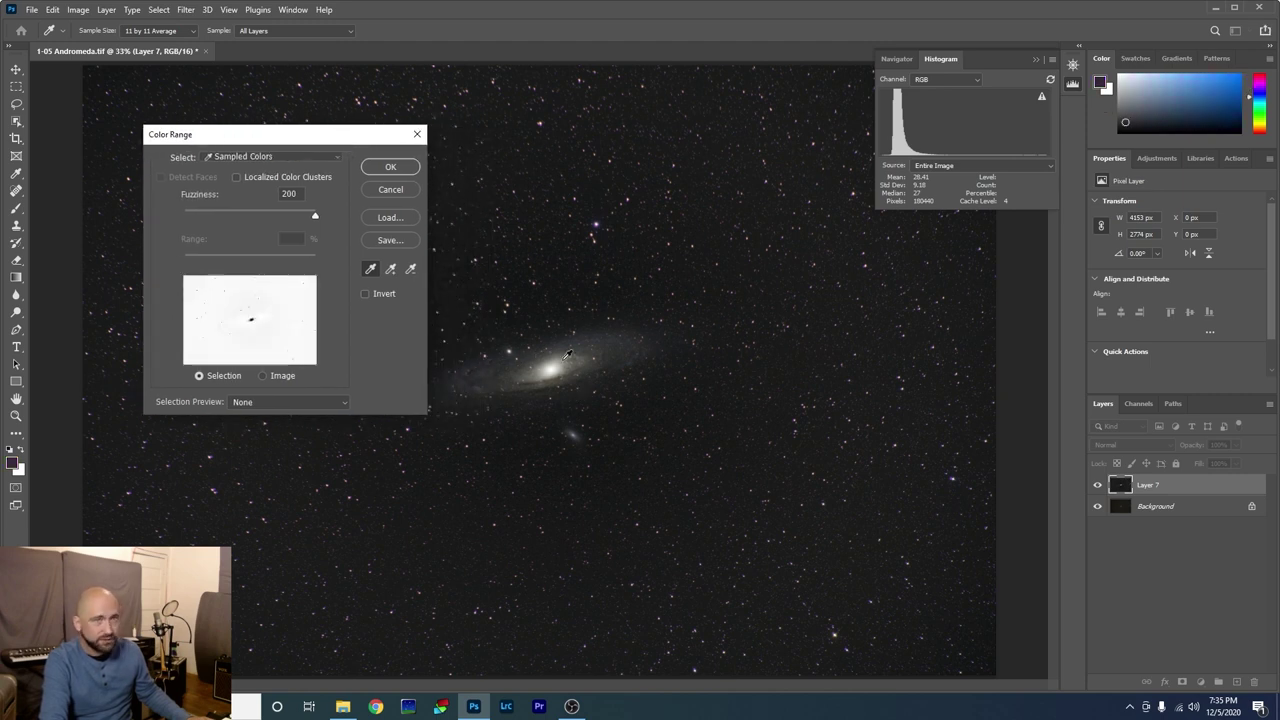
click(549, 370)
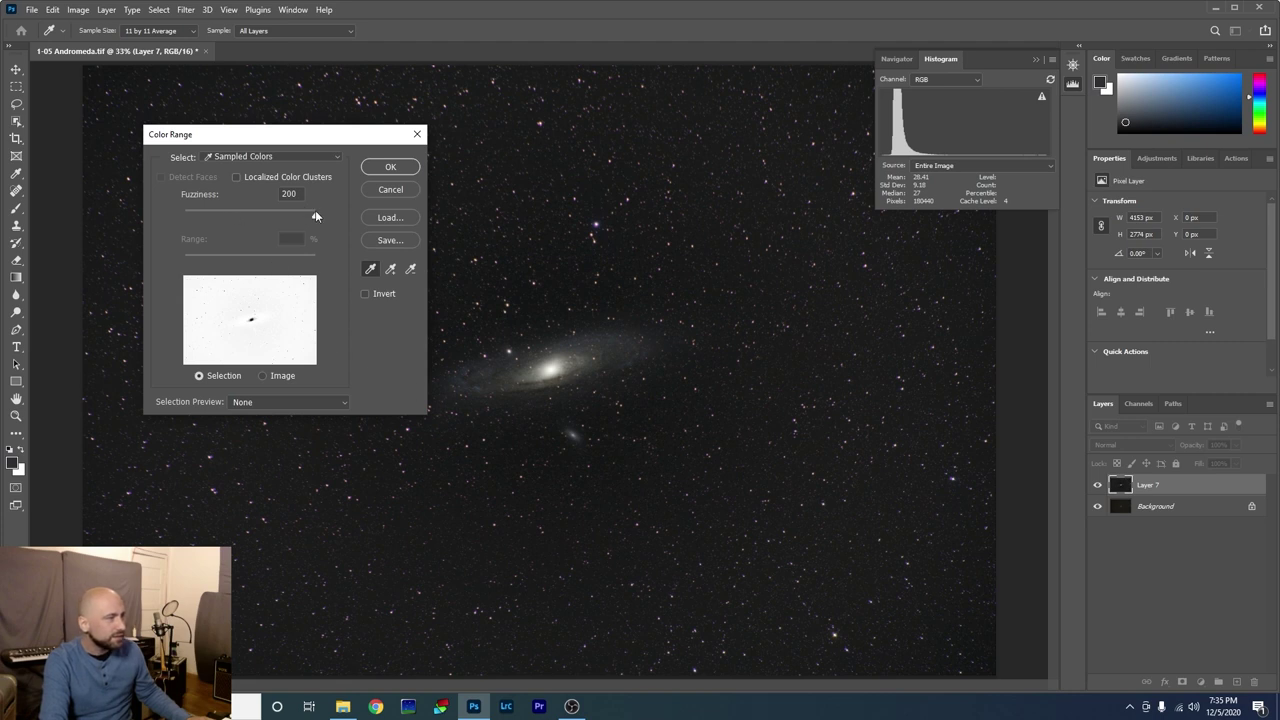
drag(278, 213, 201, 222)
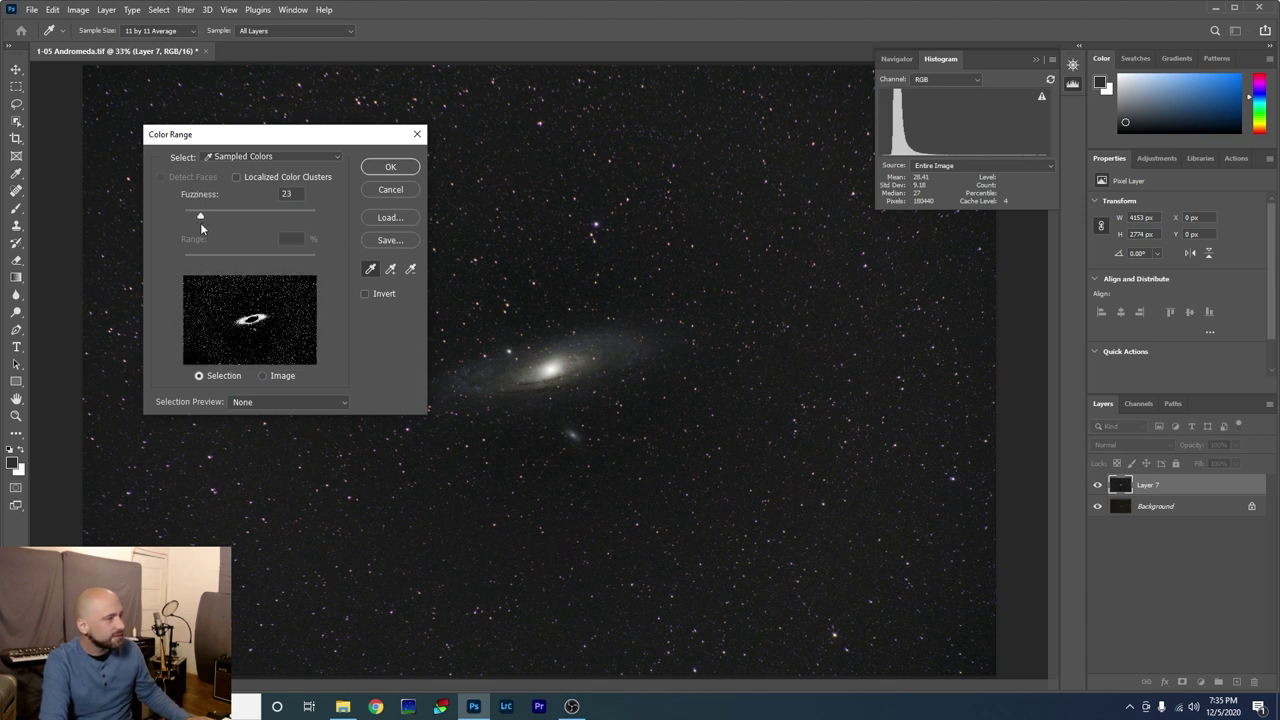
drag(200, 222, 200, 223)
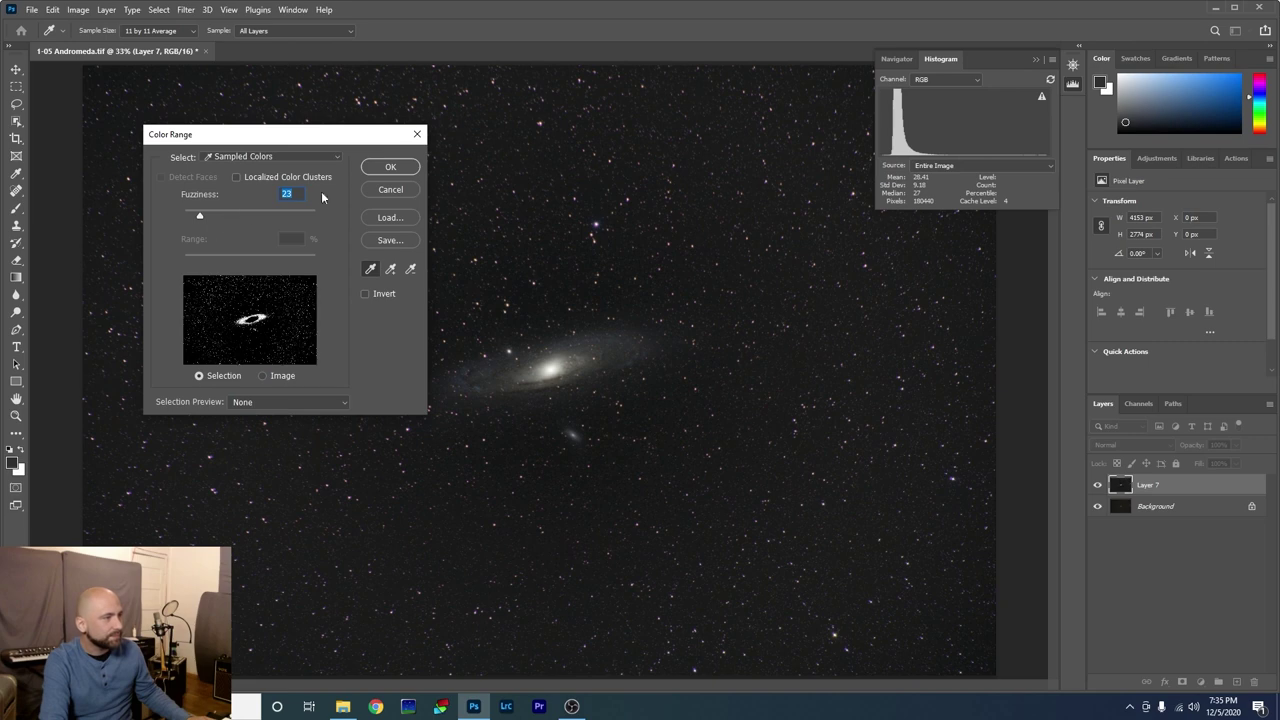
click(390, 168)
key(z)
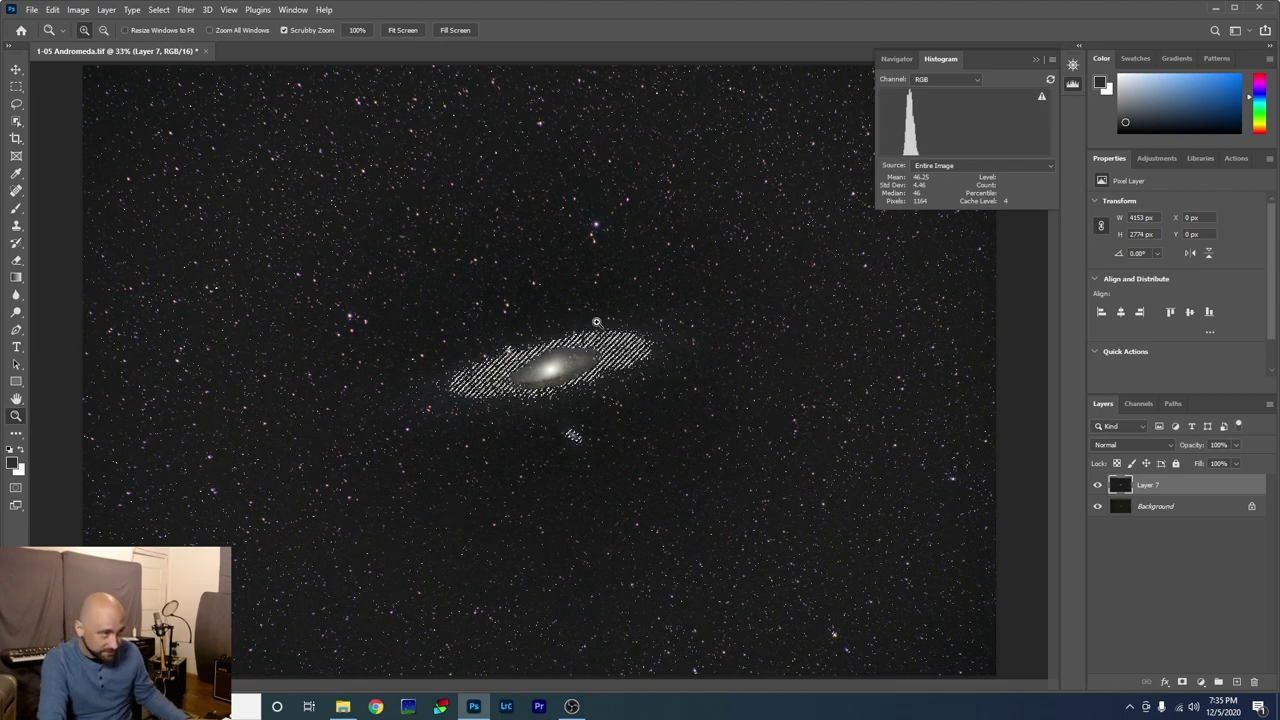
click(106, 10)
- Add a galaxy-masked Vibrance 1 layer with Vibrance +38 and Saturation +40
mouse_move(200, 186)
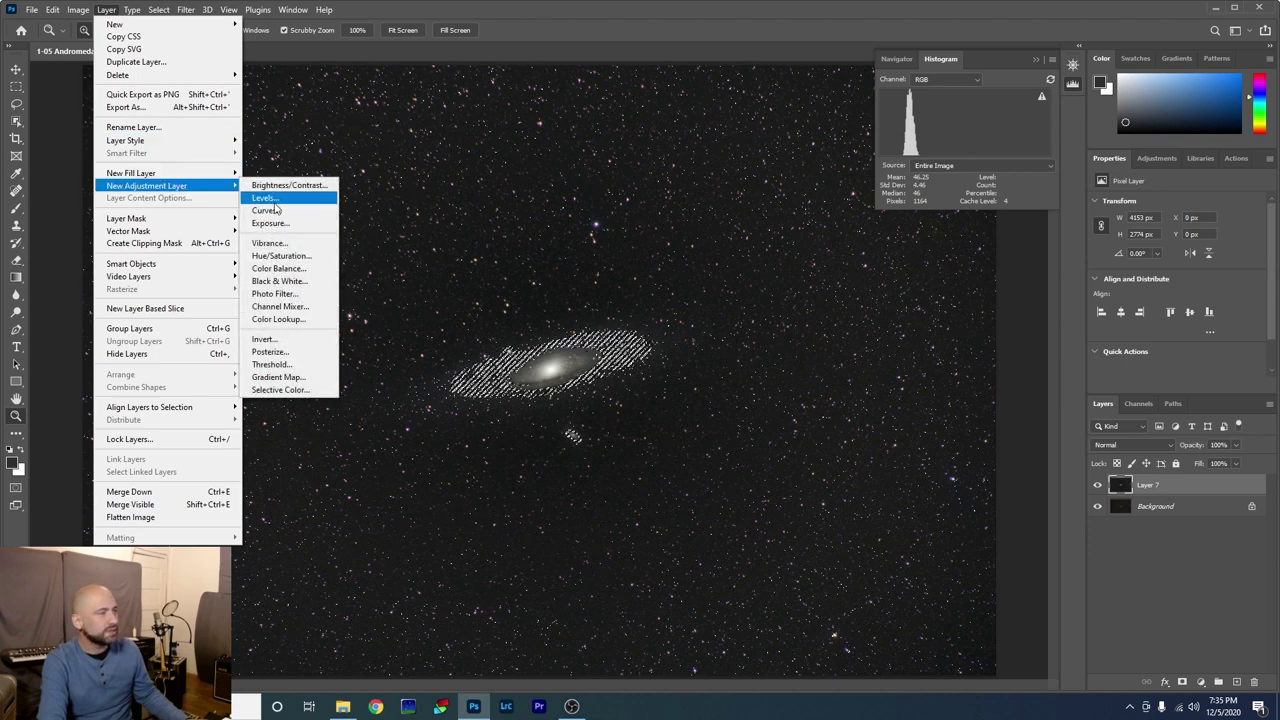
click(270, 243)
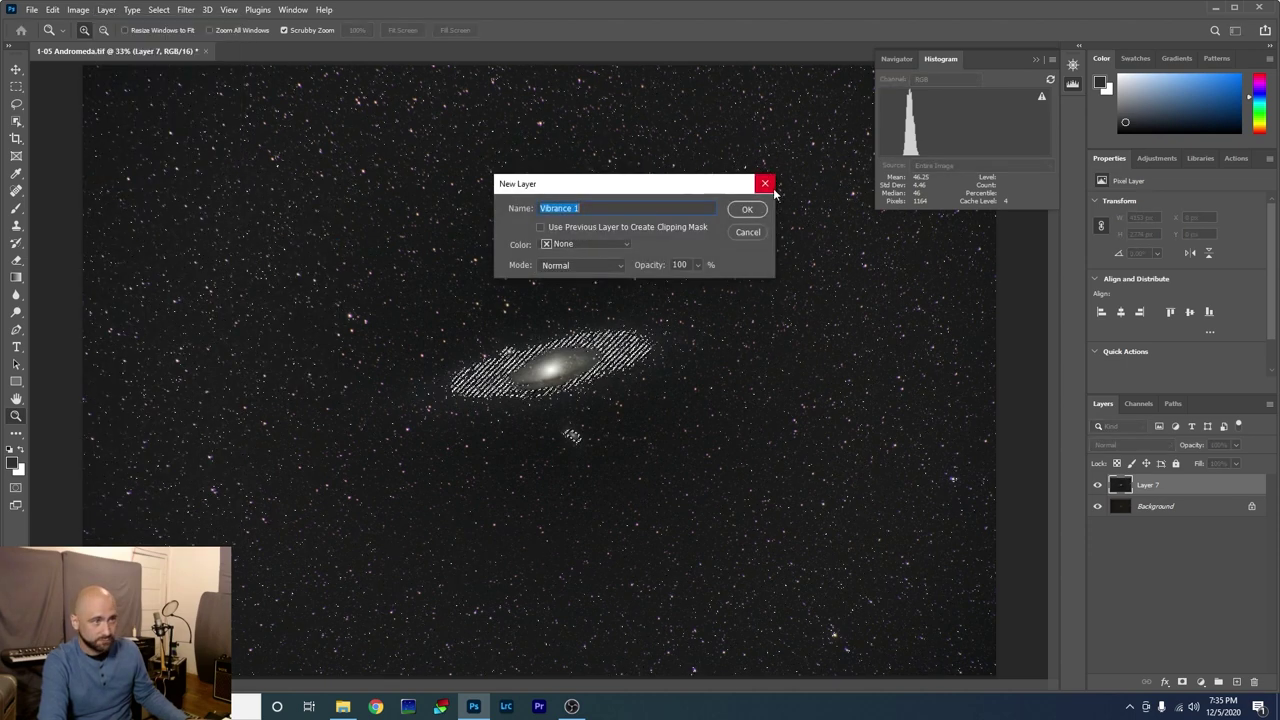
click(752, 210)
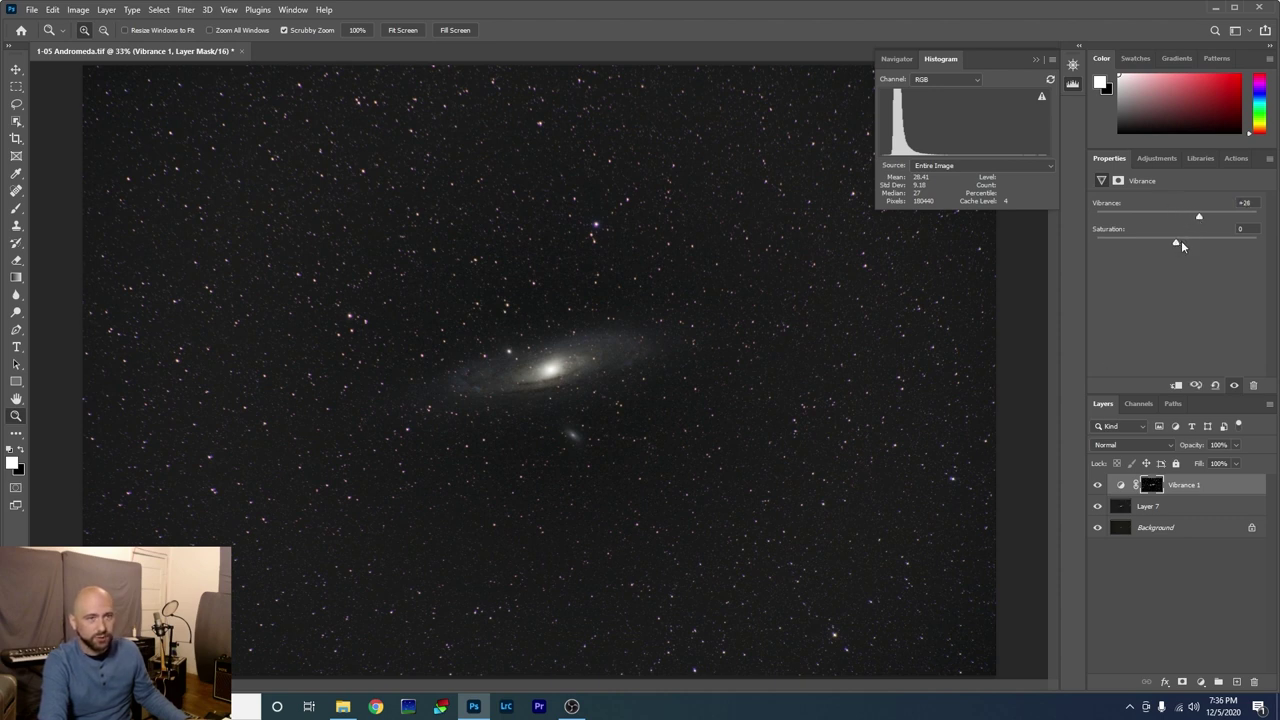
drag(1181, 241, 1229, 251)
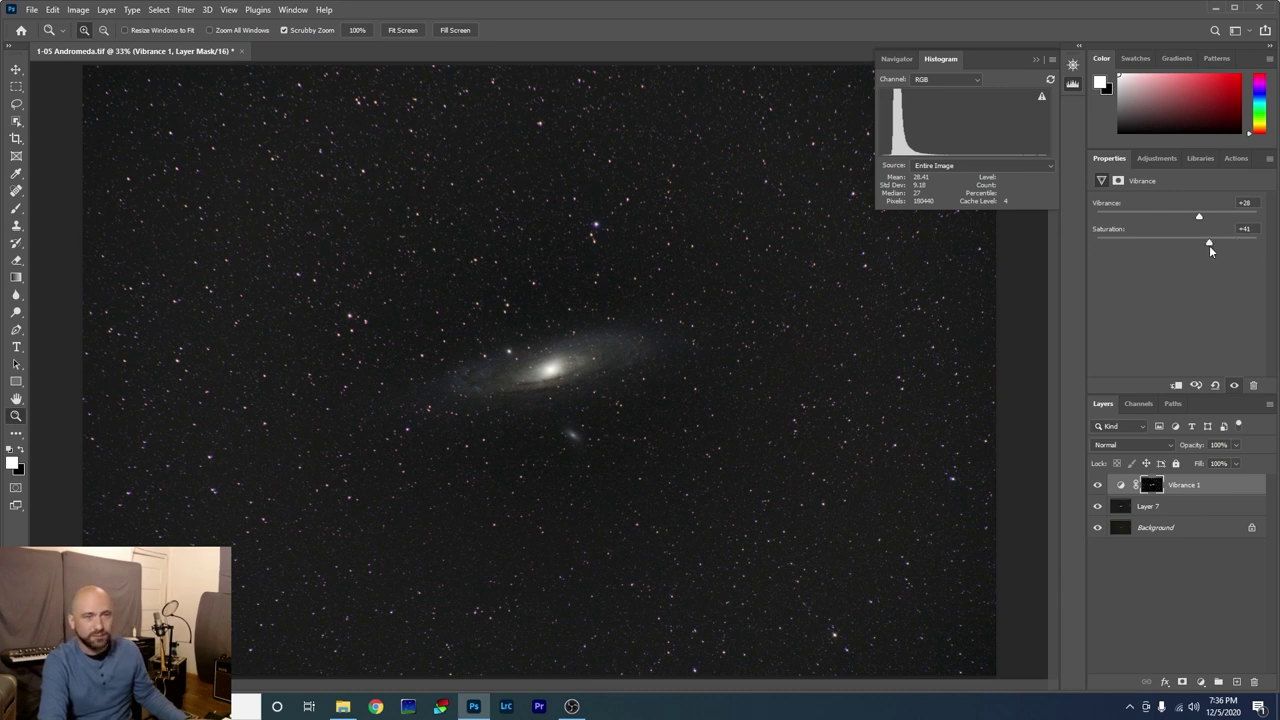
click(1203, 218)
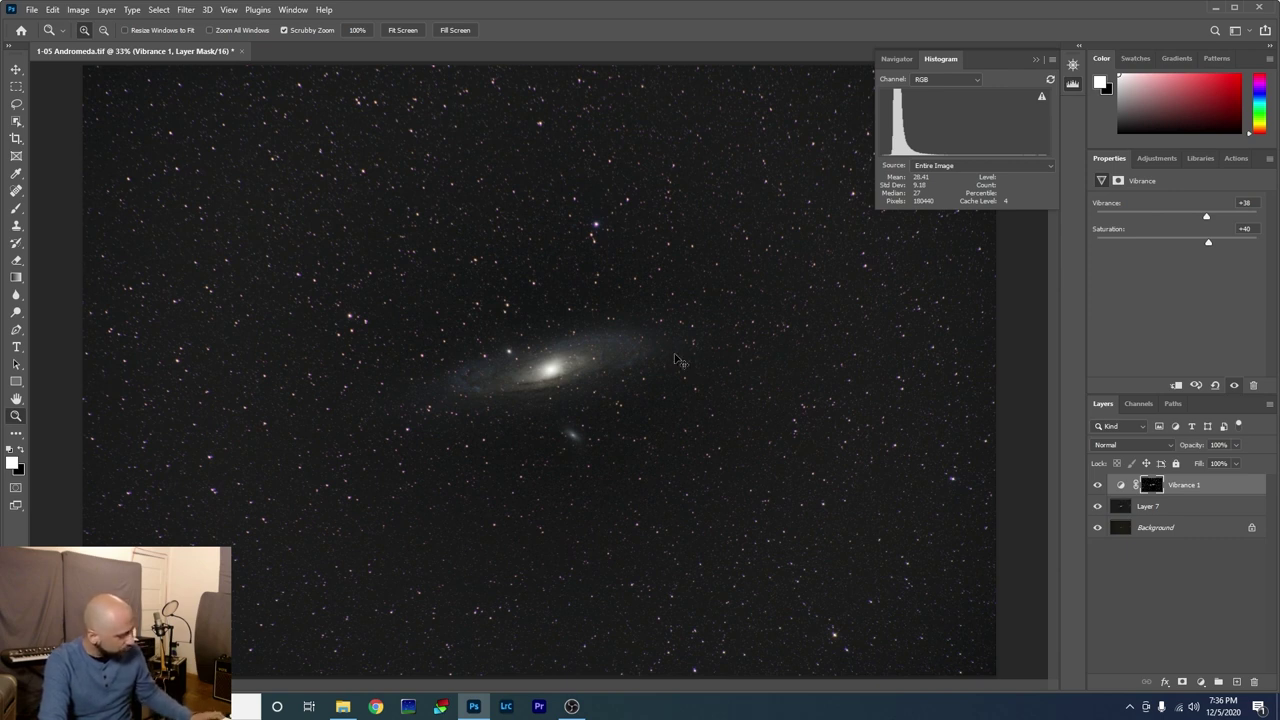
- Stamp visible into Layer 8 and select the orange galaxy core by Color Range at Fuzziness 76
key(ctrl+shift+alt+e)
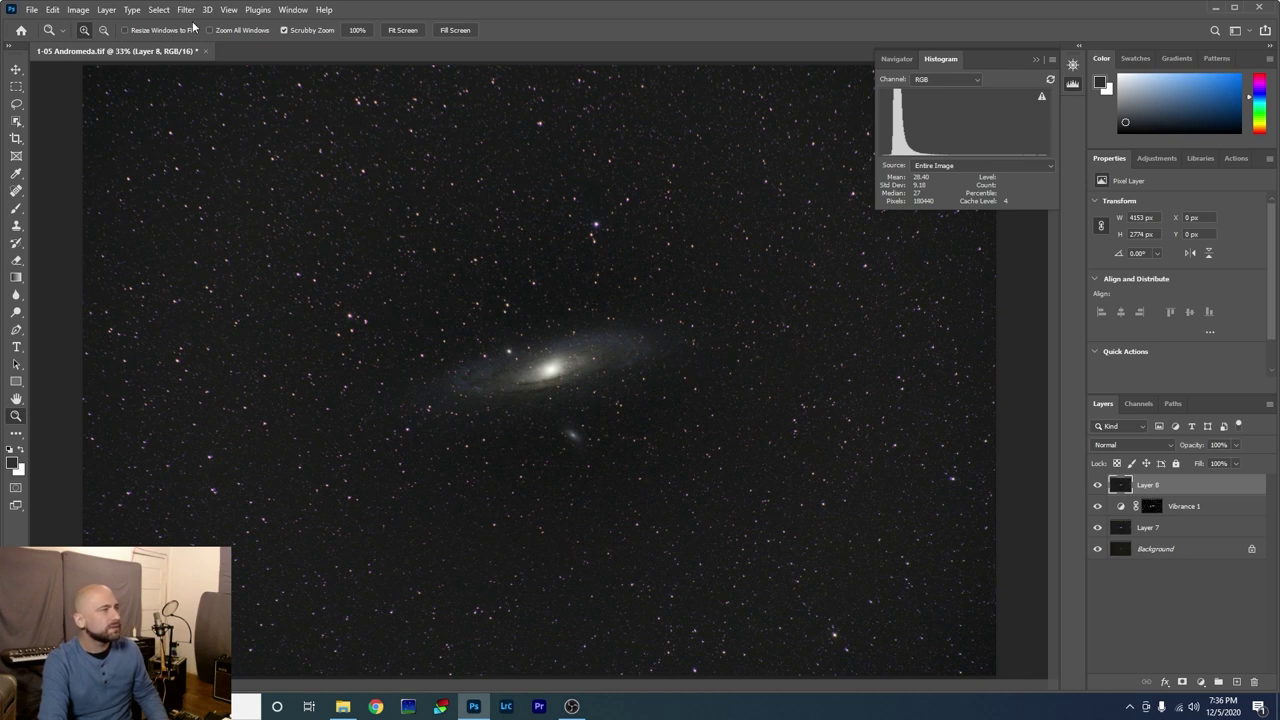
click(158, 10)
click(205, 140)
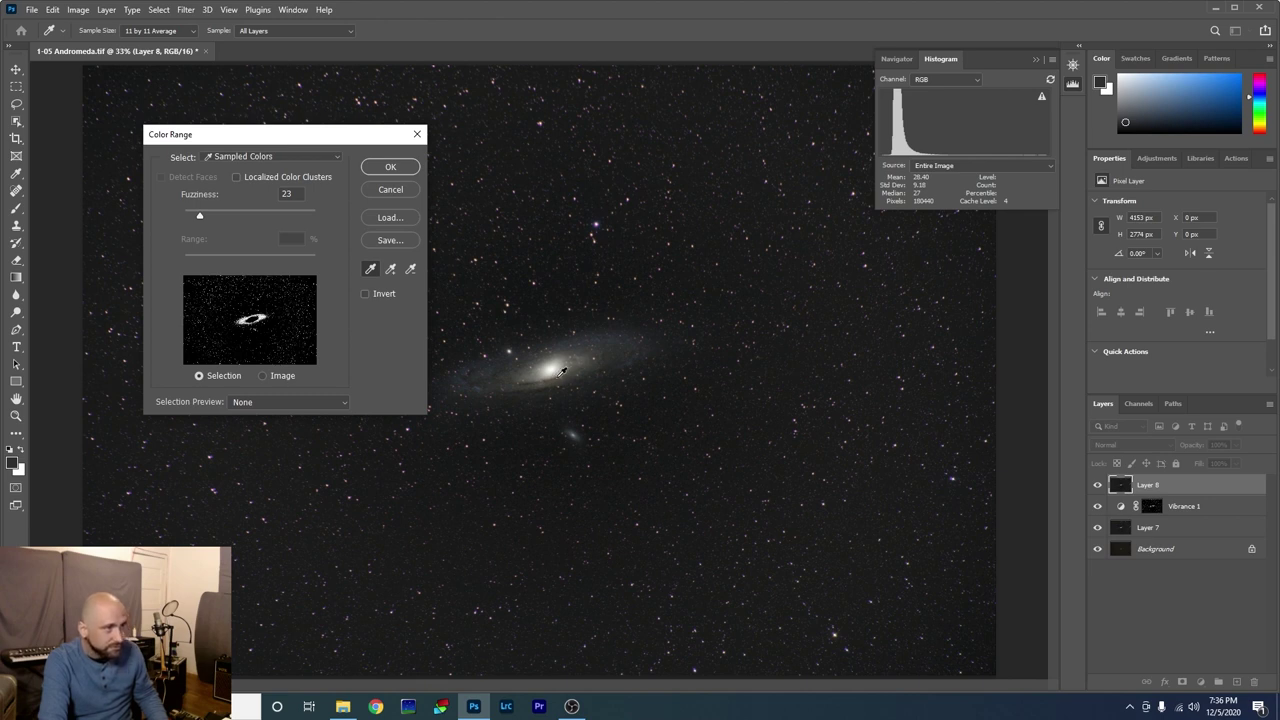
click(561, 372)
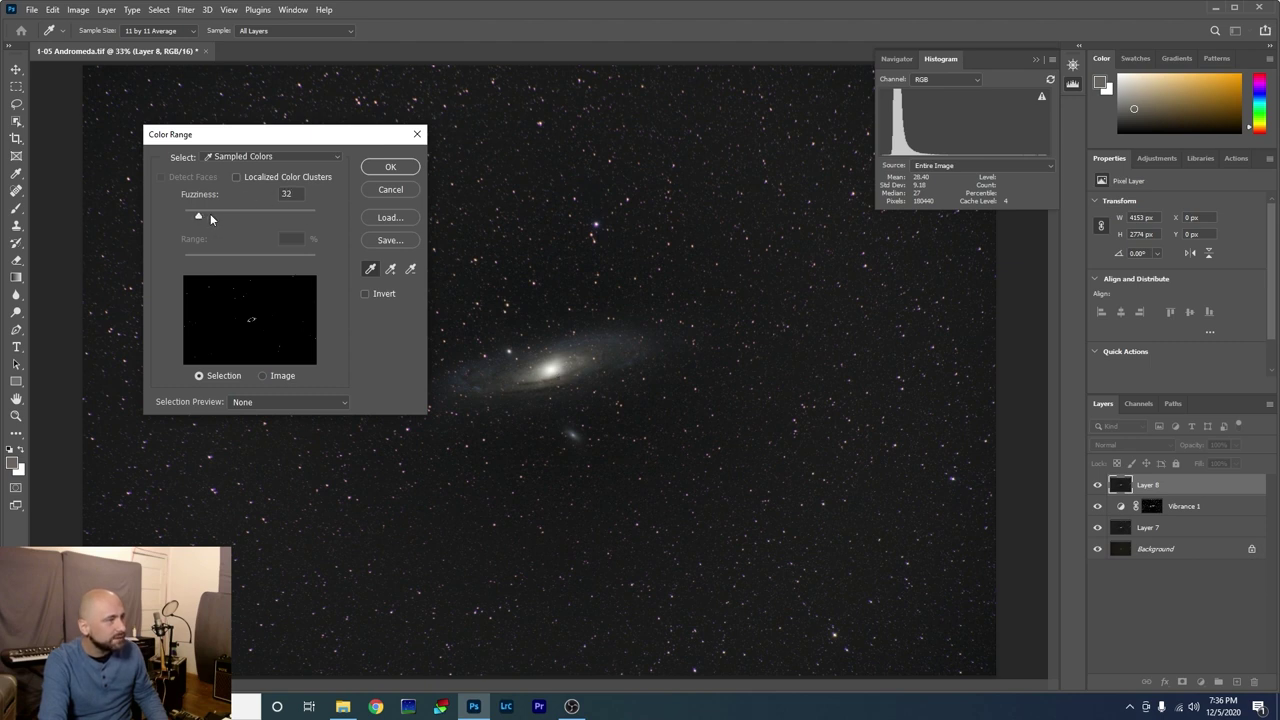
drag(210, 213, 235, 215)
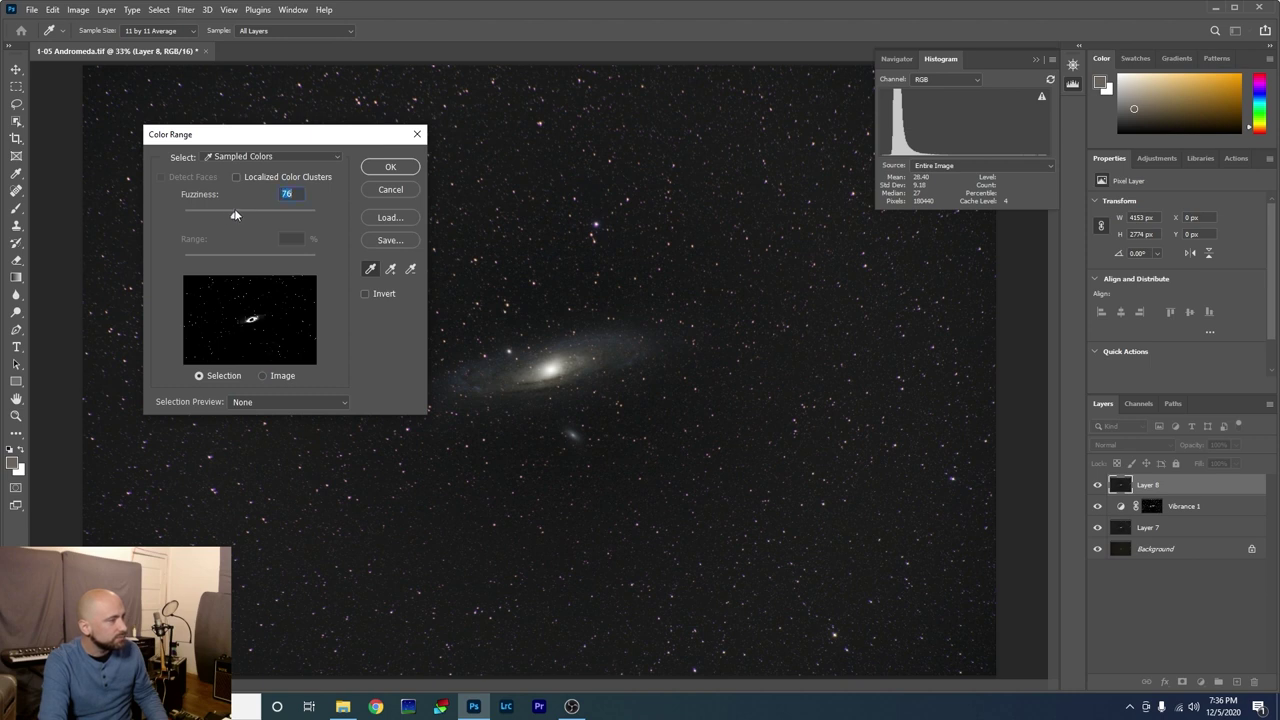
click(390, 168)
key(z)
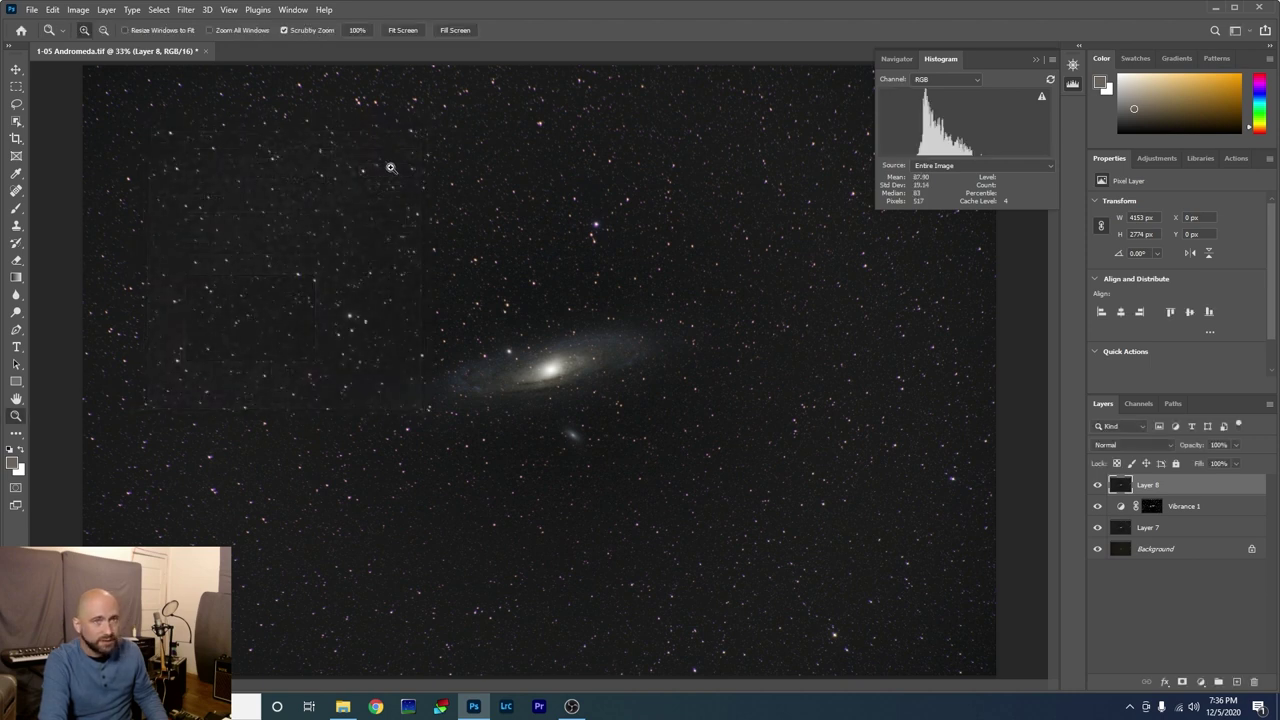
- Add a core-masked Vibrance 2 layer at Vibrance +49, Saturation +48, then stamp visible into Layer 9
click(106, 9)
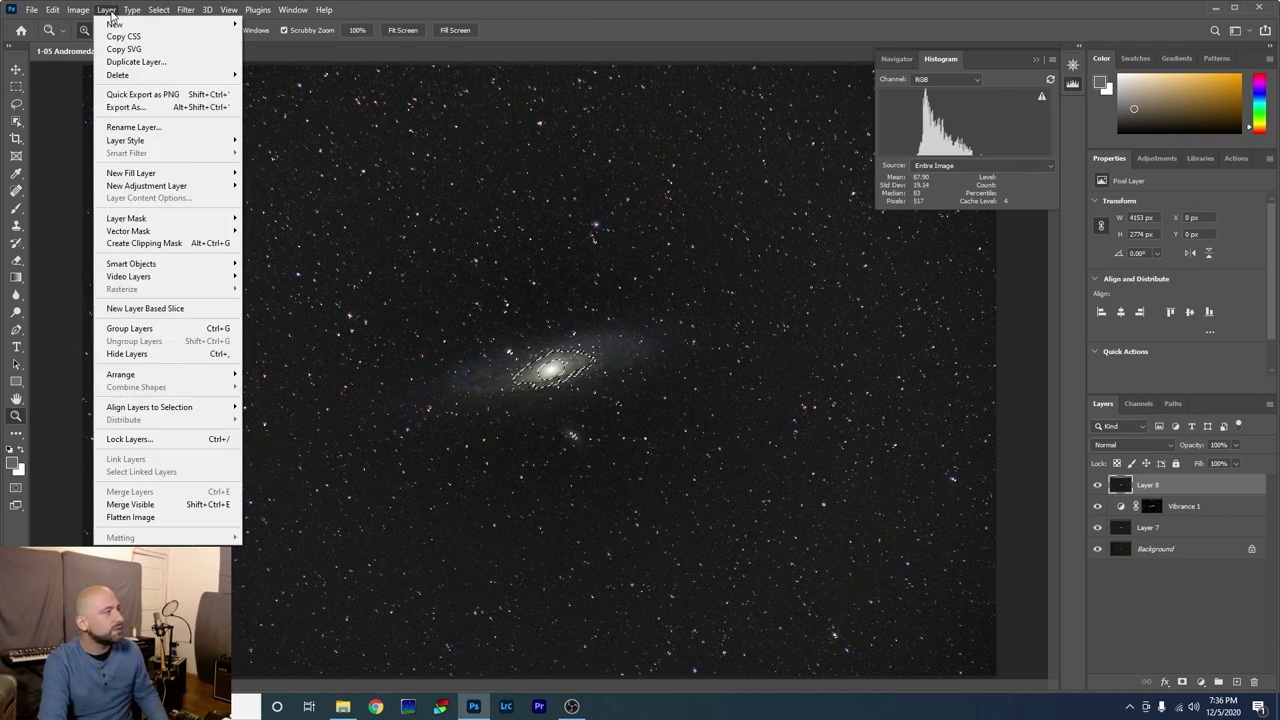
mouse_move(209, 190)
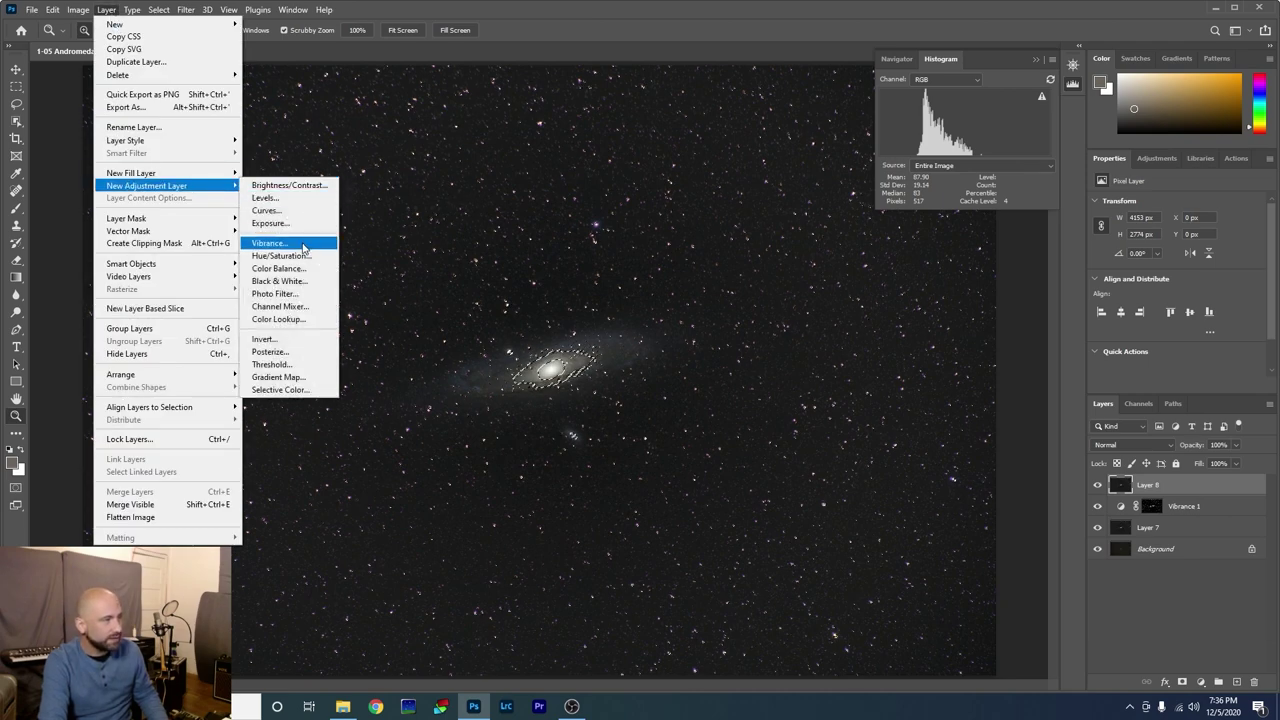
click(268, 243)
click(747, 209)
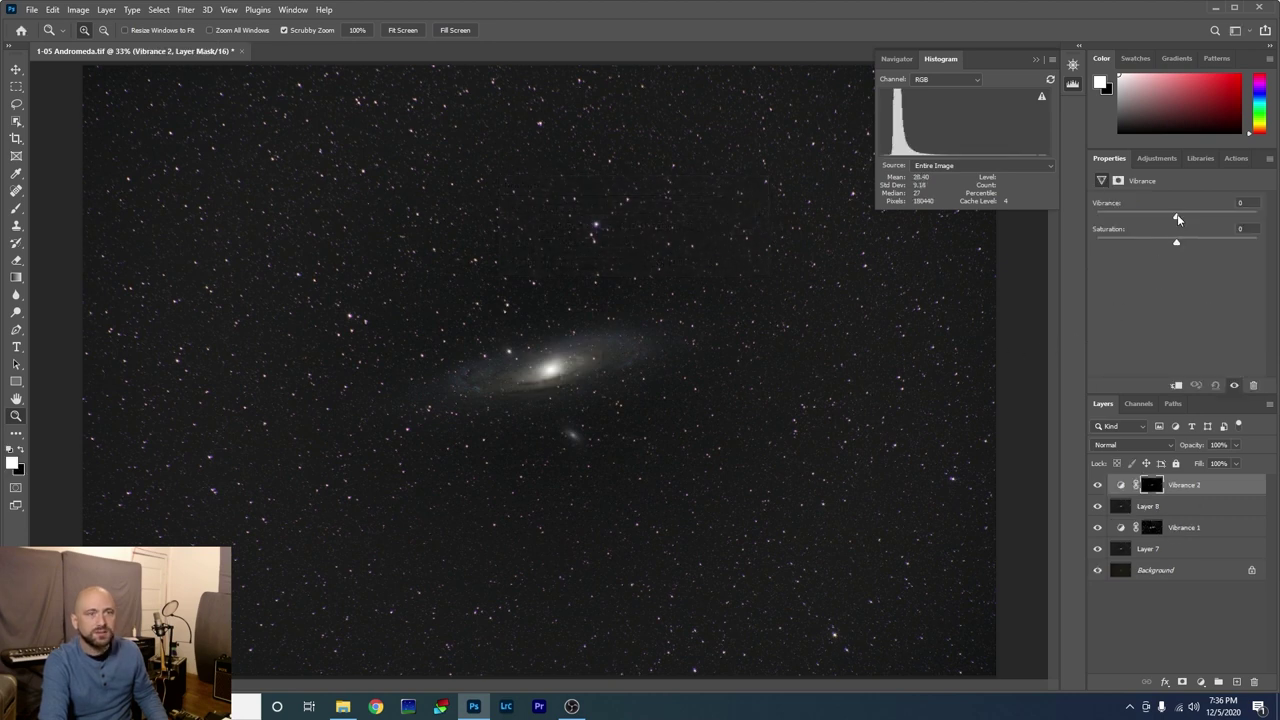
drag(1177, 218, 1215, 218)
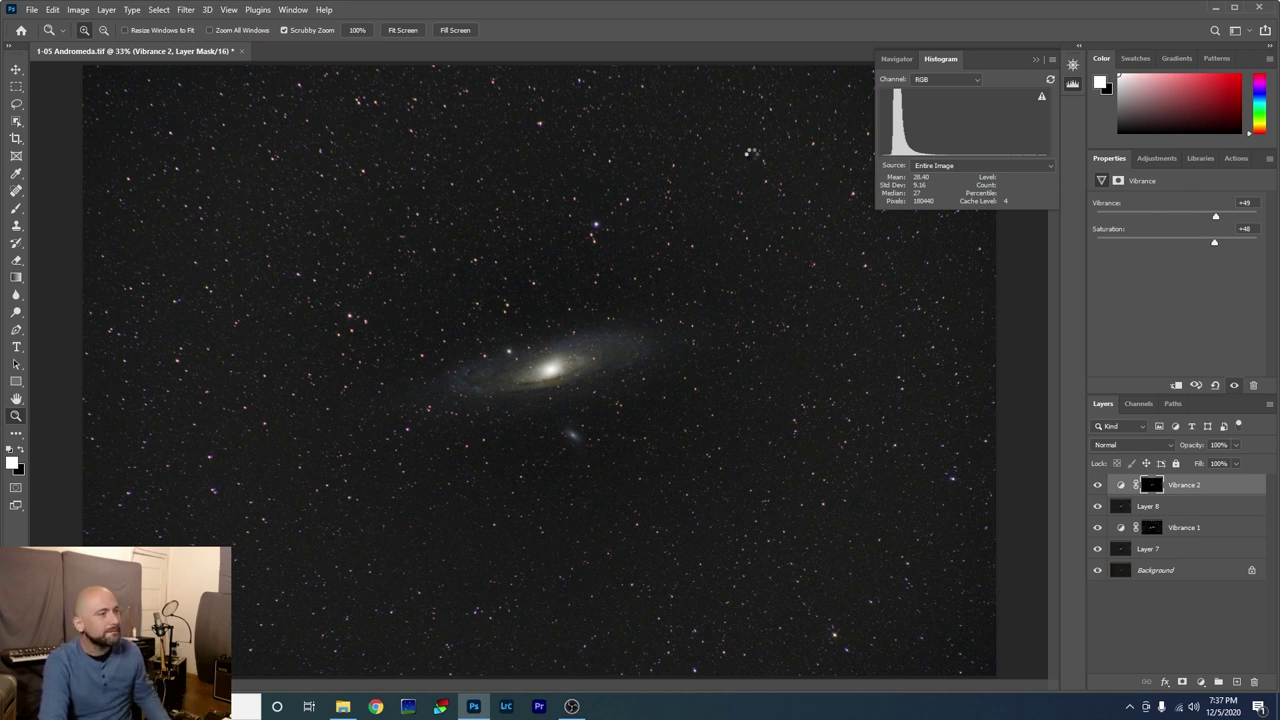
key(ctrl+shift+alt+e)
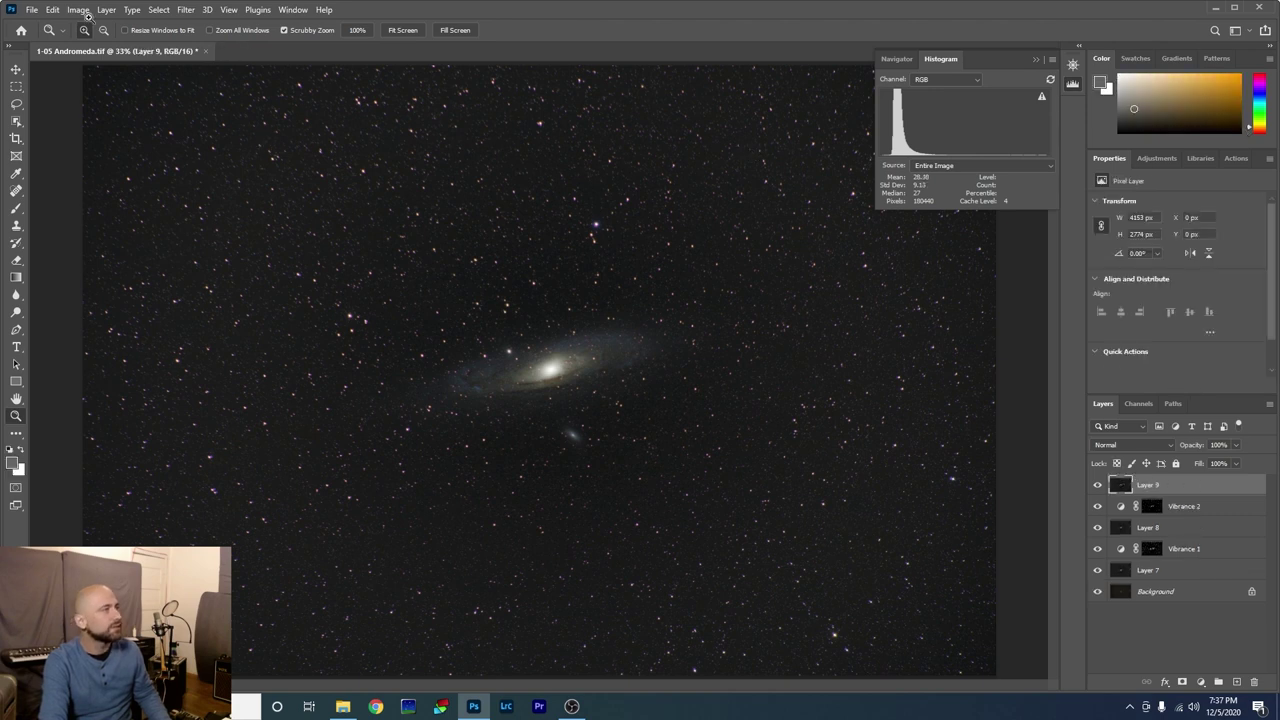
- Darken the sky on Layer 9 with Levels, settling the black input point at 5
click(82, 11)
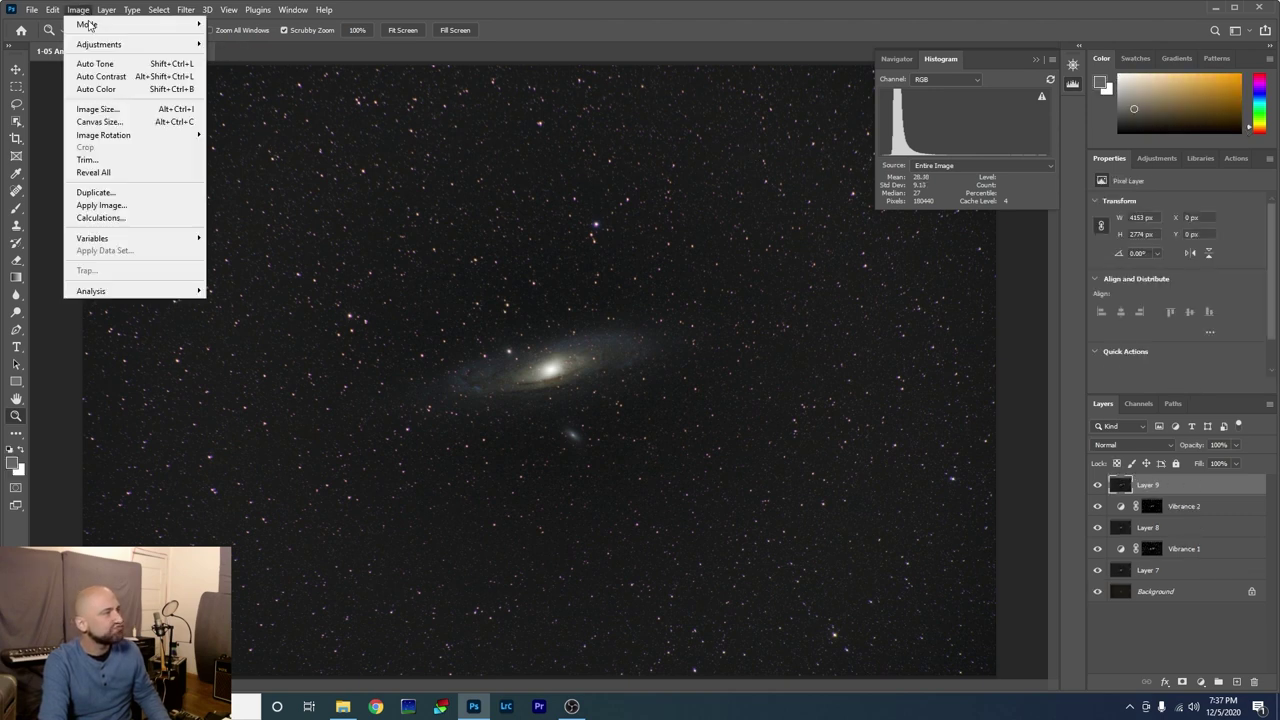
mouse_move(100, 44)
click(237, 57)
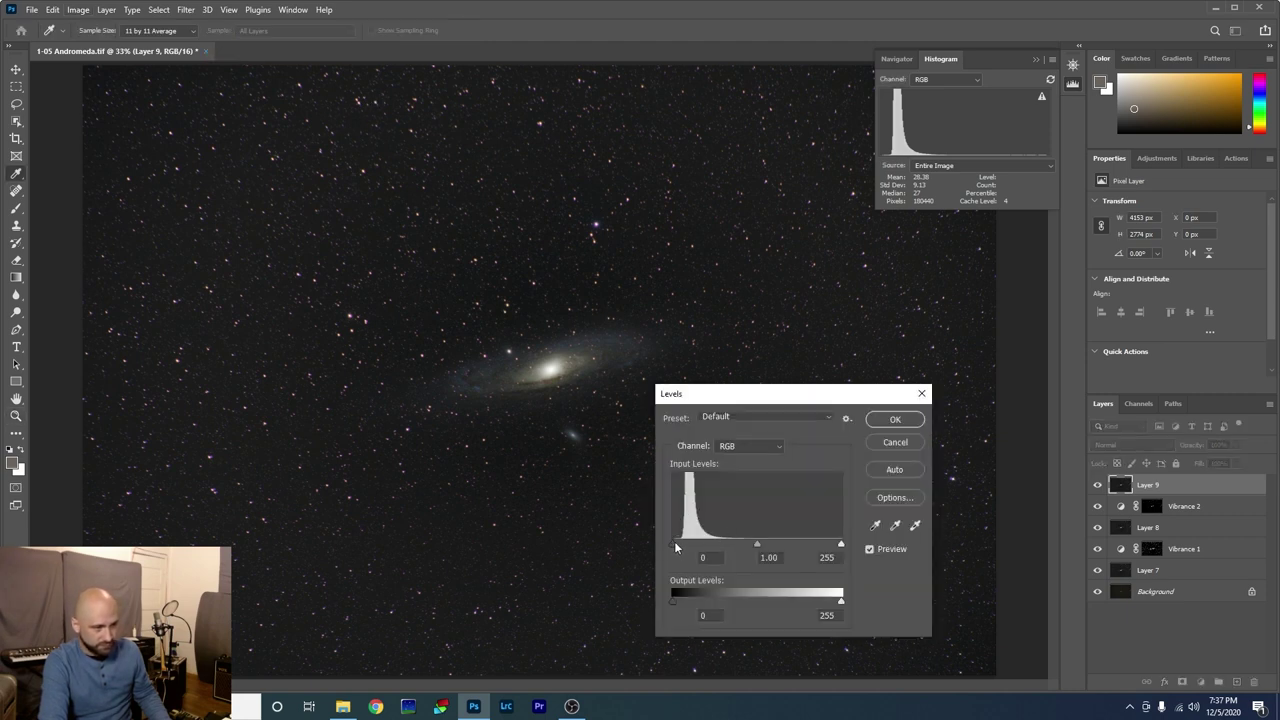
key(Tab)
drag(672, 543, 674, 543)
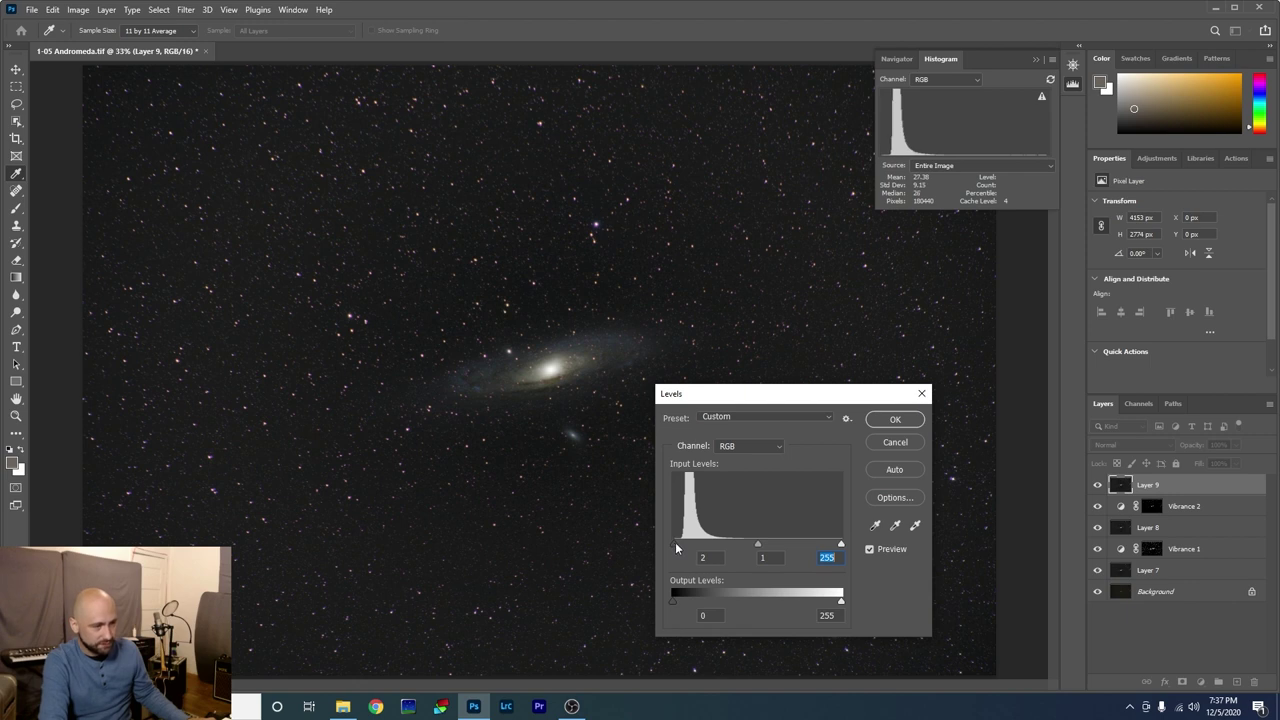
drag(675, 542, 678, 541)
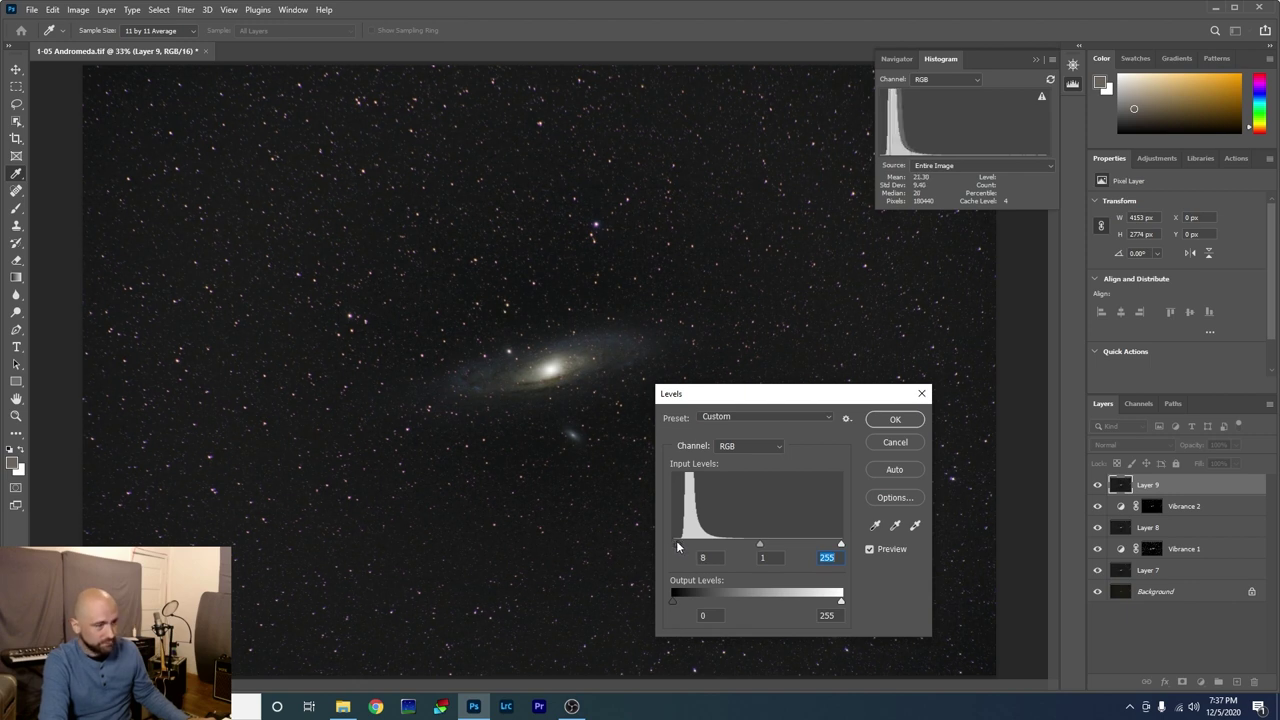
drag(677, 541, 676, 541)
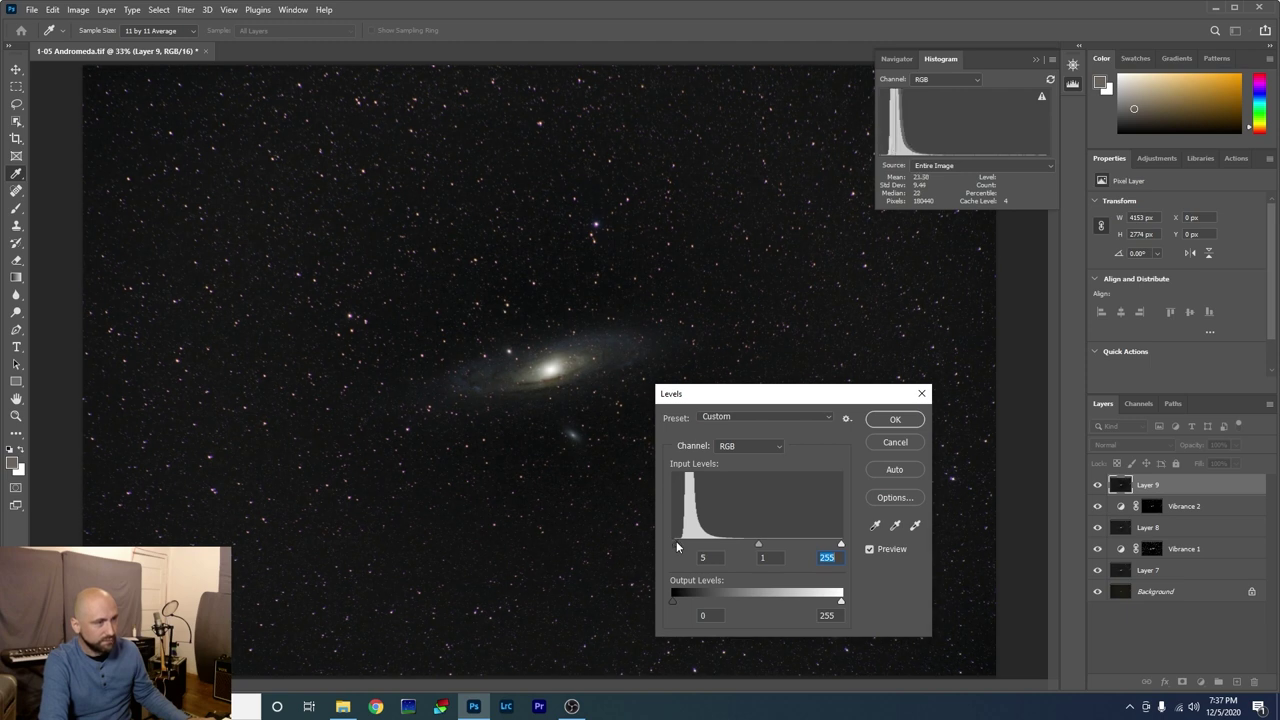
click(676, 541)
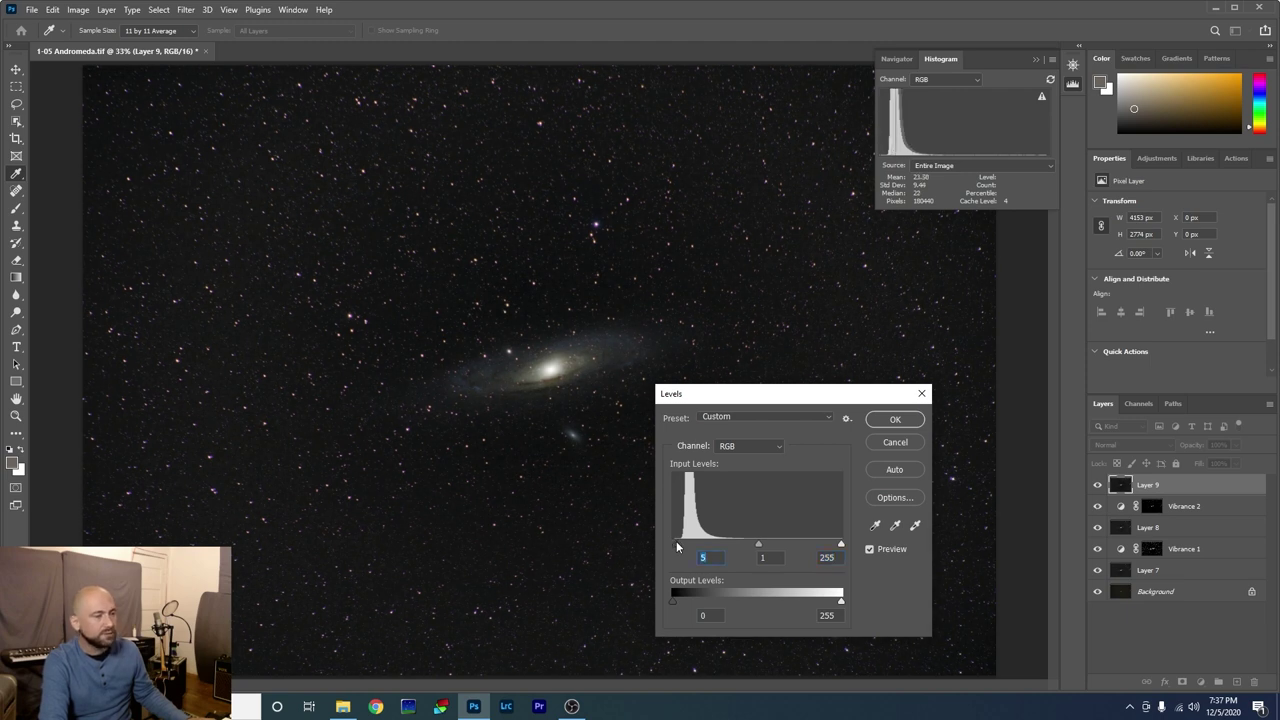
key(z)
click(884, 420)
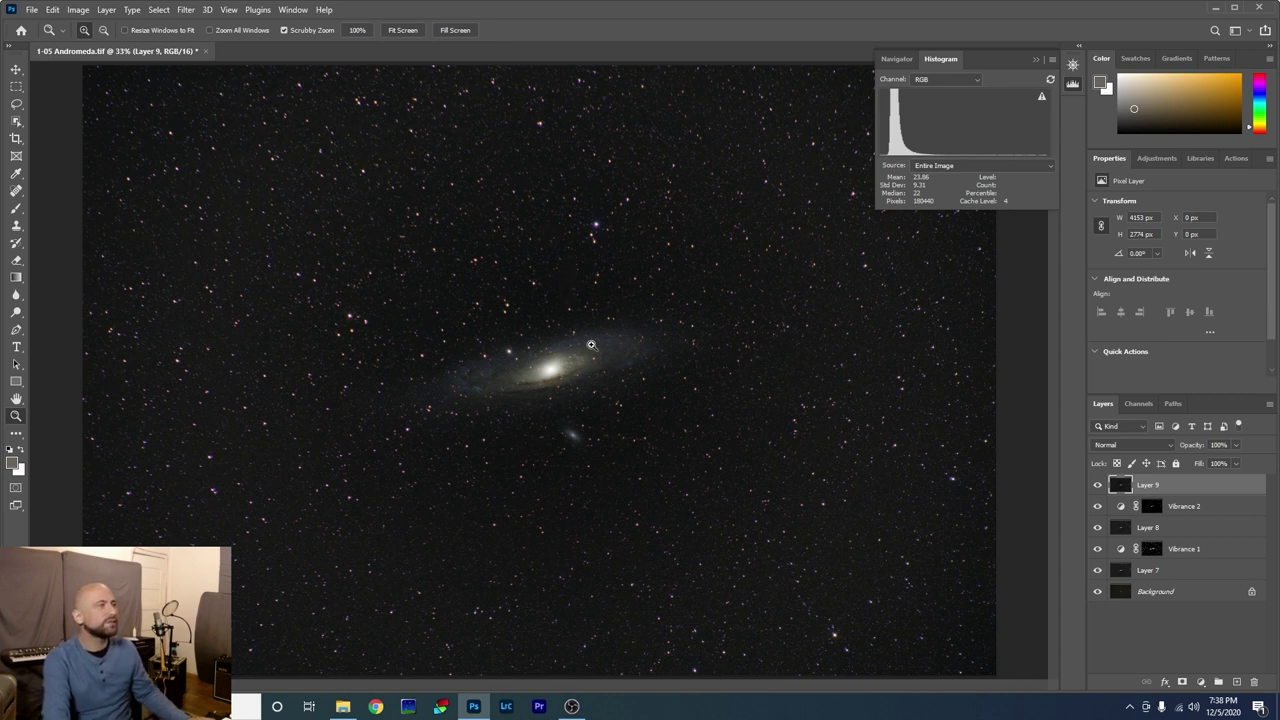
click(185, 10)
- Set Camera Raw Detail noise reduction to 25 luminance and 25 colour on Layer 9
click(249, 109)
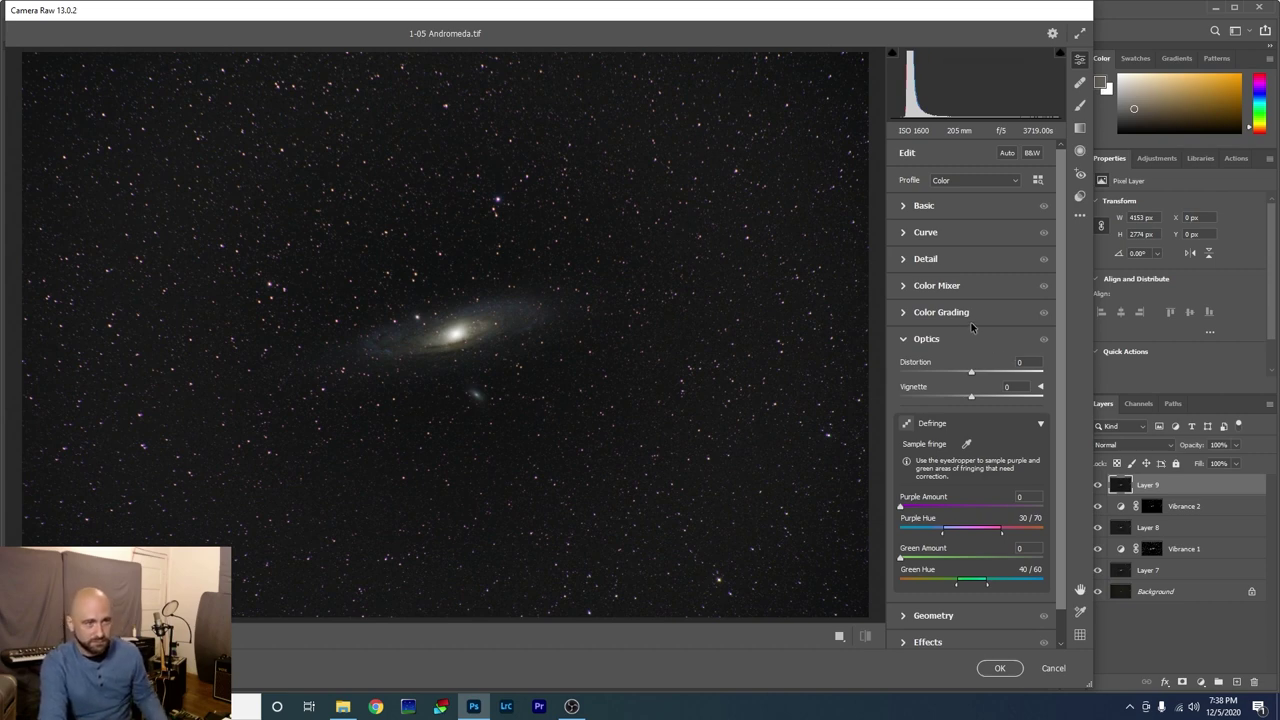
click(903, 260)
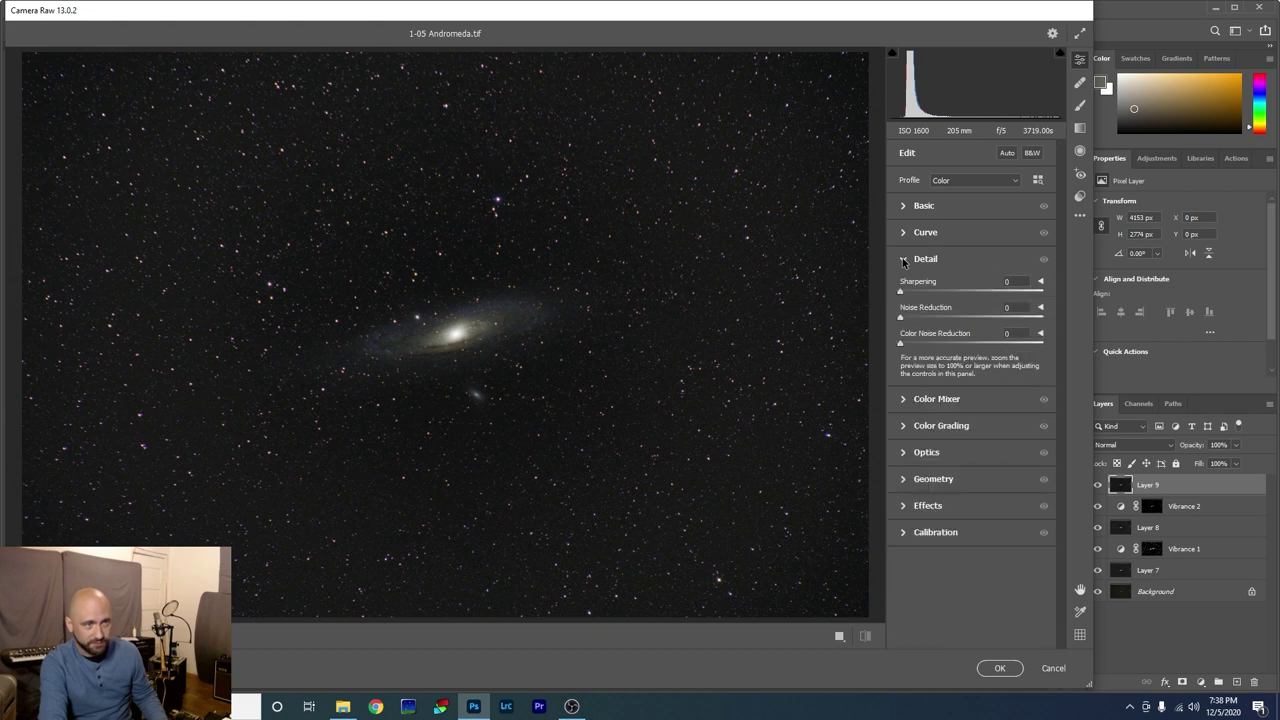
drag(899, 318, 933, 320)
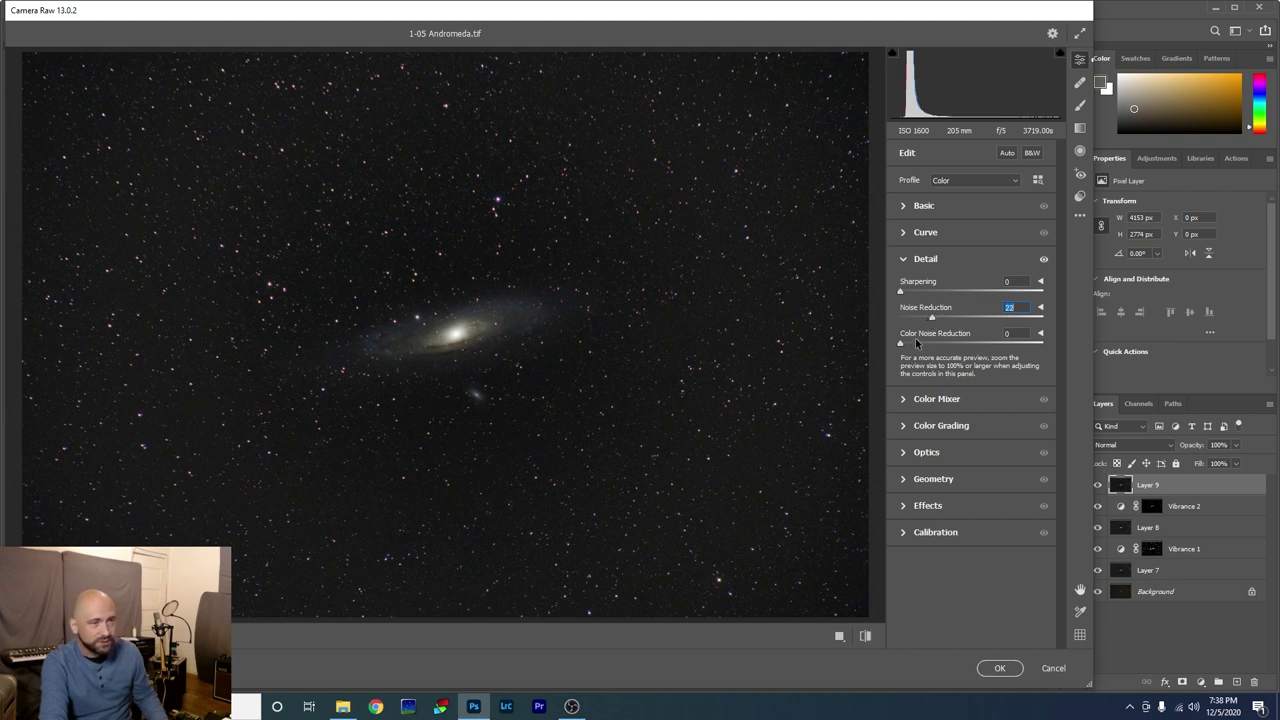
drag(900, 344, 933, 348)
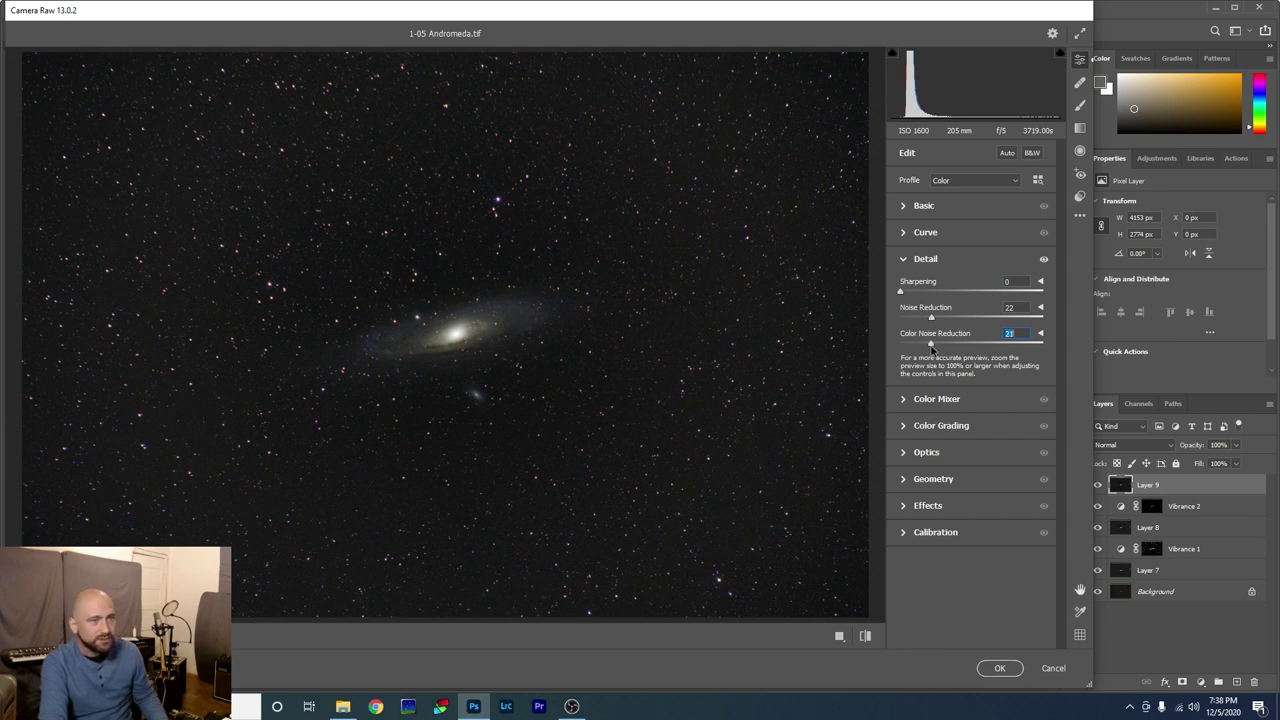
click(931, 320)
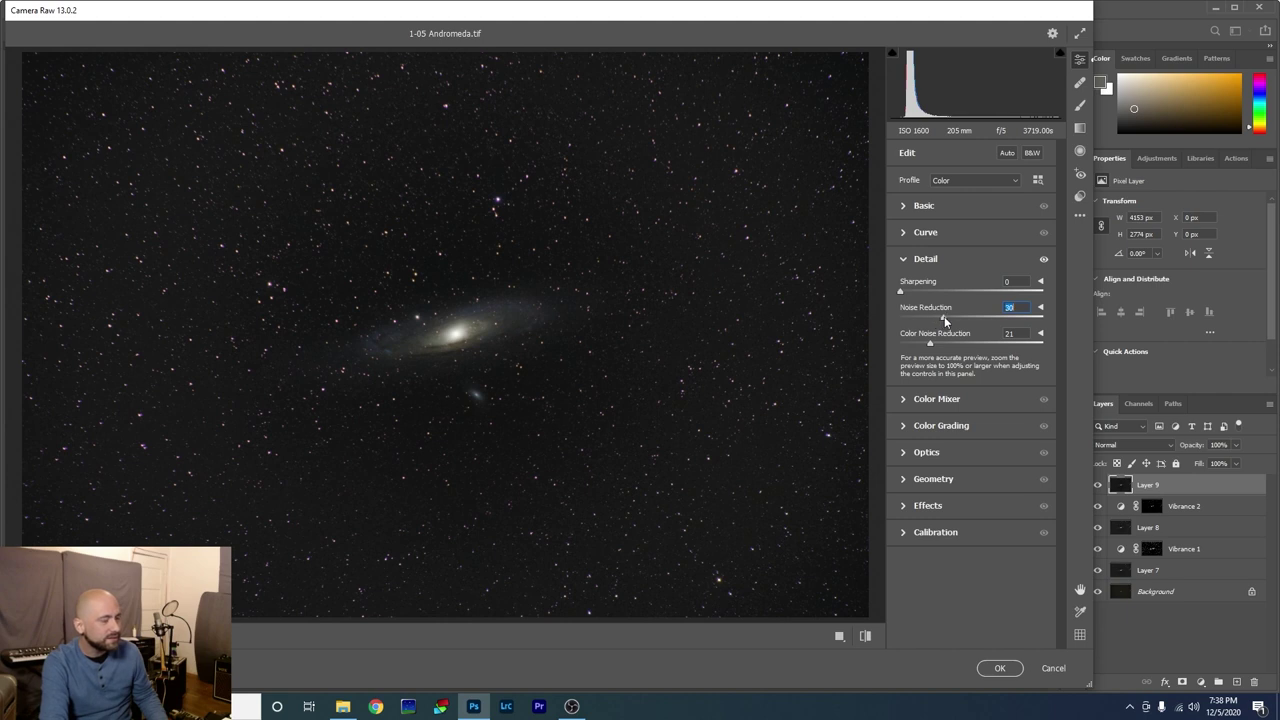
drag(945, 315, 934, 319)
click(931, 345)
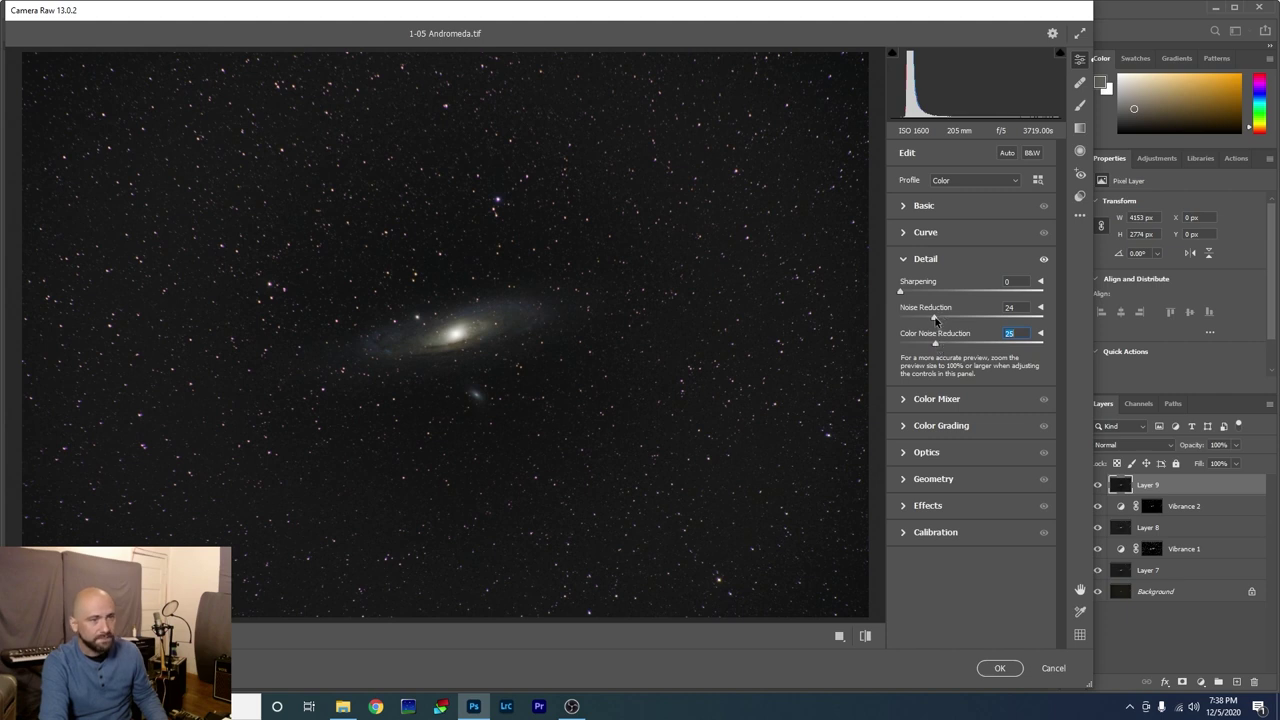
drag(939, 316, 936, 318)
click(999, 668)
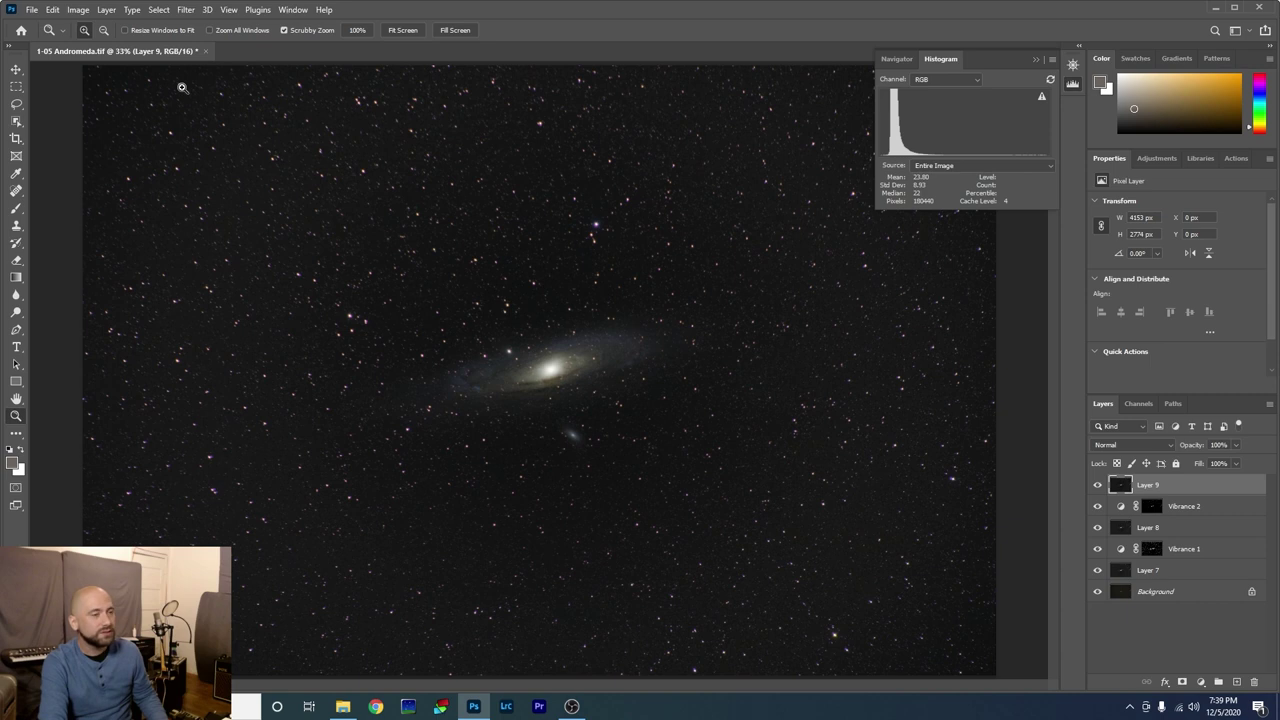
- Sharpen with Unsharp Mask (95%, 14.3 px, threshold 24), then stamp a new Layer 10
click(184, 10)
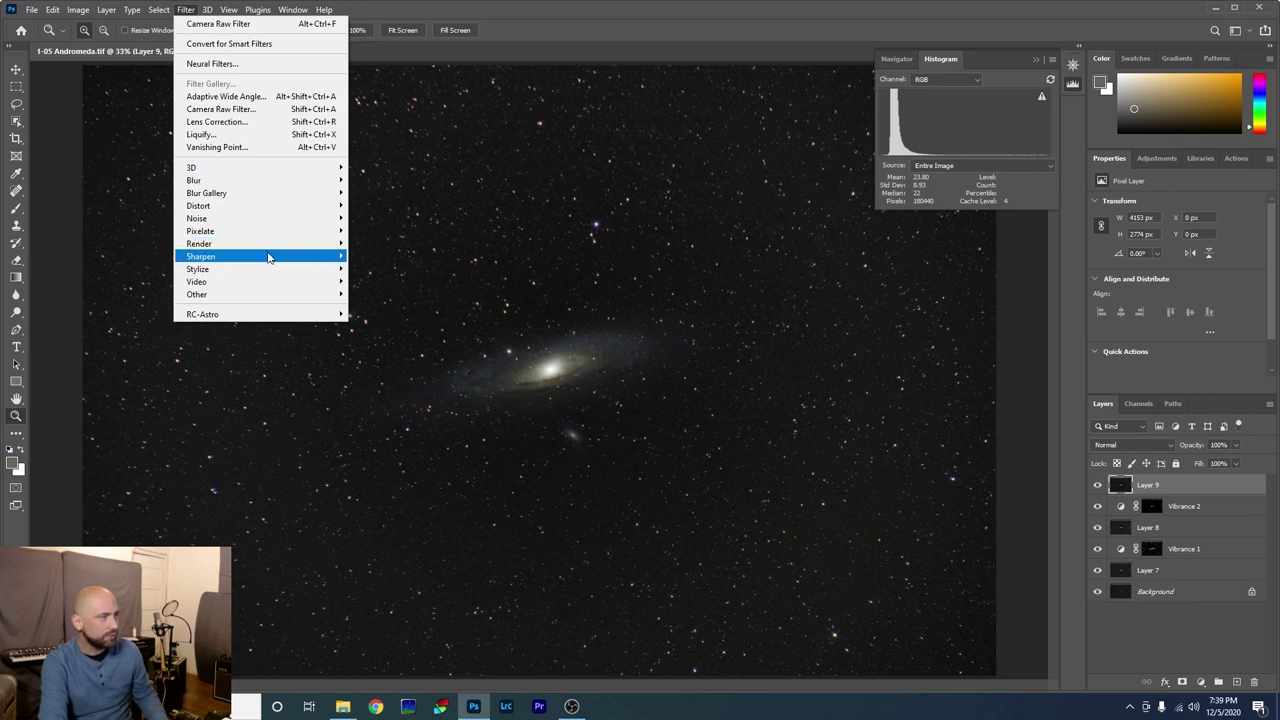
mouse_move(270, 257)
click(388, 321)
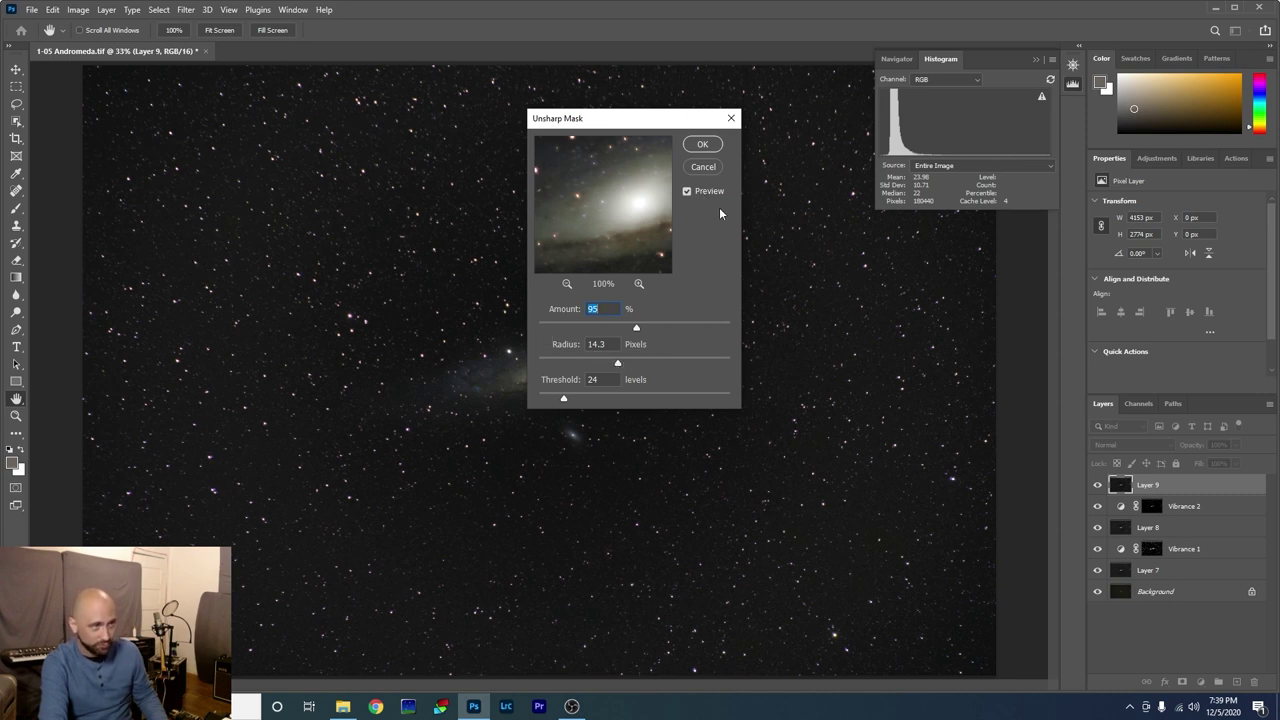
click(702, 146)
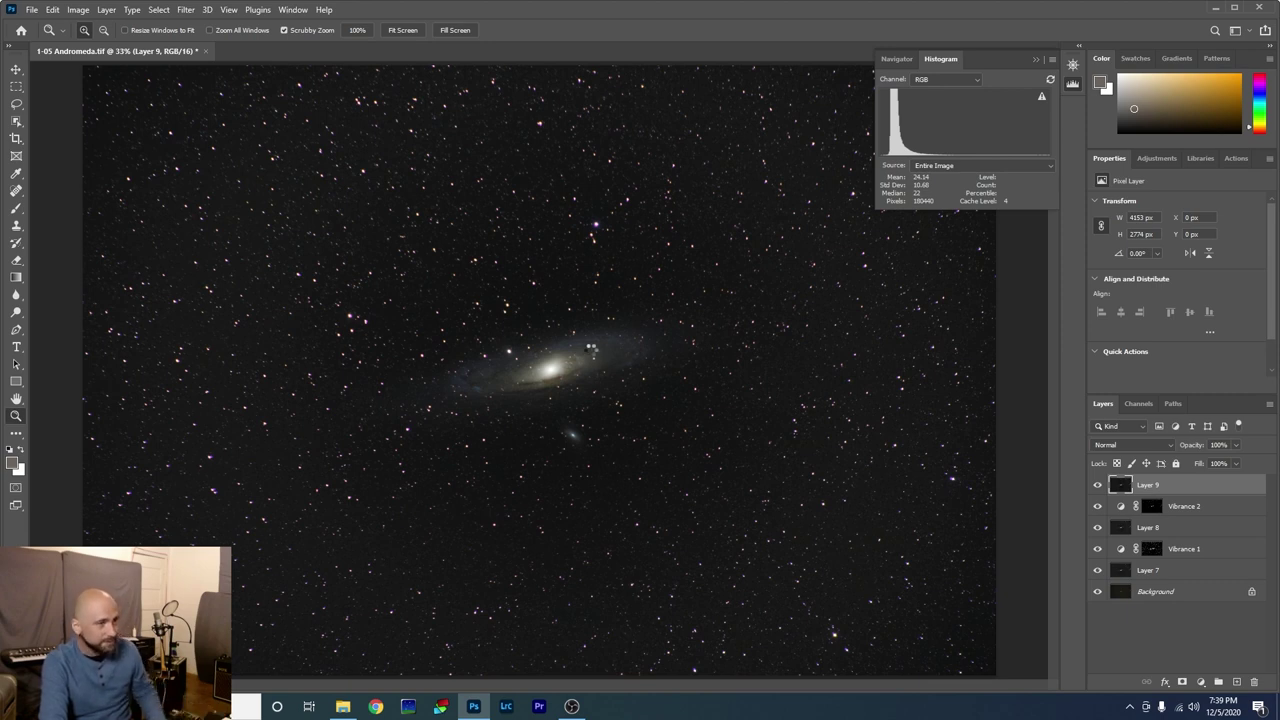
key(ctrl+shift+alt+e)
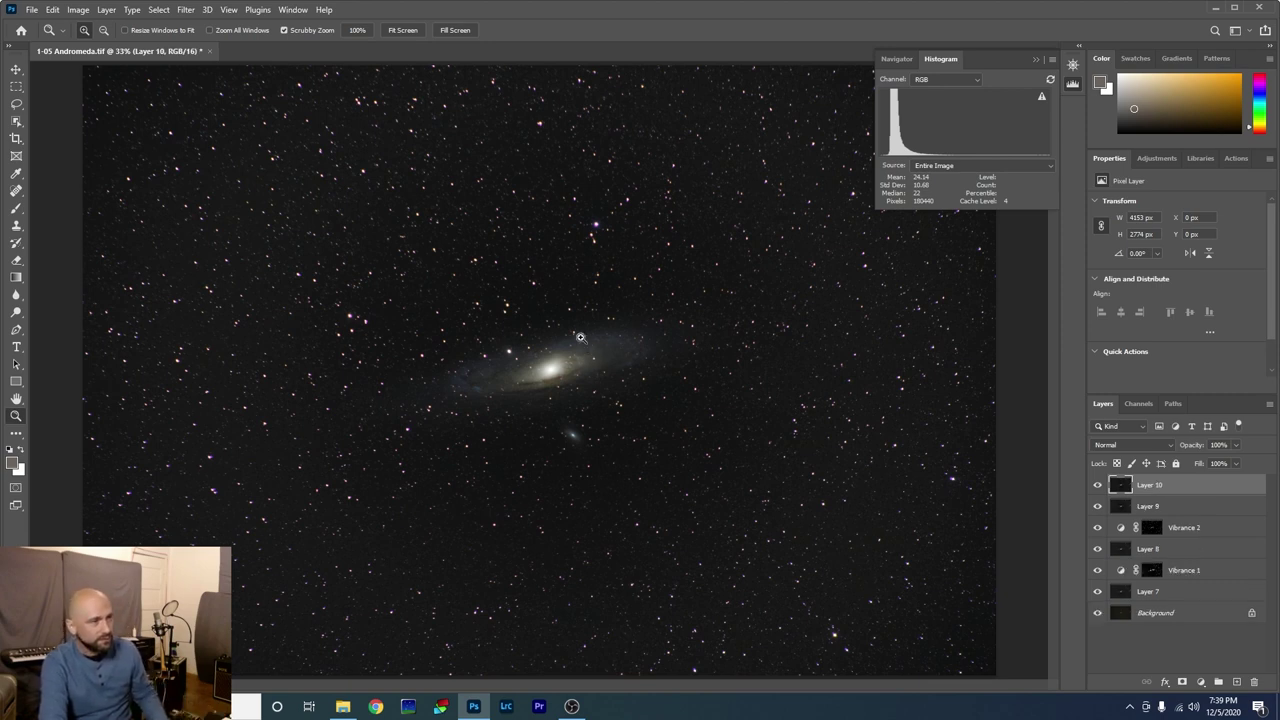
- In Camera Raw Basic, set Clarity +24, Dehaze +13, Vibrance +10 and Saturation +15
click(185, 10)
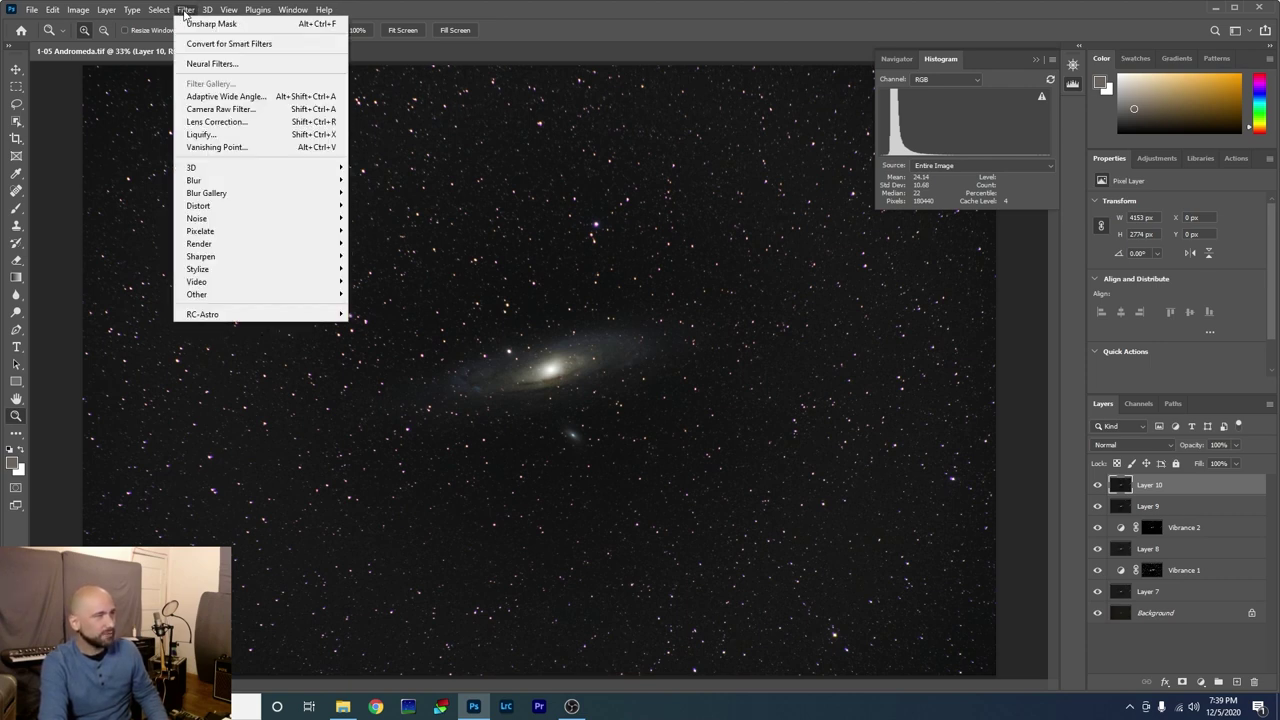
click(220, 108)
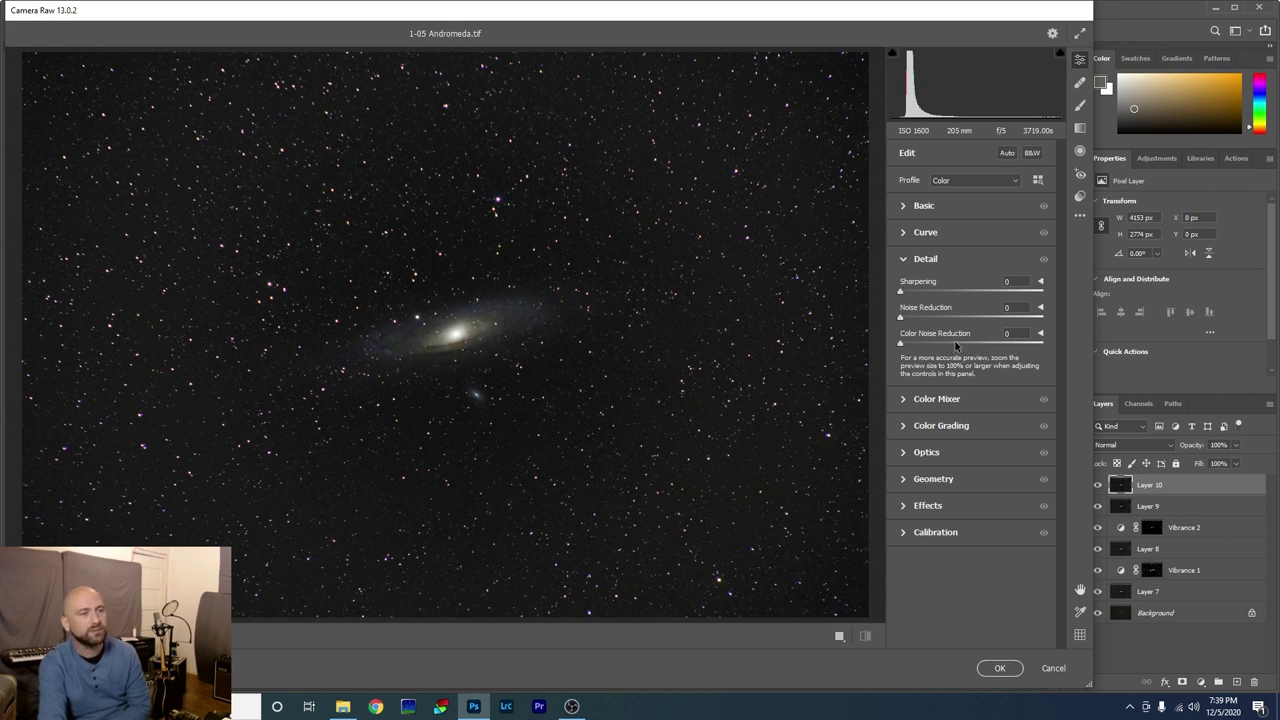
click(904, 209)
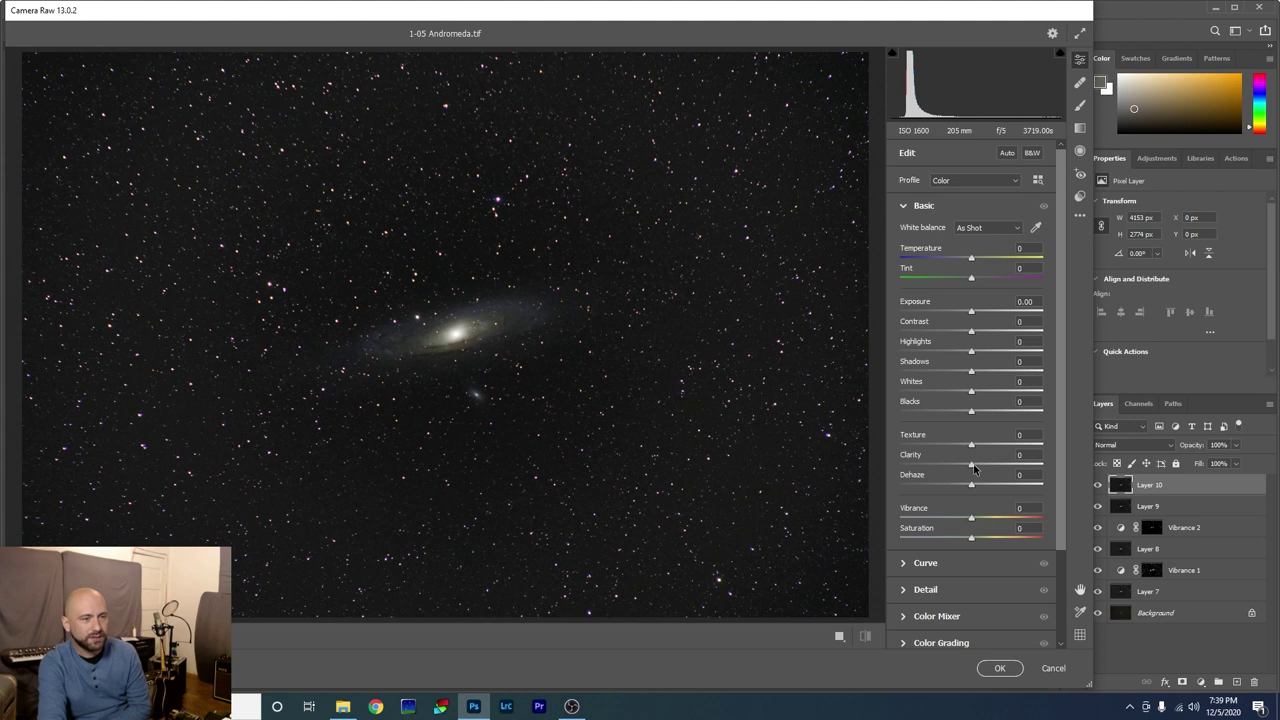
drag(975, 468, 988, 467)
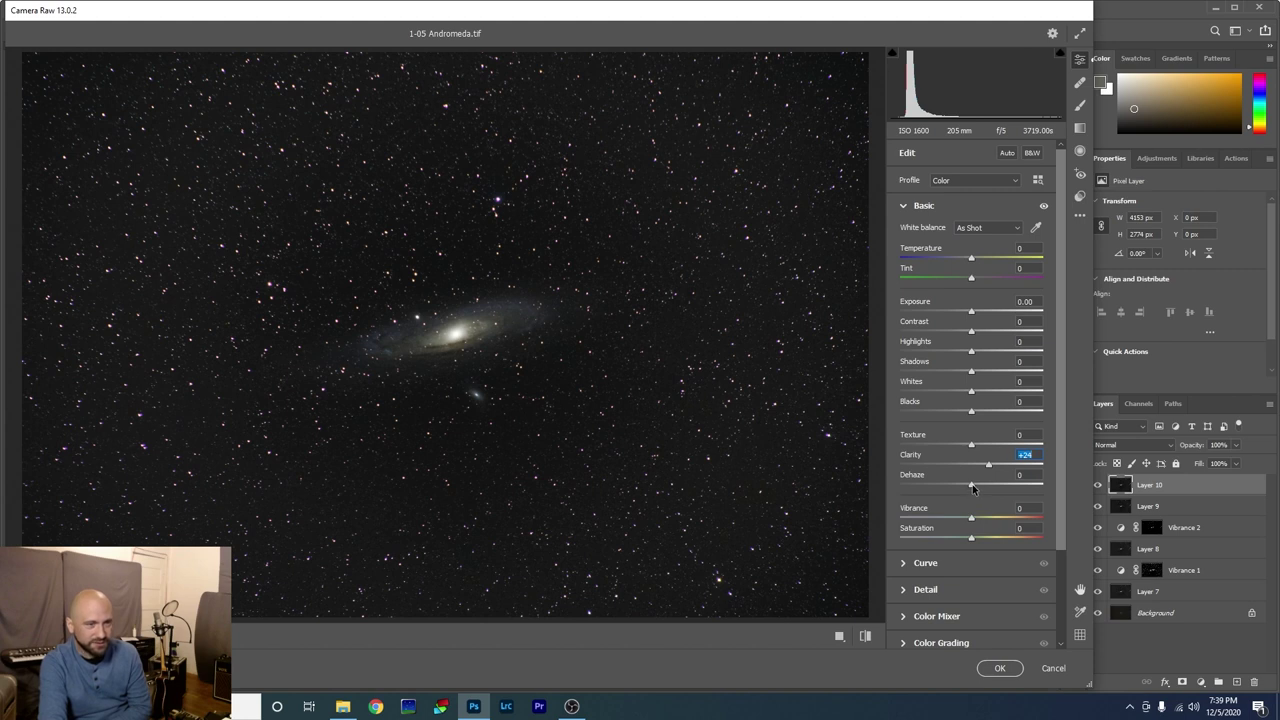
drag(972, 487, 981, 487)
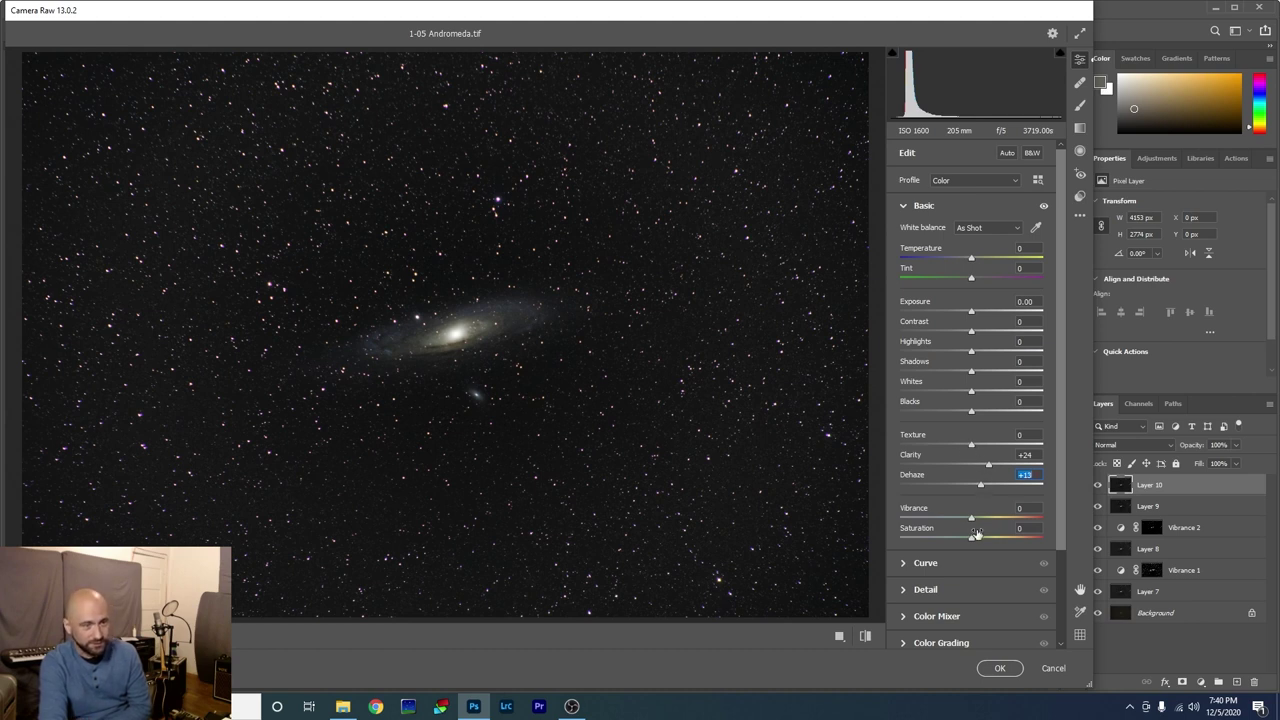
drag(973, 521, 983, 539)
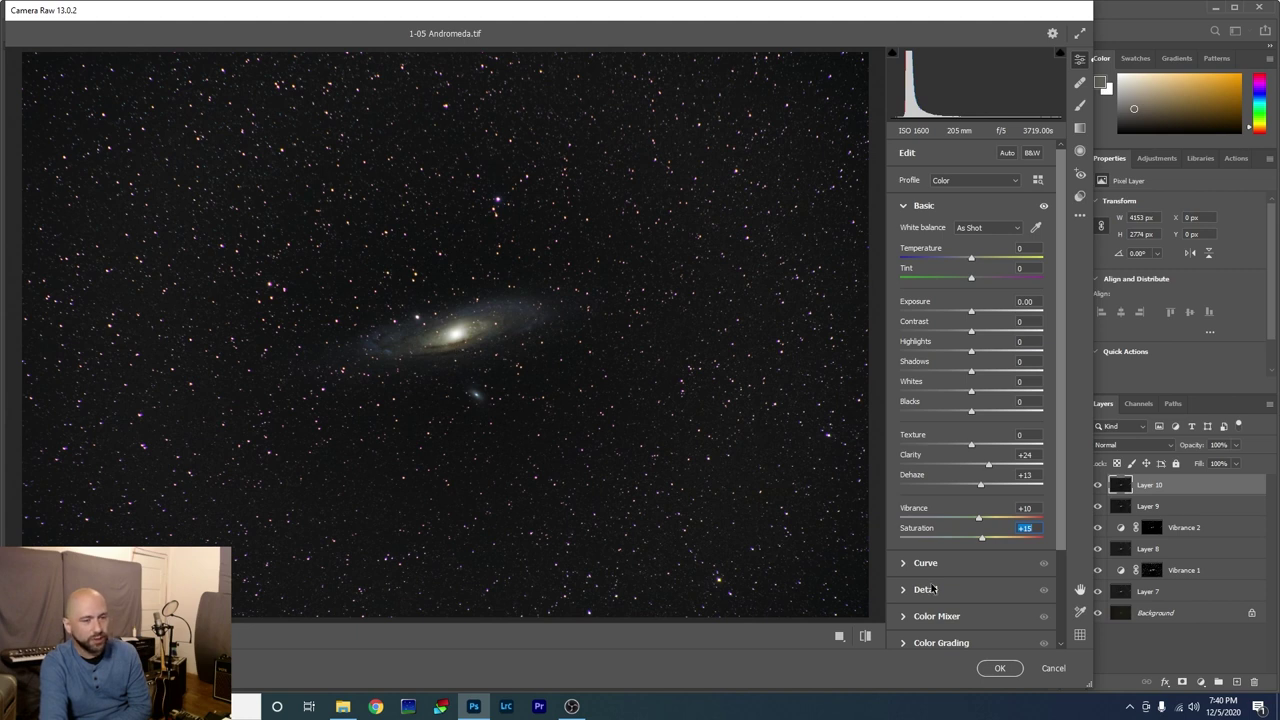
- Boost Oranges saturation in the Color Mixer and apply the Camera Raw edits
scroll(930, 589, down, 2)
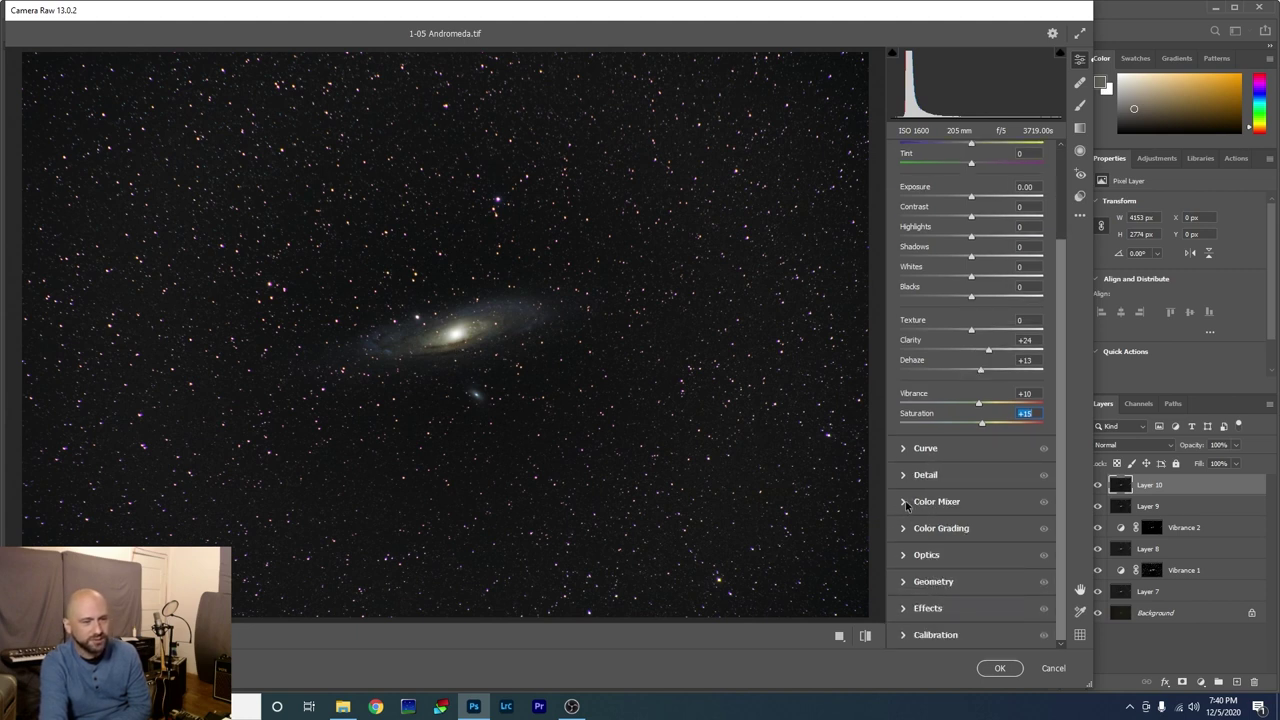
click(906, 502)
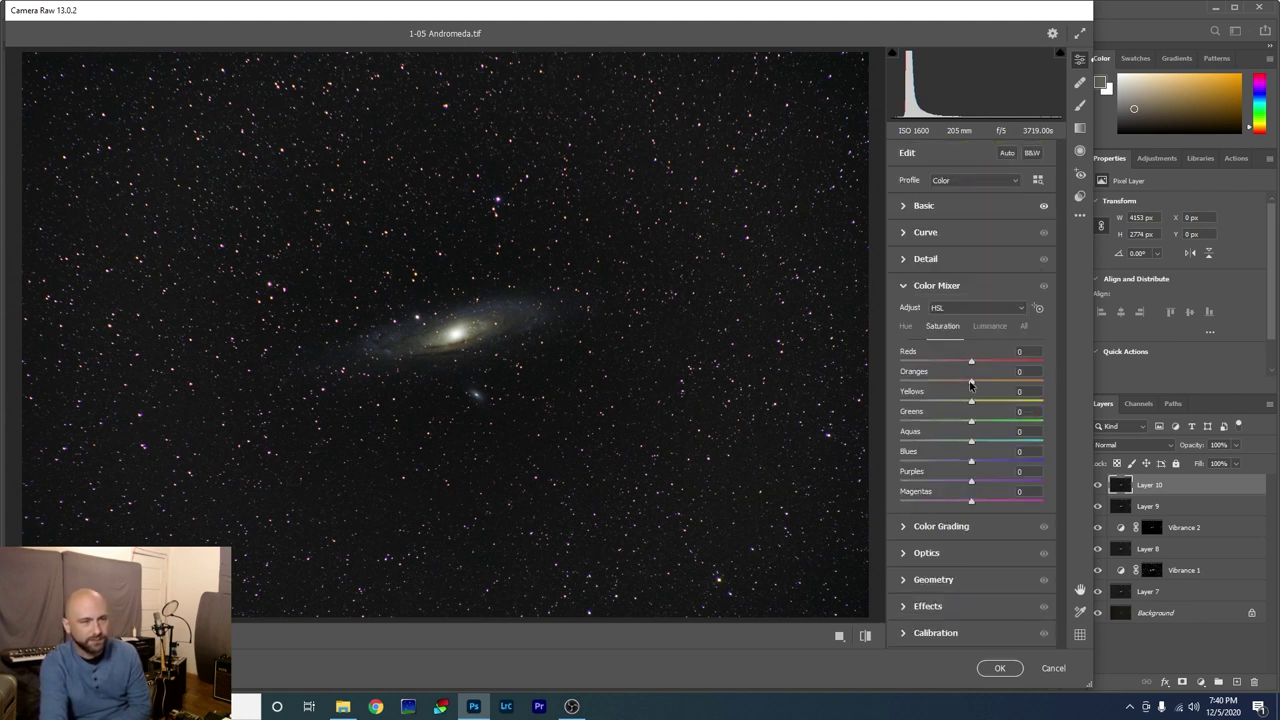
mouse_move(988, 385)
mouse_down()
mouse_move(1006, 389)
mouse_move(980, 385)
mouse_move(974, 403)
mouse_move(988, 407)
mouse_move(980, 385)
mouse_up()
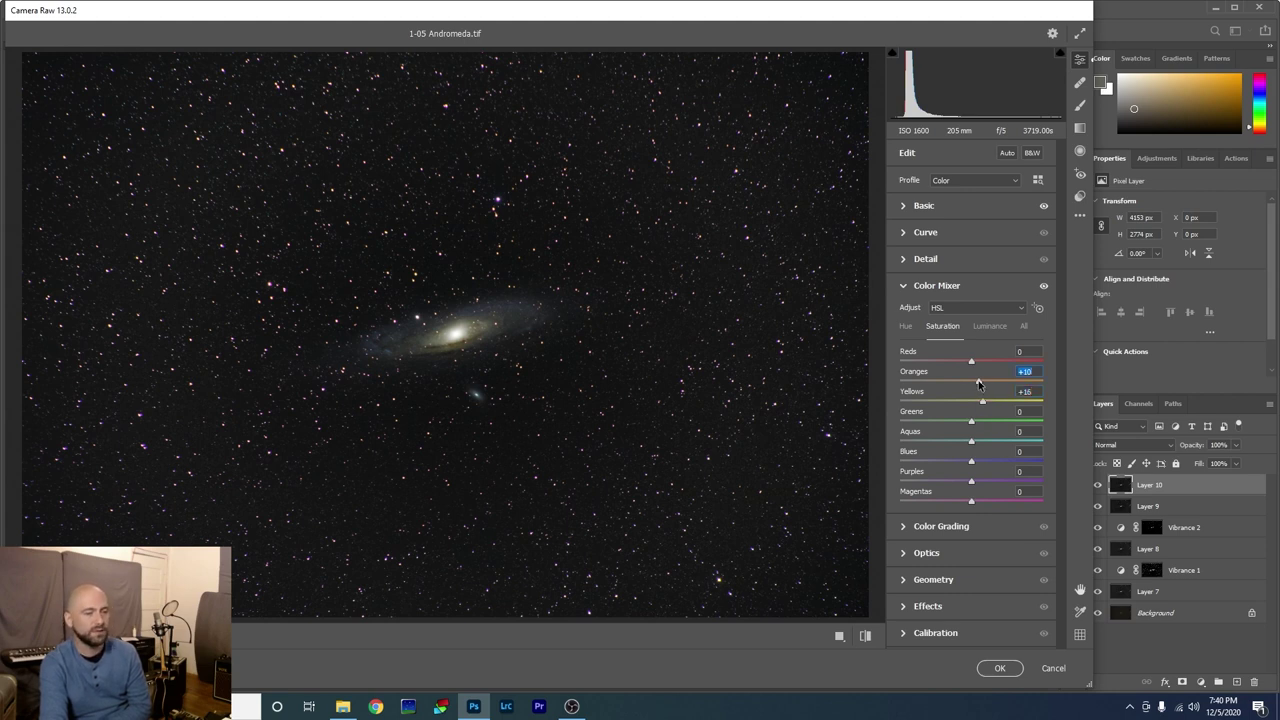
click(1000, 668)
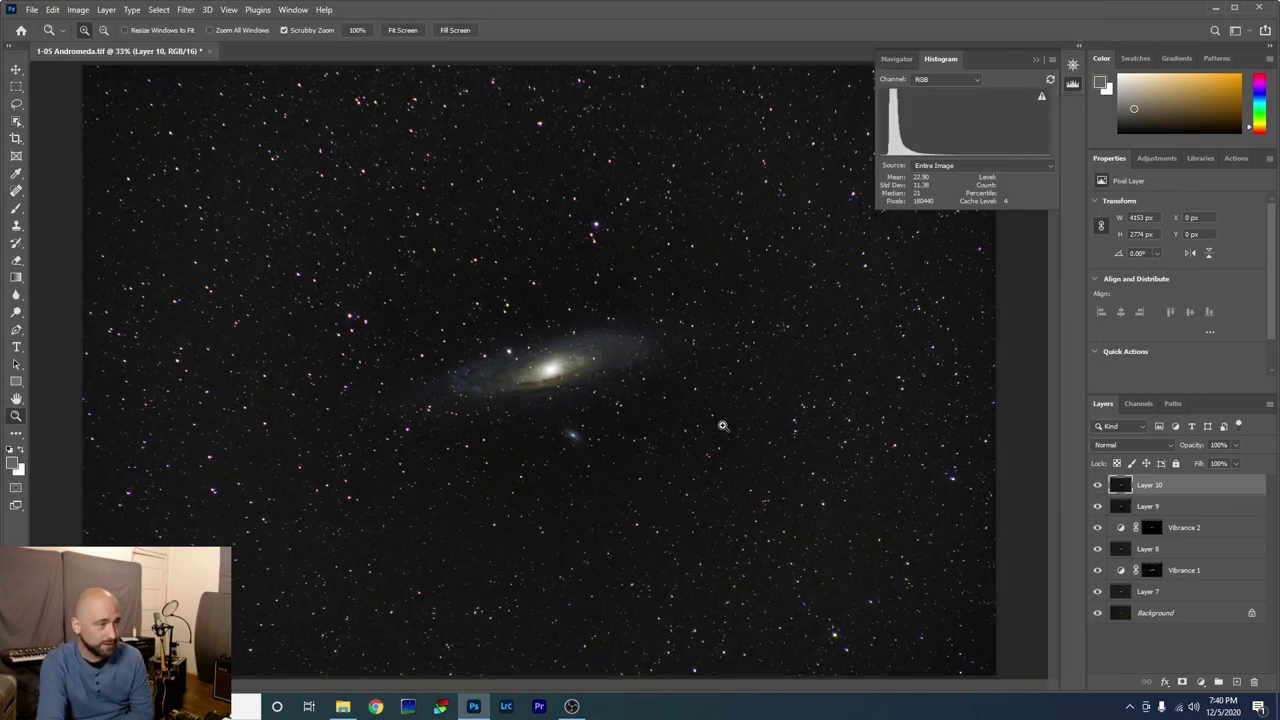